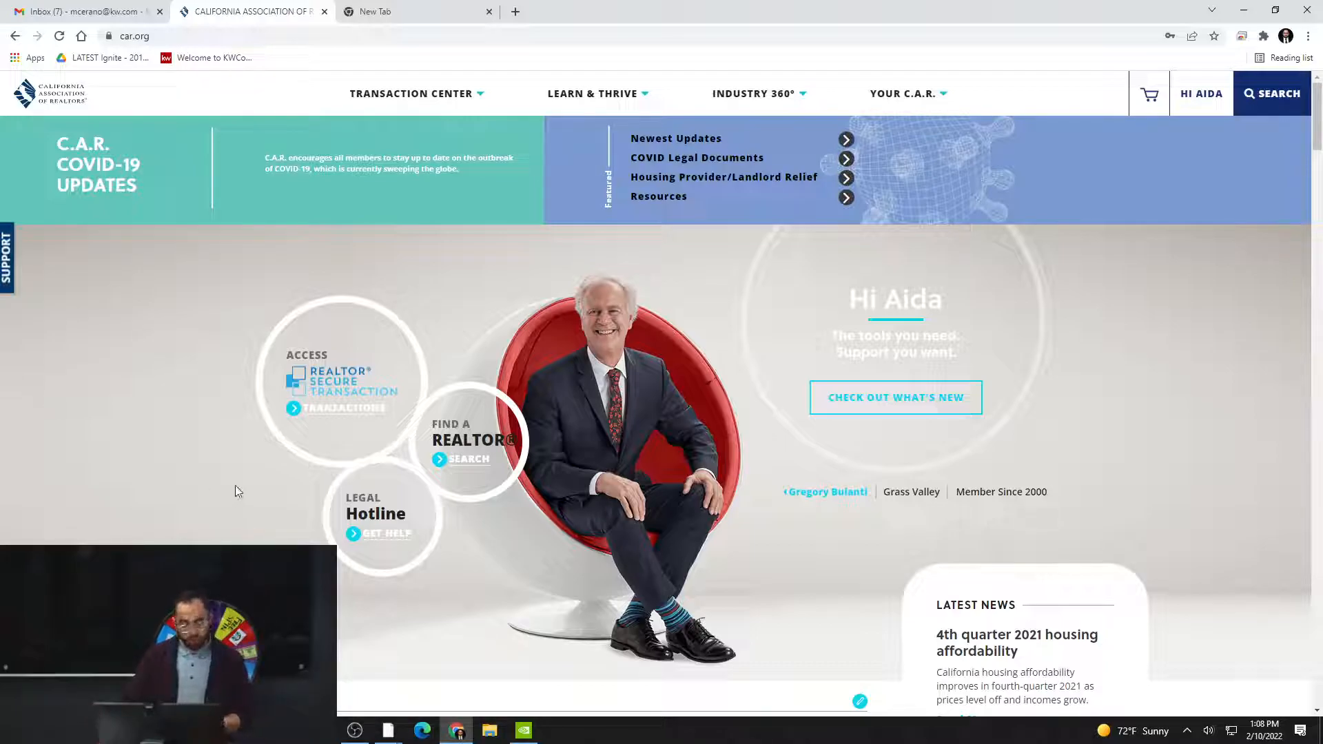
- Sign out of the car.org member account from the account menu
click(1204, 100)
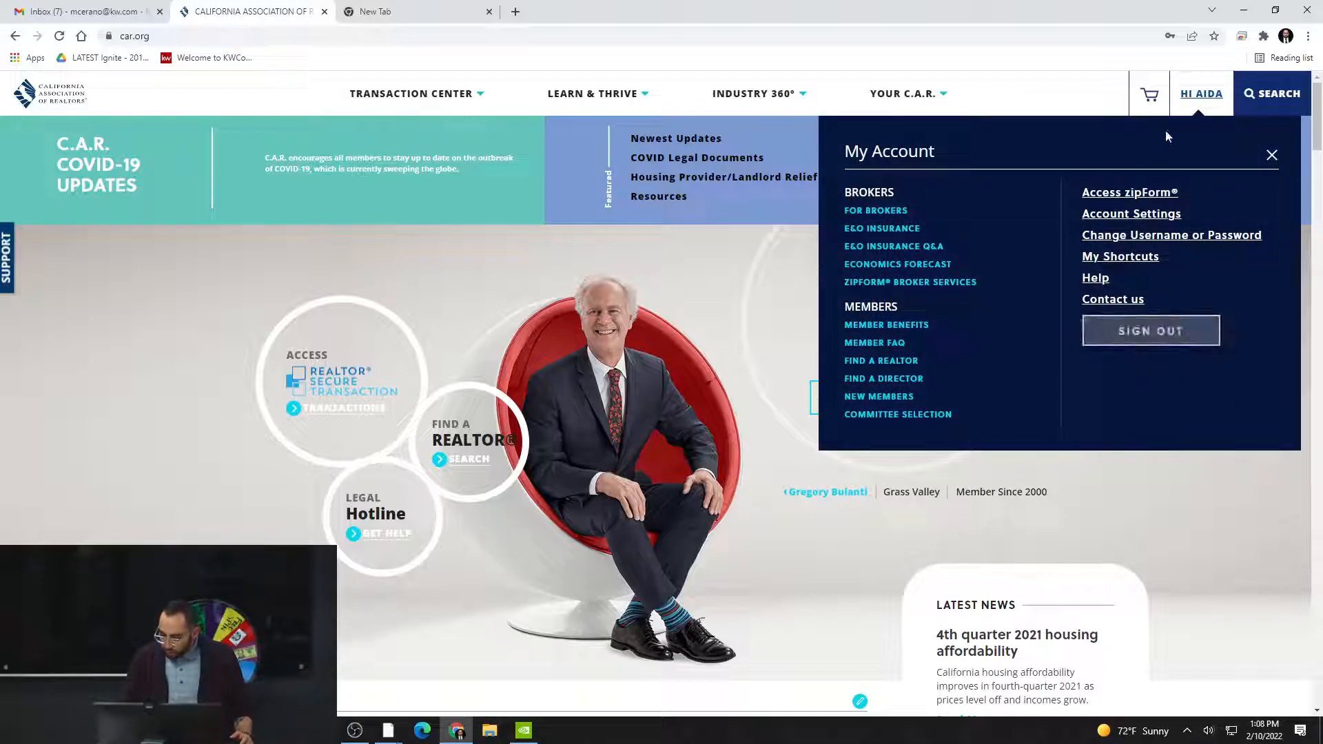
click(1150, 331)
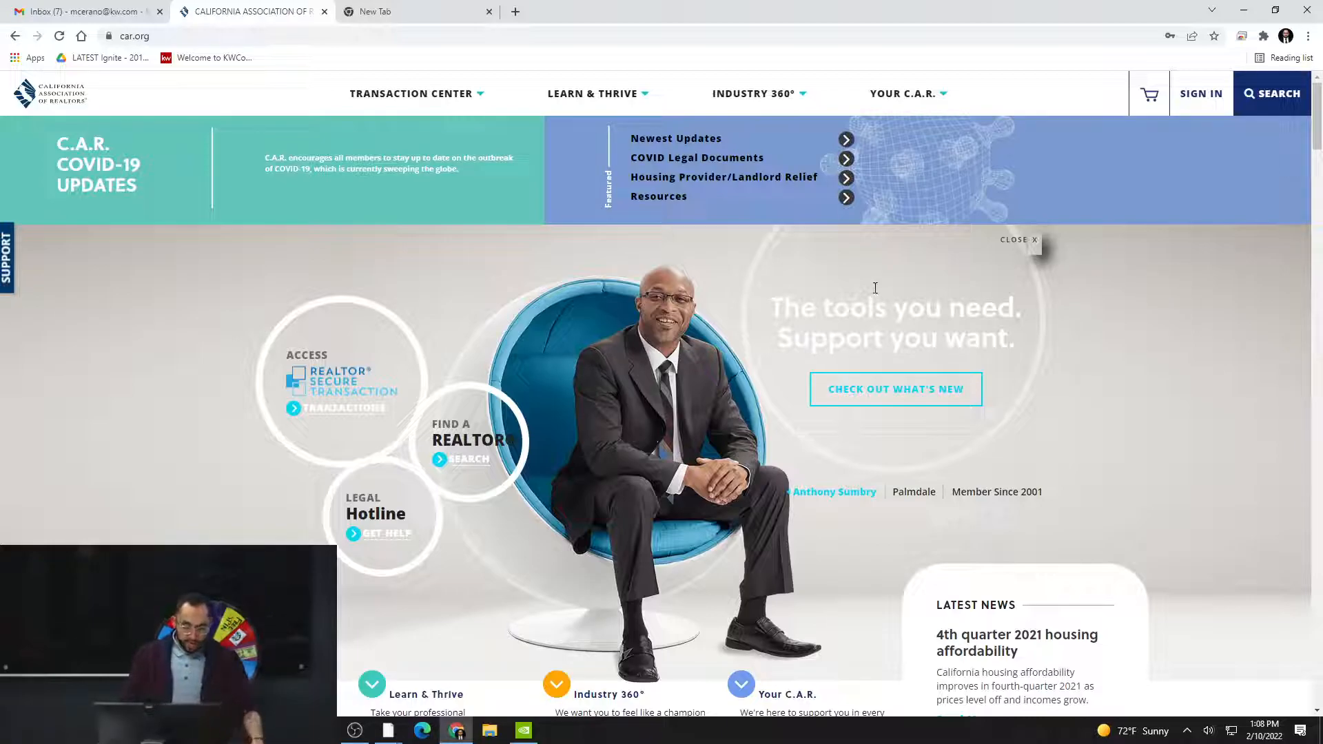
- Go to the car.org sign-in page and follow the Register link for new members
click(1201, 95)
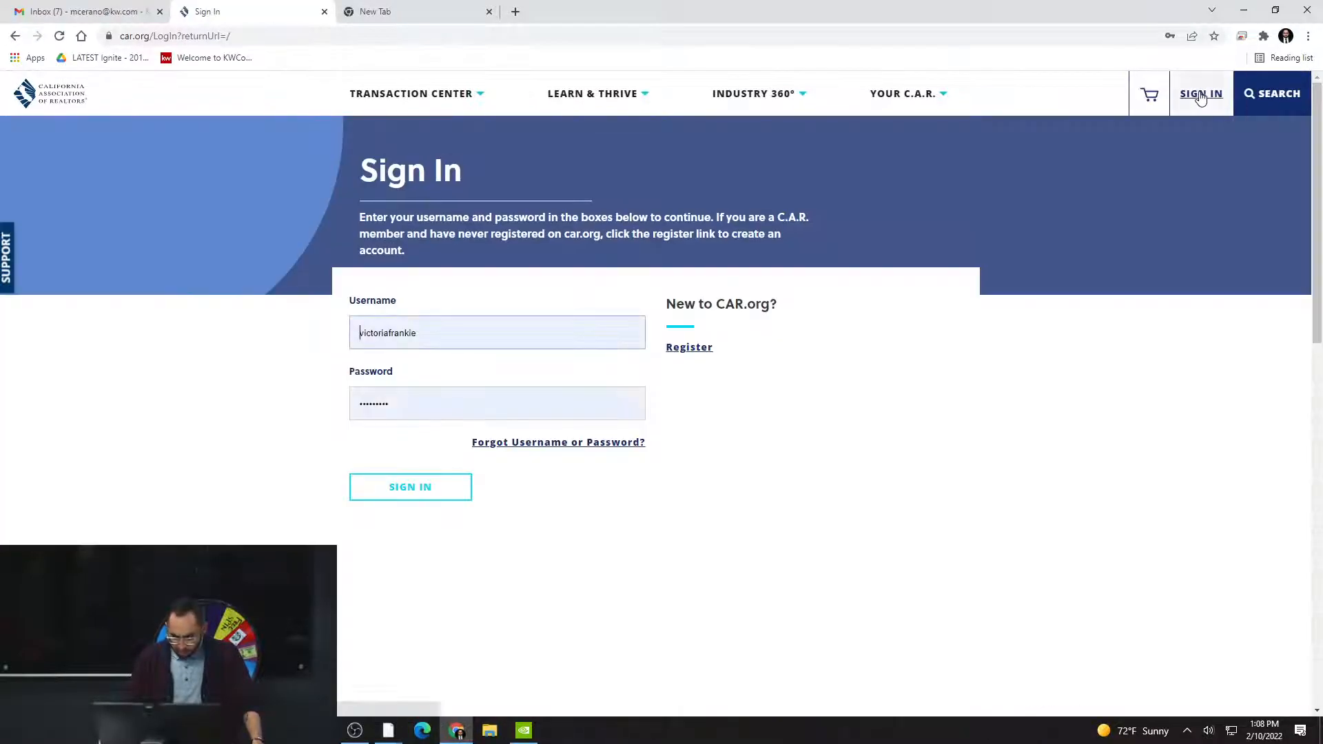
click(517, 333)
click(421, 394)
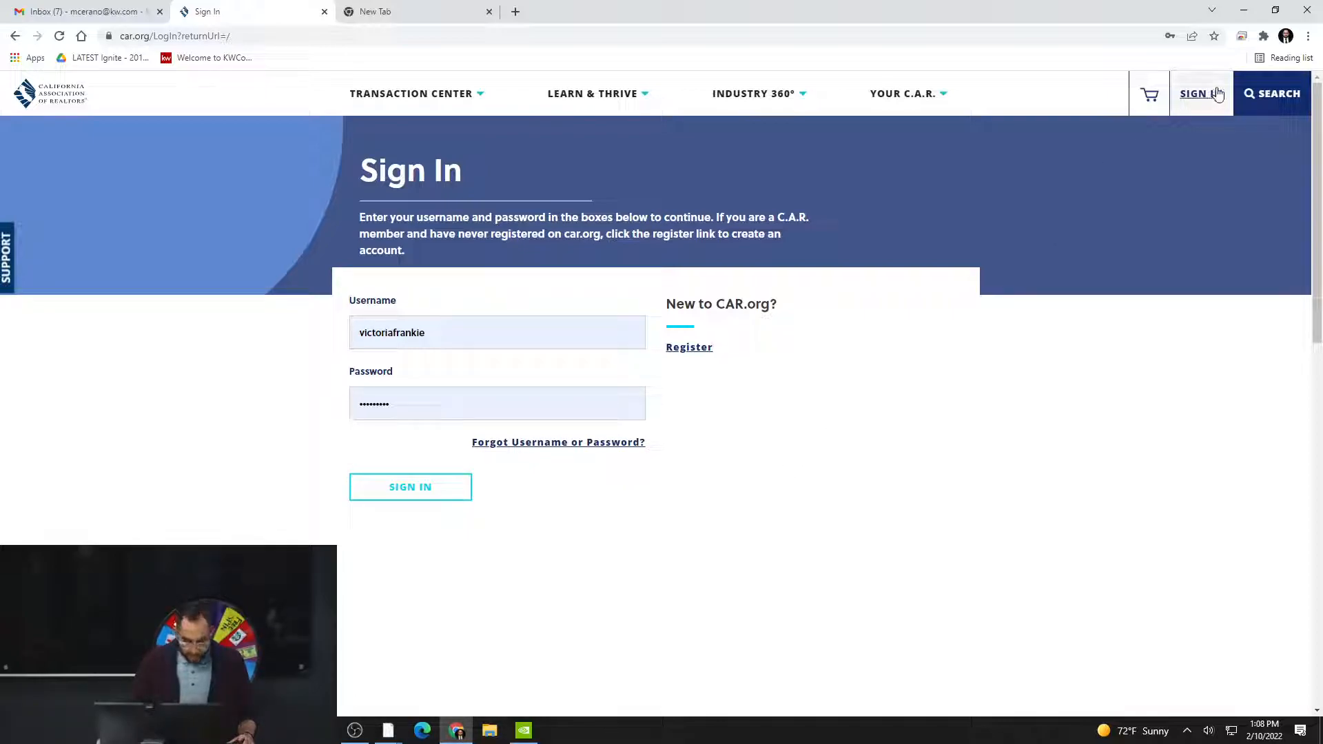
click(690, 347)
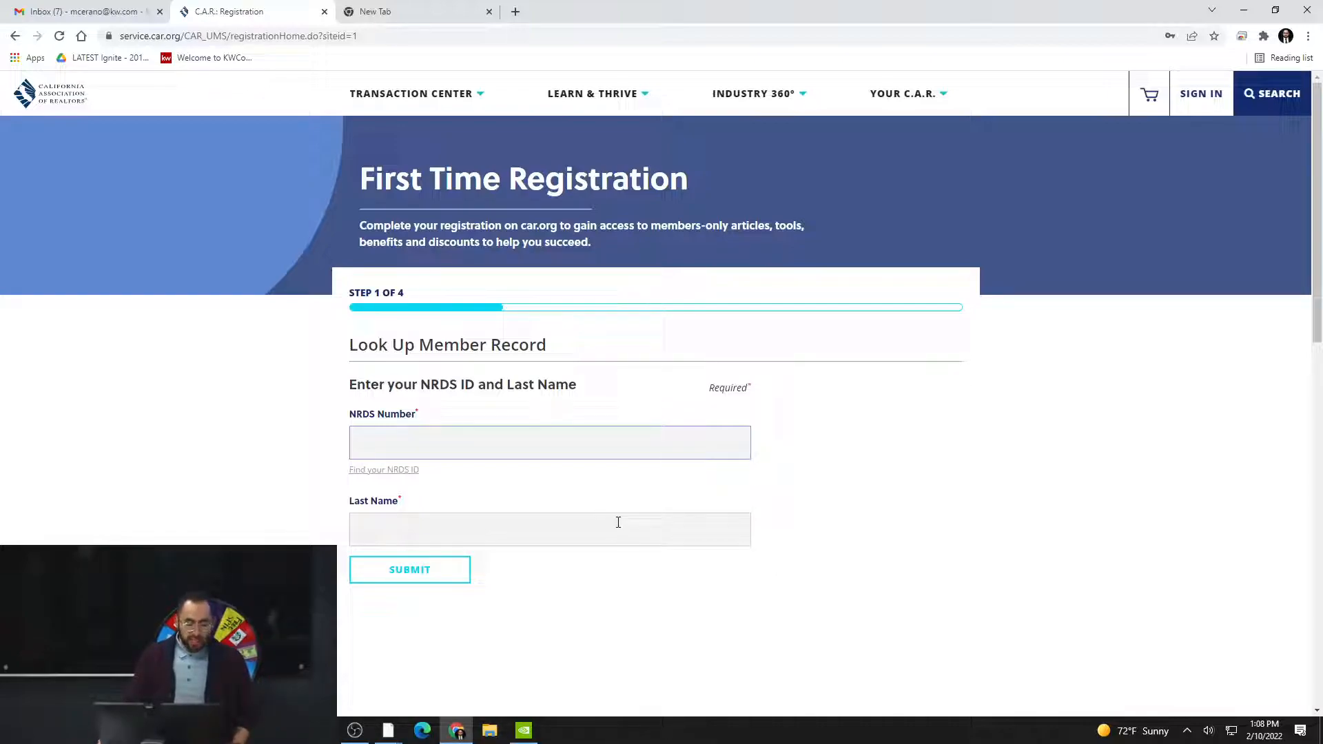
click(497, 486)
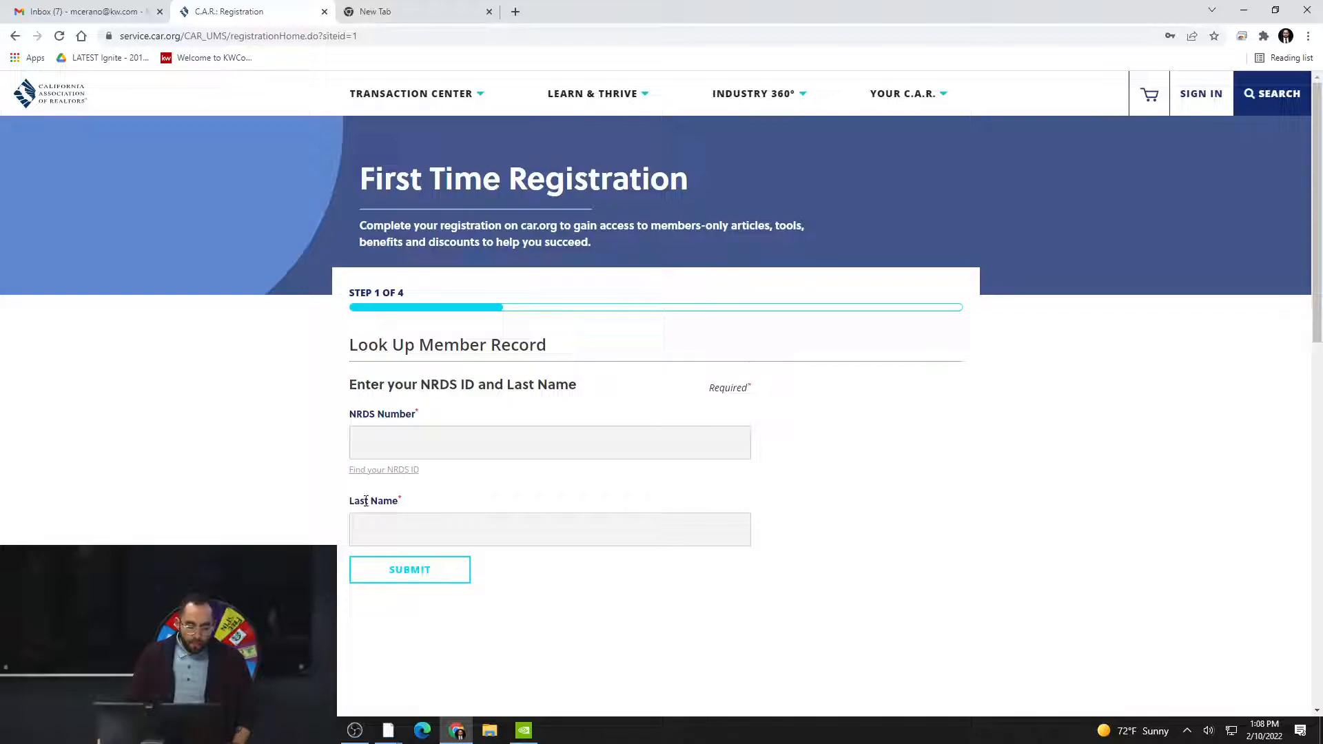
- Open the Find your NRDS ID lookup by last name and license number, and enter the member's last name
click(412, 472)
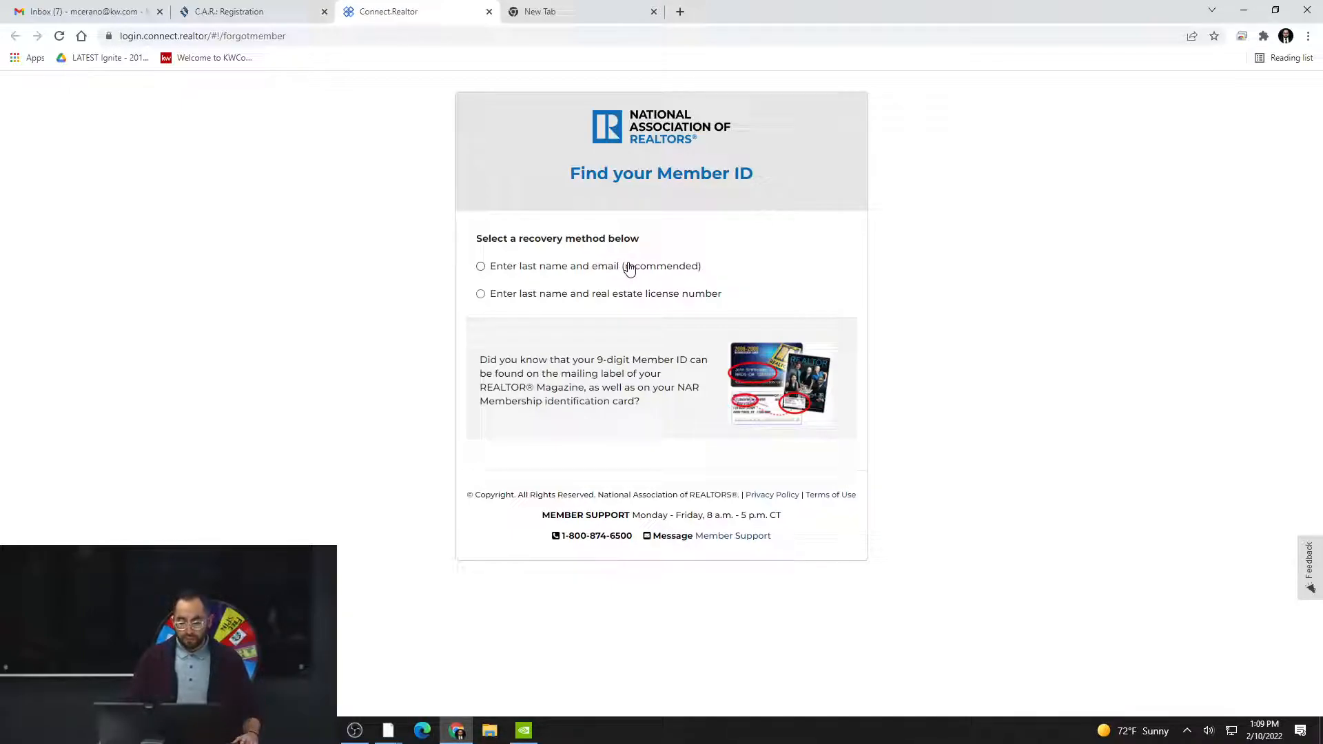
click(561, 297)
click(506, 317)
click(527, 318)
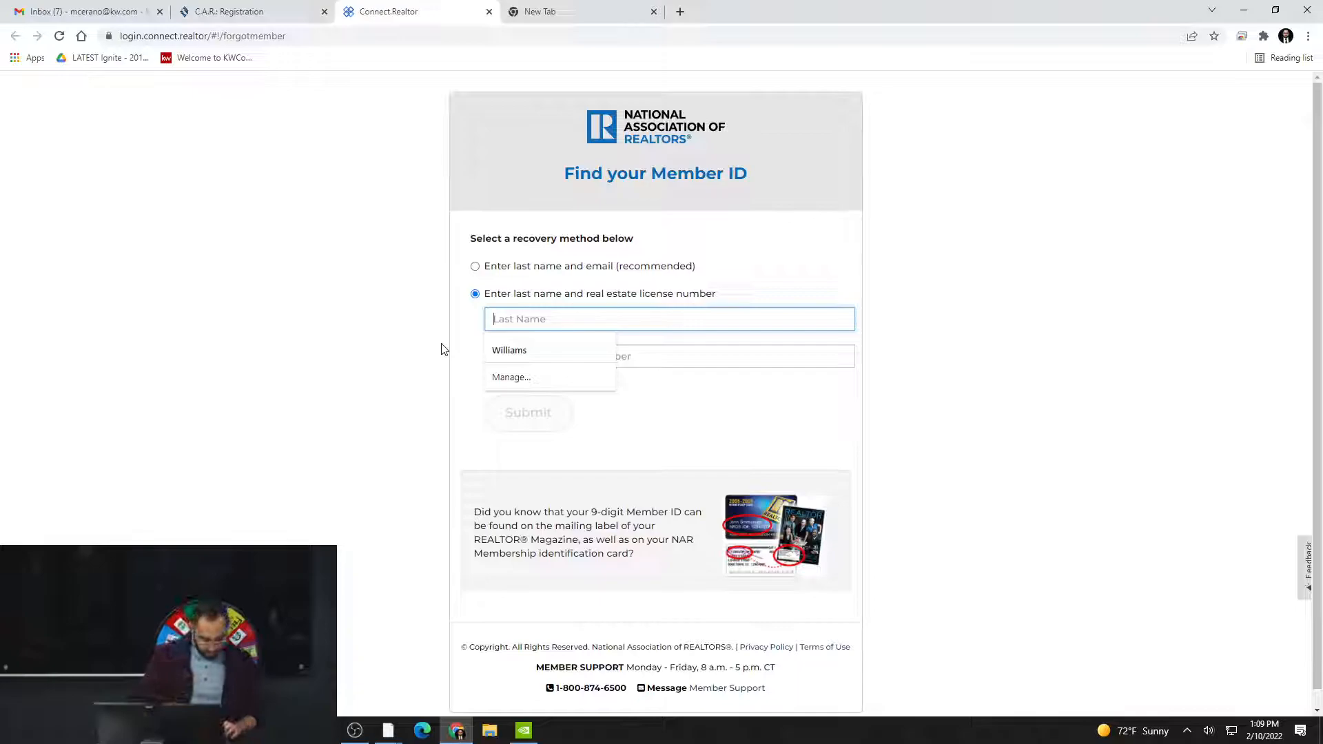
text(Br)
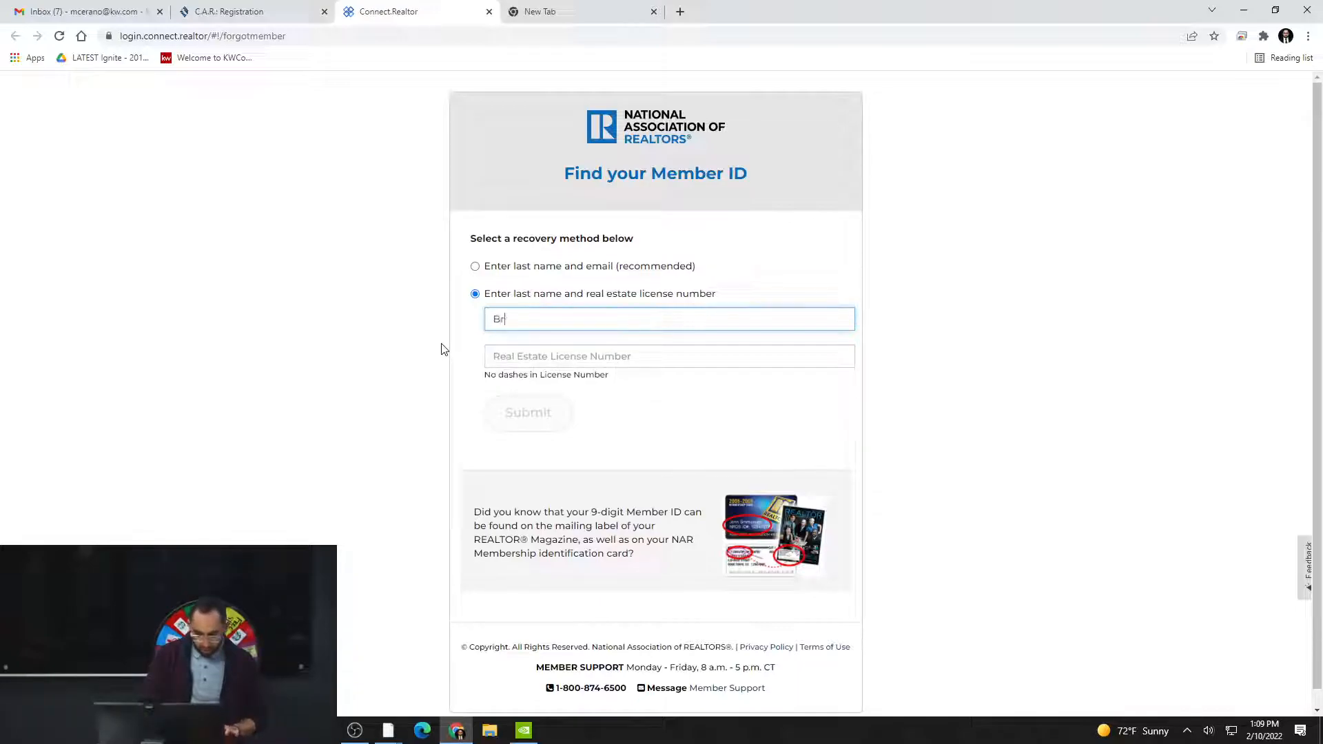
text(iones)
key(Tab)
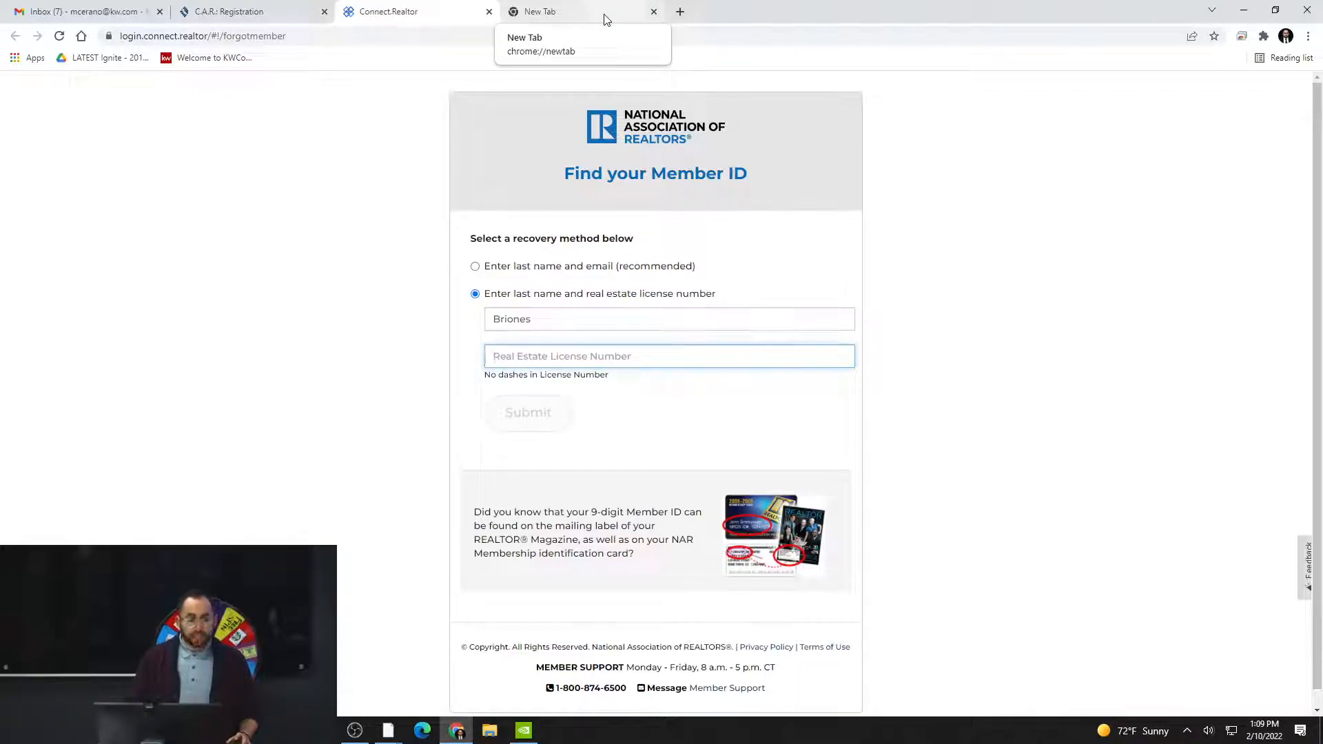
- Enter the member's real estate license number and submit the lookup to retrieve the Member ID
click(531, 352)
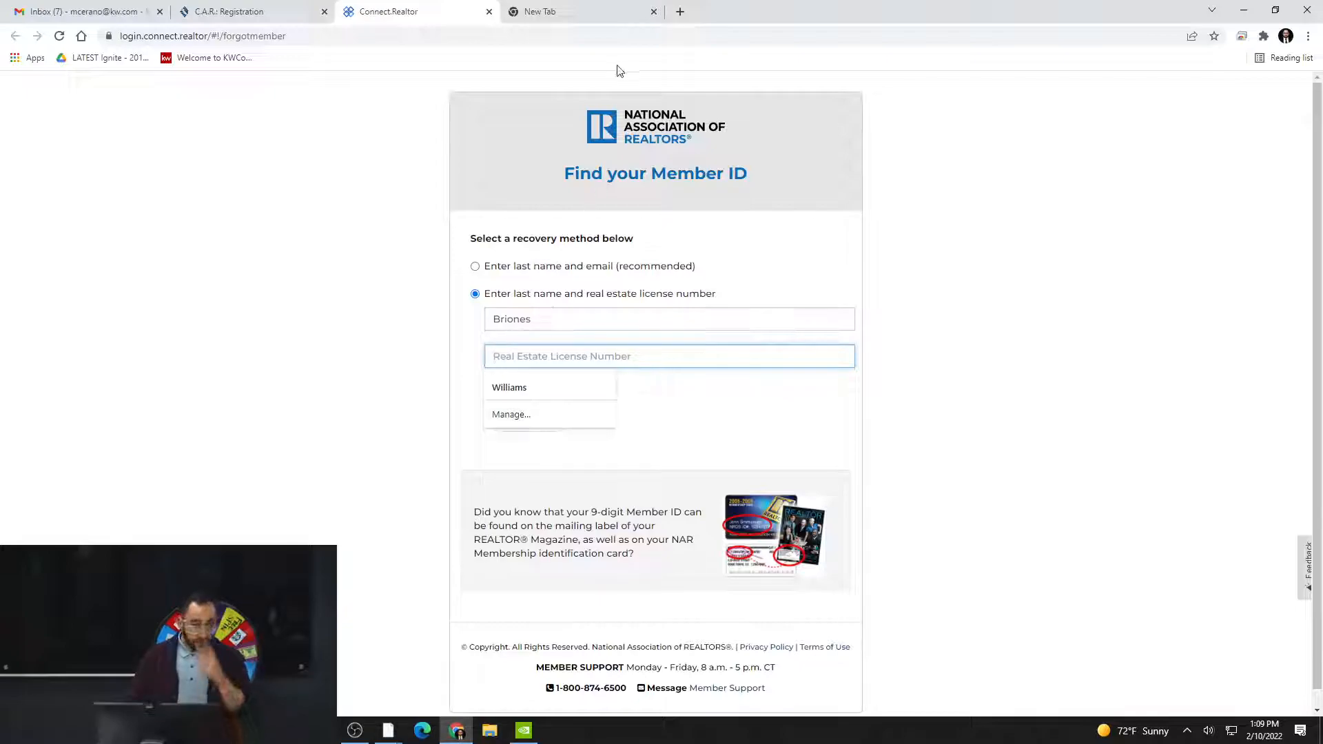
click(555, 14)
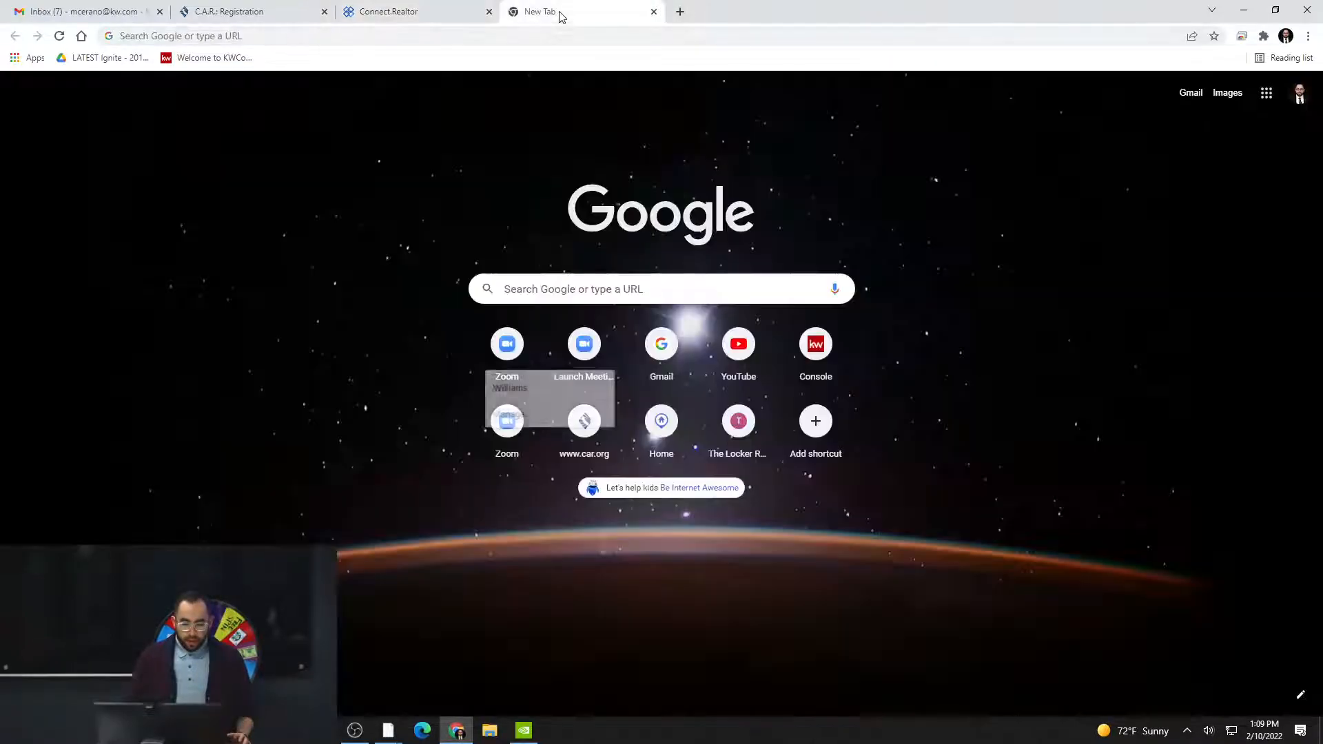
click(510, 36)
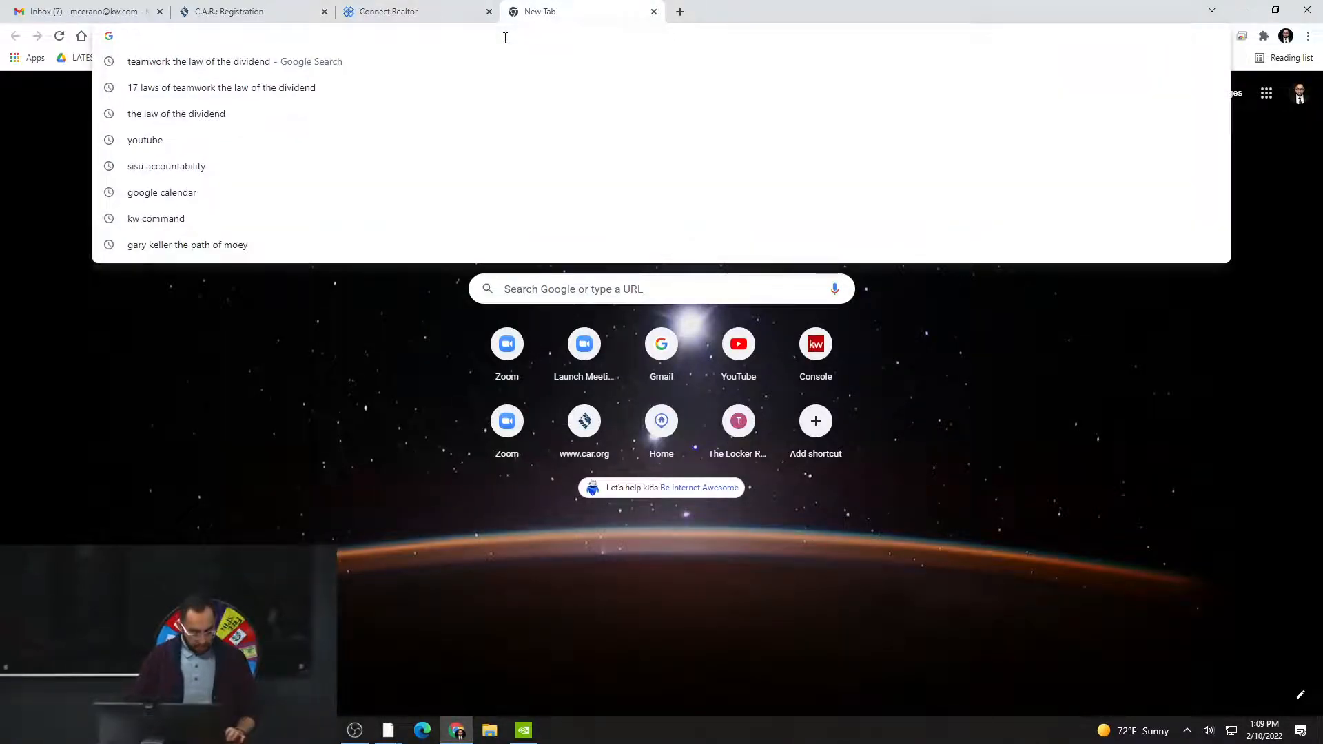
text(d)
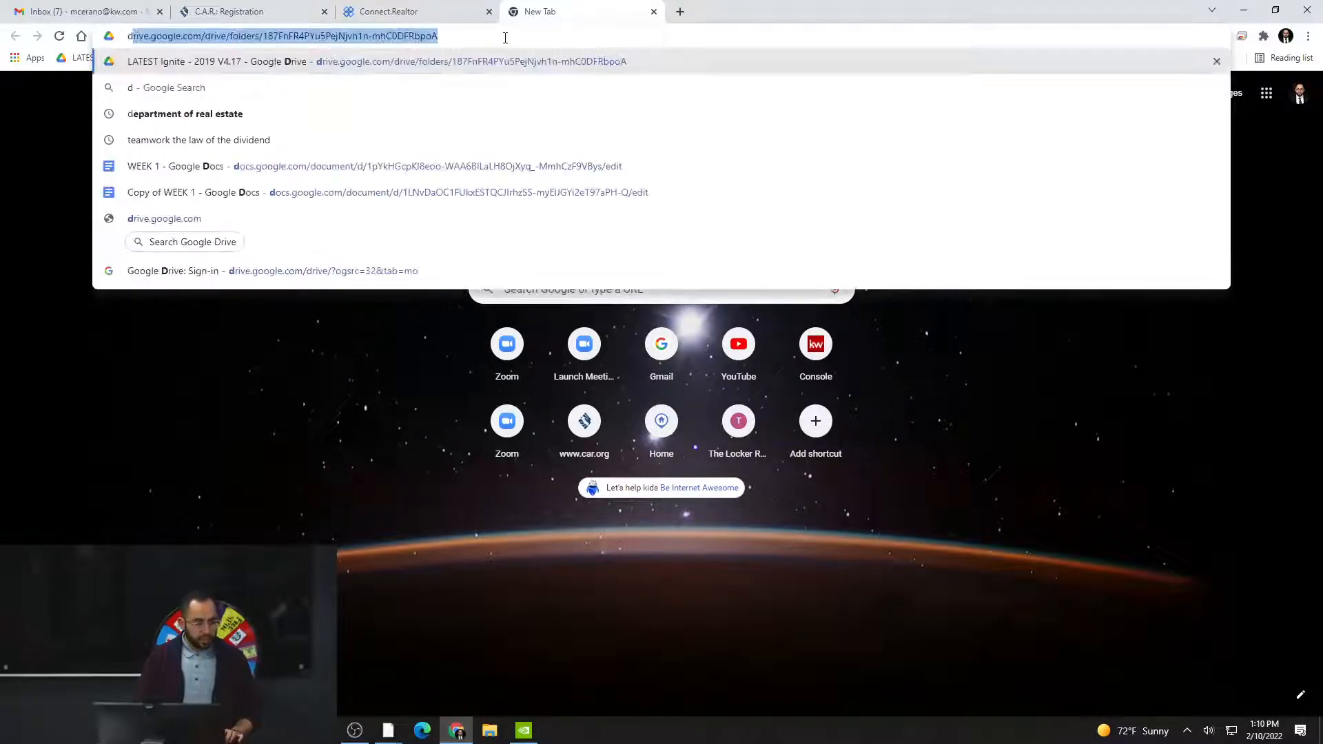
text(re.ca)
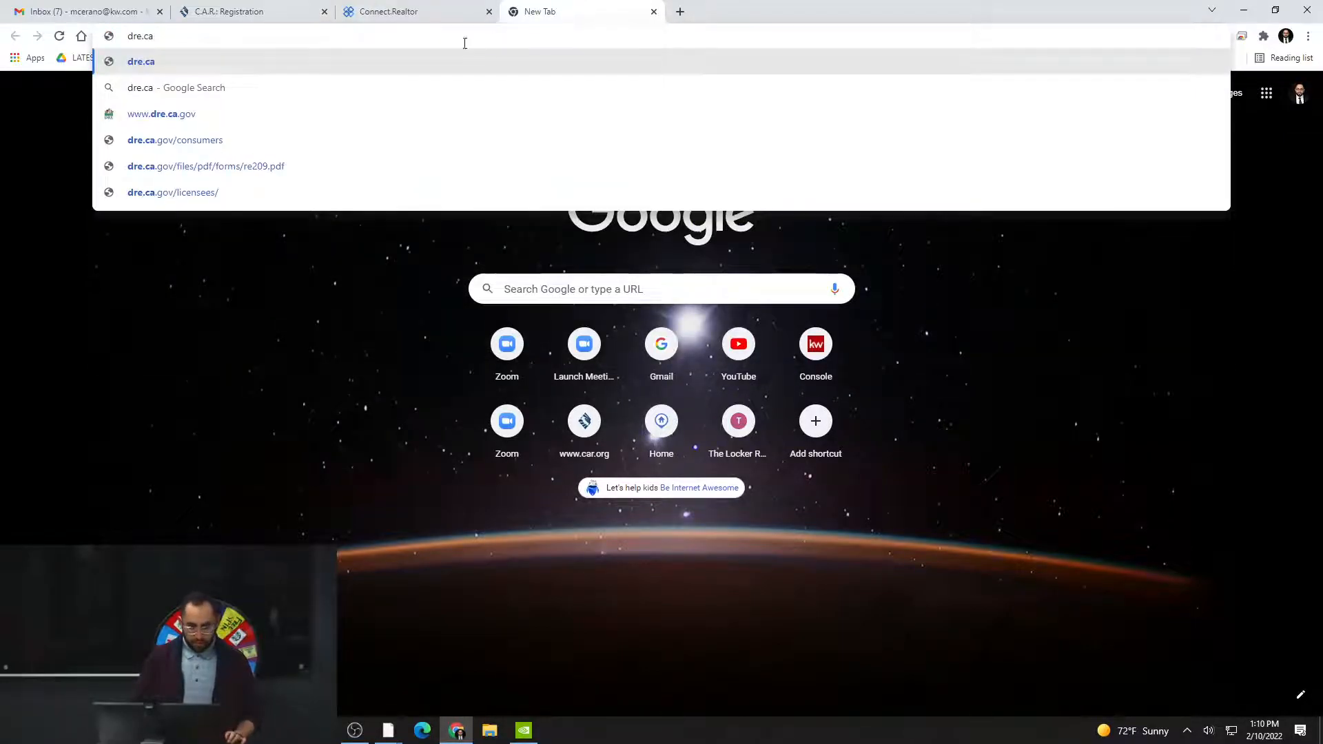
key(Escape)
click(386, 11)
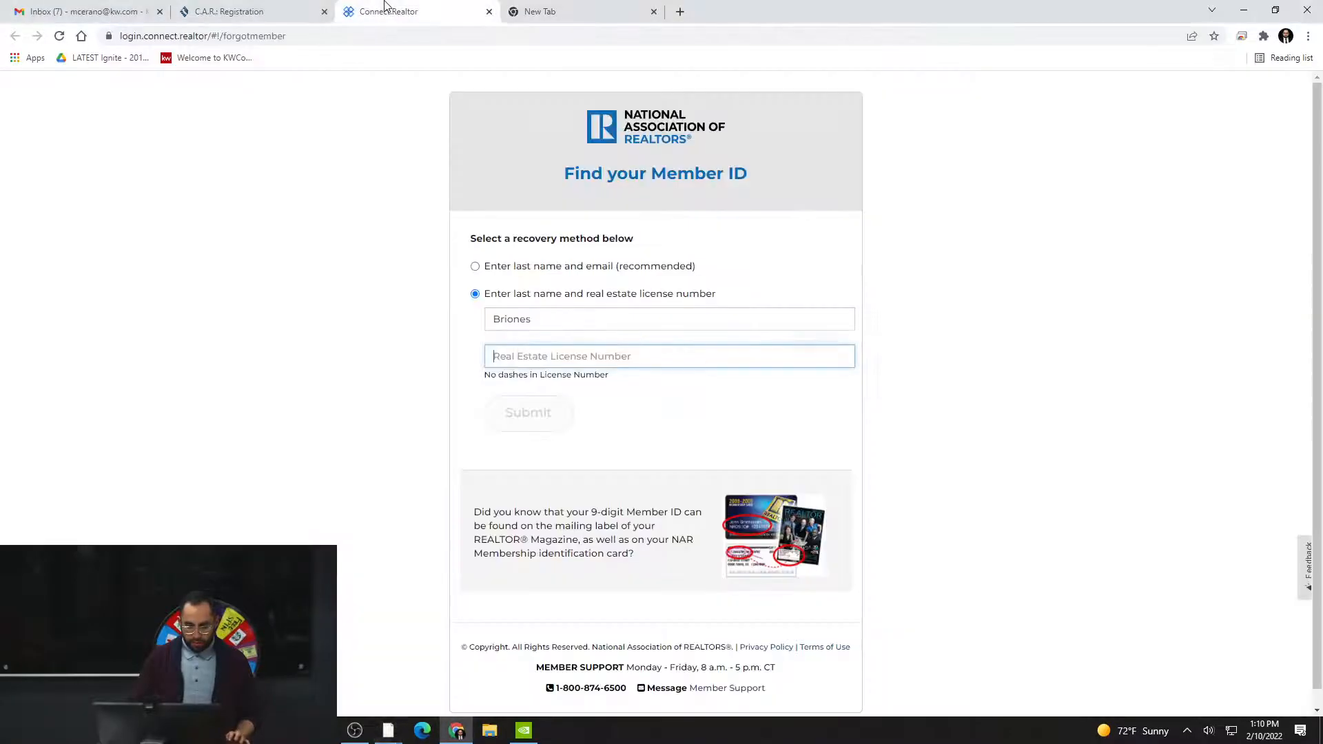
click(513, 361)
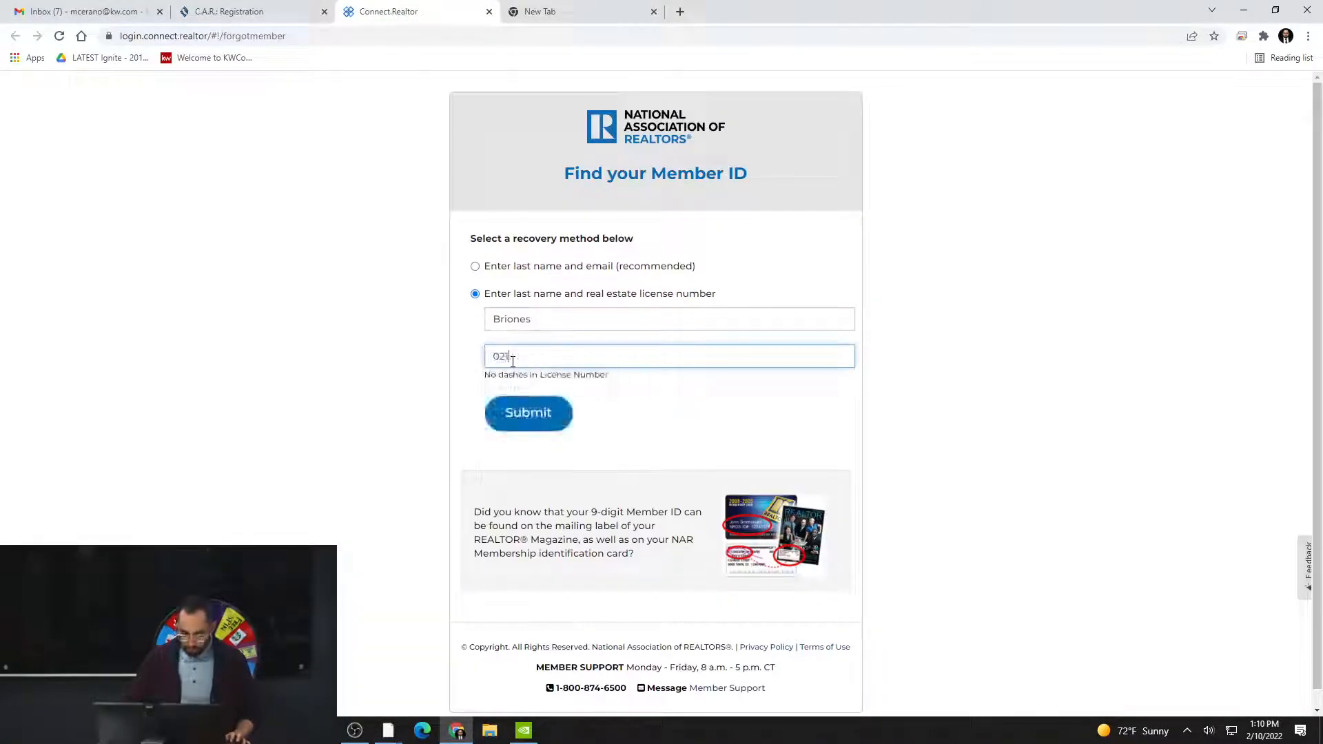
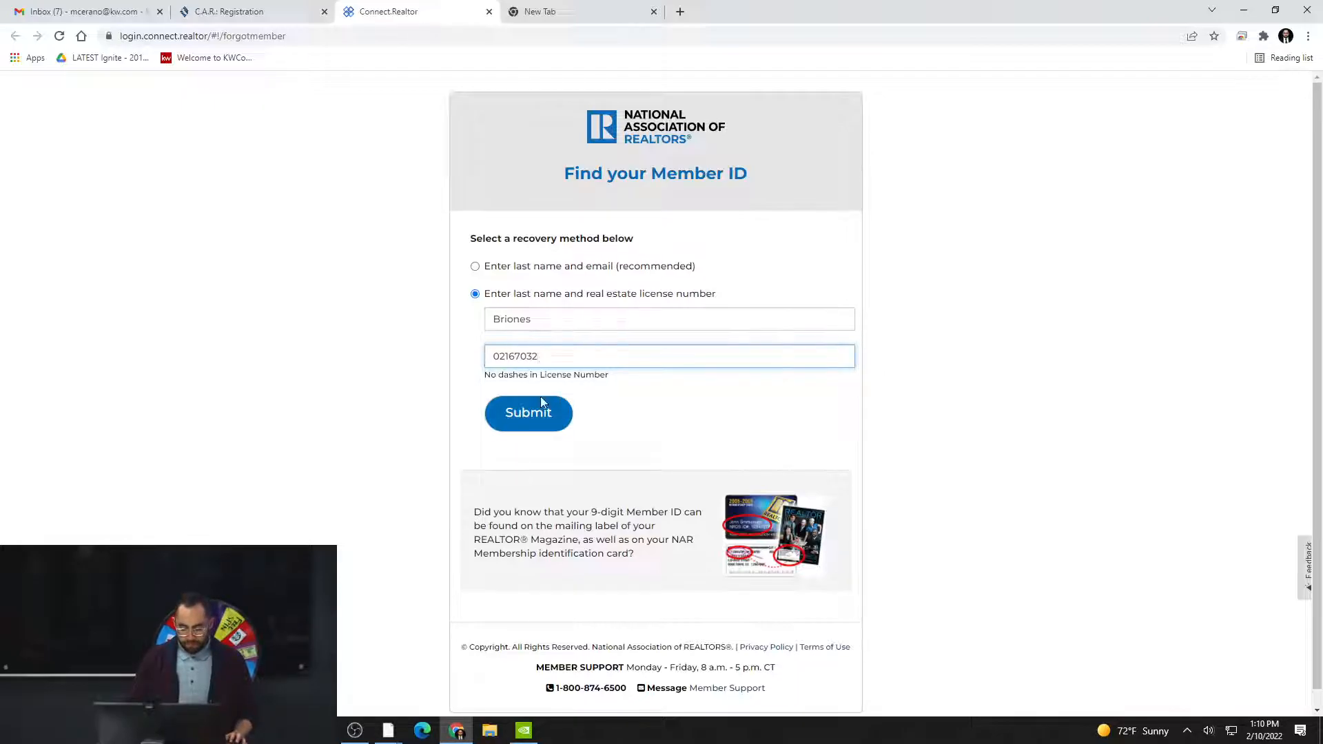
click(536, 425)
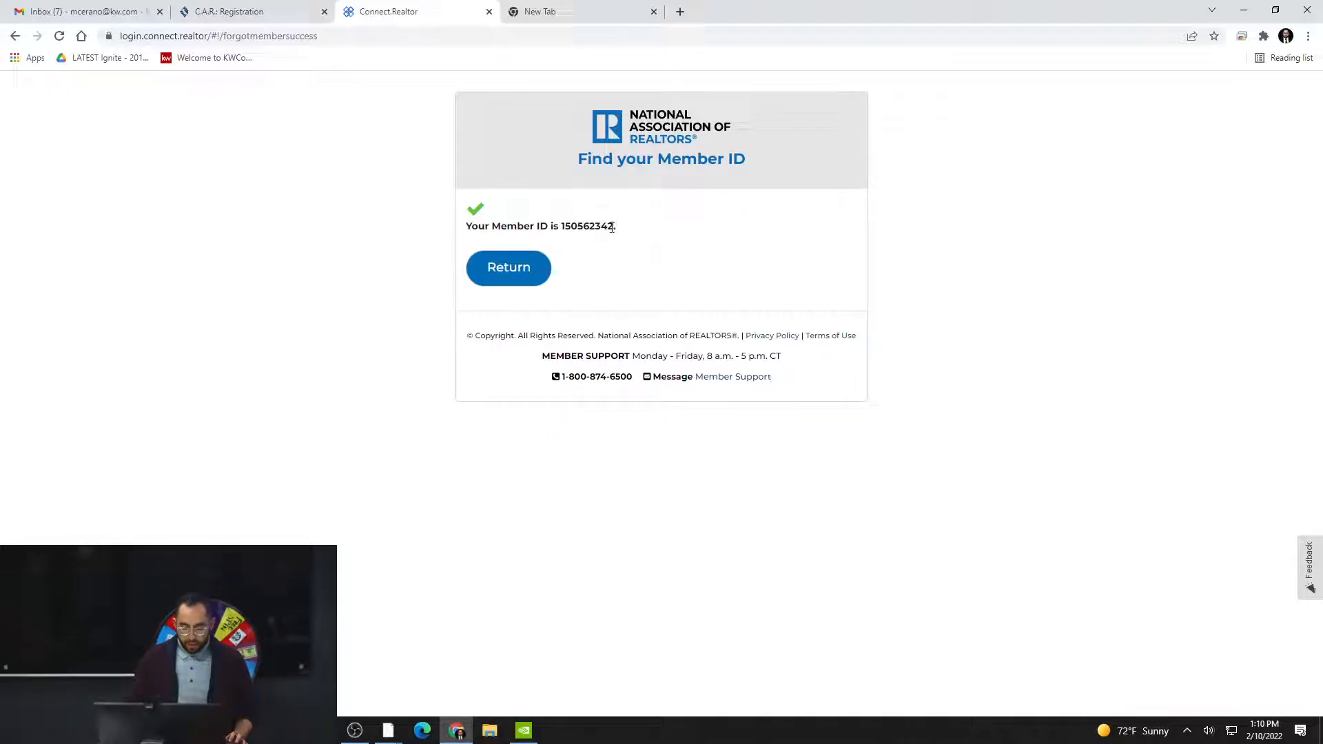
- Copy the Member ID and paste it into the NRDS Number field of the C.A.R. registration form
drag(614, 227, 559, 224)
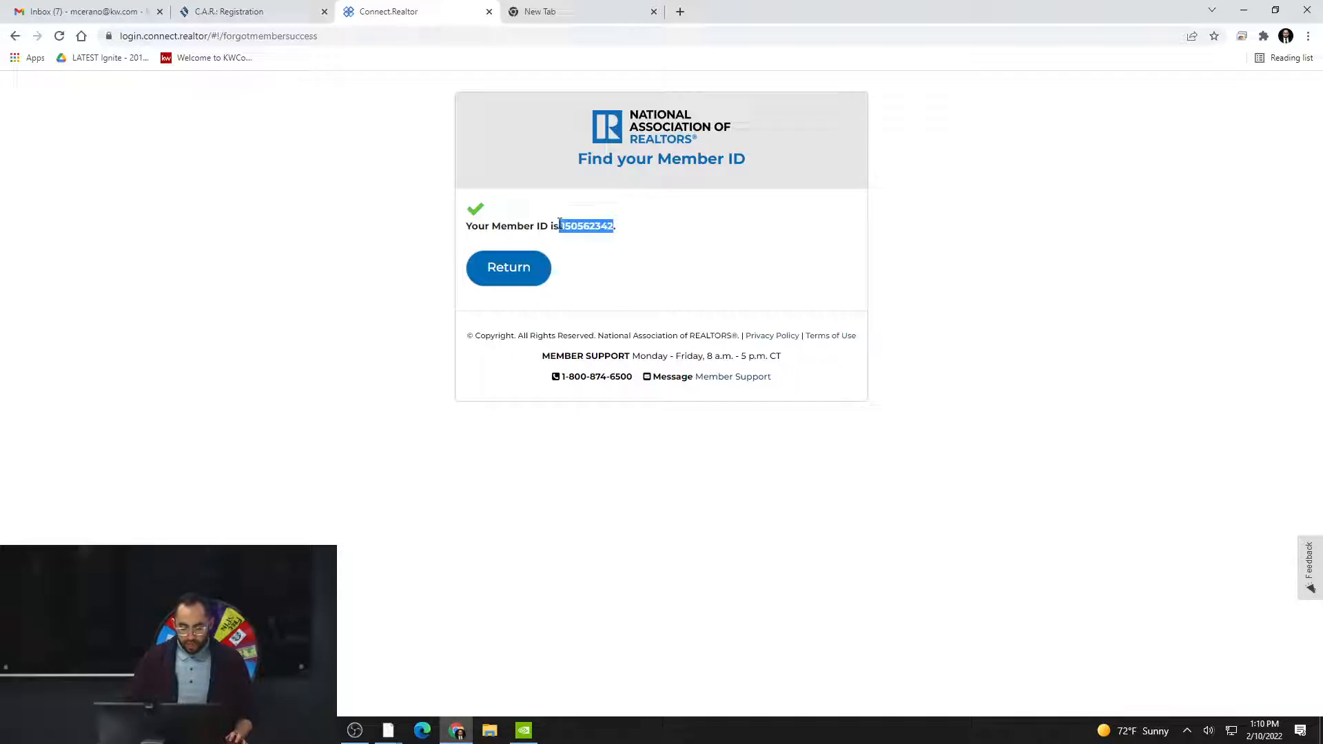
right_click(589, 227)
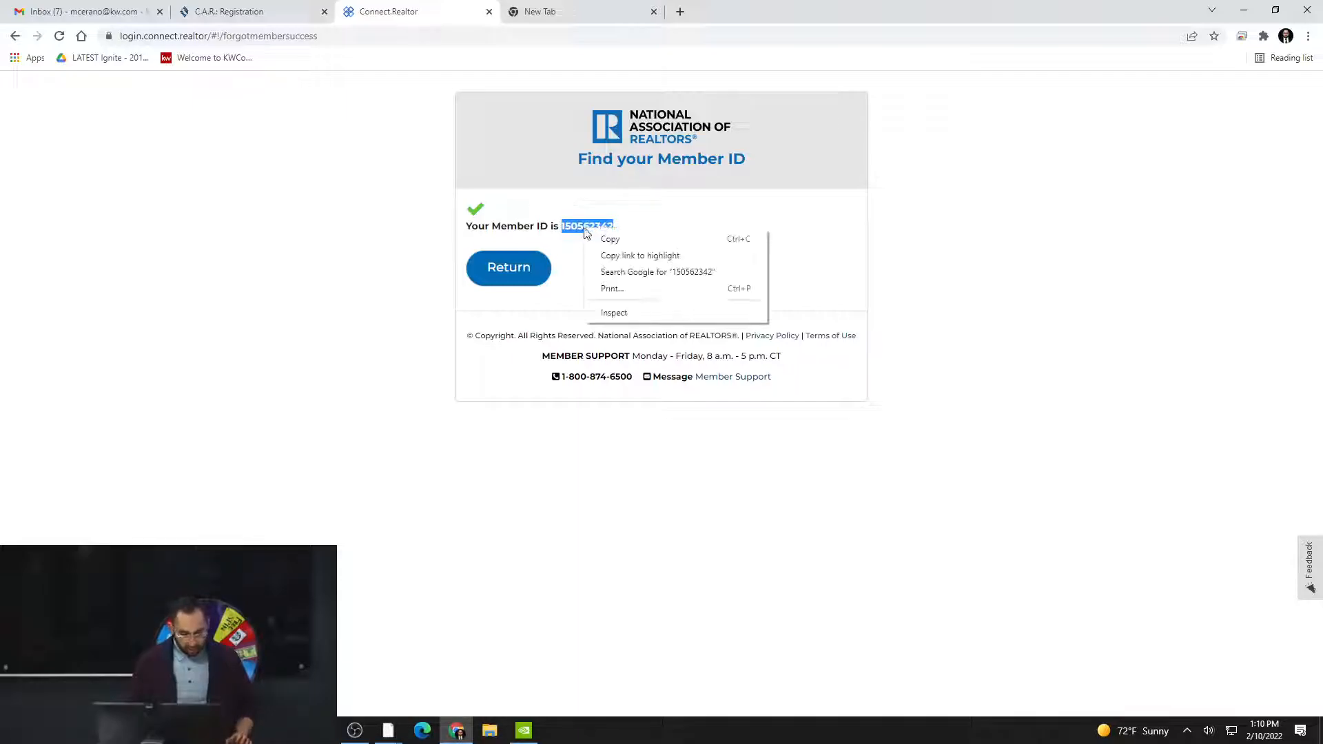
click(603, 236)
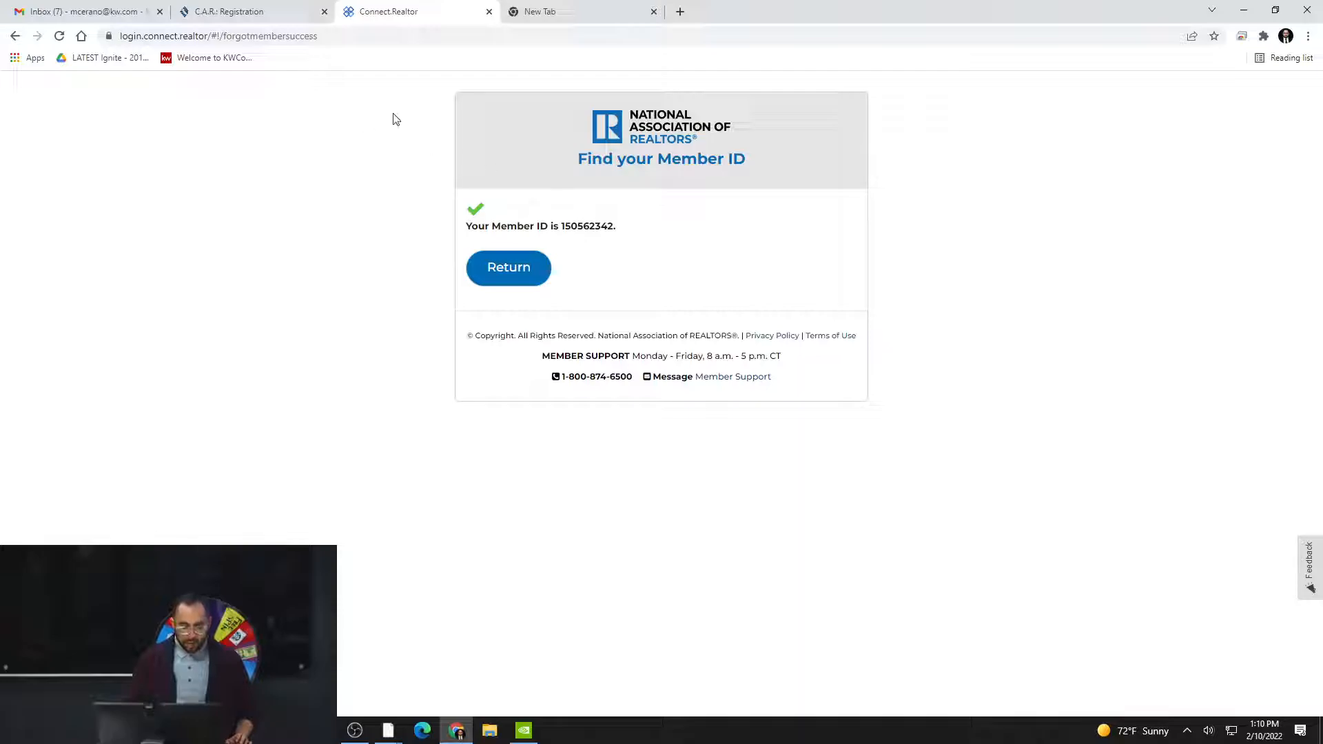
click(268, 15)
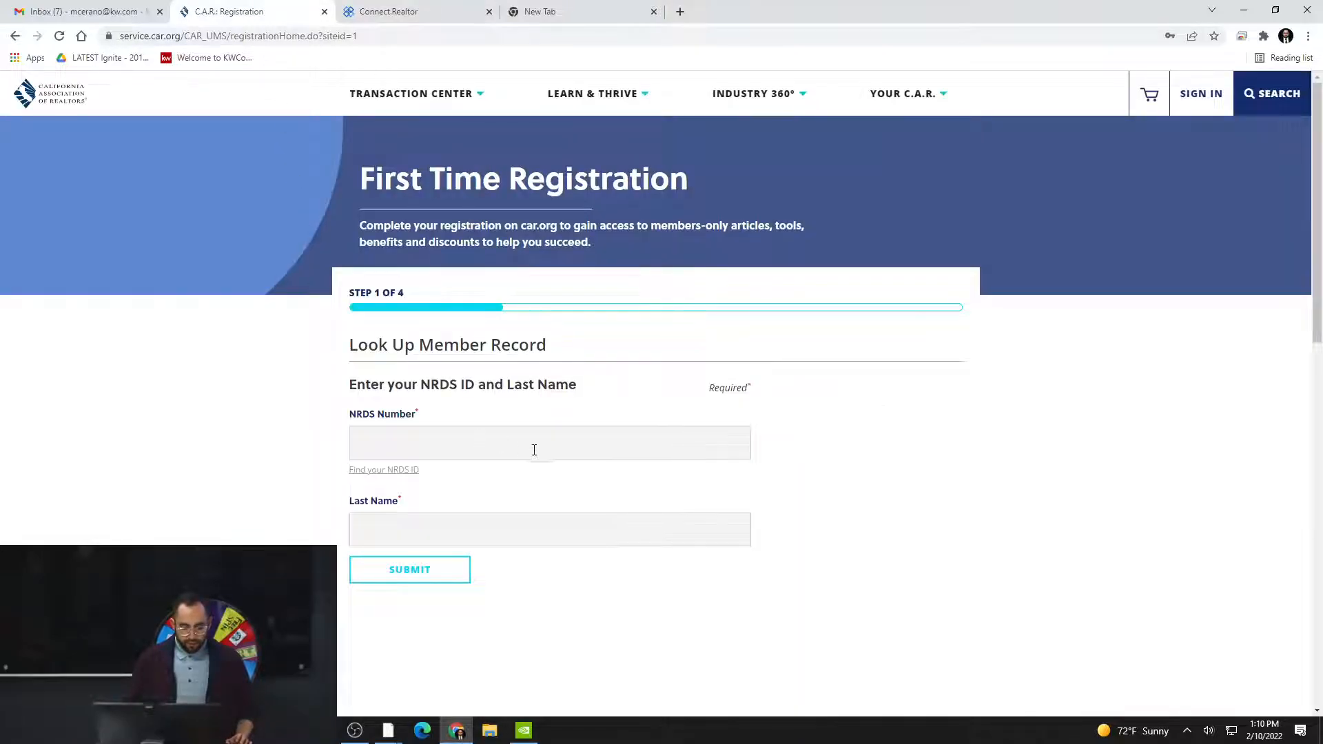
click(497, 446)
key(ctrl+v)
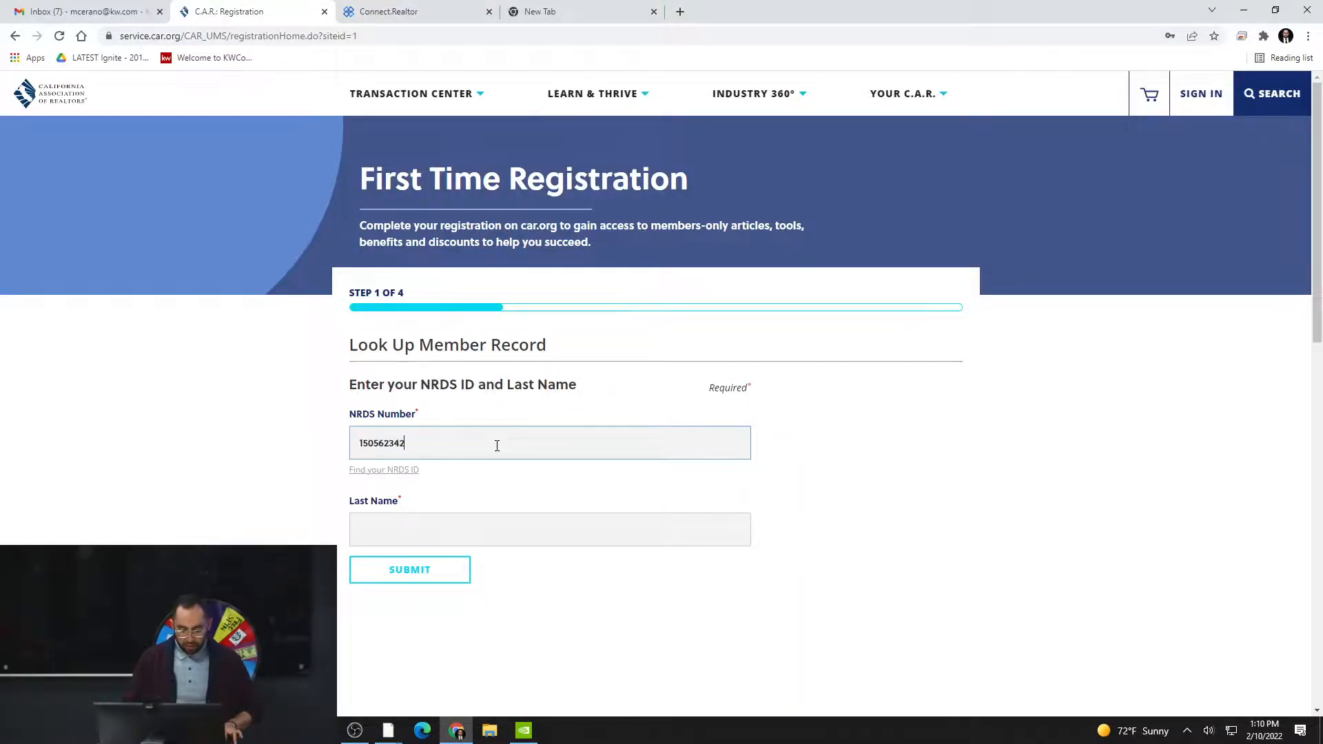
click(619, 15)
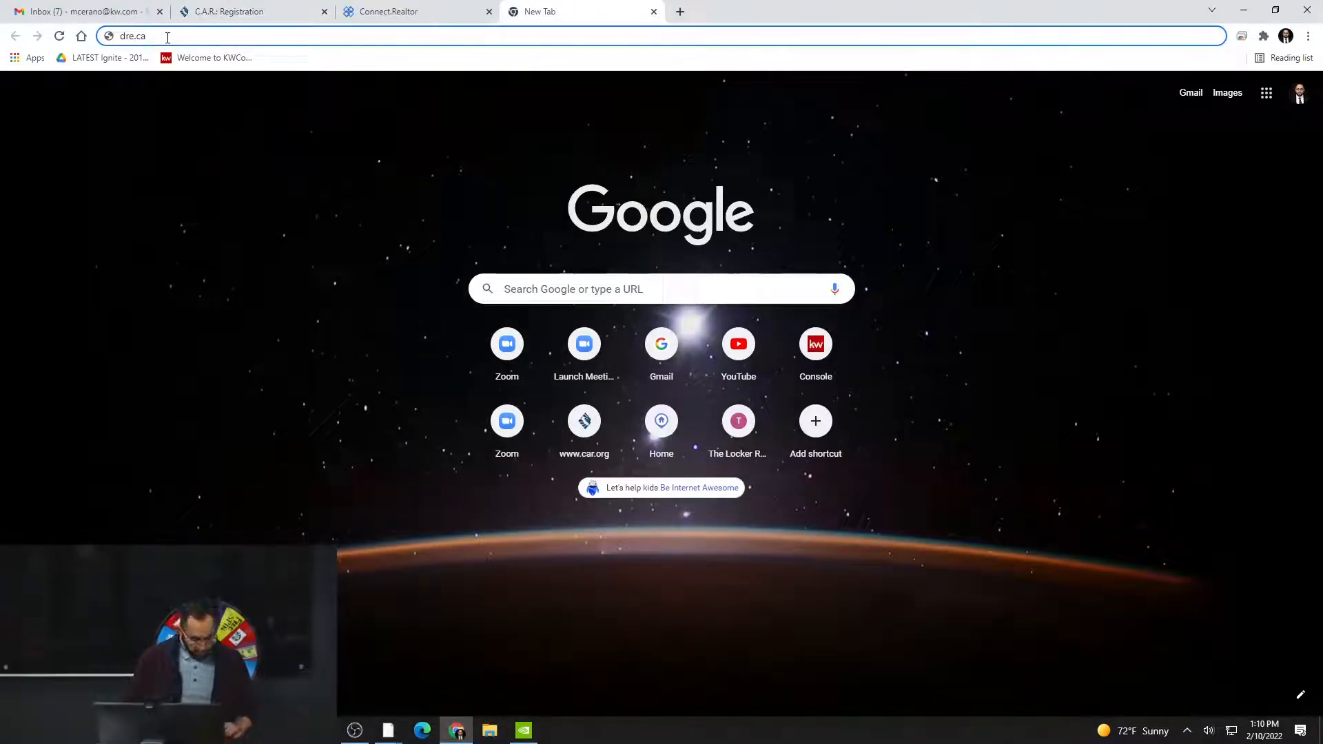
- On dre.ca.gov, search the licensee by last and first name and open their license record
text(.gov)
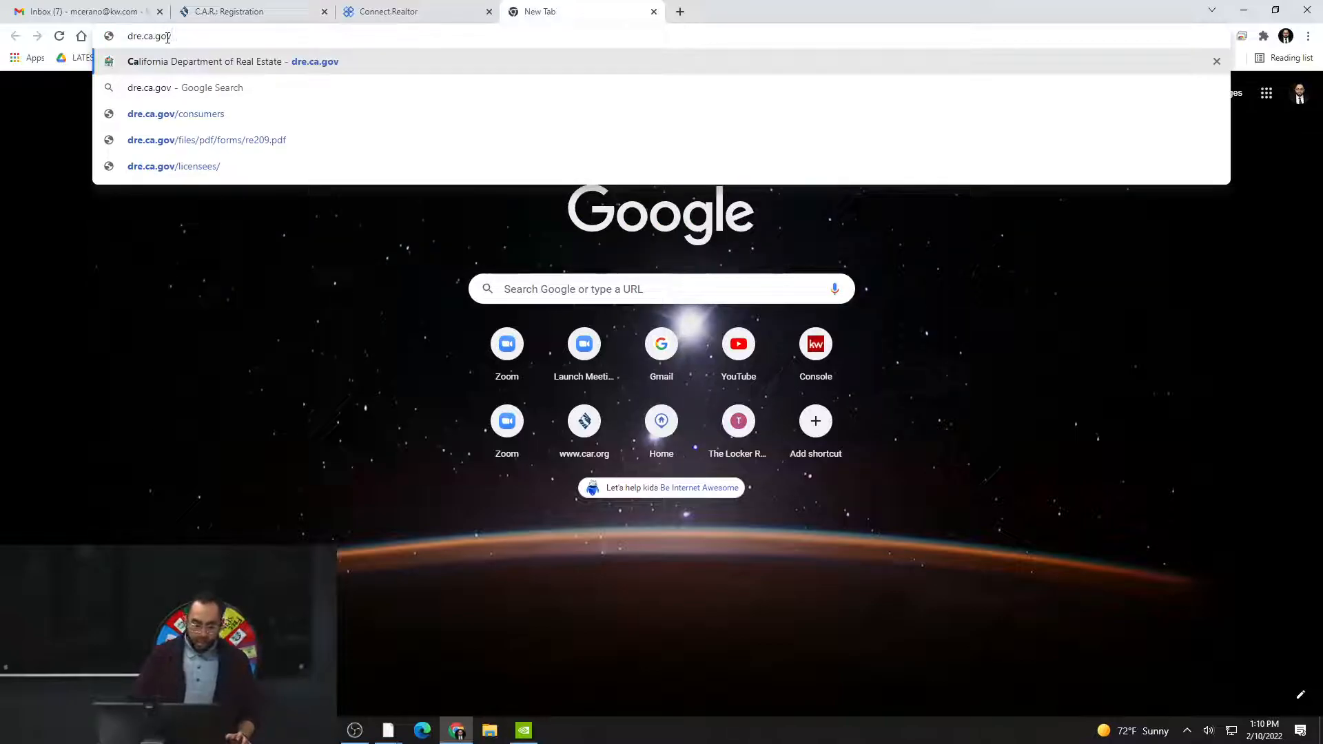
key(Return)
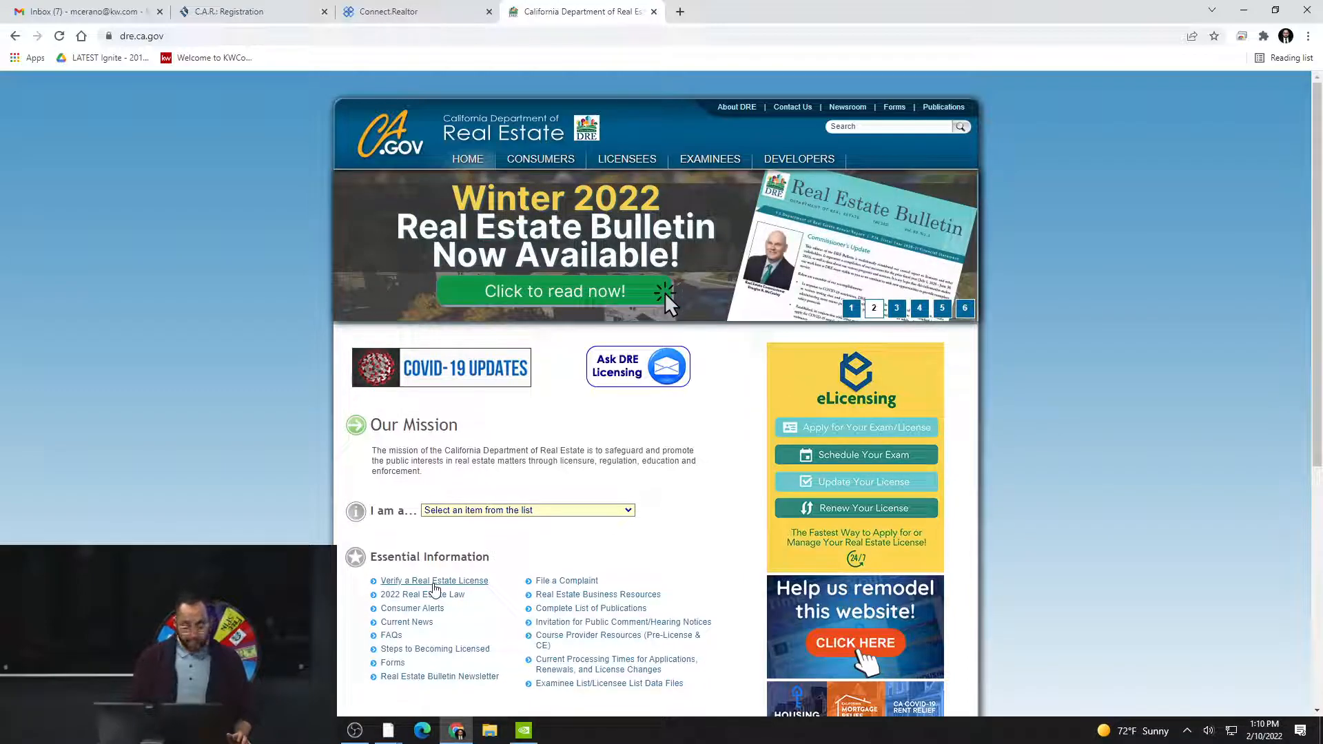
click(434, 583)
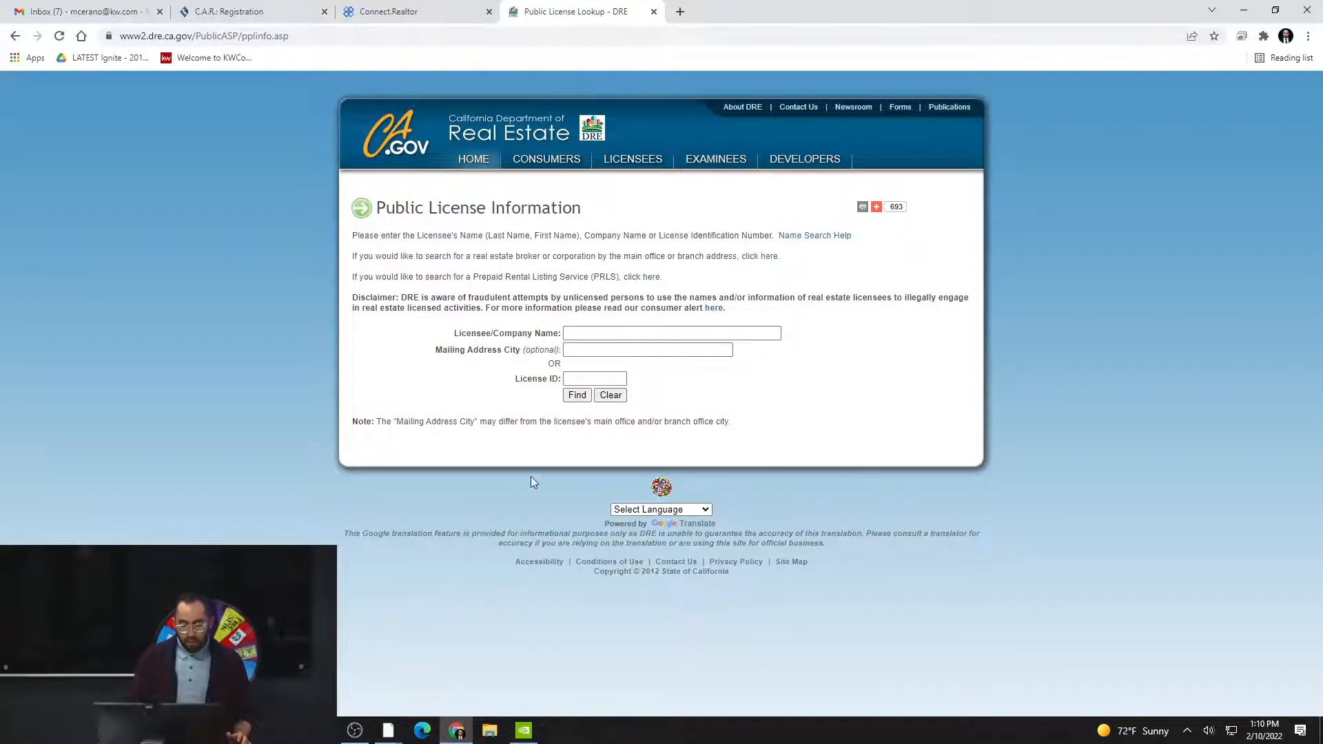
click(733, 331)
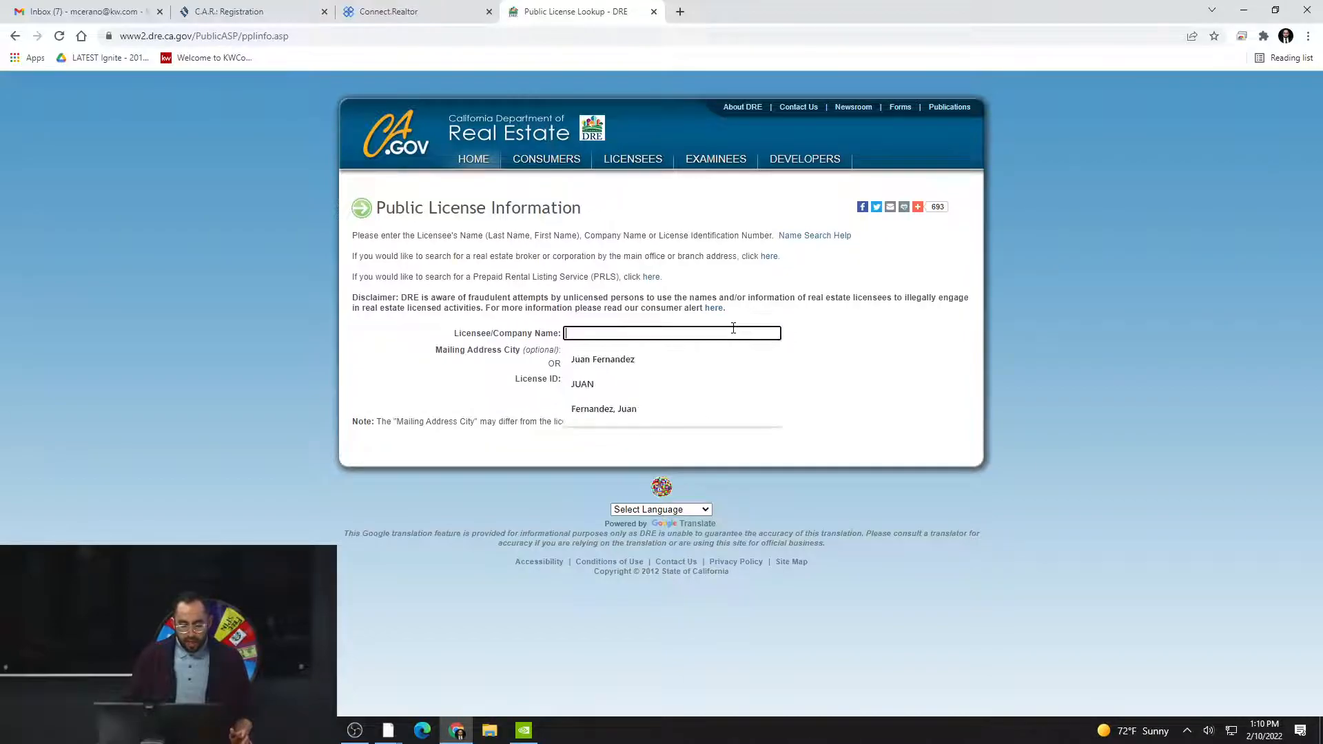
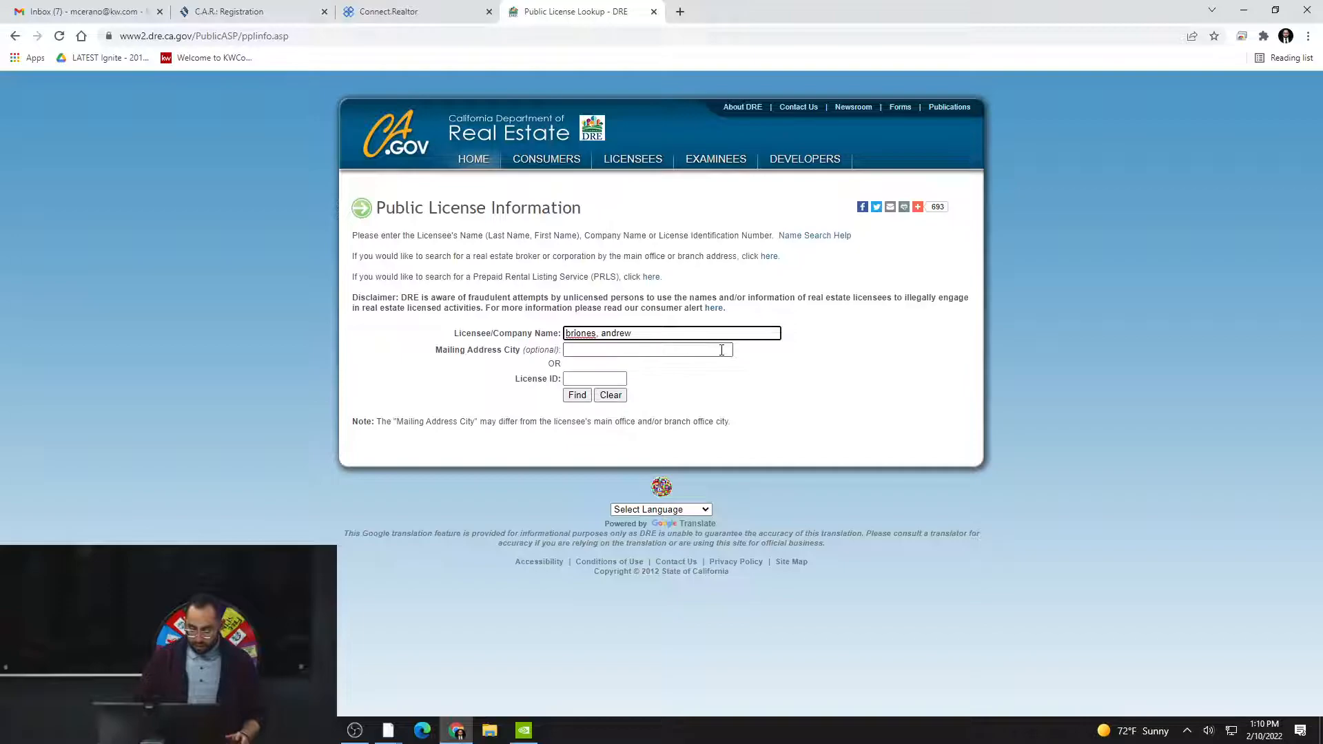
click(578, 395)
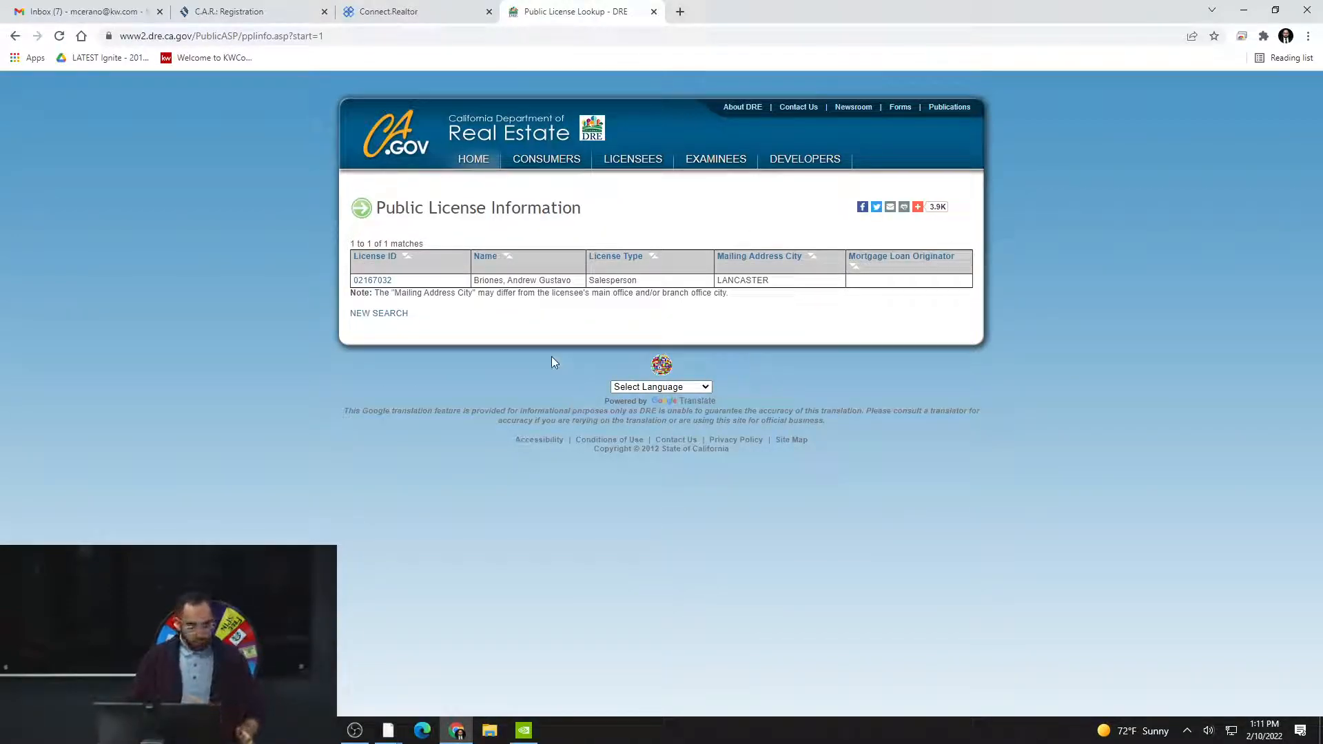
click(372, 281)
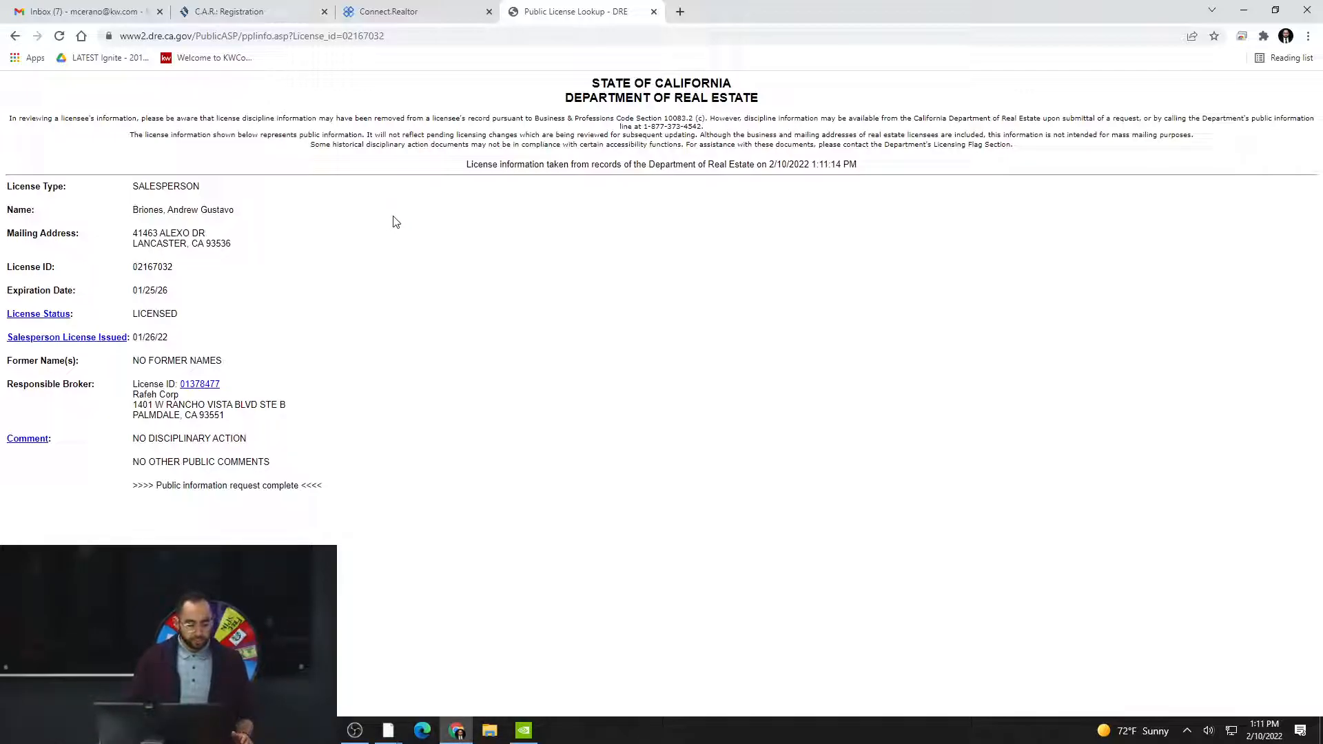
- Enter the member's last name on the C.A.R. registration form and submit the member lookup
click(275, 11)
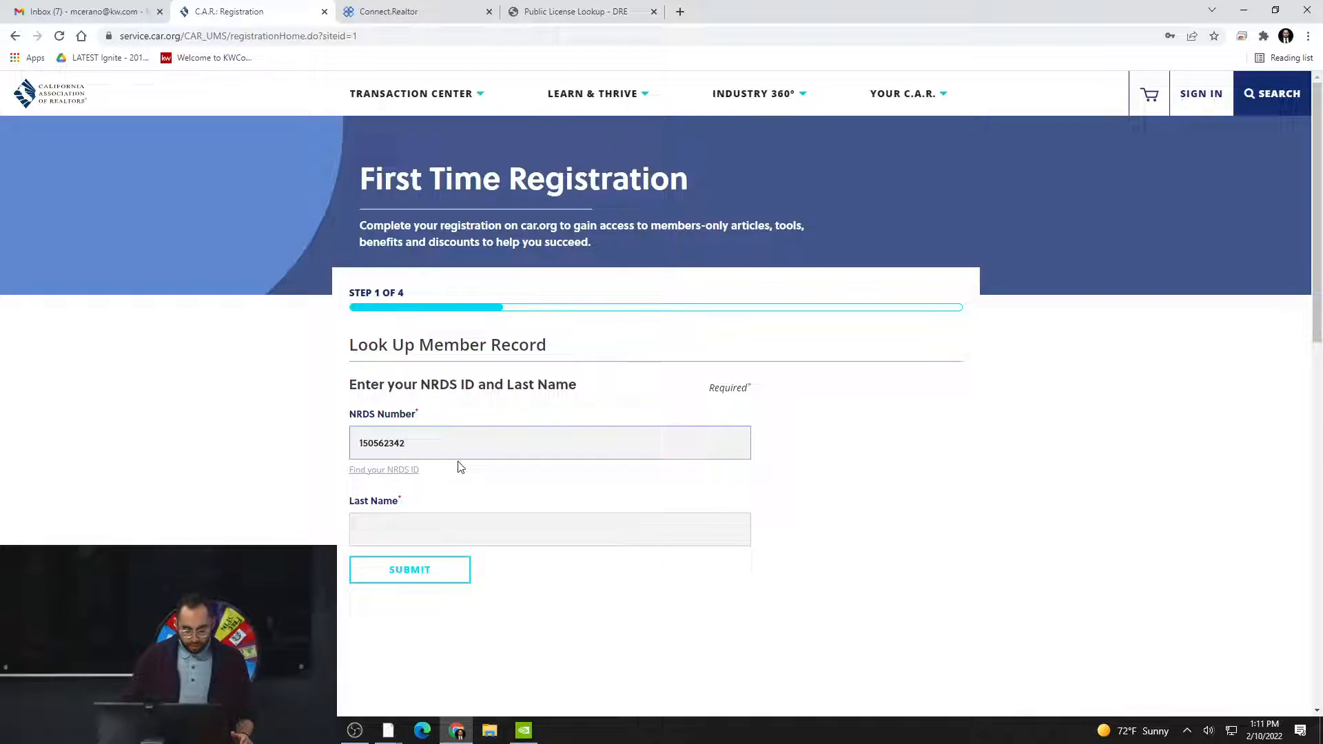
click(424, 520)
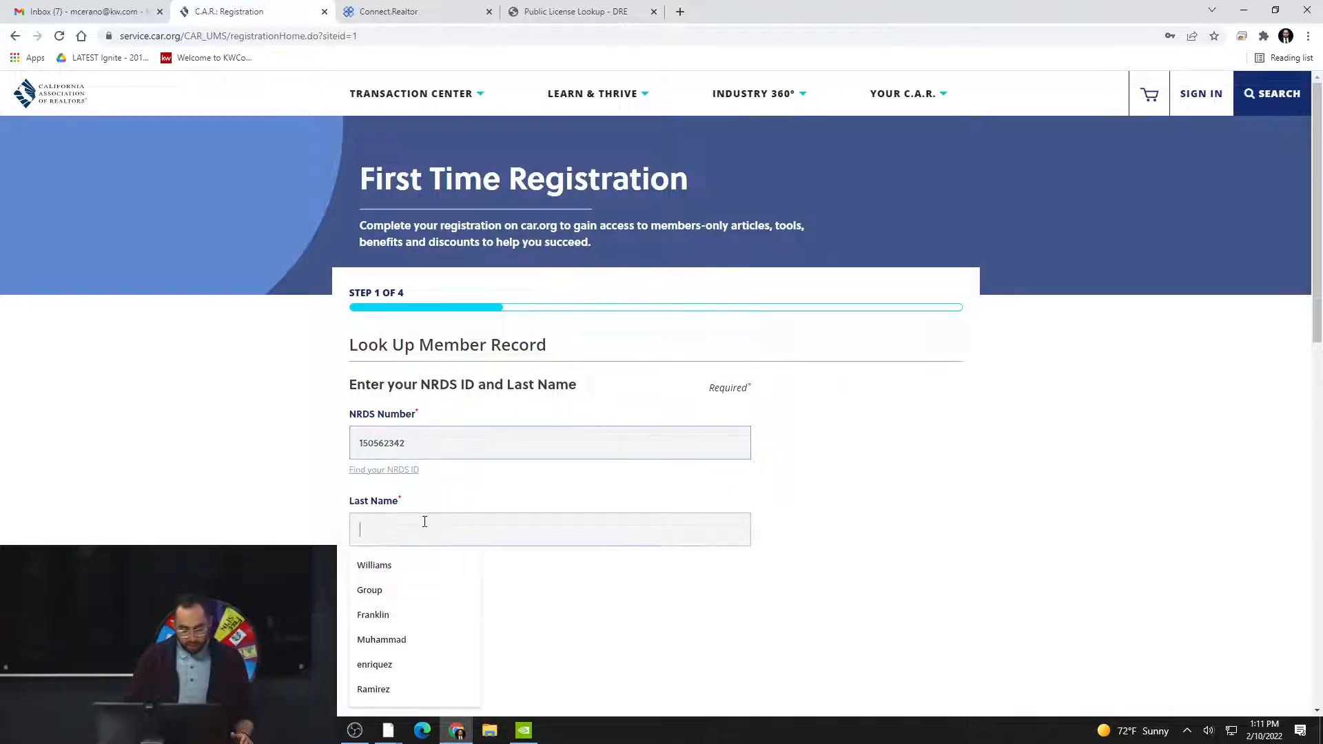
text(B)
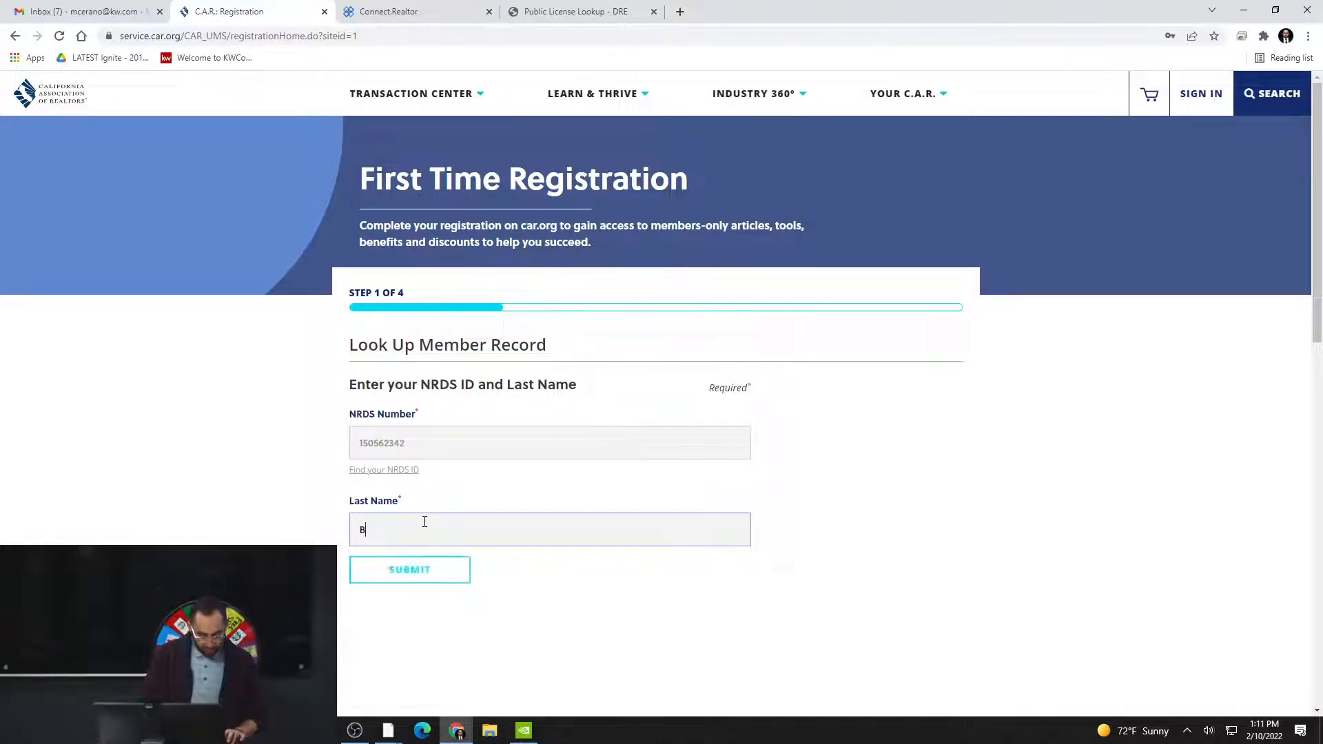
text(rinnes)
click(426, 576)
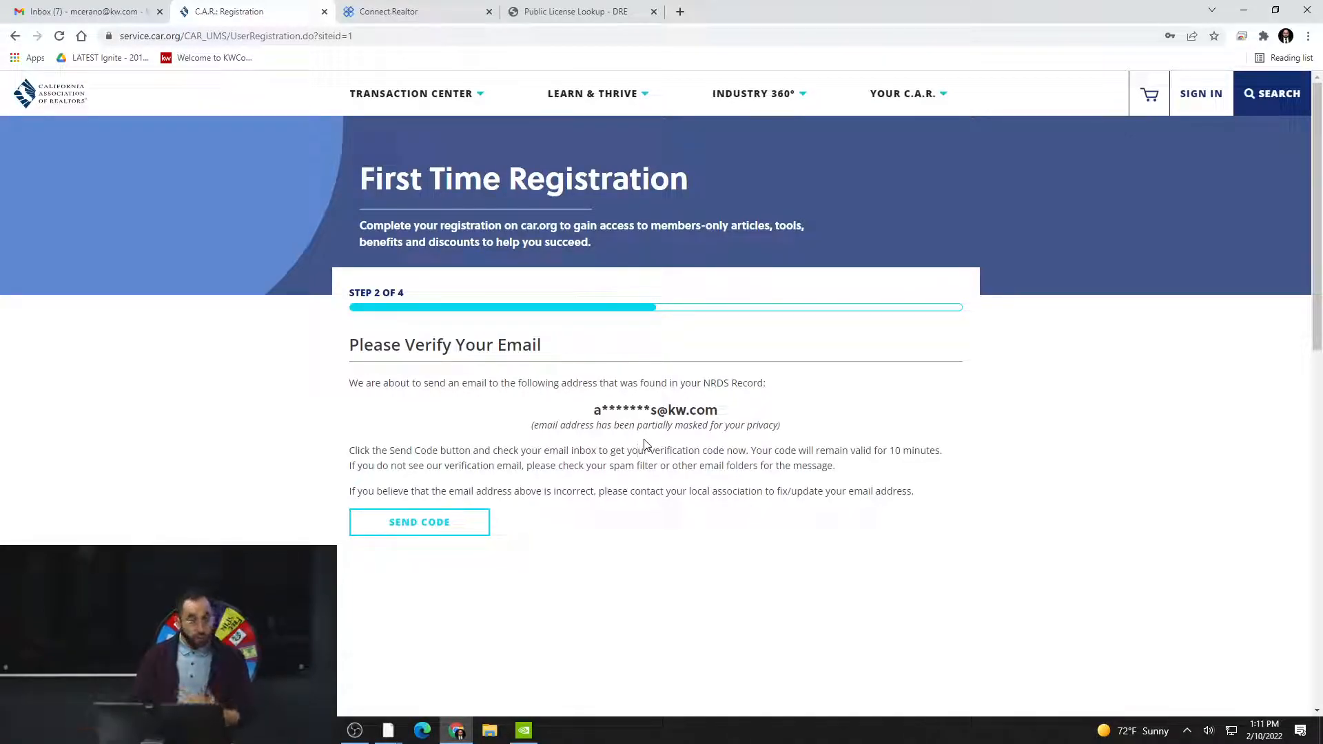
- Request the emailed verification code, enter it, and continue
click(436, 529)
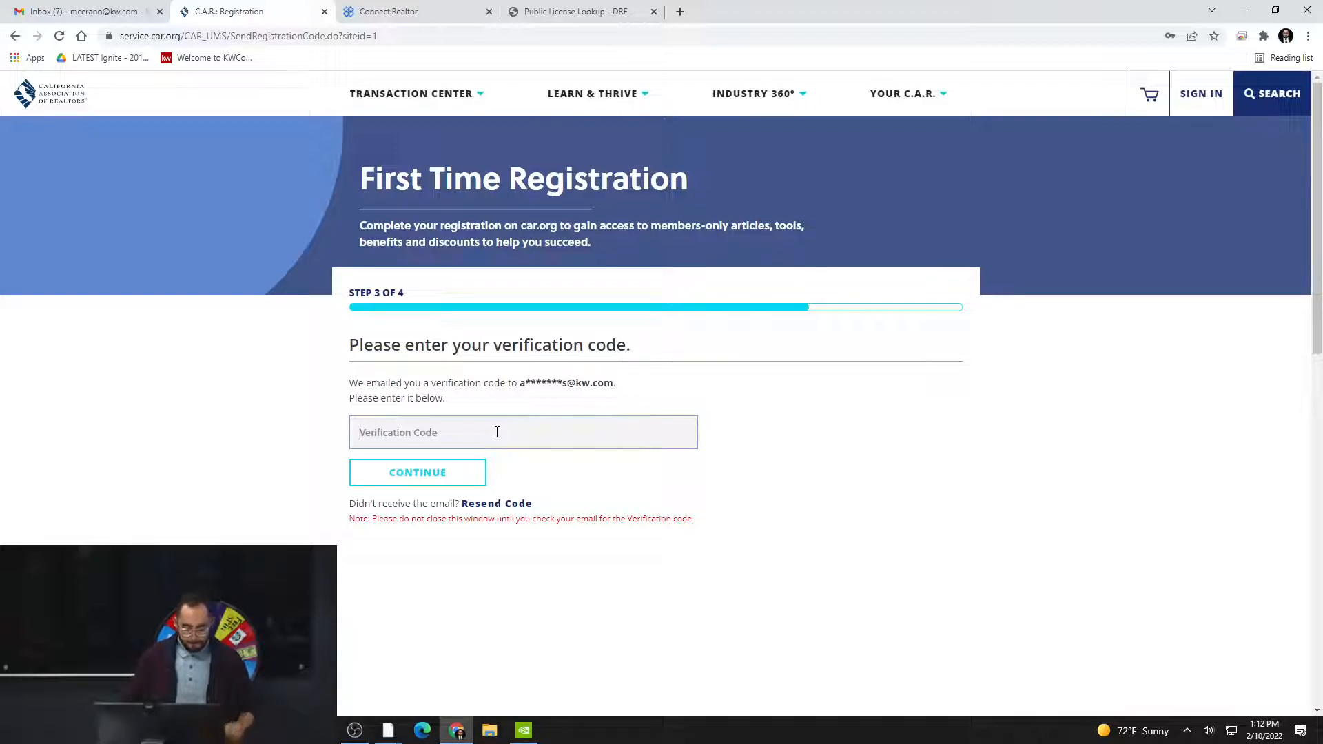
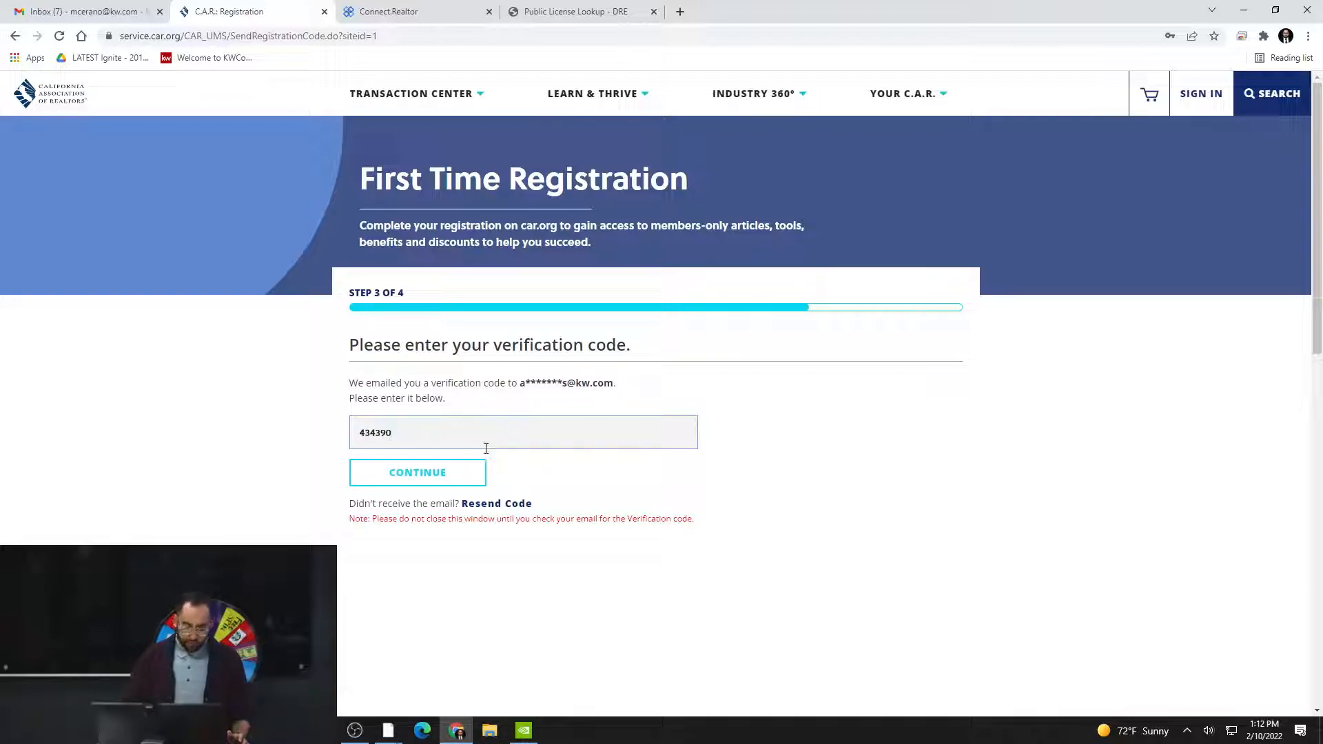
click(468, 478)
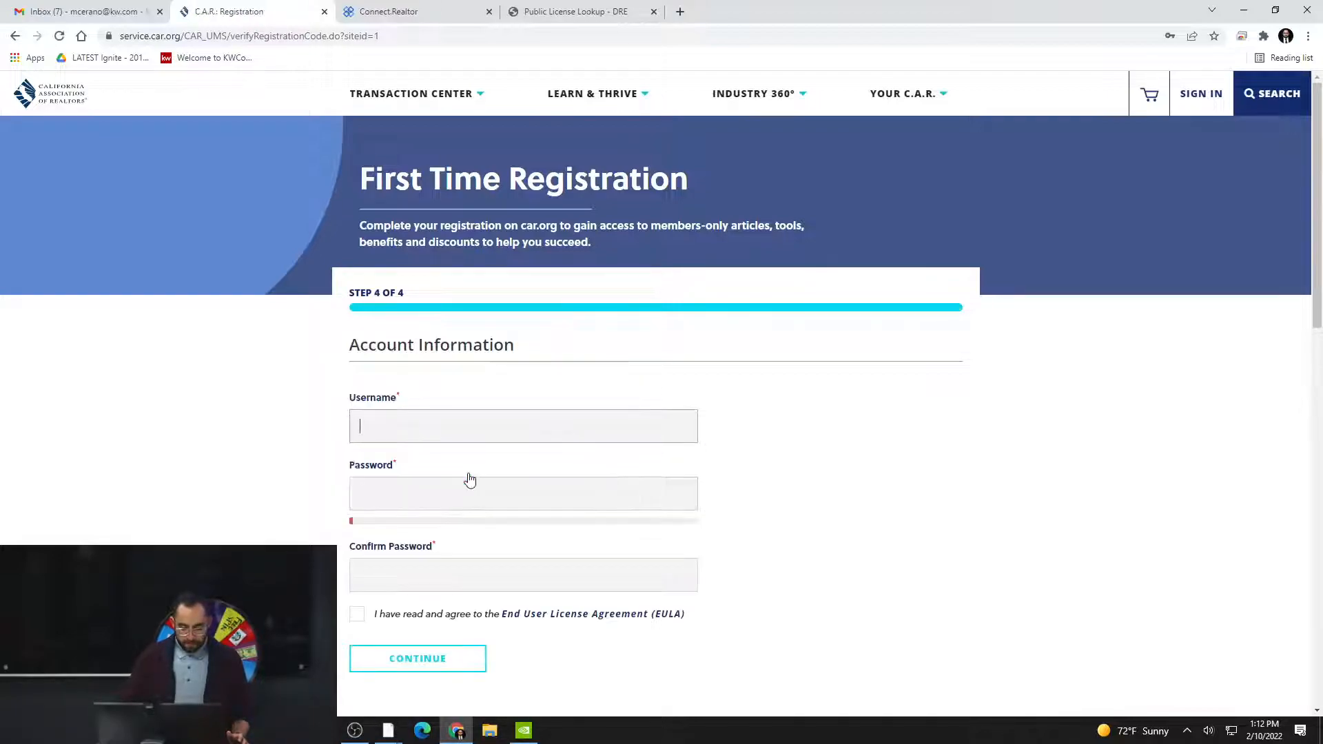
- Enter the member's work email address in the Username field
scroll(746, 443, down, 1)
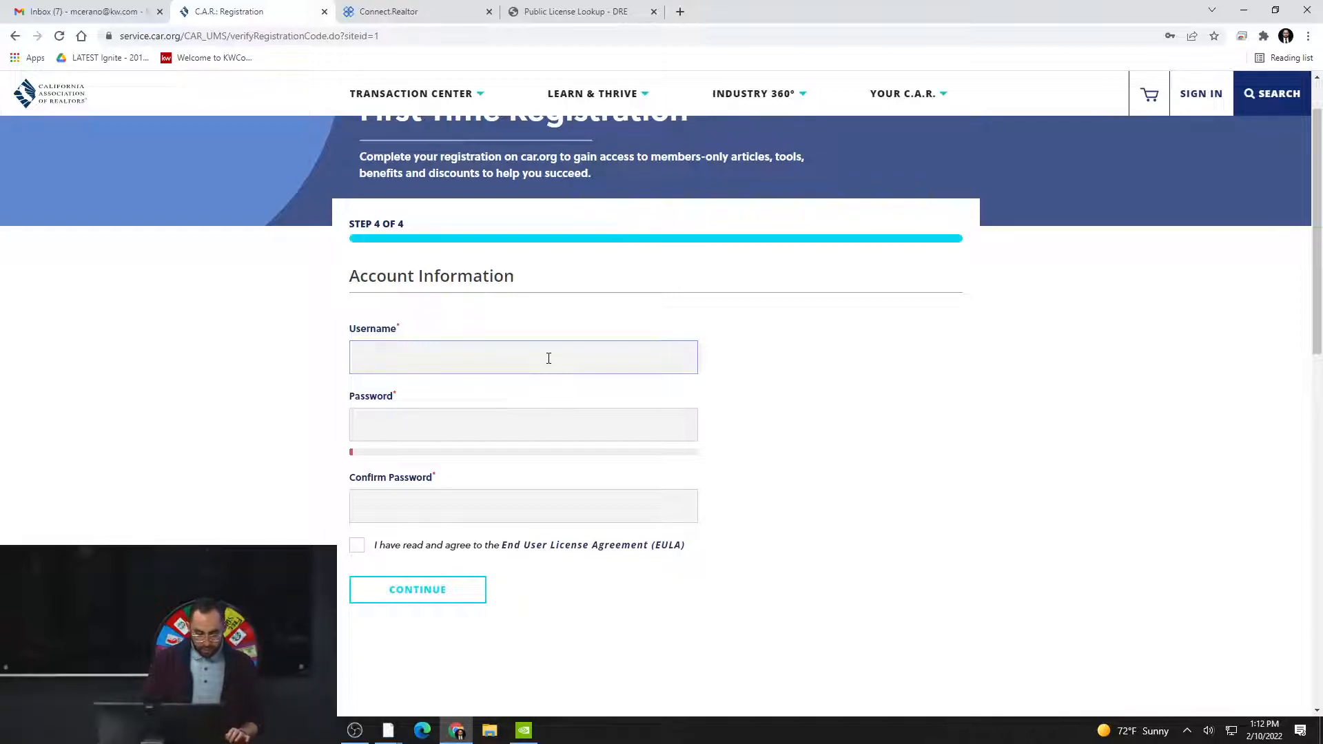
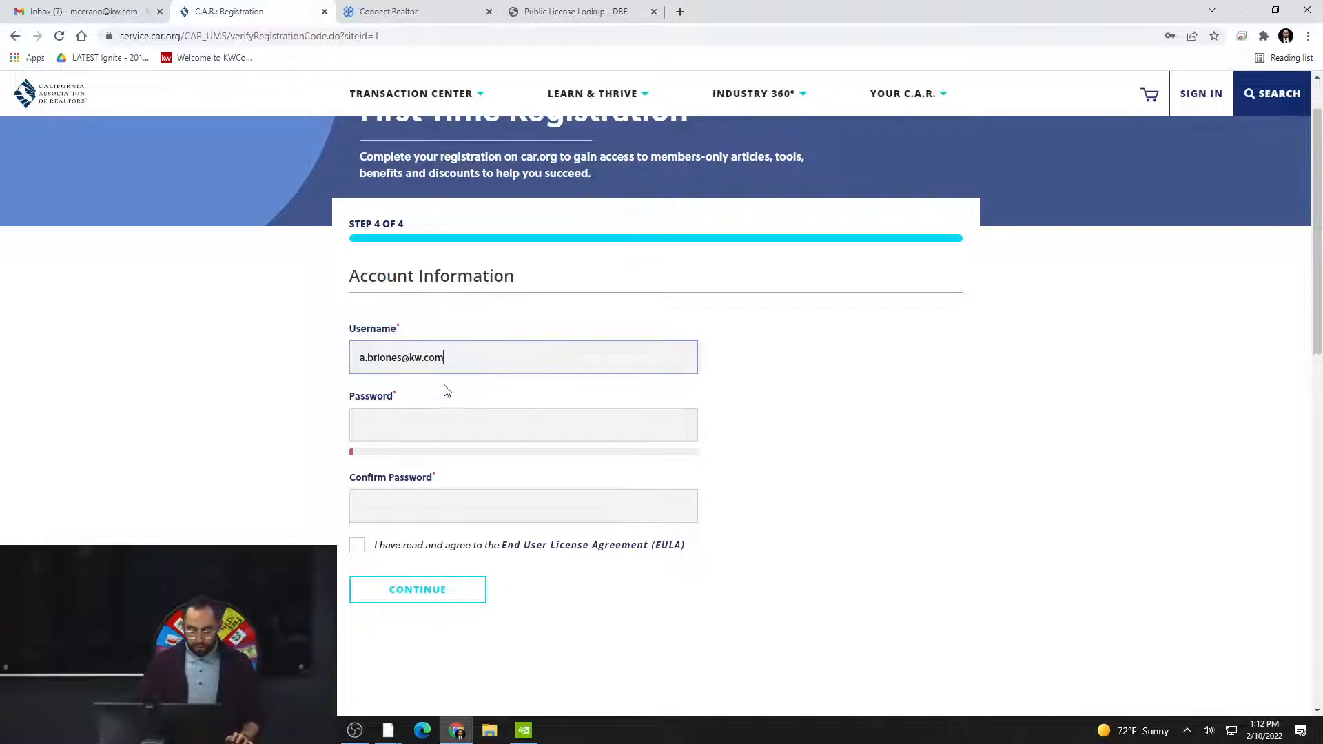
- Dismiss the saved-password suggestions and type a new strong account password
click(441, 420)
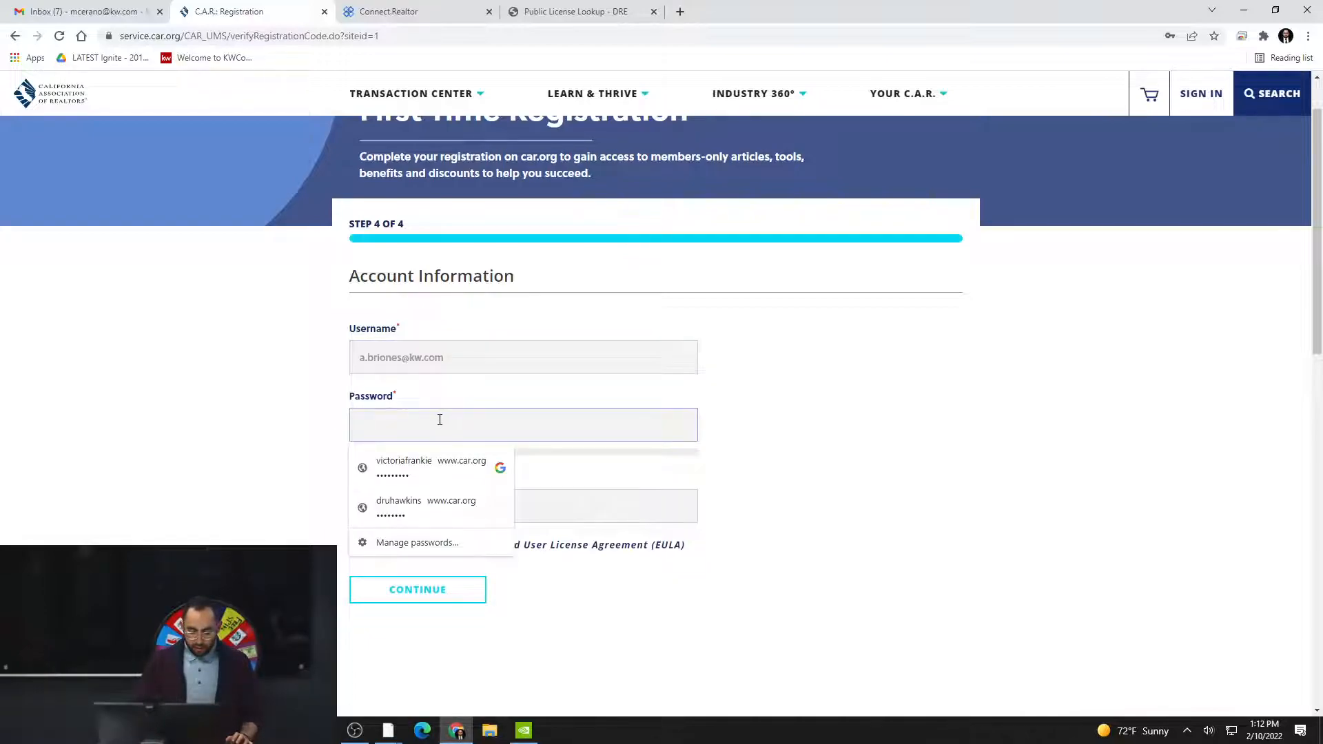
click(281, 406)
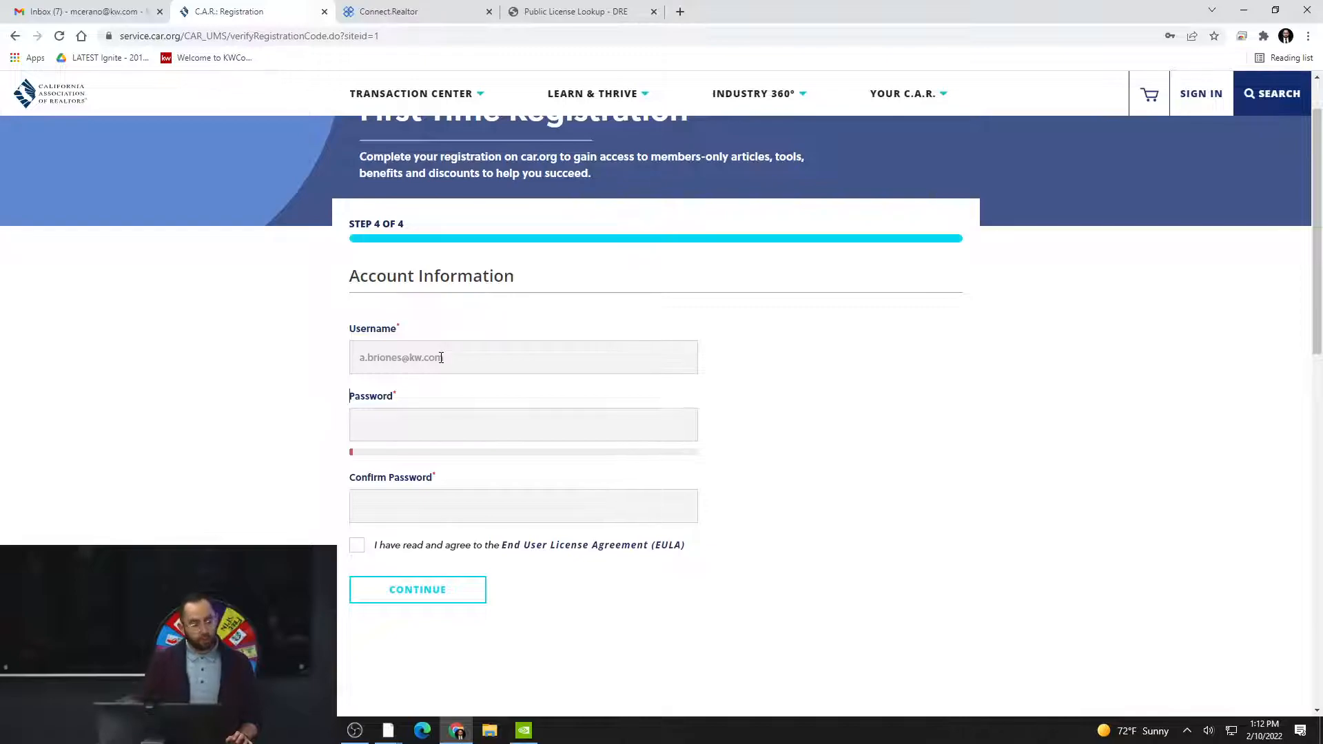
click(427, 423)
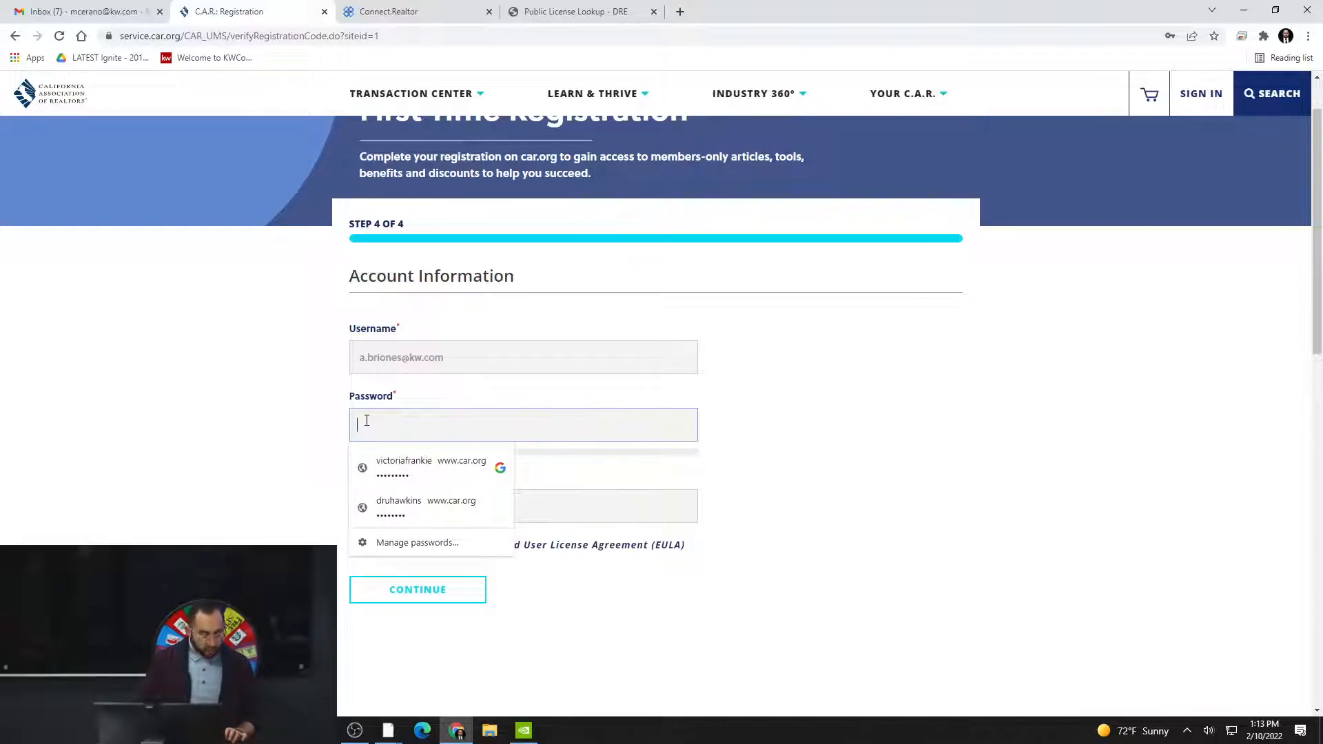
text(*)
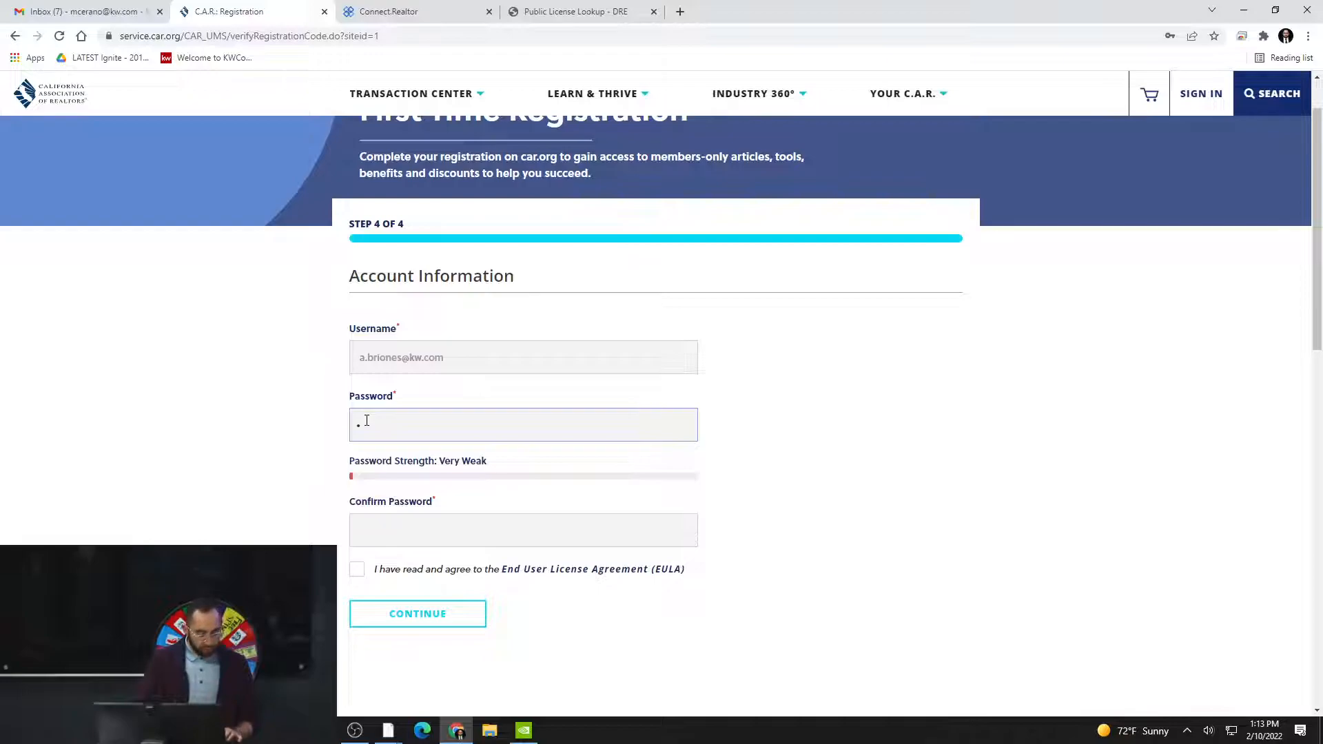
key(BackSpace)
text(*)
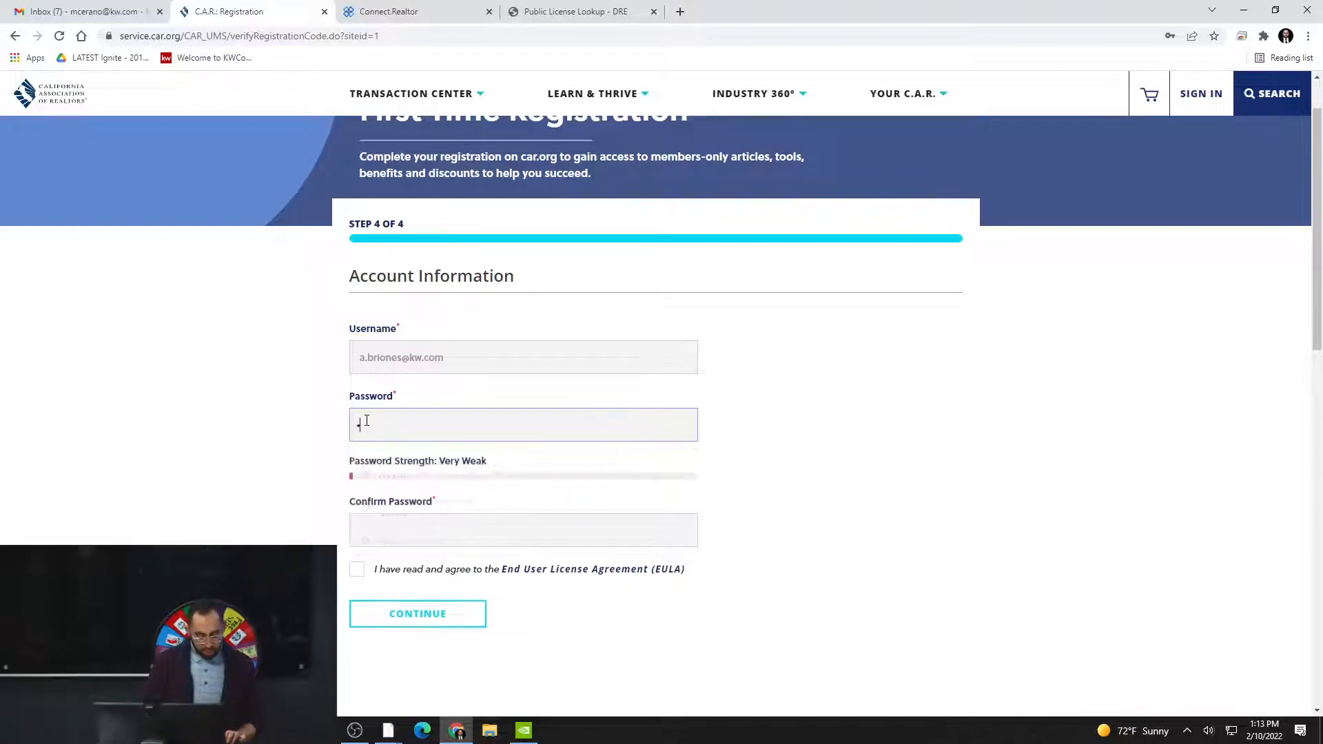
text(*****)
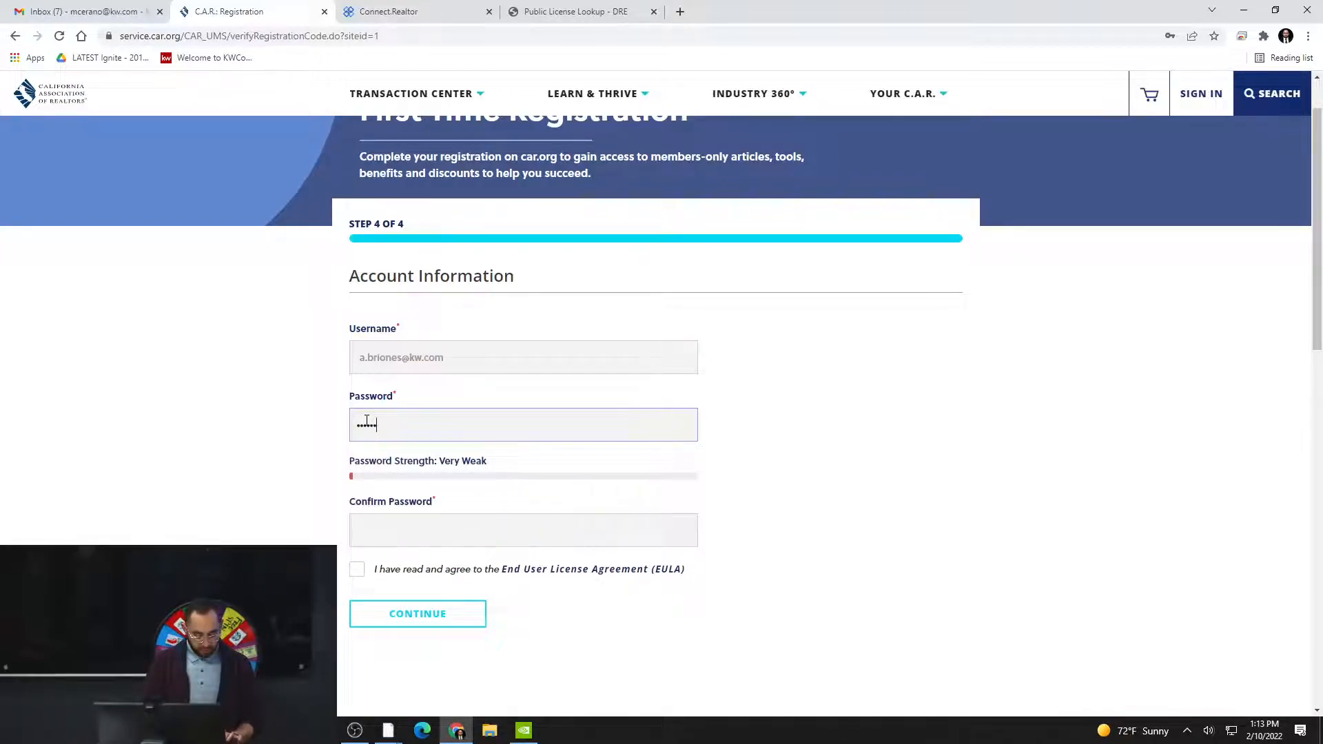
text(****)
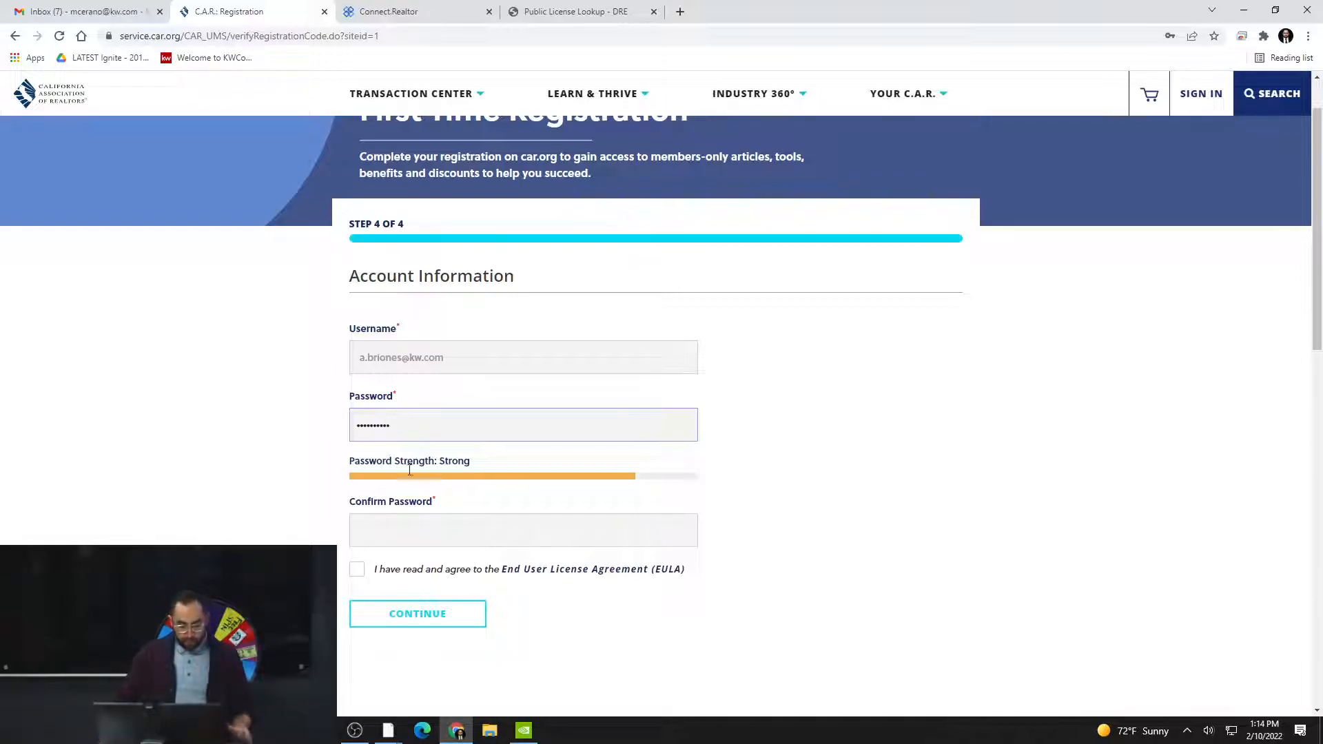
- Retype the same password in the Confirm Password field
click(392, 527)
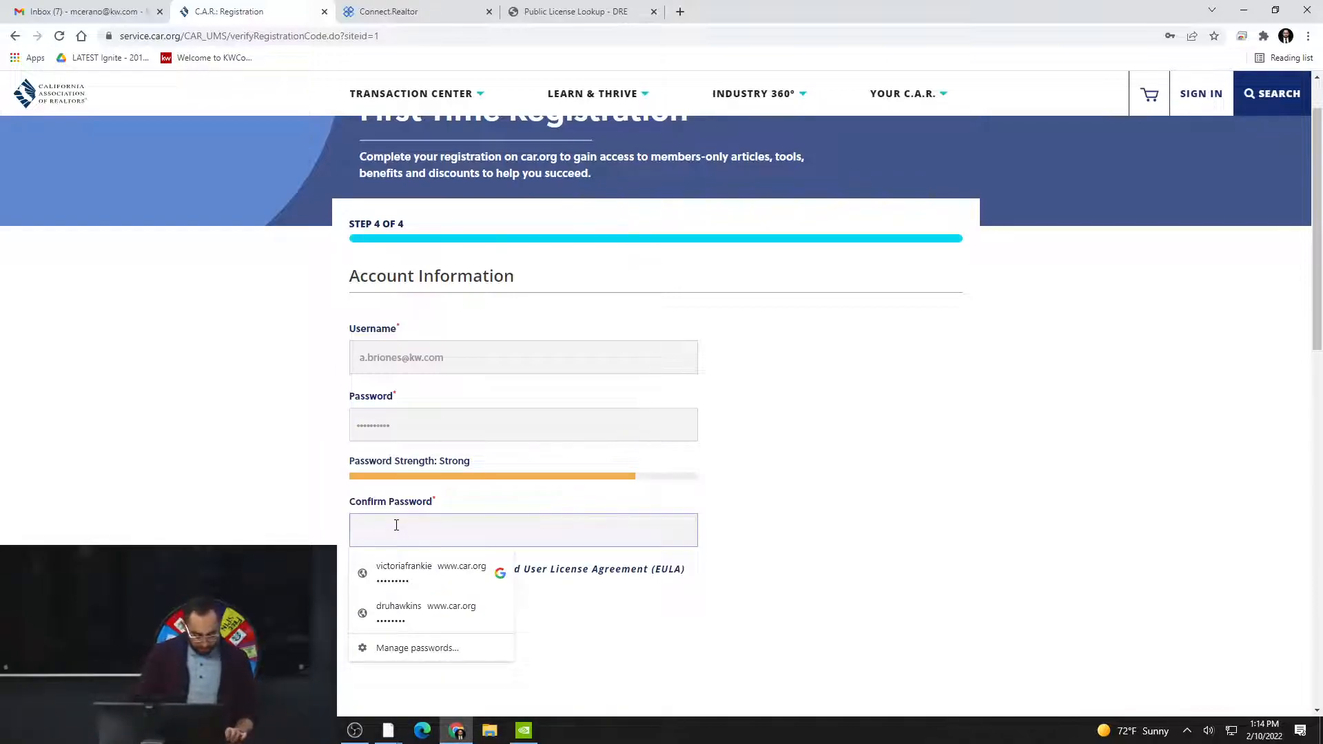
text(•)
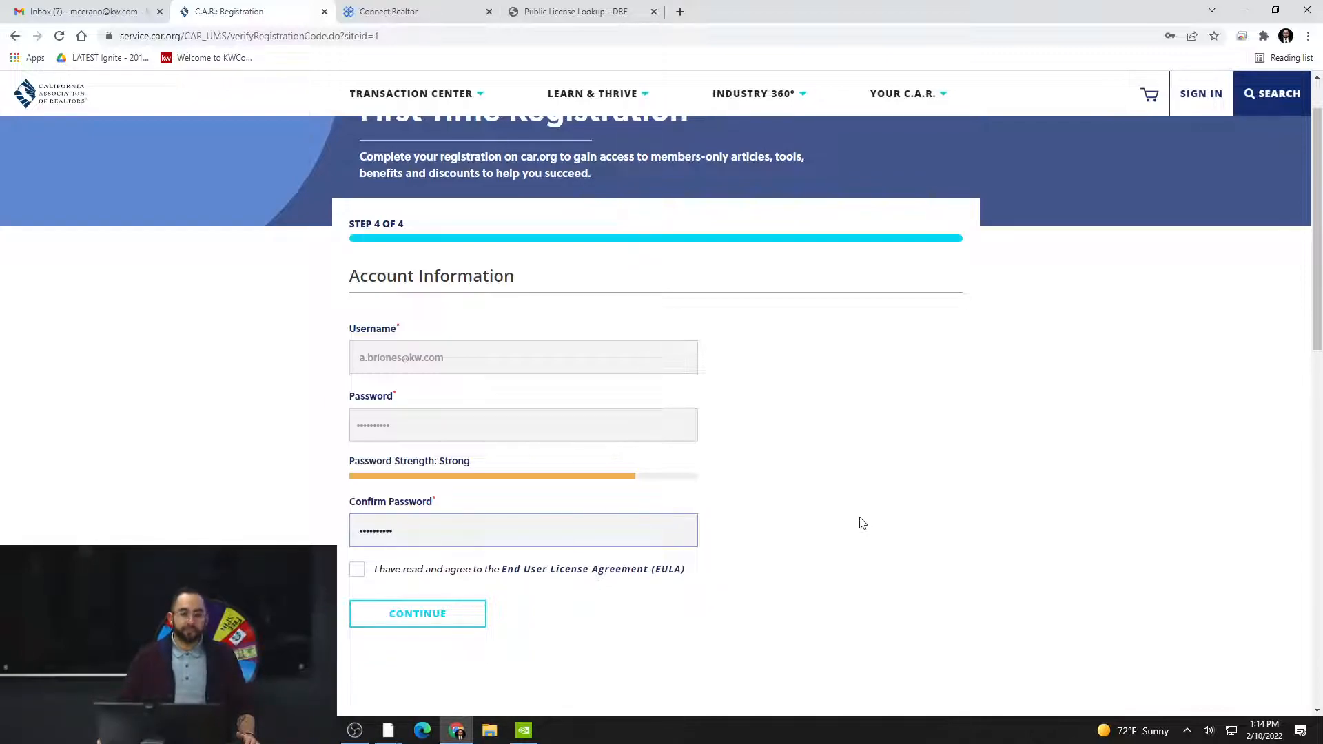
click(836, 532)
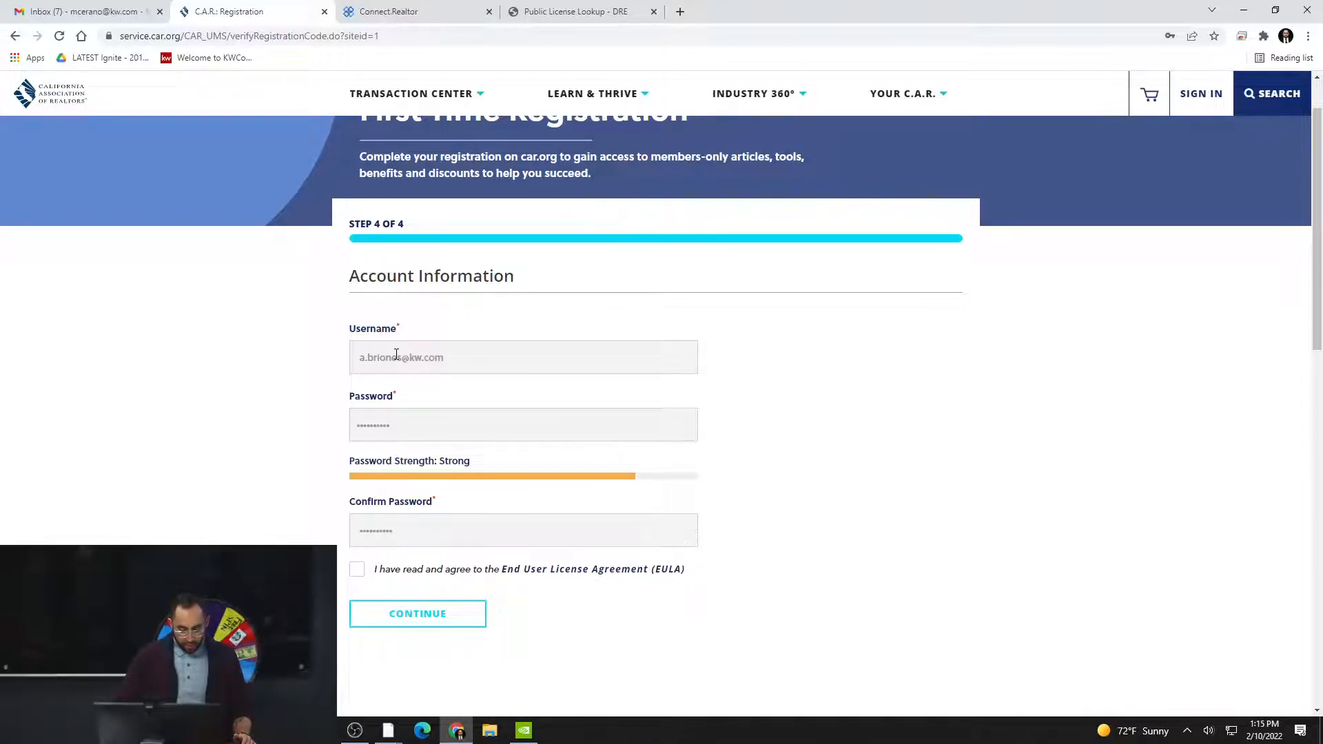
- Accept the EULA, submit the account information, and go to the car.org home page
click(357, 577)
click(464, 621)
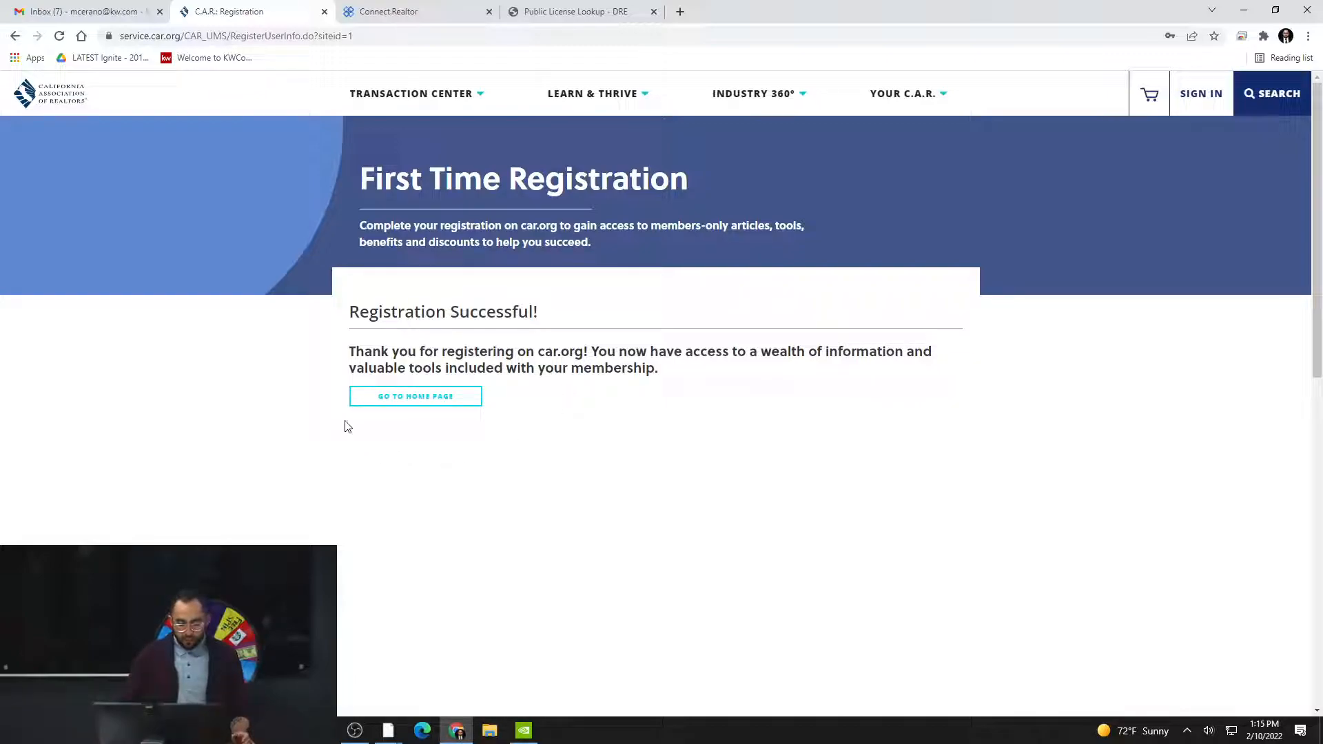
click(448, 398)
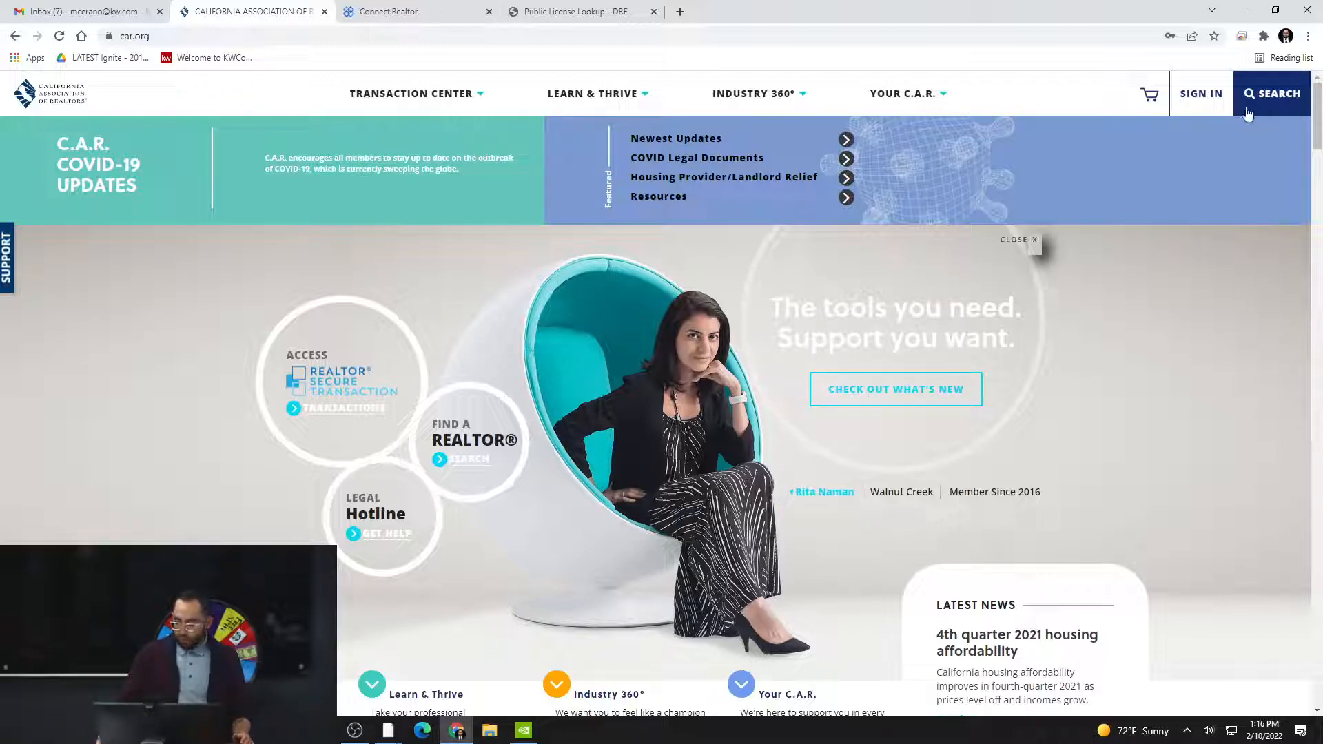
- Sign in to car.org with the new account's username and password, replacing the autofilled username
click(1201, 93)
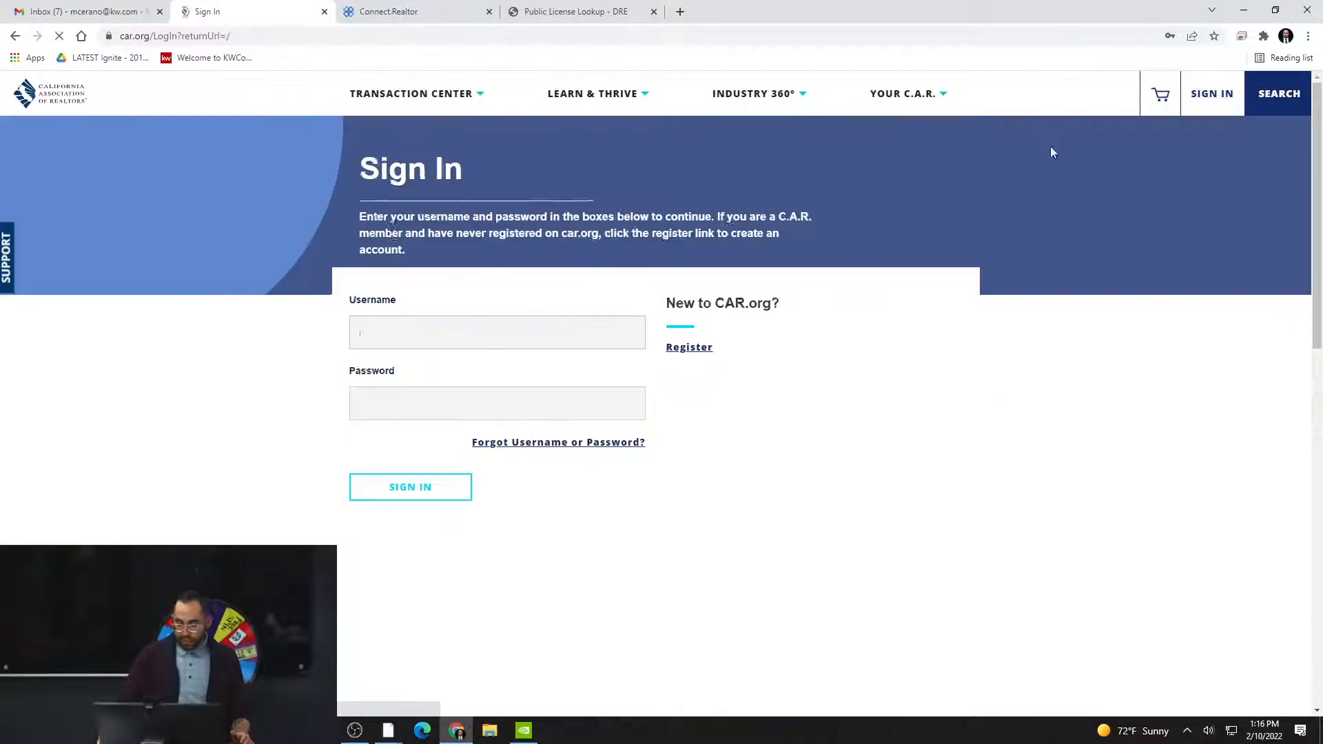
click(466, 332)
drag(467, 332, 274, 333)
key(BackSpace)
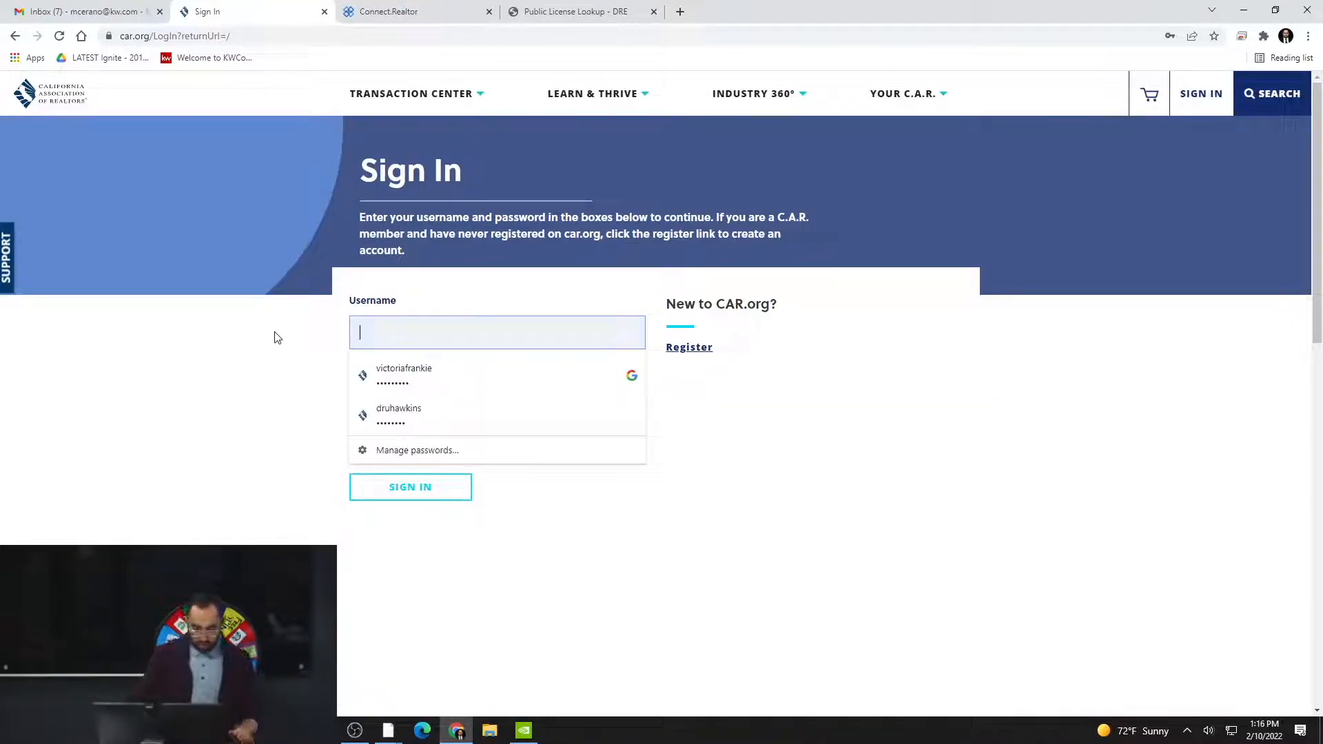
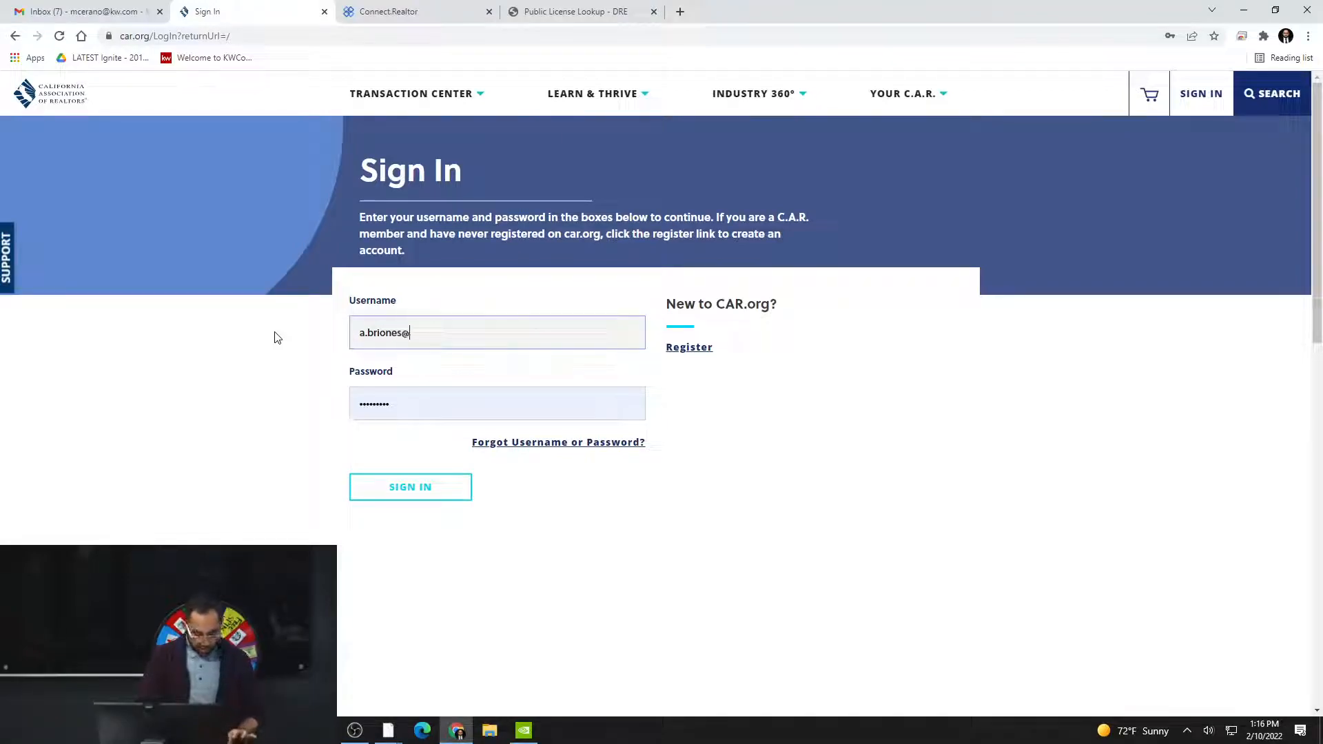
key(Tab)
text(••••)
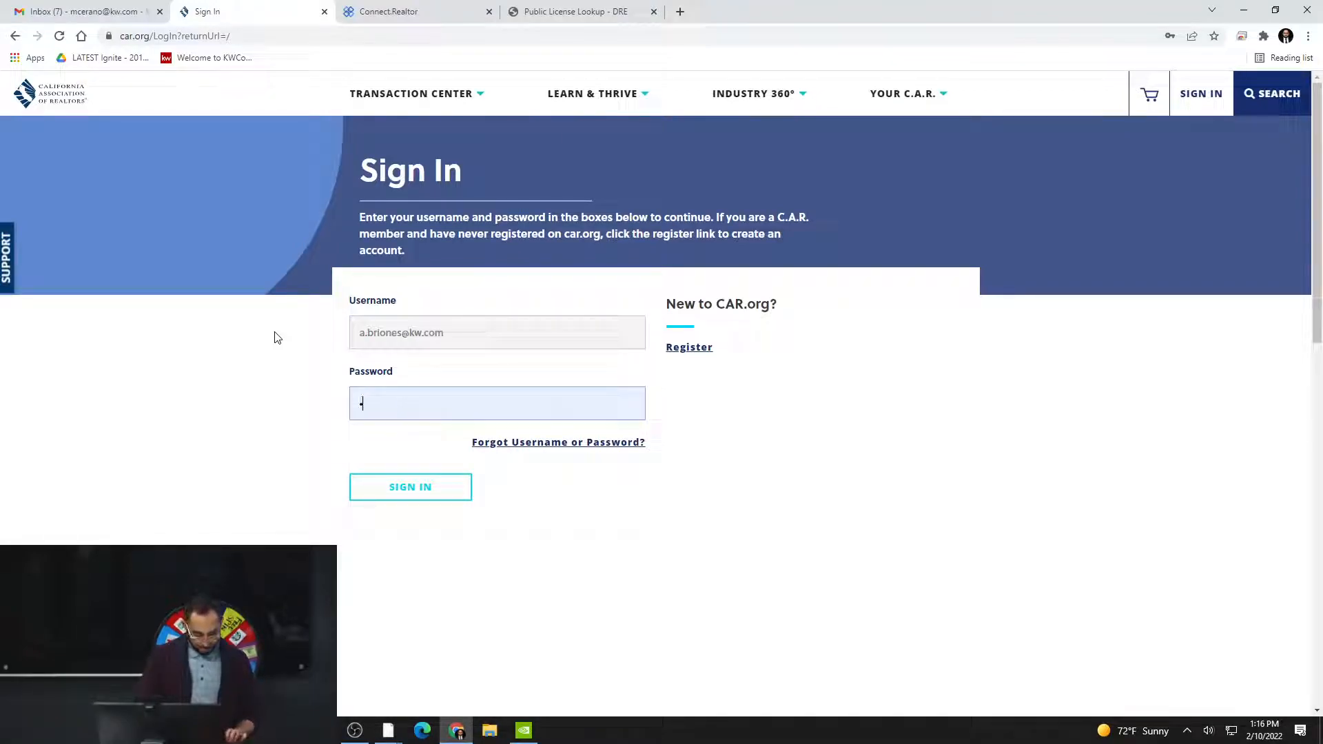
text(••••••)
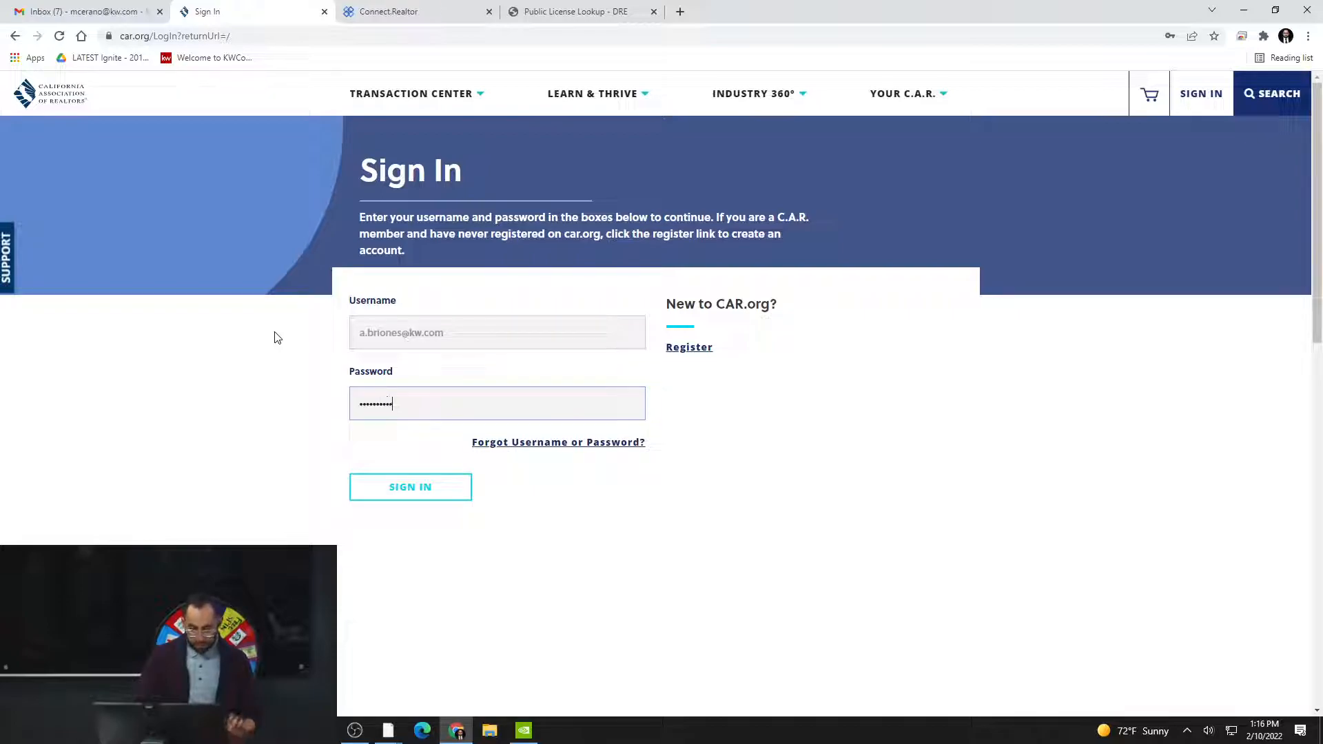
click(423, 488)
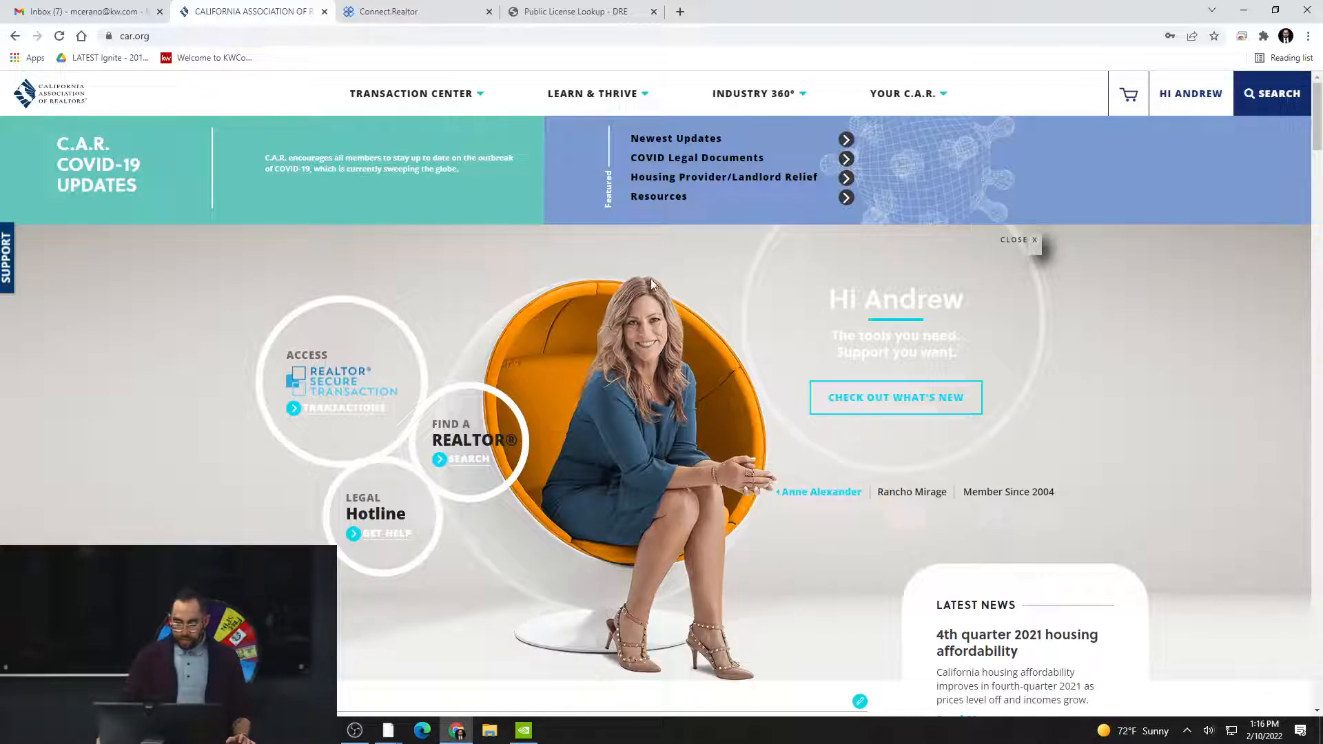
- Open Account Settings via the greeting's Change Username or Password option and scroll to the settings
click(1180, 92)
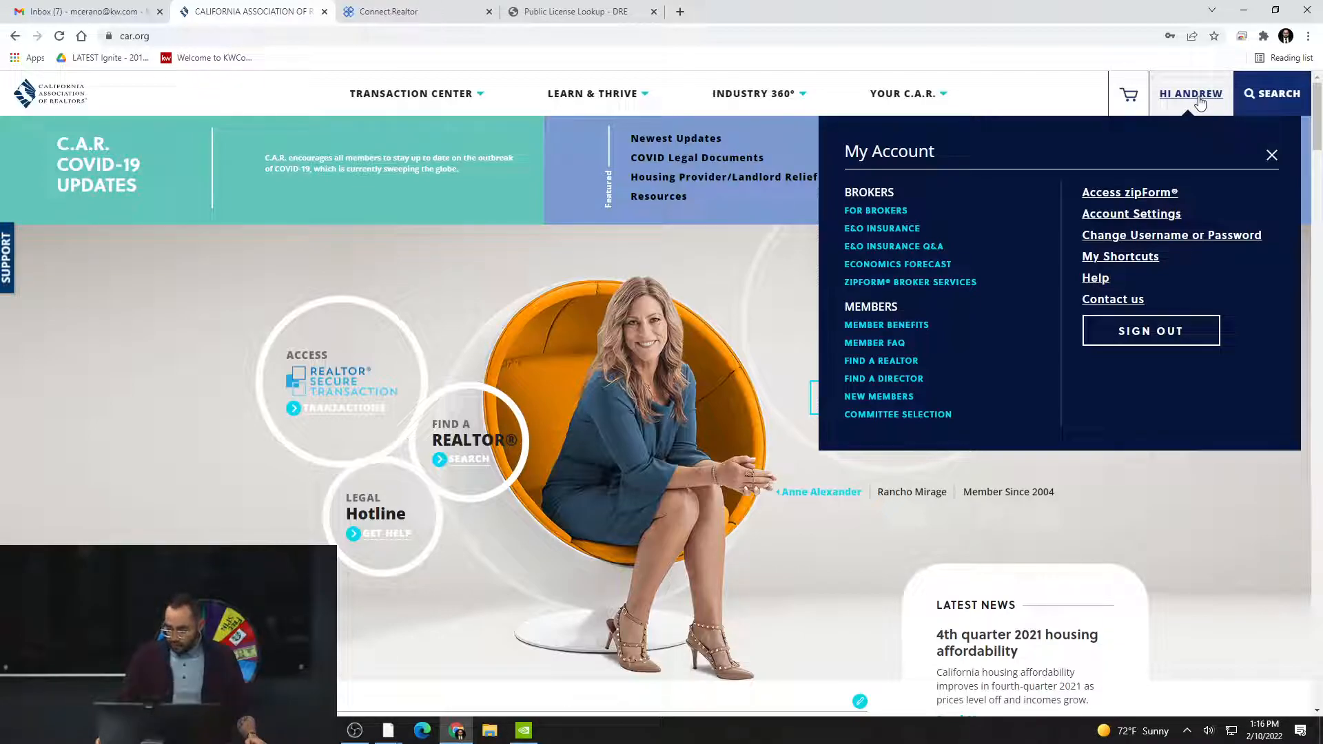
click(1181, 235)
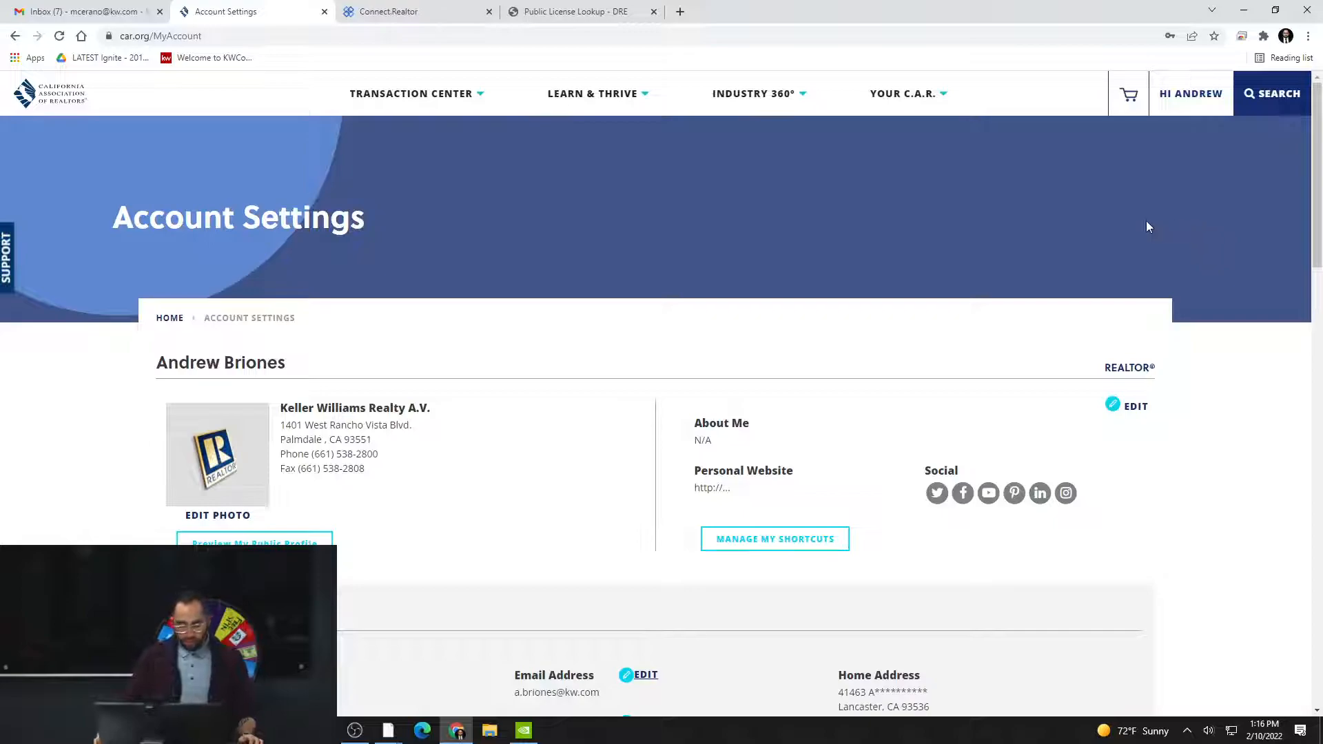
scroll(660, 310, down, 3)
scroll(660, 310, down, 5)
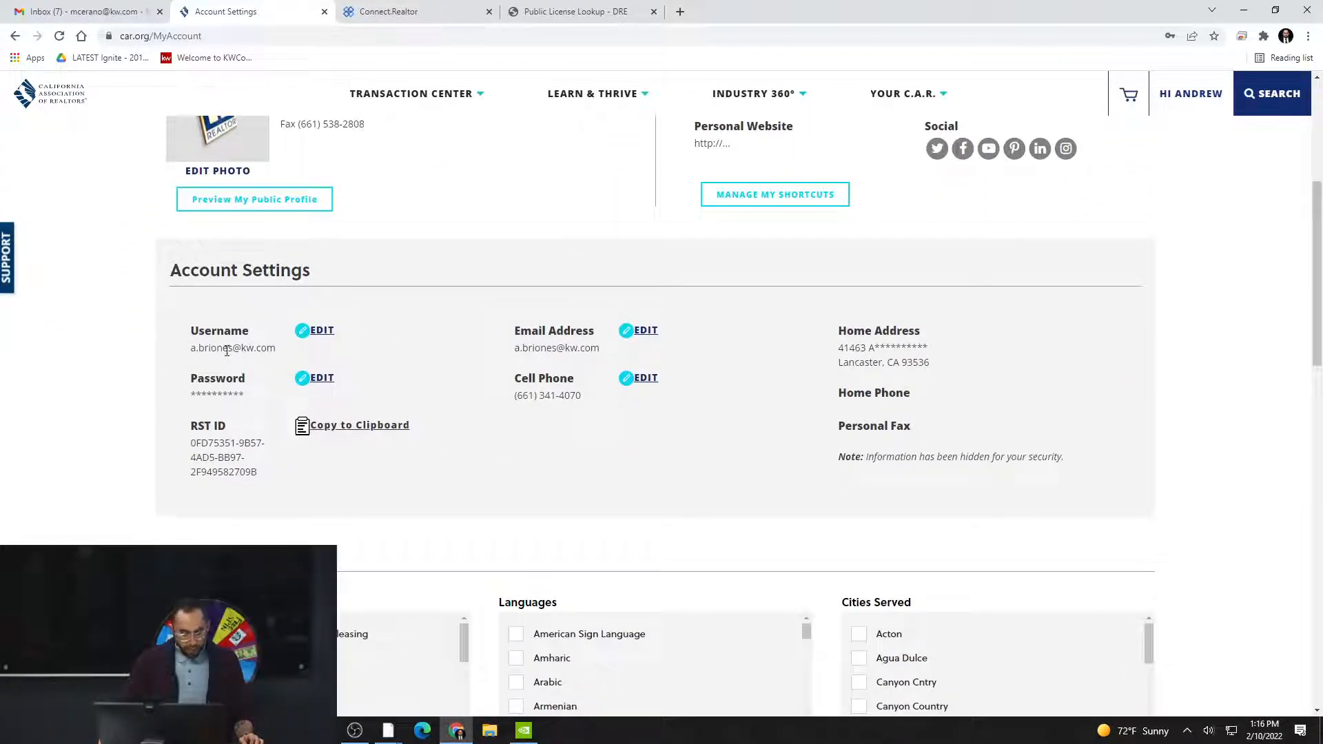
click(322, 331)
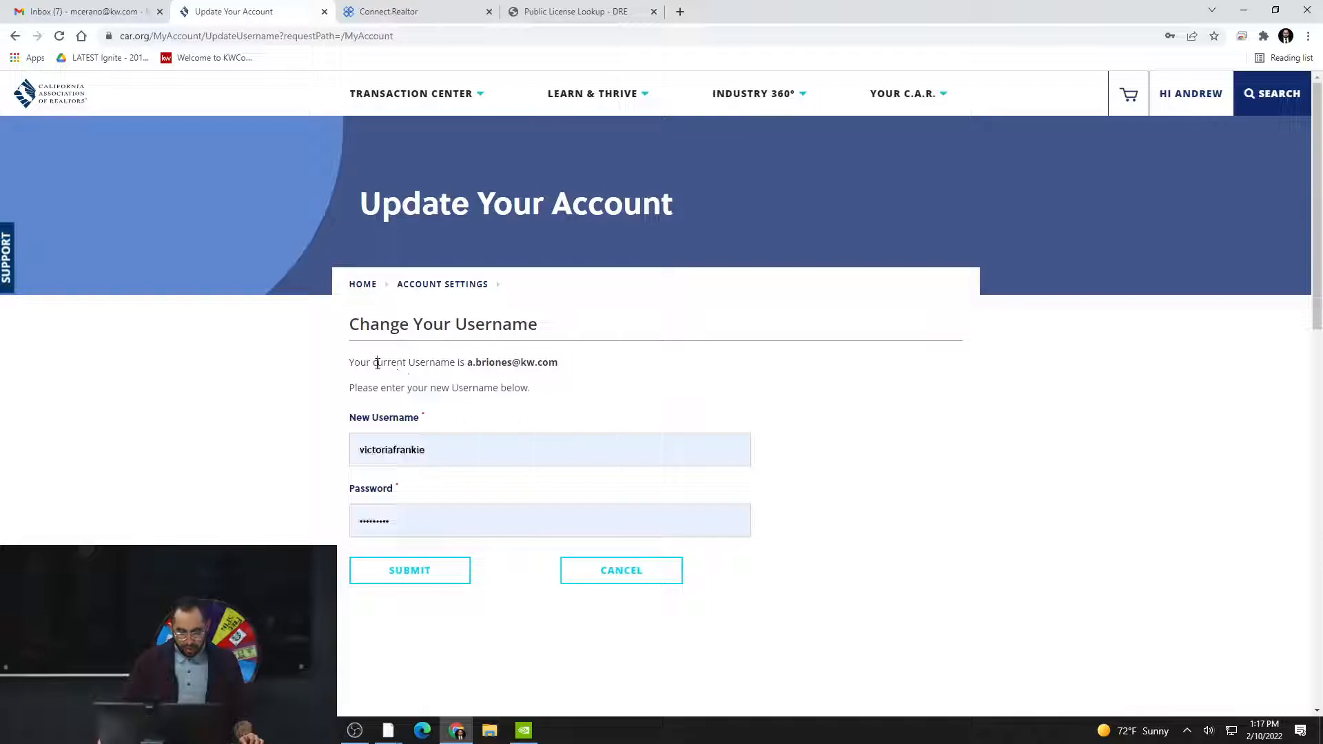
double_click(366, 451)
key(BackSpace)
double_click(399, 515)
key(BackSpace)
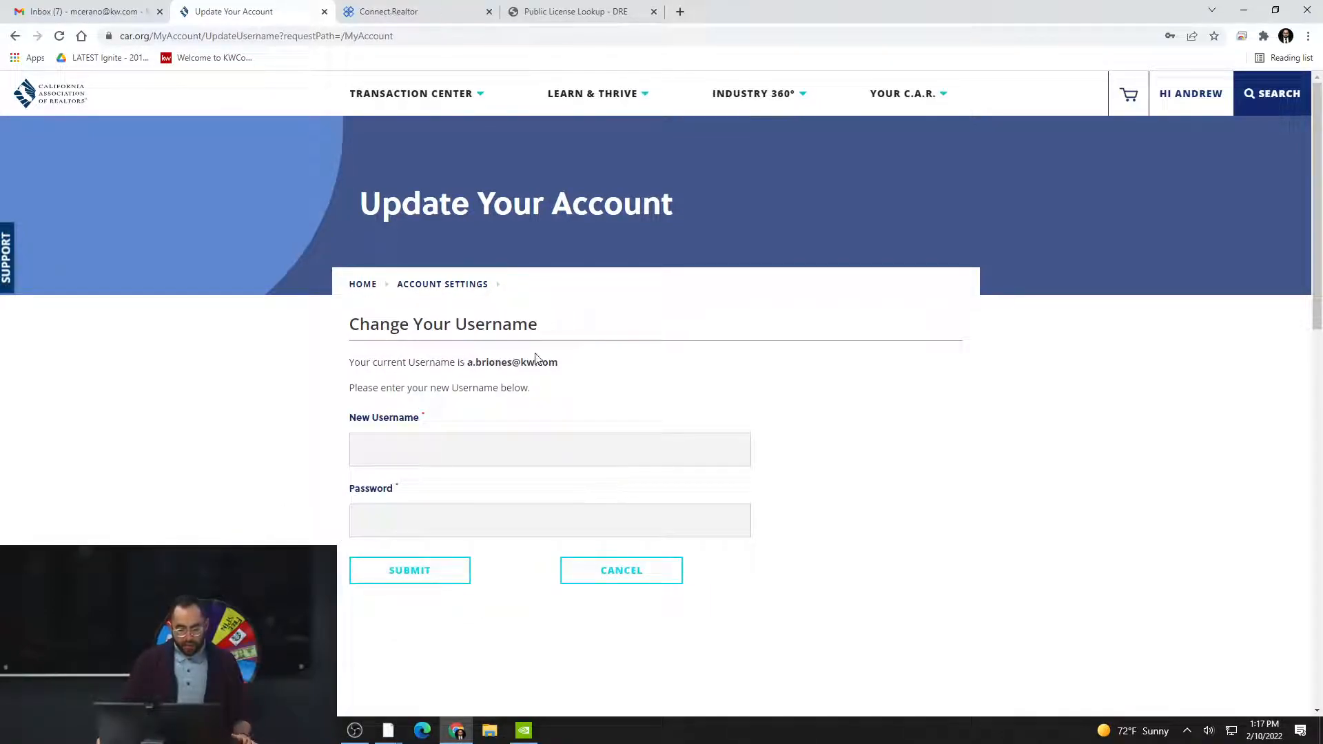
drag(559, 365, 529, 365)
click(399, 430)
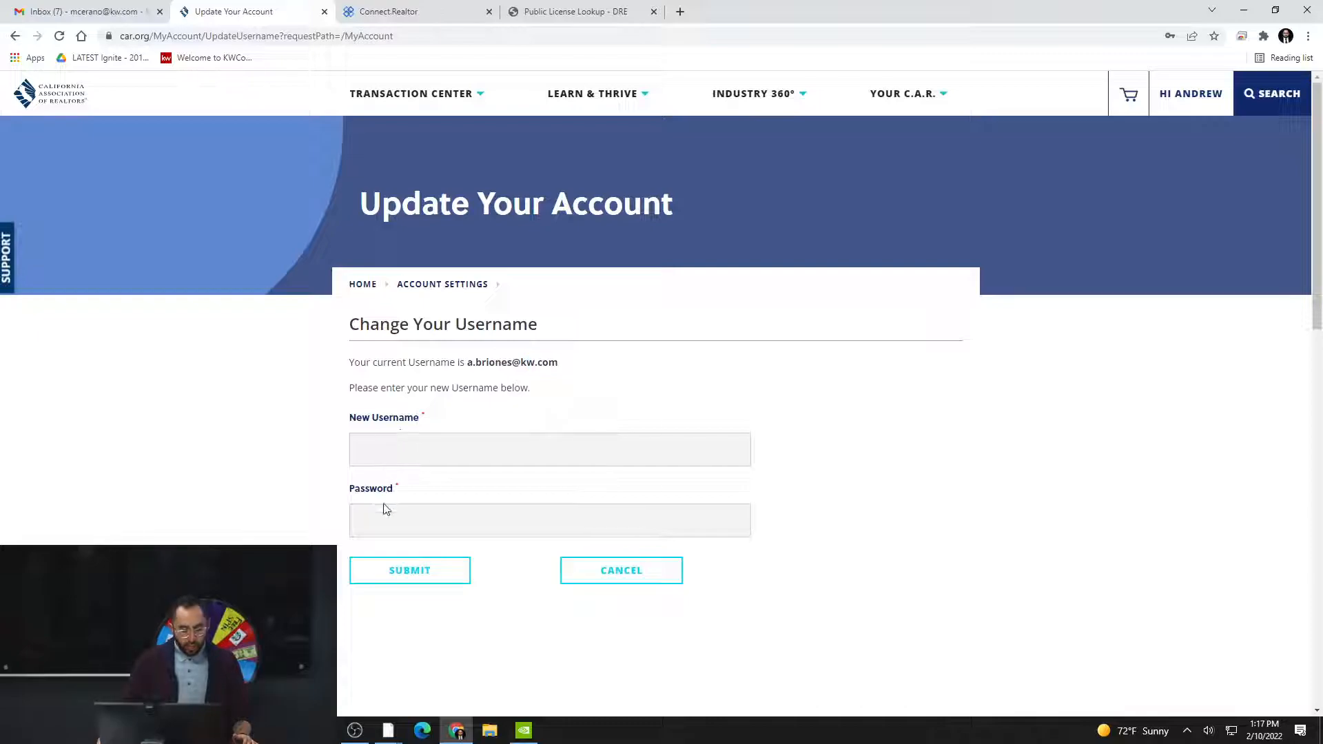
click(401, 476)
click(618, 572)
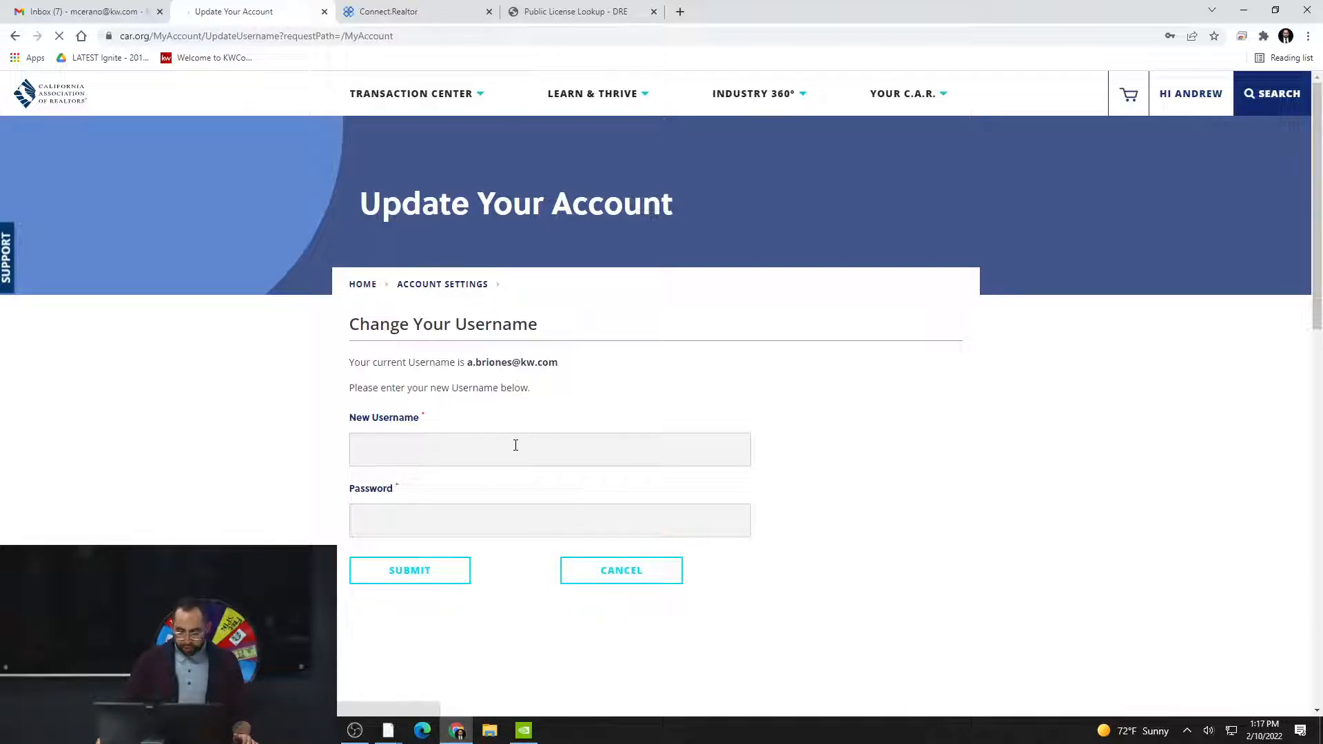
scroll(517, 446, down, 3)
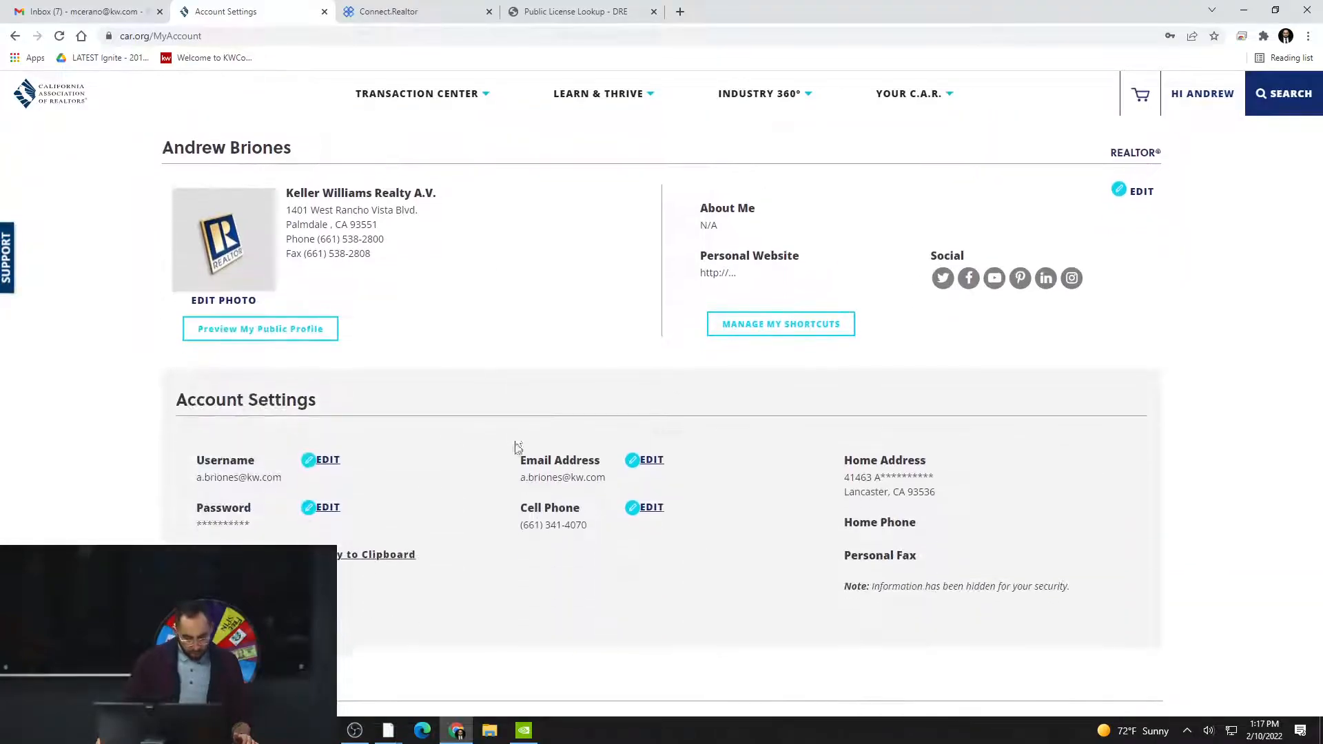
- Leave Account Settings and return to the car.org home page via the C.A.R. logo
scroll(517, 449, down, 1)
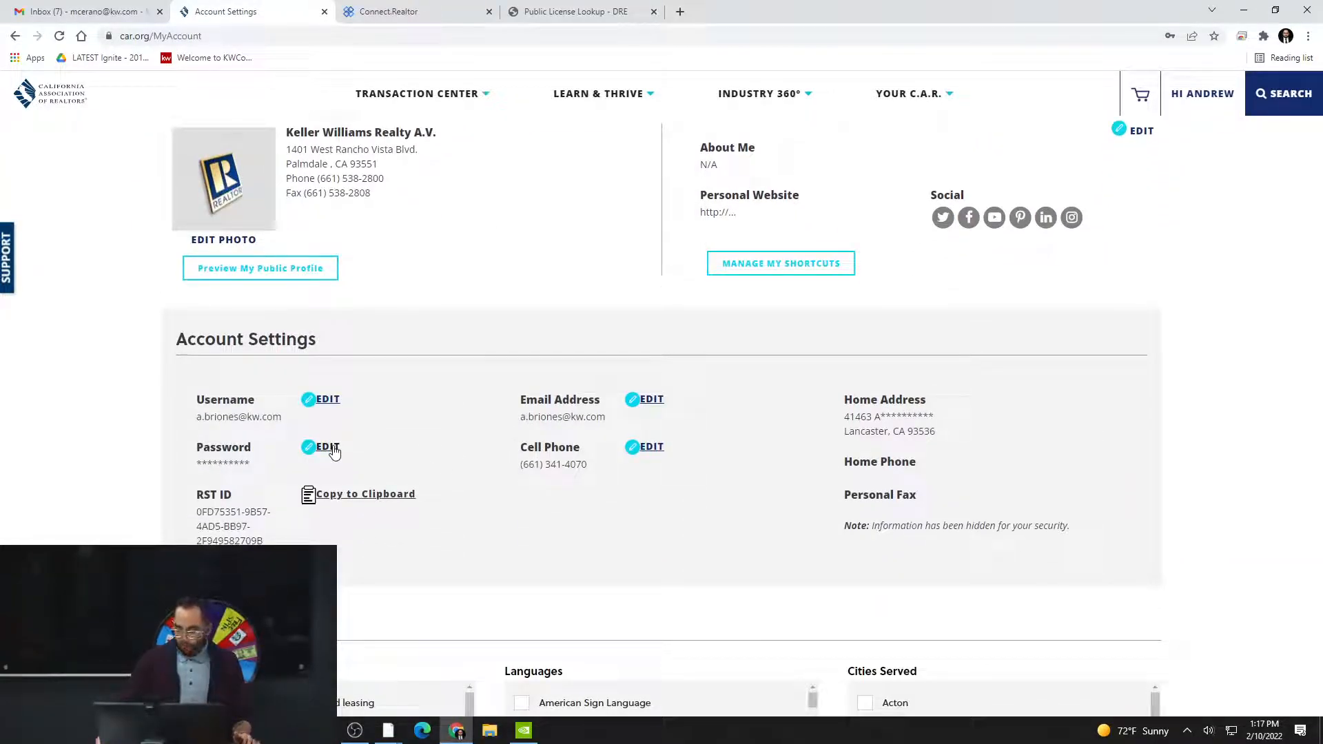
scroll(370, 437, up, 4)
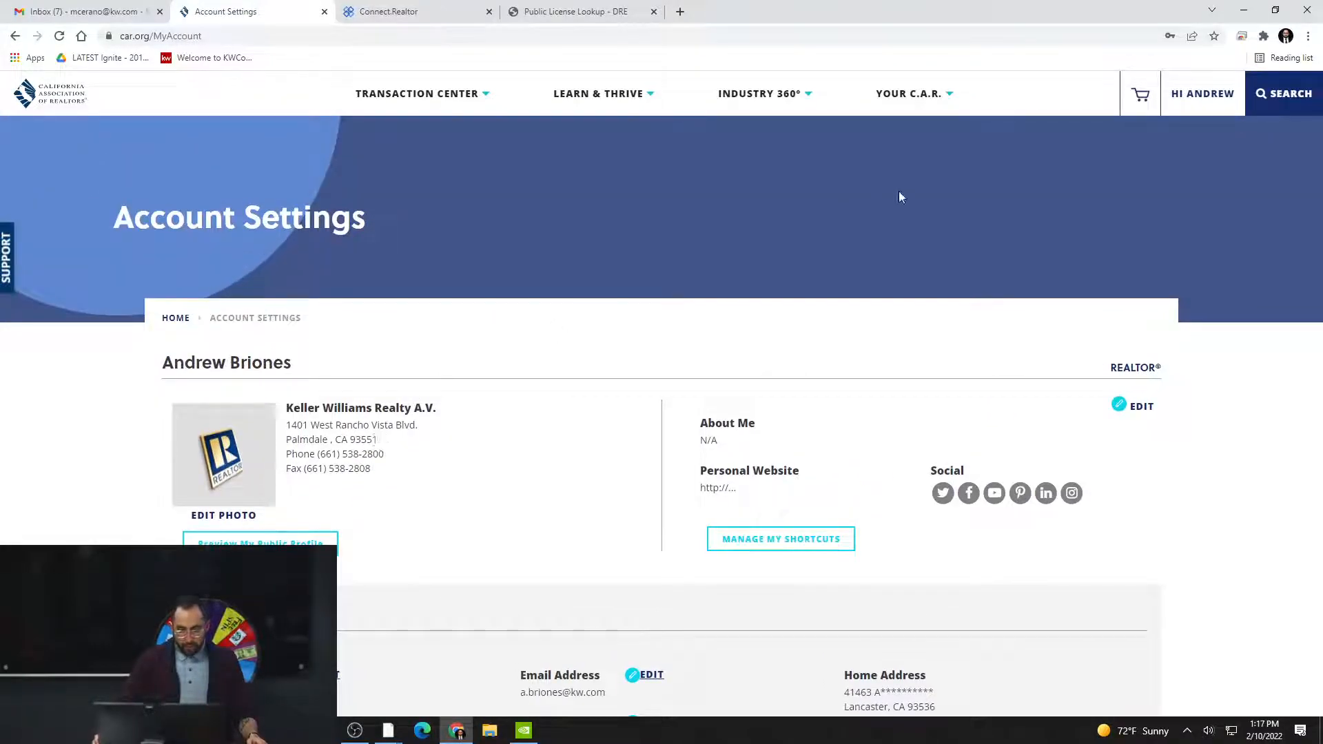
click(64, 96)
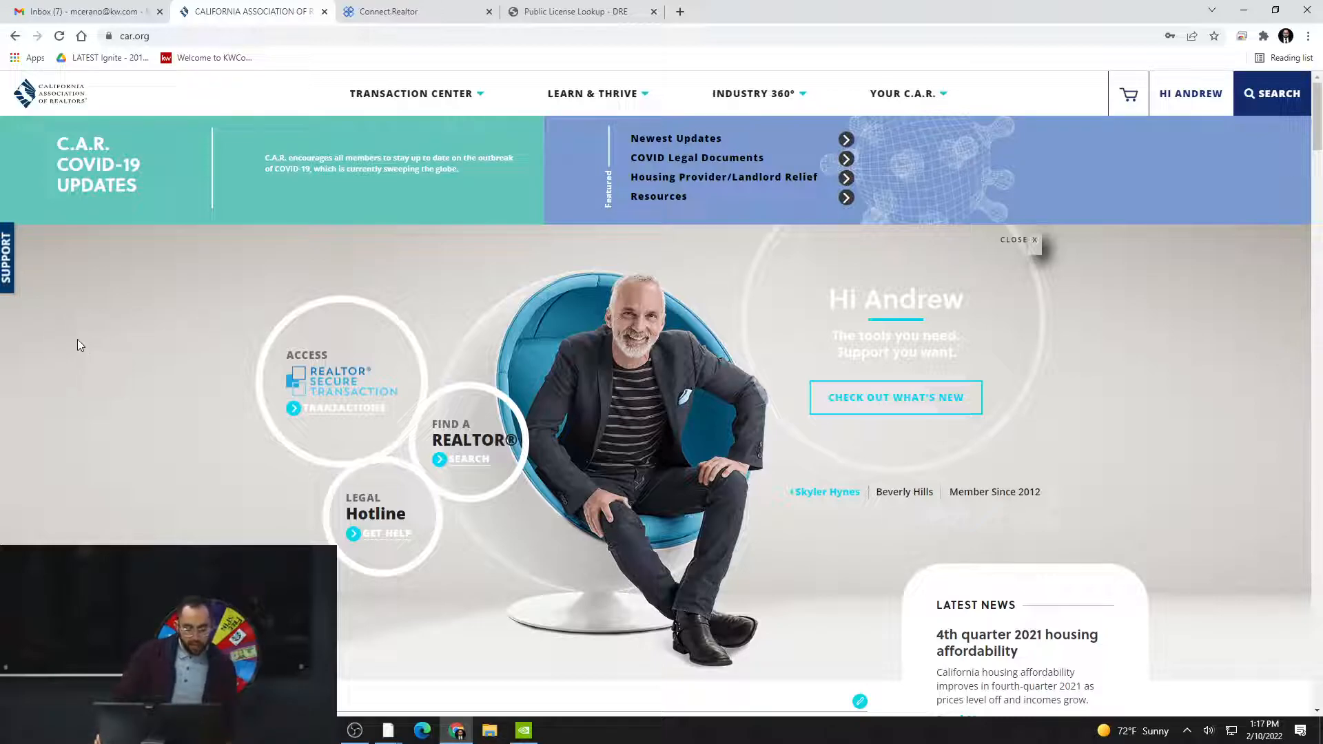
- Open the REALTOR Secure Transaction page from the home page circle and scroll to its tool cards
click(343, 378)
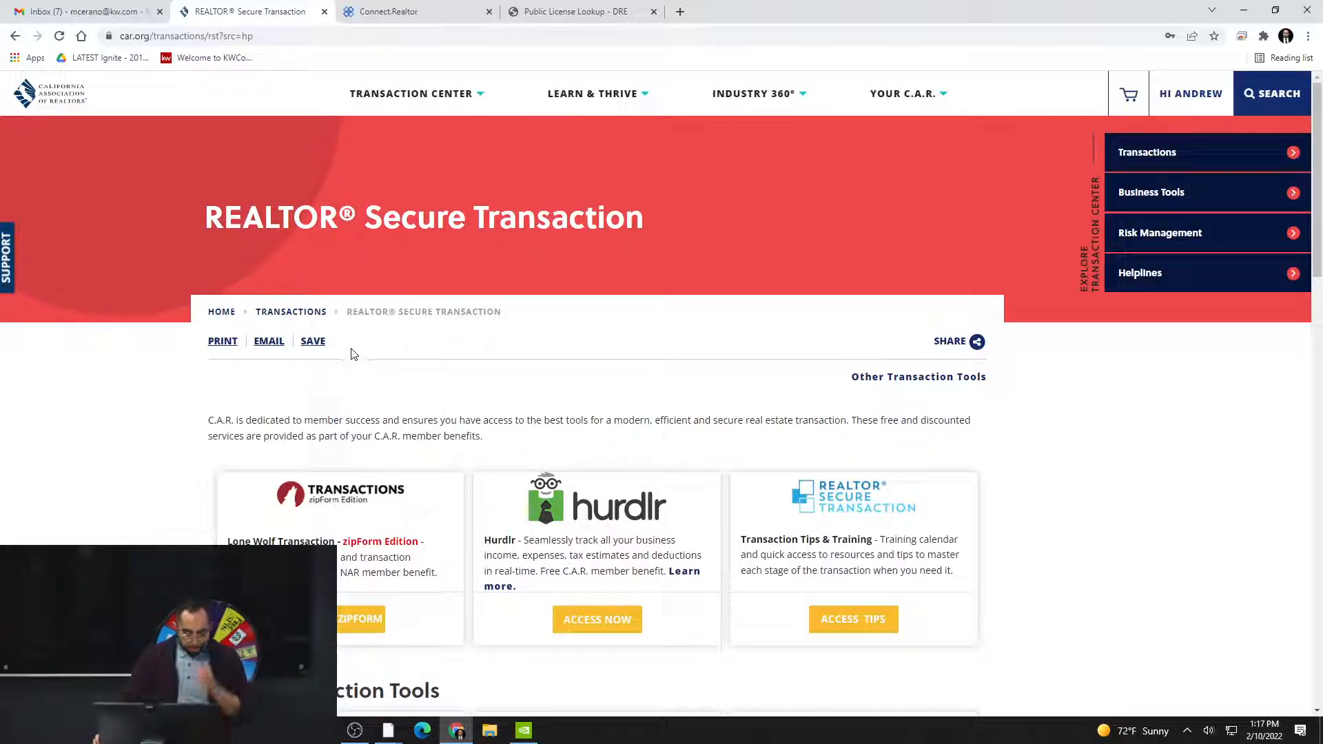
scroll(351, 353, down, 1)
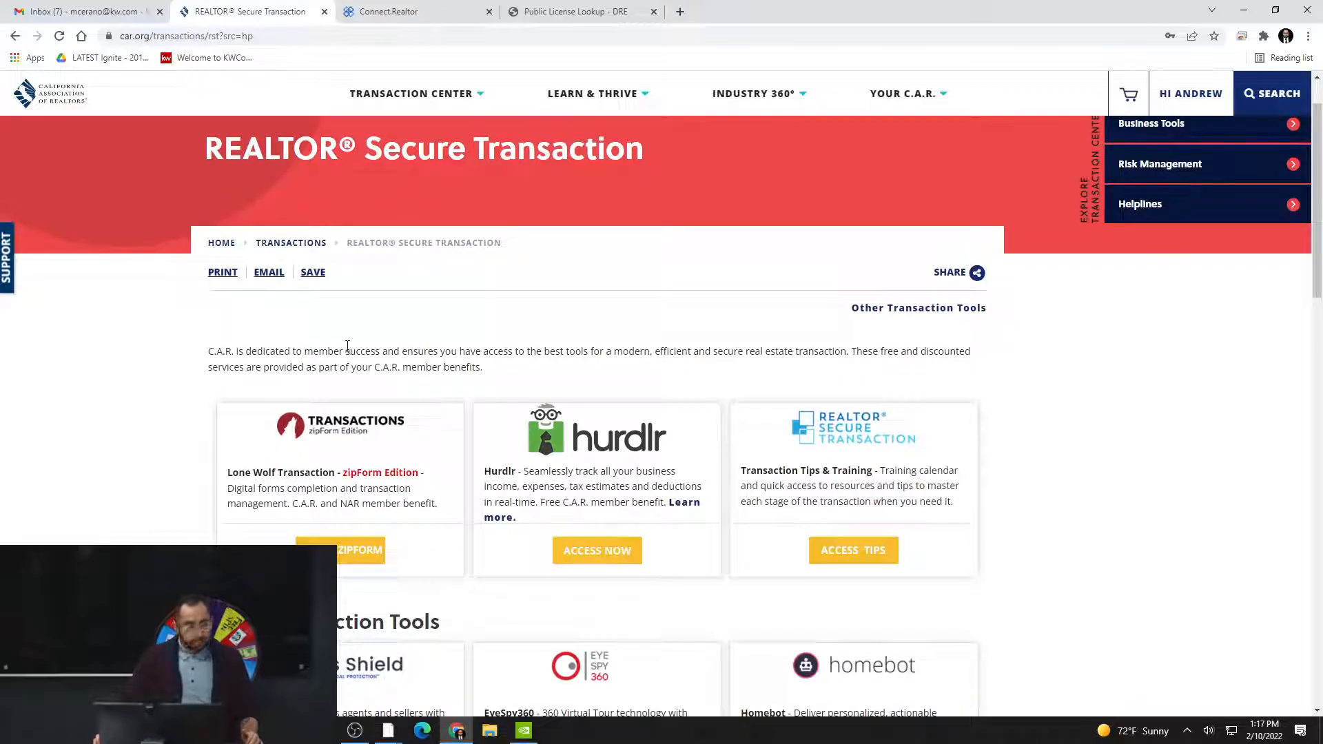
click(15, 36)
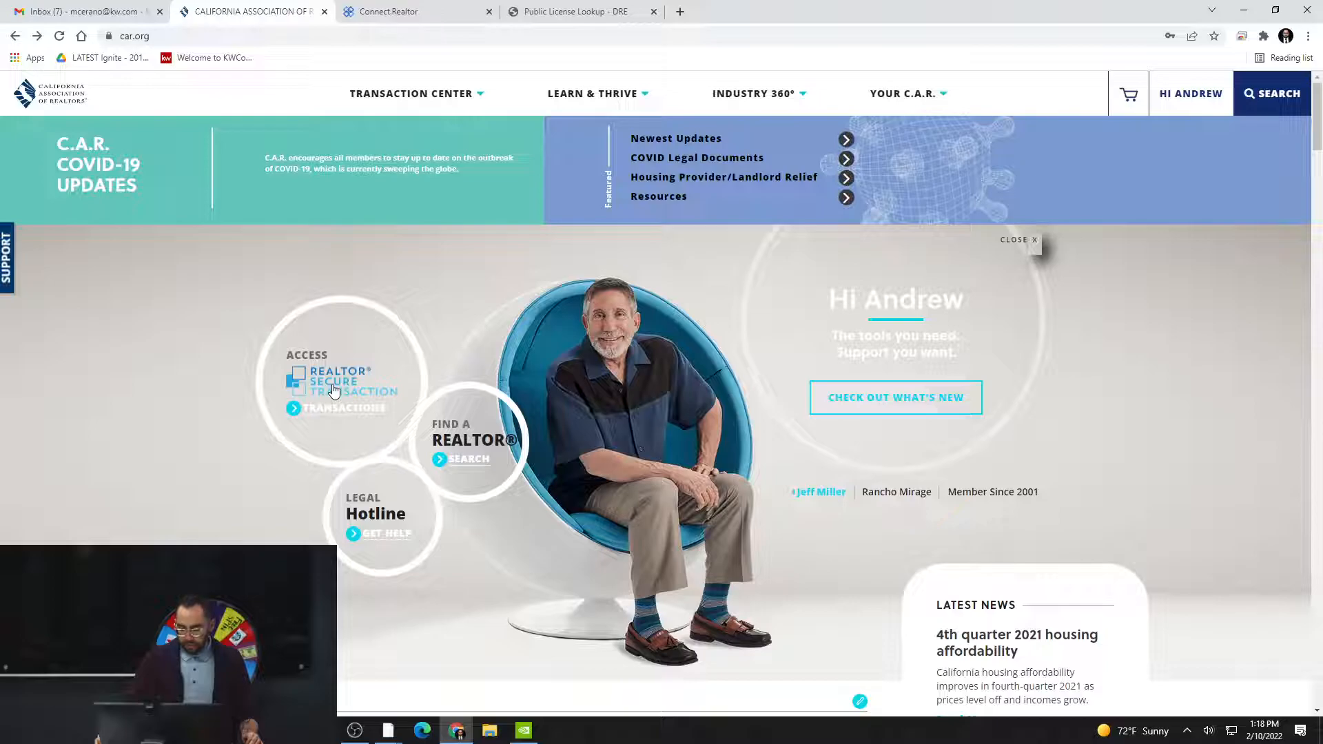
click(436, 100)
click(436, 100)
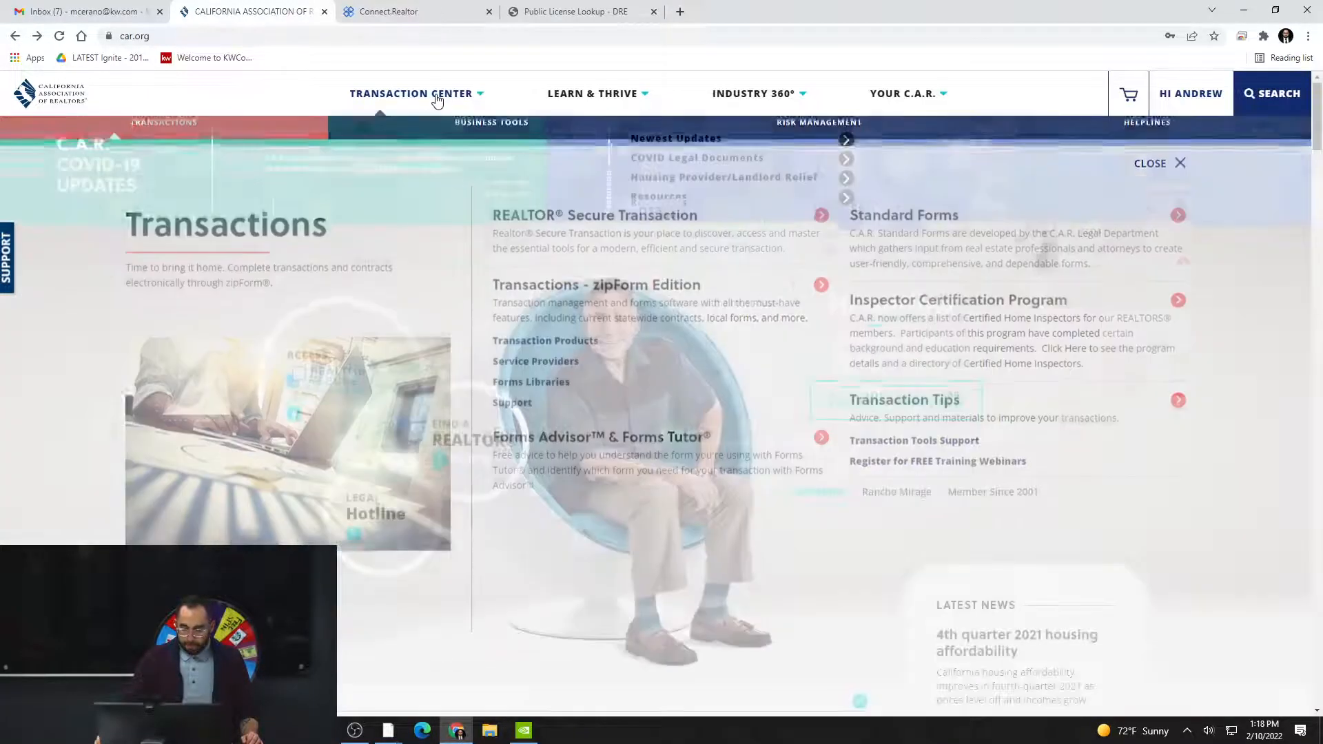
click(353, 378)
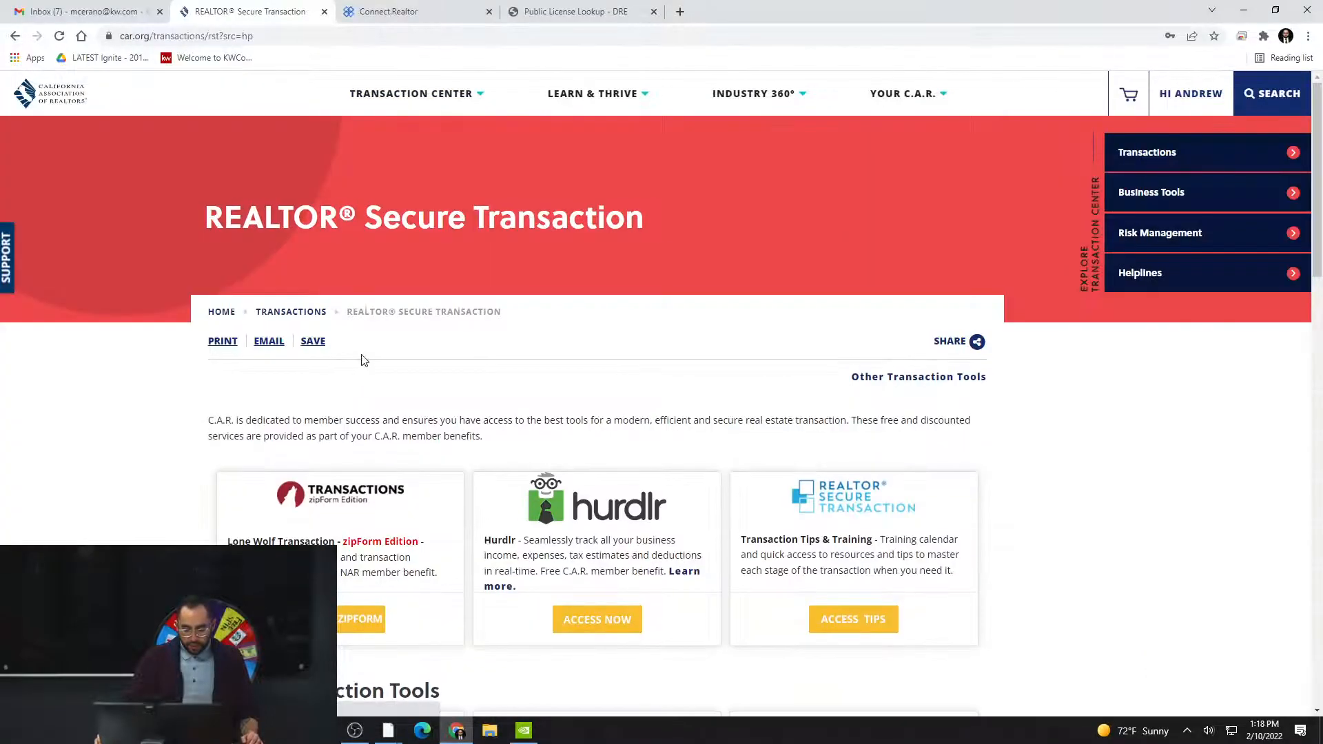
scroll(386, 483, down, 1)
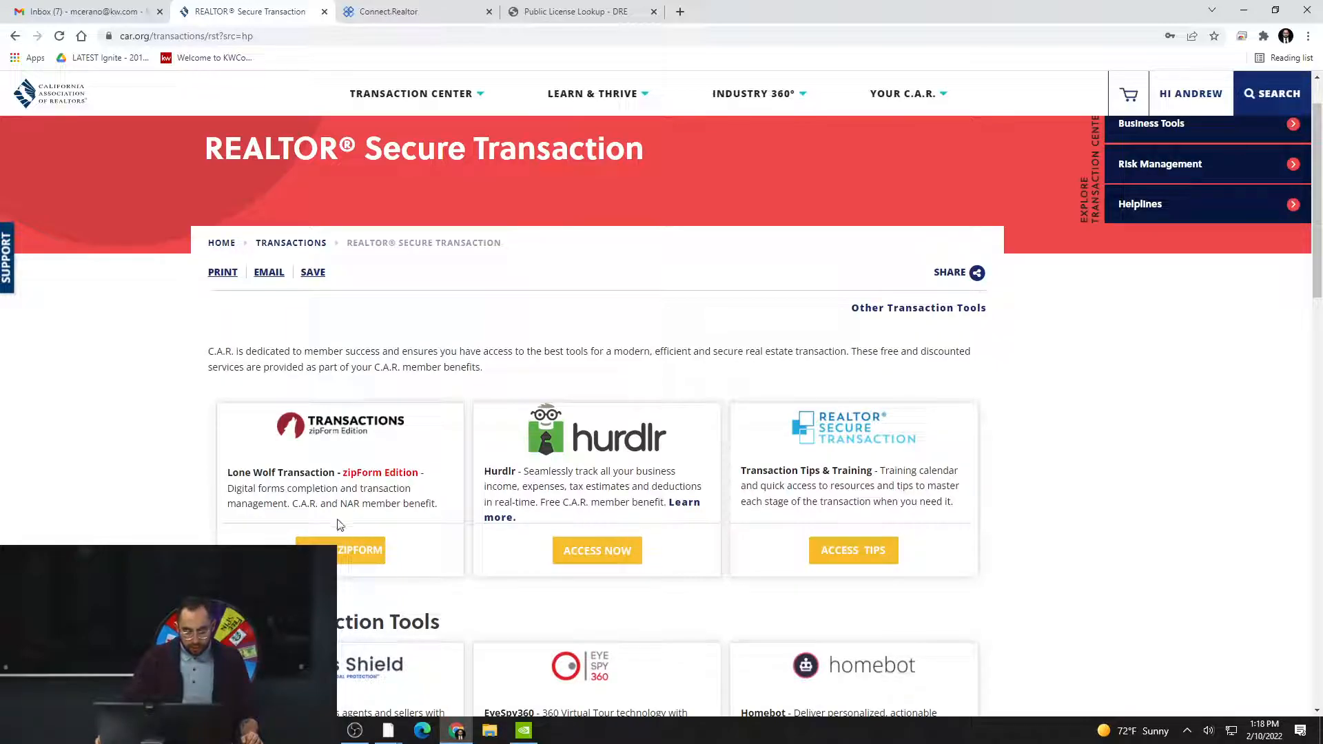
- Launch zipForm Edition from the ZIPFORM card and continue into zipForm Transactions
click(357, 556)
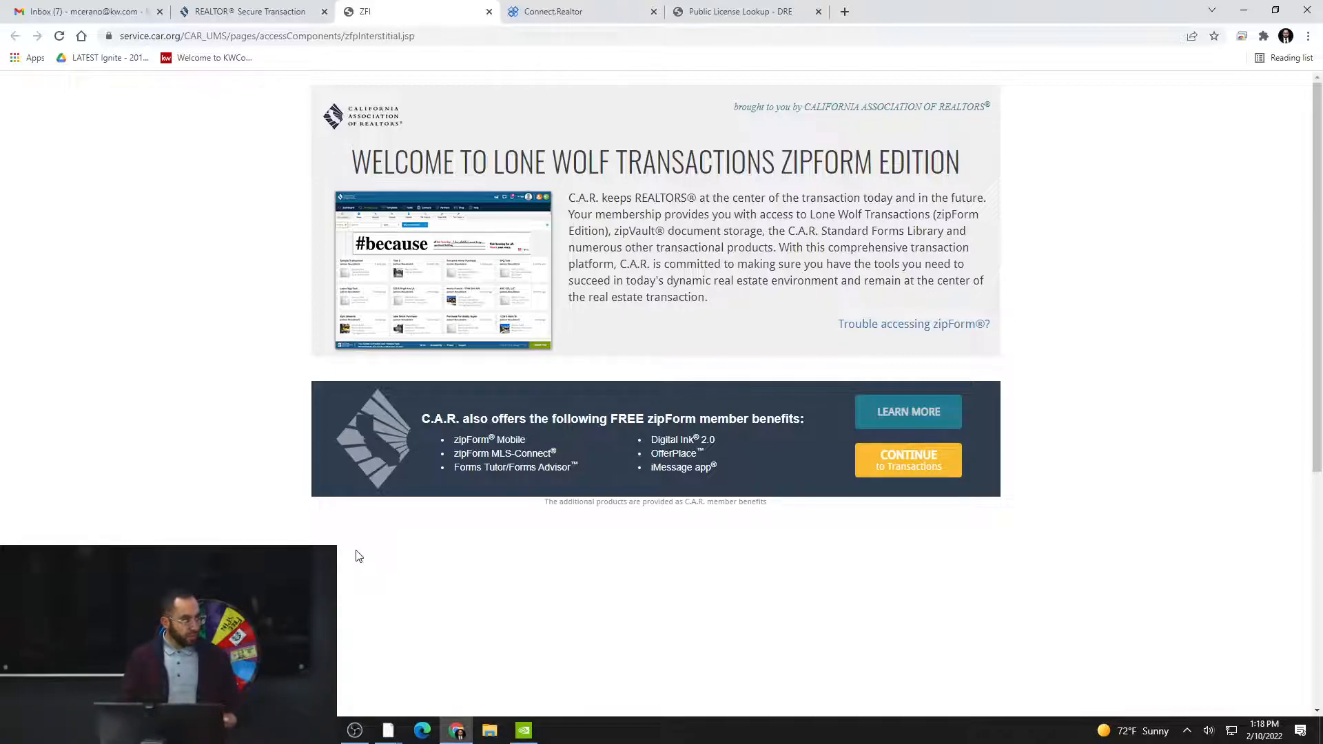
click(931, 469)
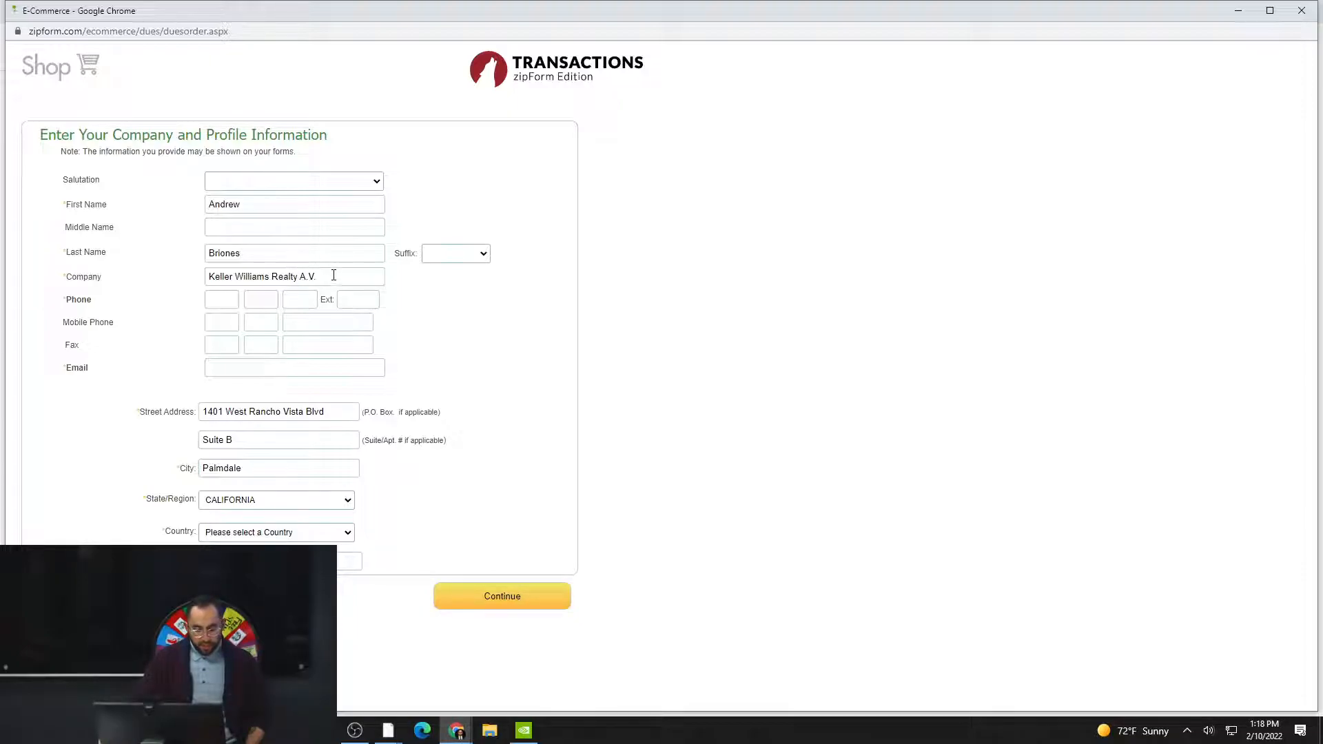
- Complete the office phone number and submit the company and profile form
click(227, 298)
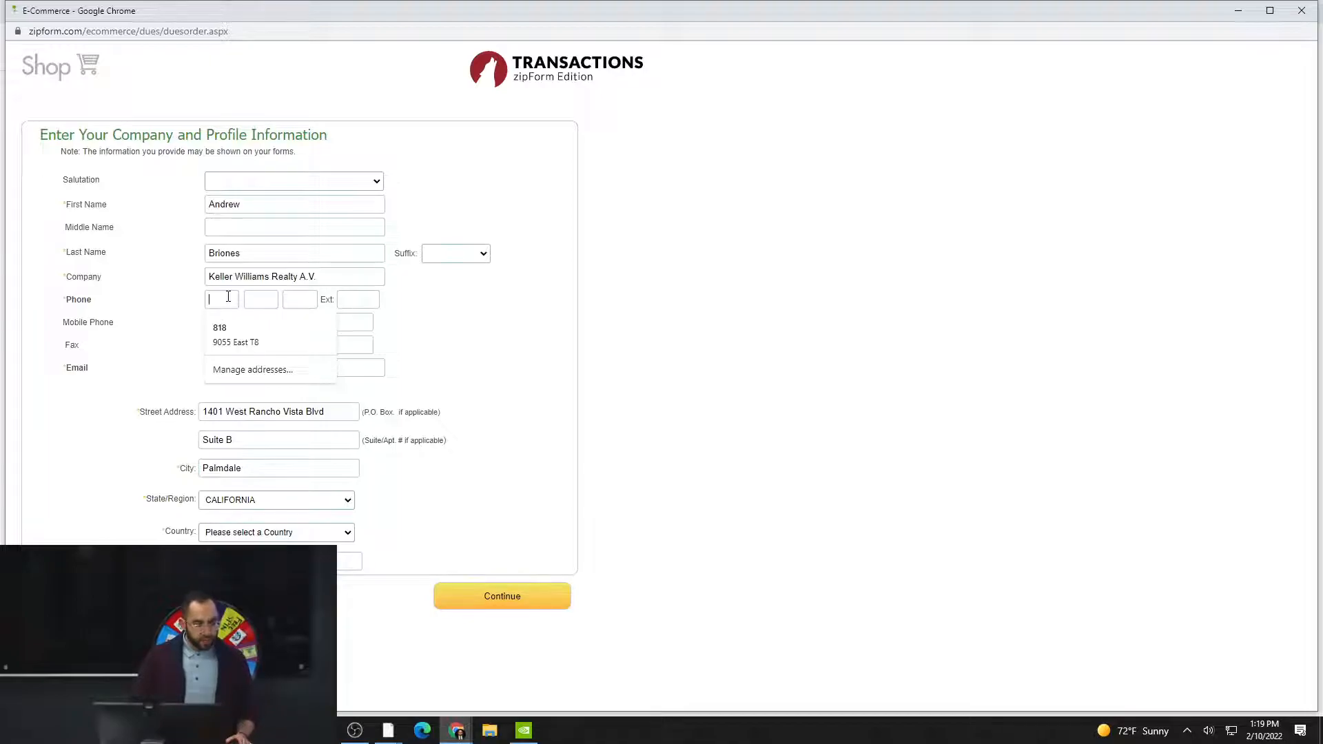
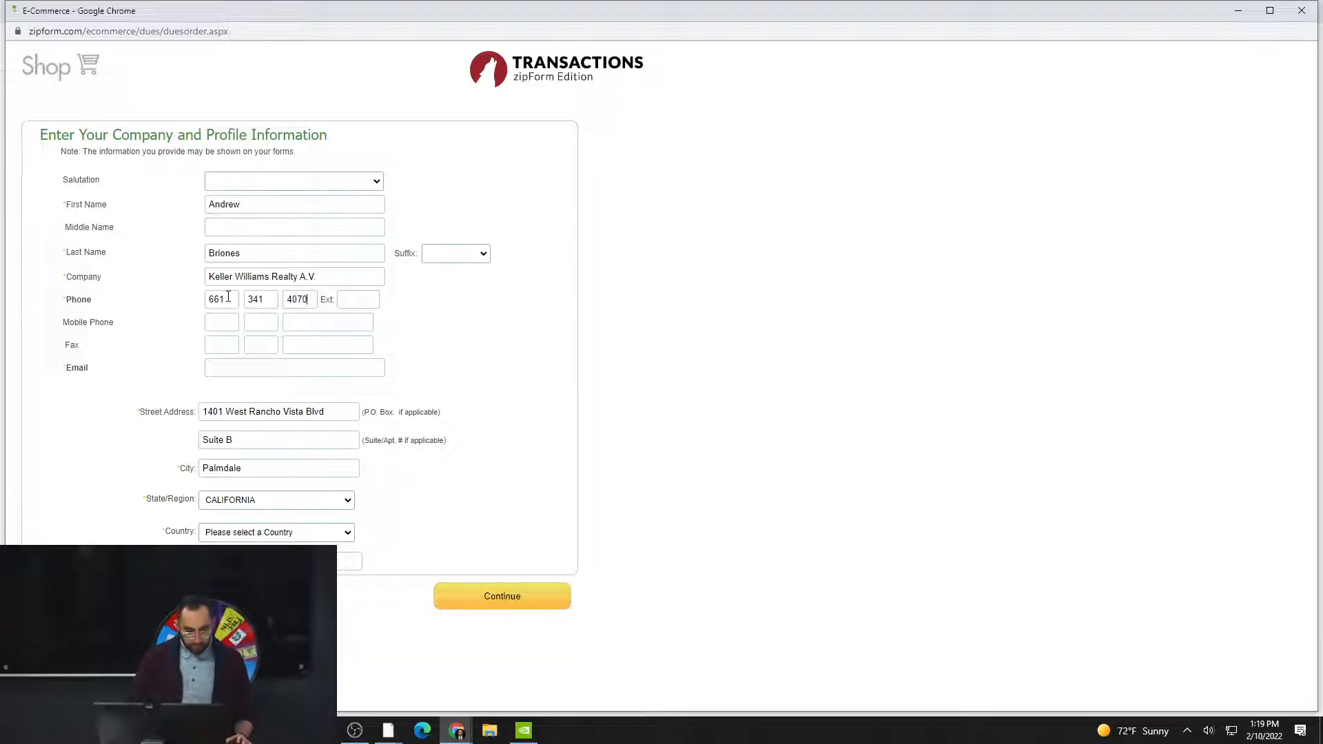
click(576, 393)
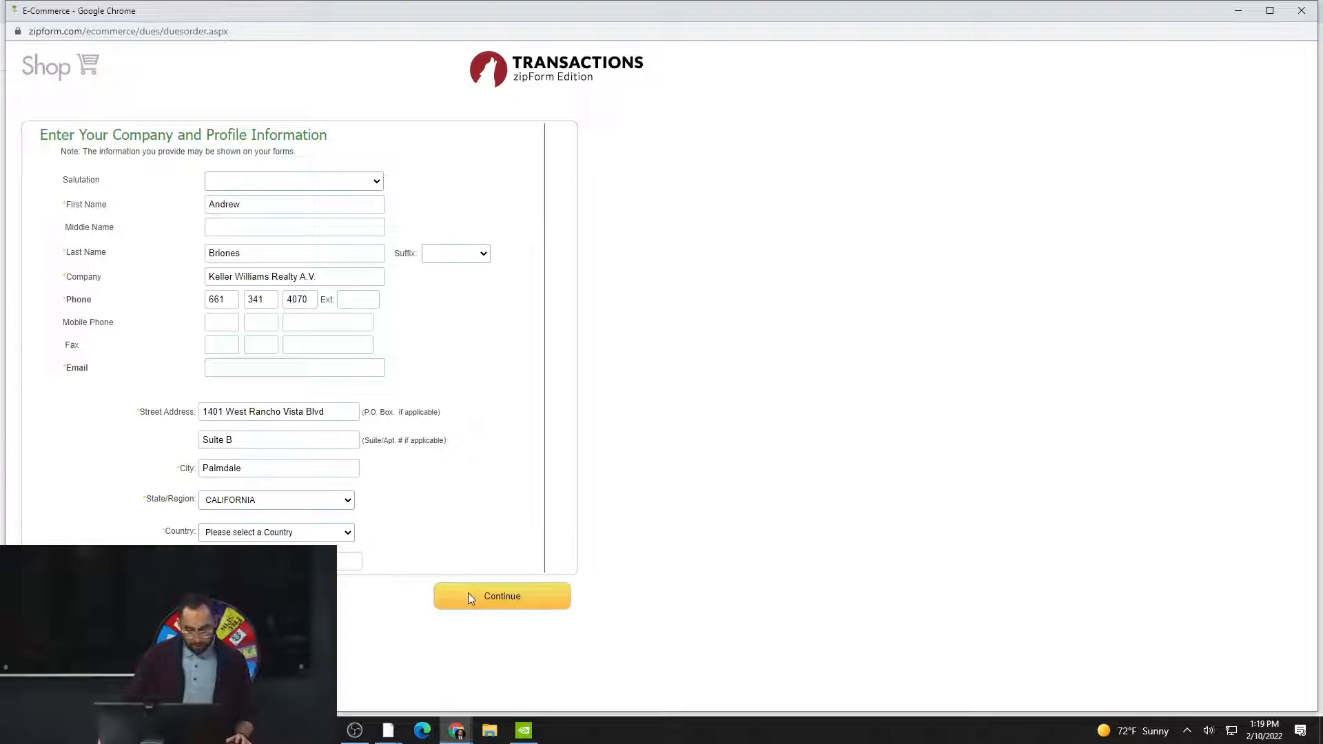
click(494, 597)
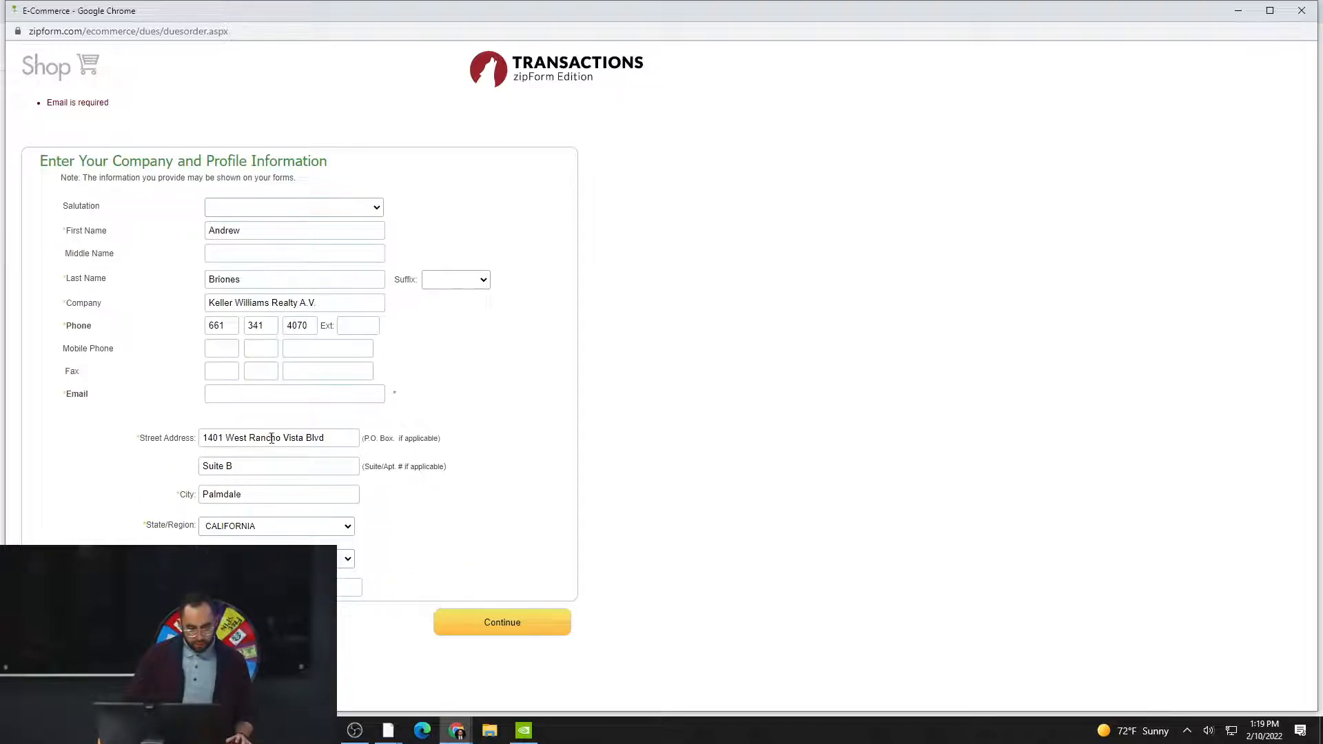
- Add the member's e-mail address, set Country to USA, and resubmit the profile
click(225, 396)
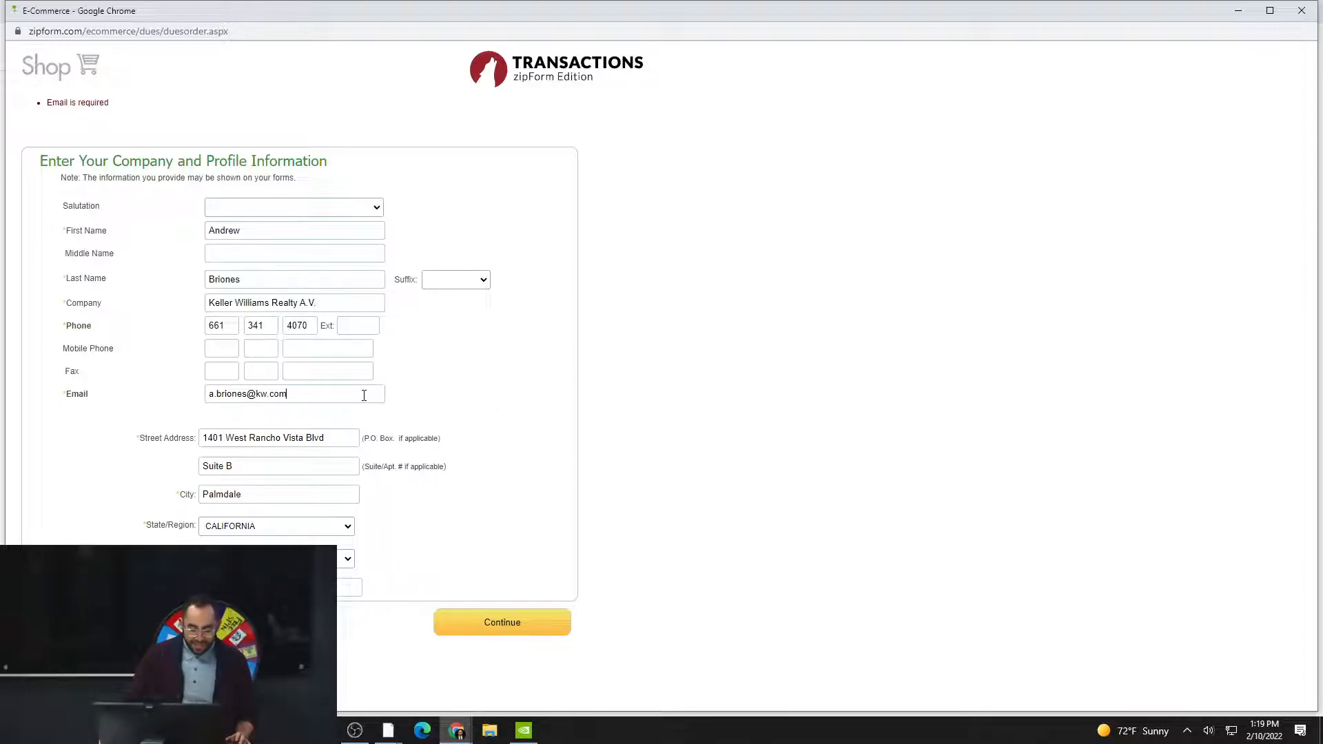
click(247, 394)
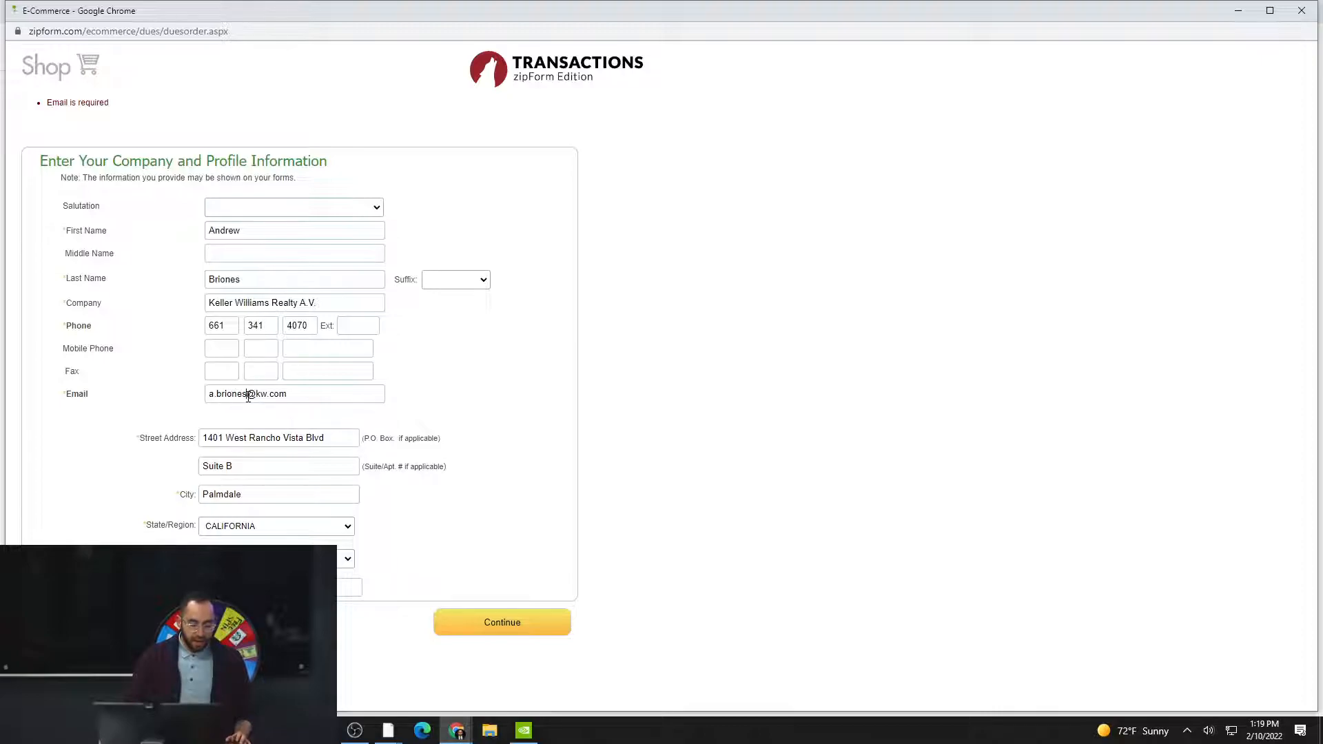
click(327, 394)
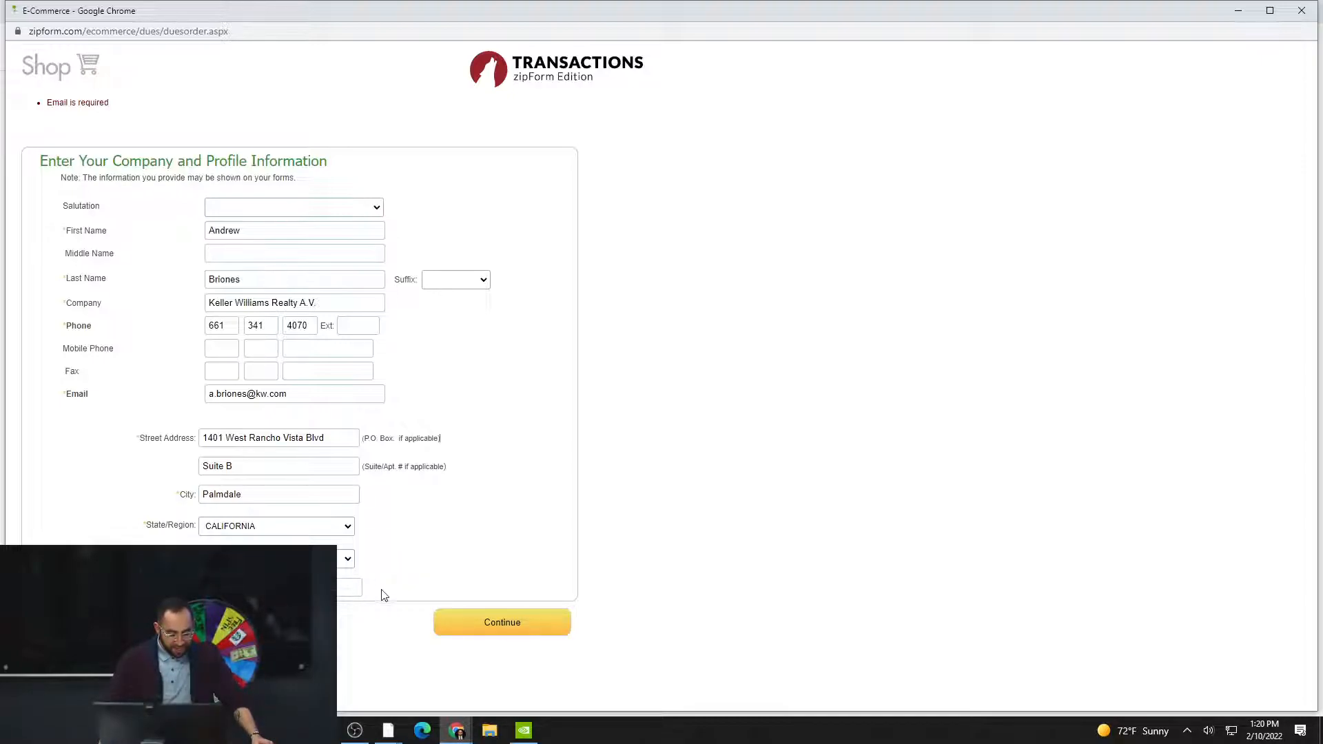
click(346, 558)
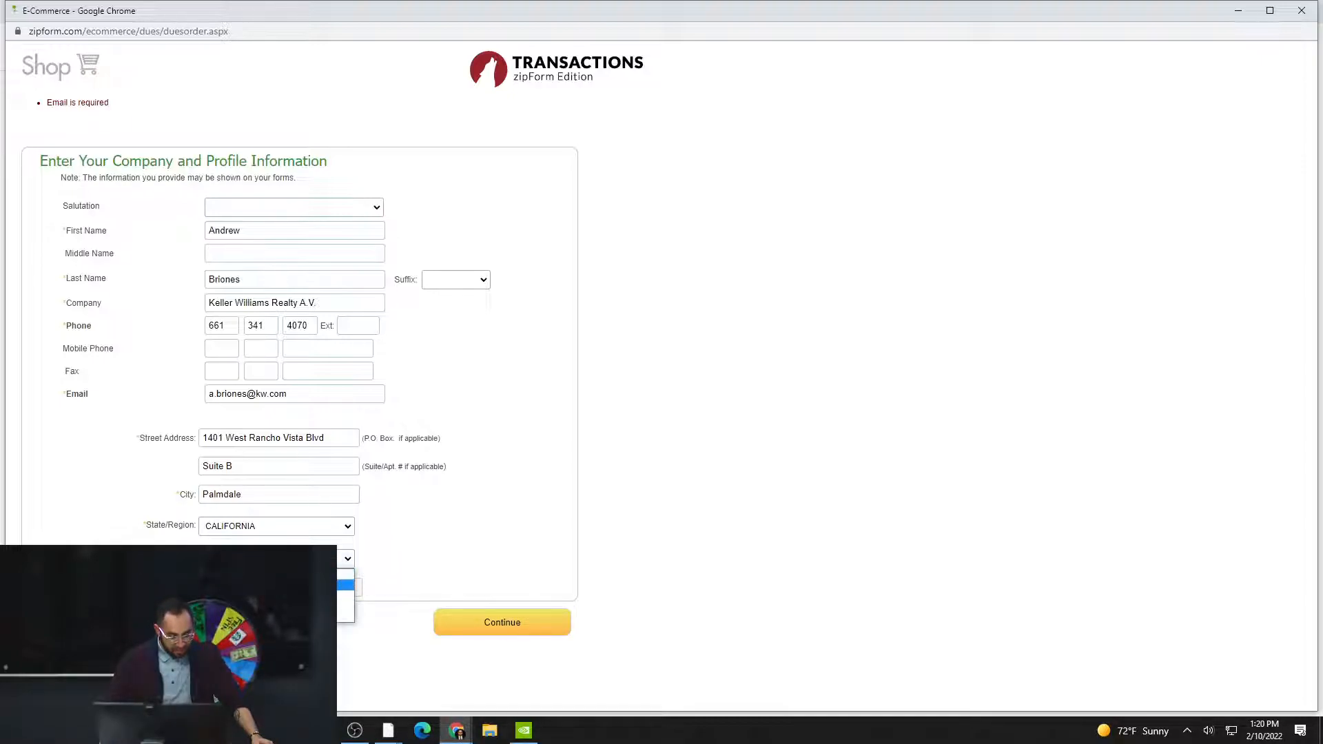
click(346, 585)
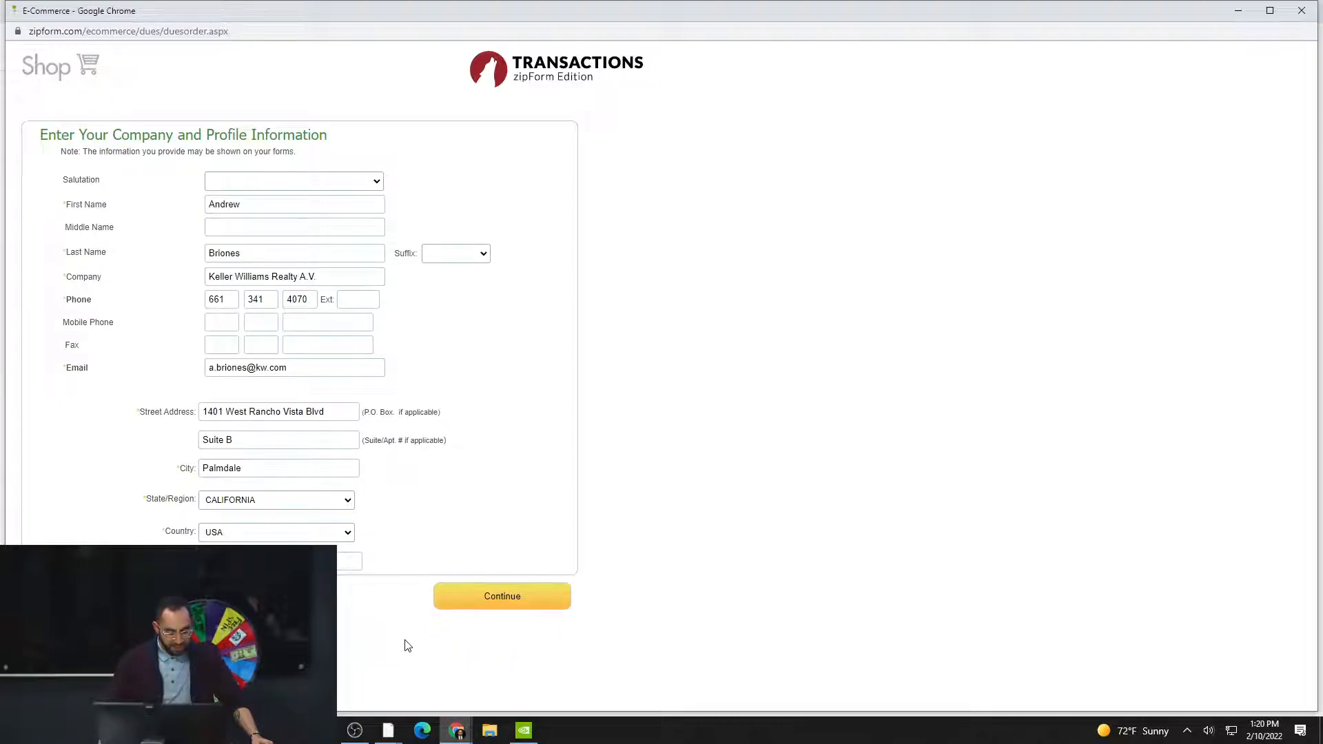
click(541, 594)
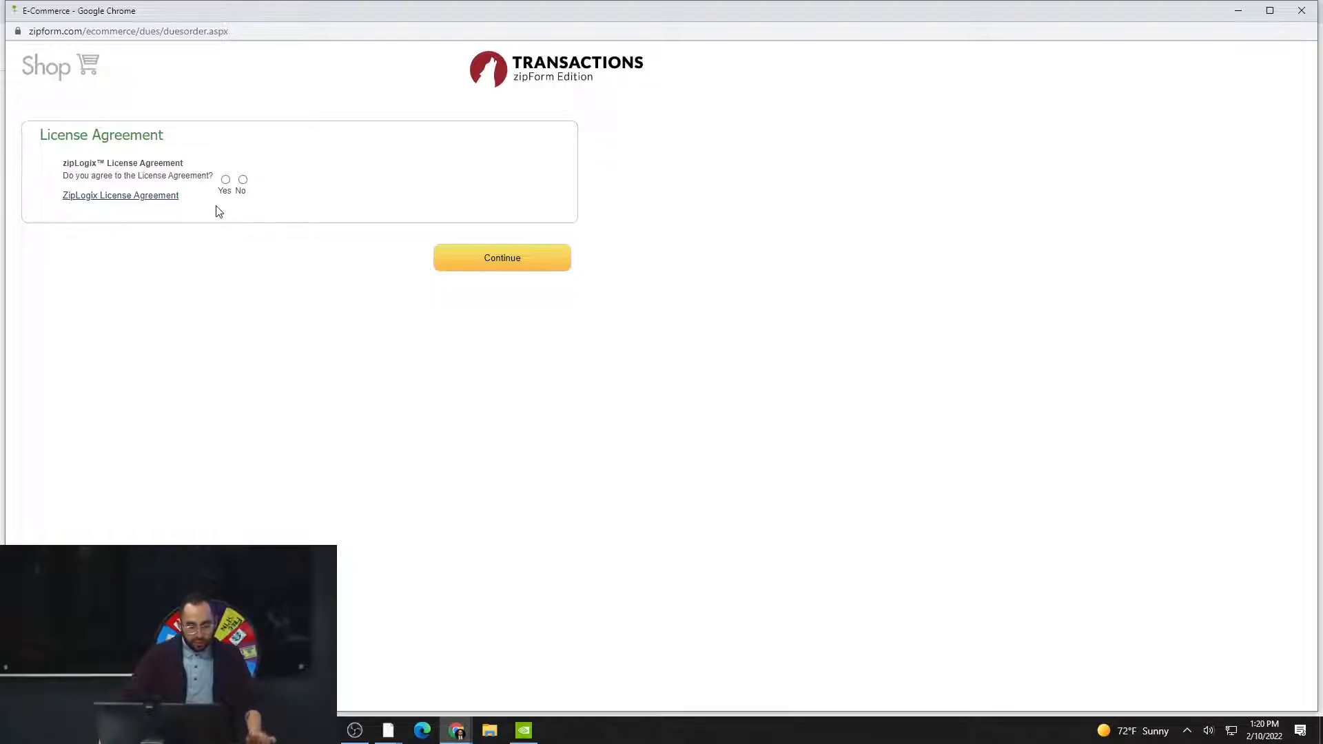
- Select Yes to accept the zipLogix License Agreement
click(225, 180)
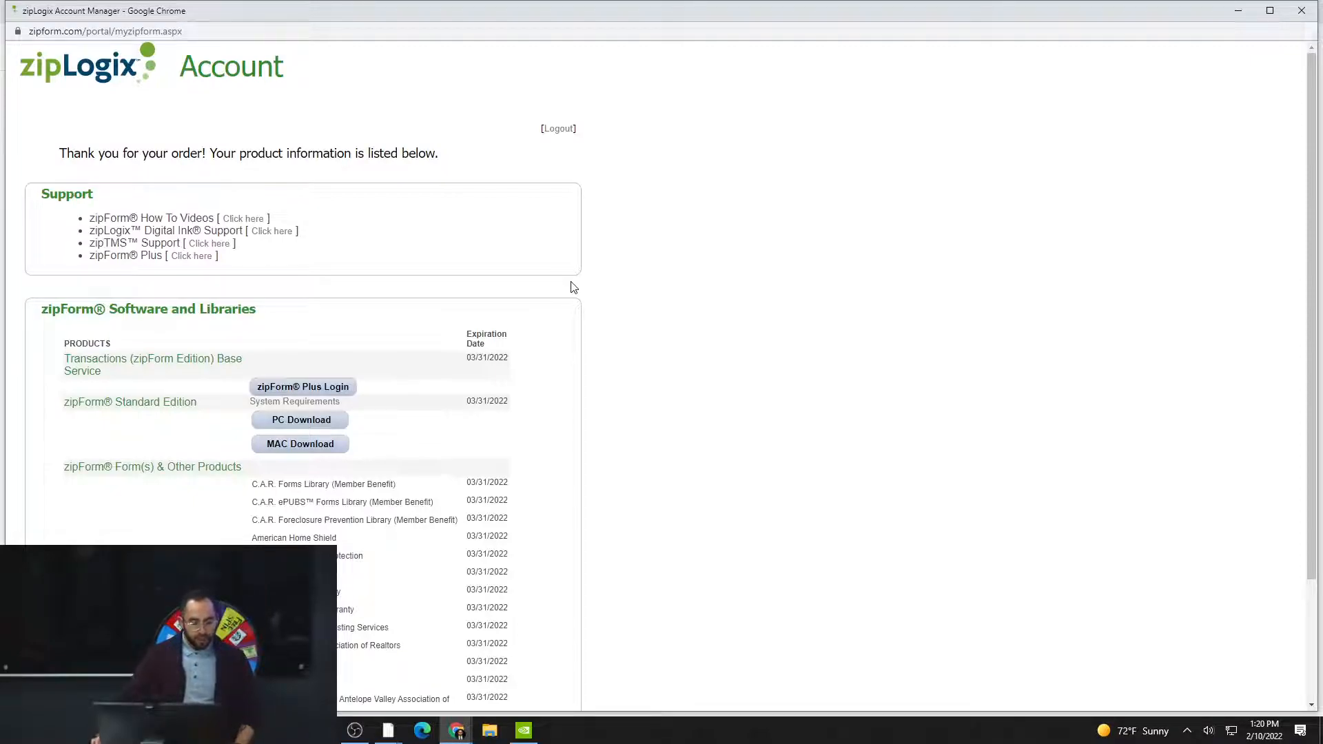
- Review the listed zipForm products, then close the zipLogix Account window
scroll(733, 317, down, 2)
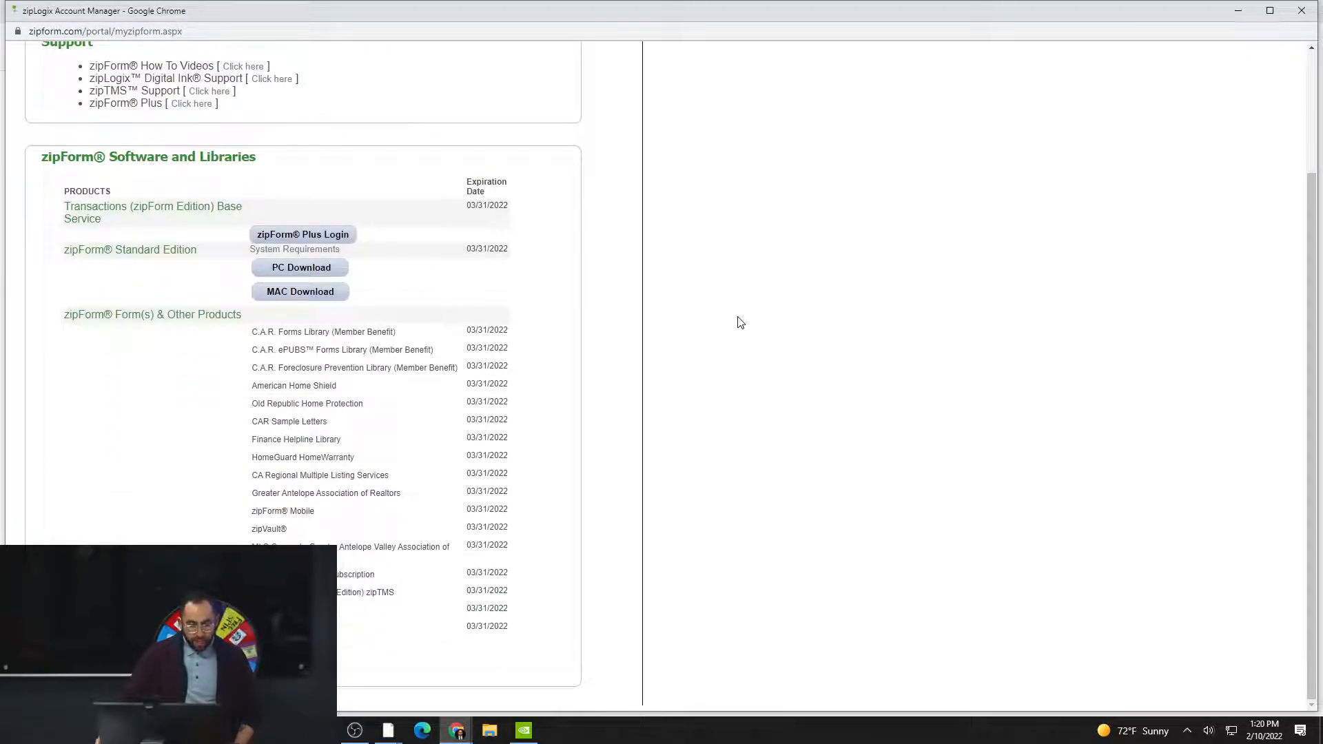
scroll(738, 319, up, 2)
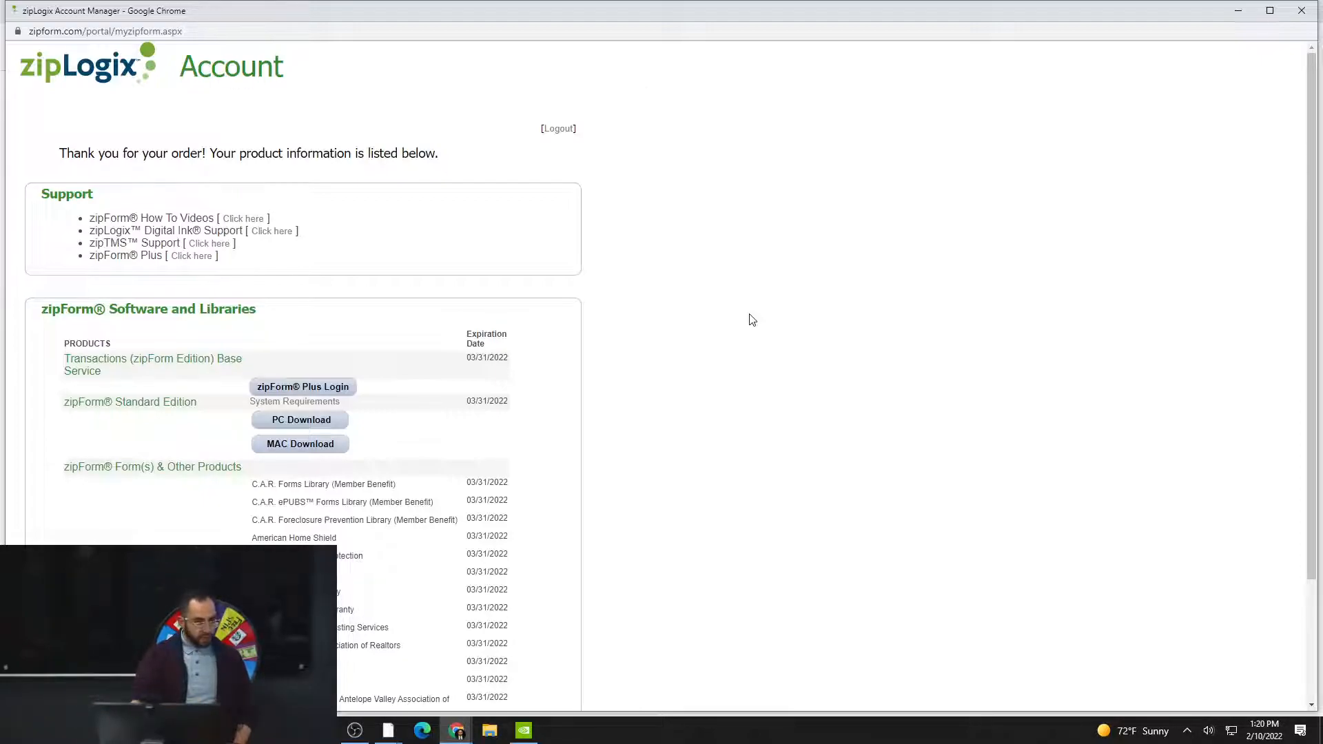
scroll(807, 276, down, 1)
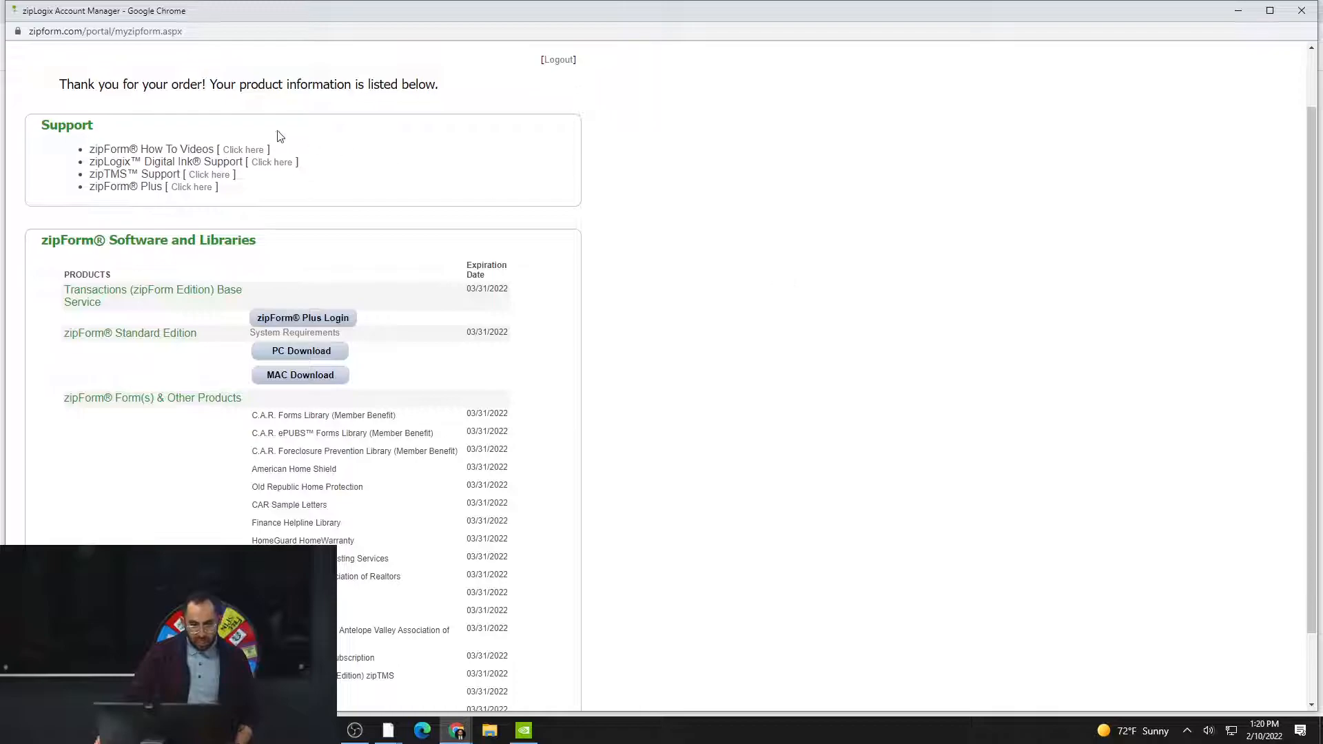
scroll(376, 121, down, 1)
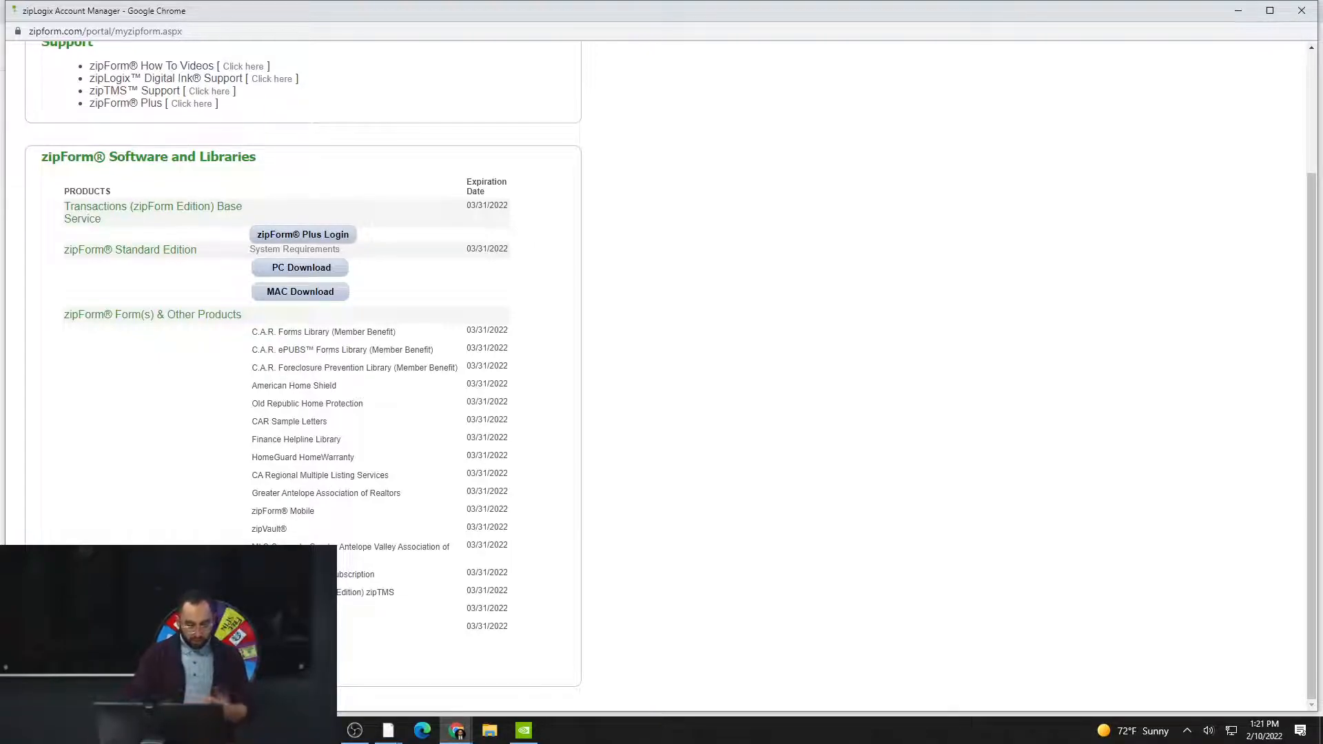
scroll(516, 542, up, 3)
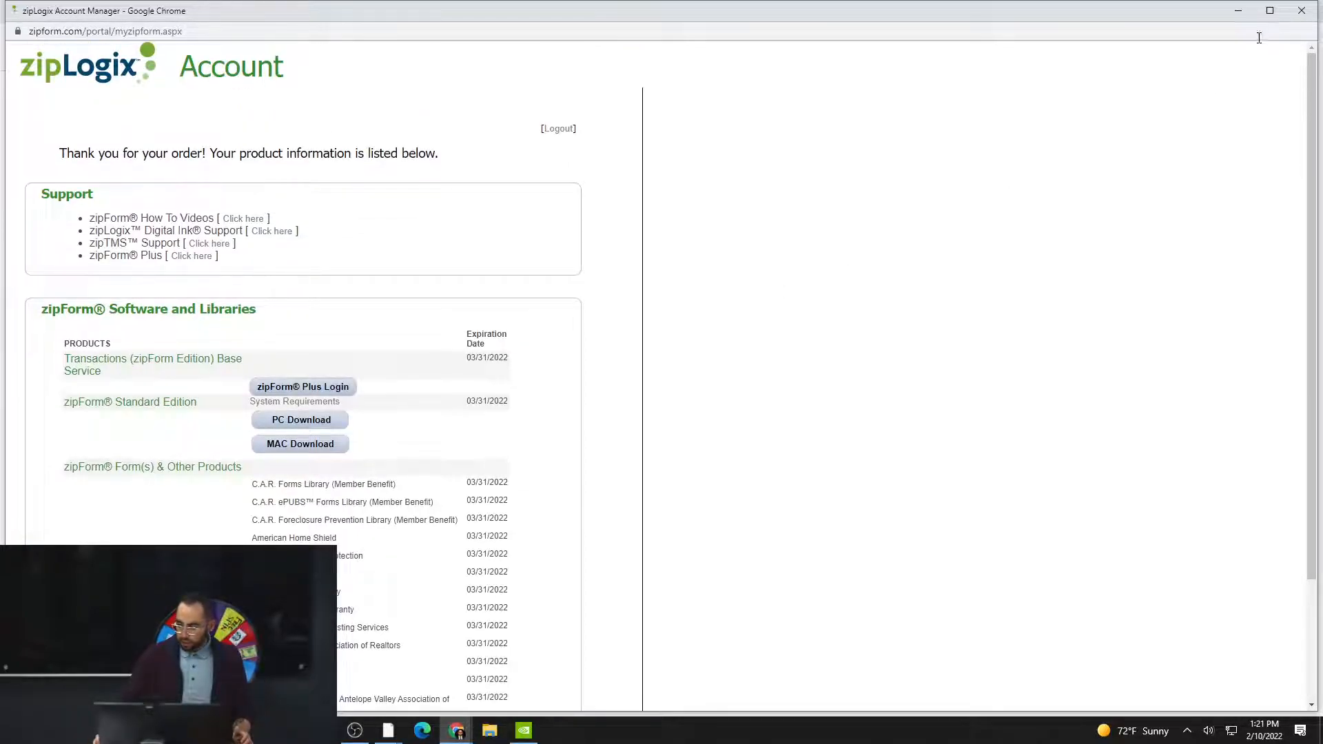
click(1302, 11)
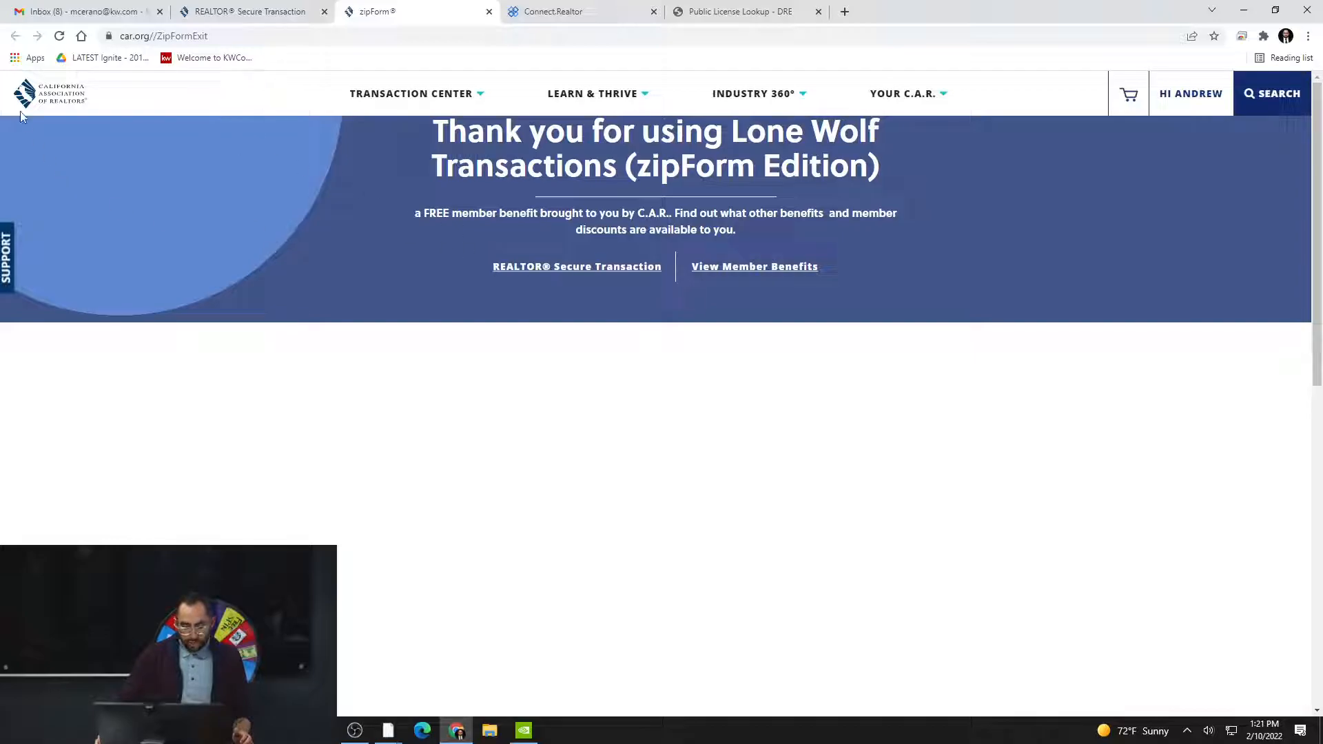
- Relaunch zipForm from car.org's home page through REALTOR Secure Transaction and the ZIPFORM card
click(47, 98)
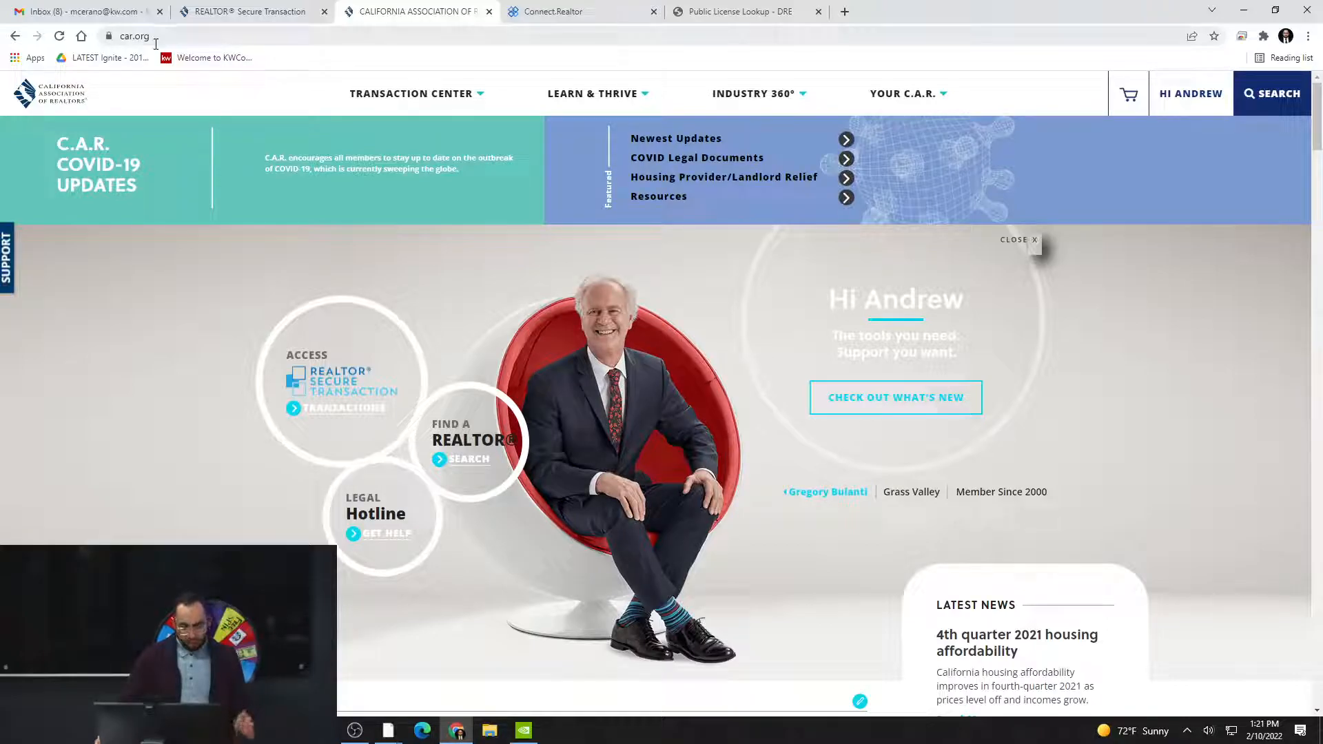
click(343, 388)
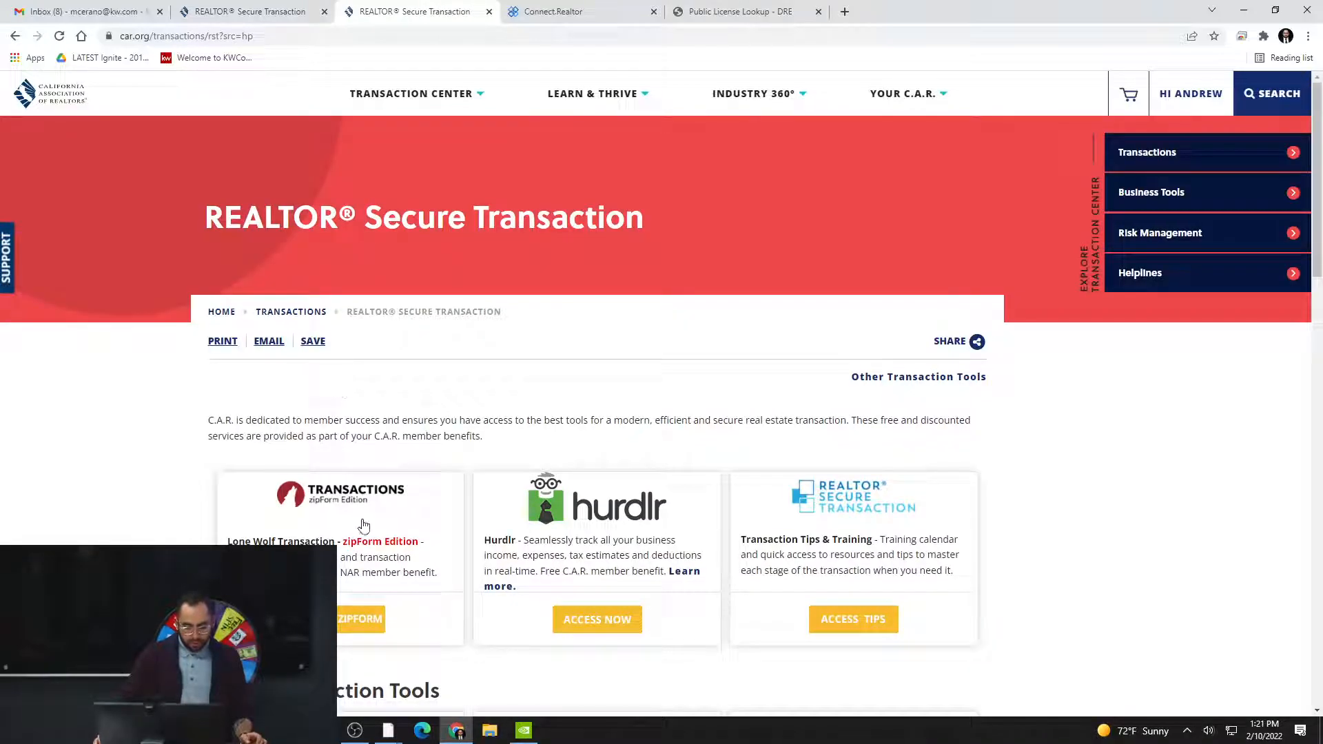
click(349, 628)
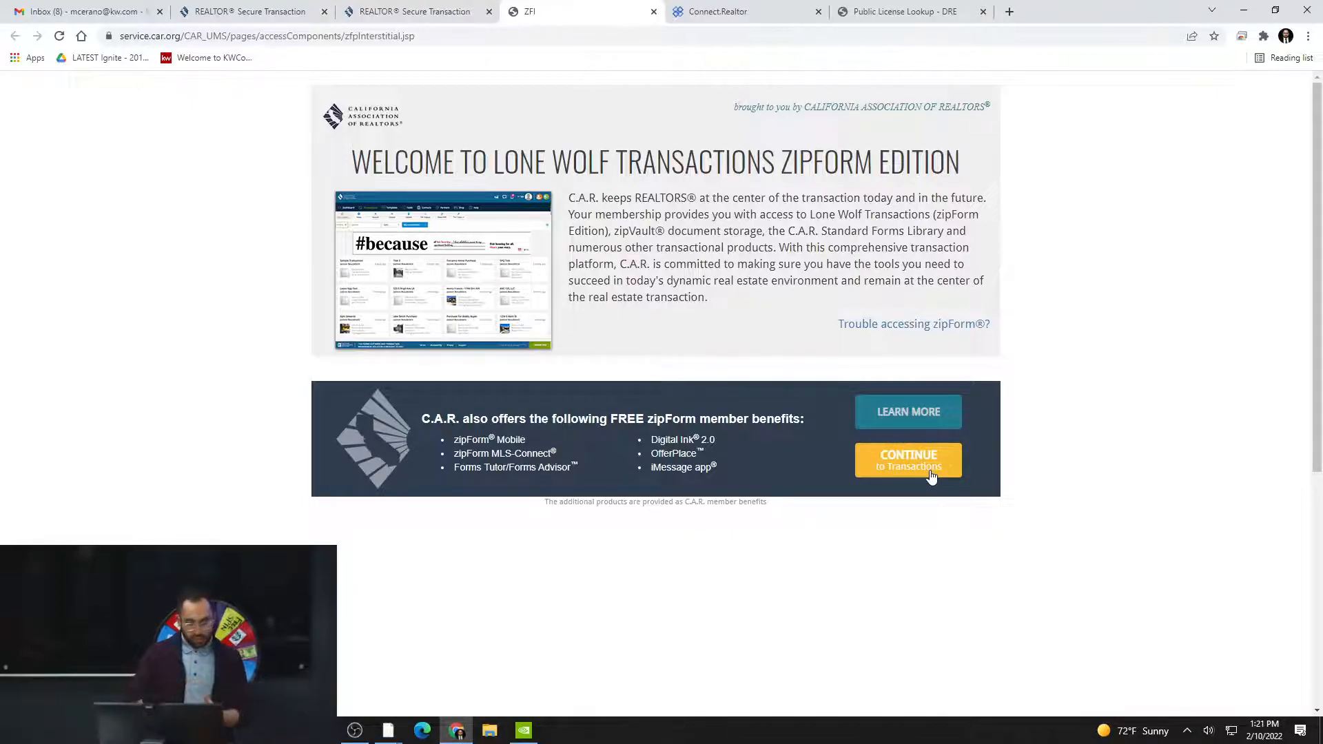
- Continue to the Transactions page, skip the welcome video, and zoom the page out two levels
click(932, 475)
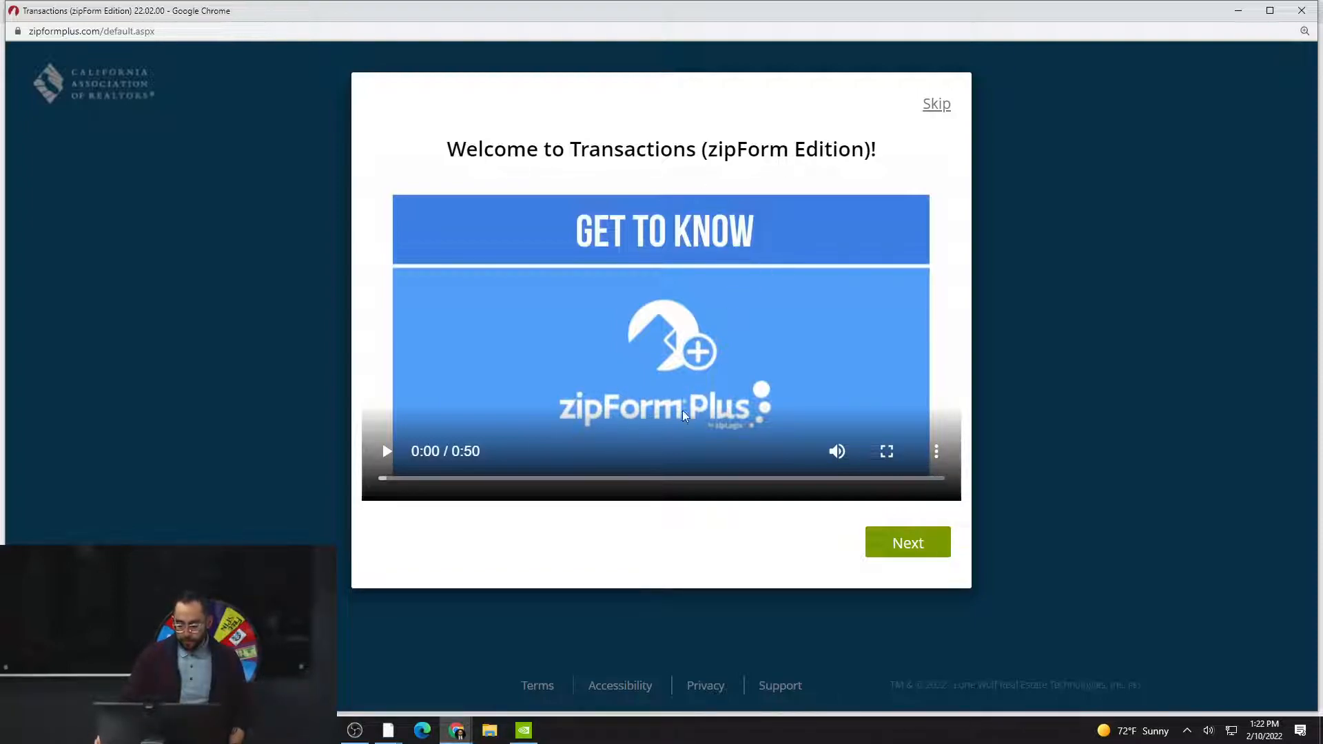
click(945, 111)
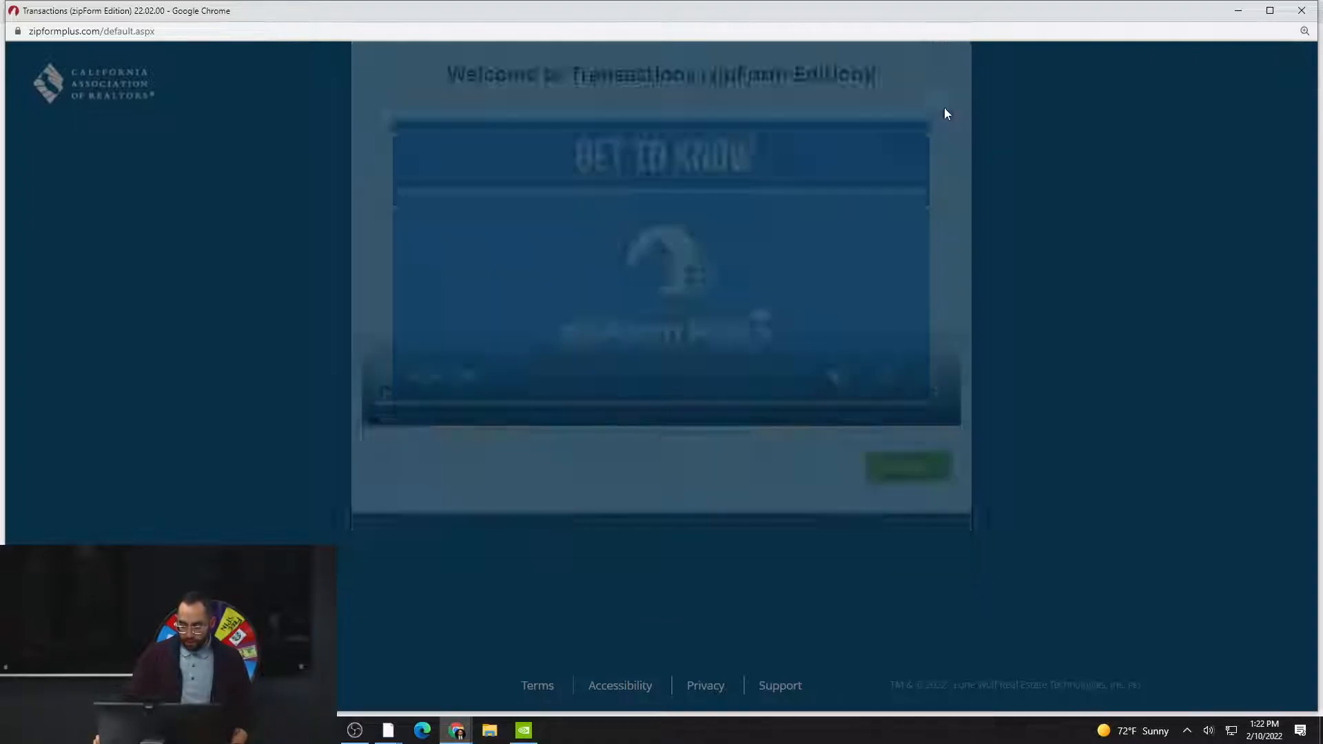
key(ctrl+minus)
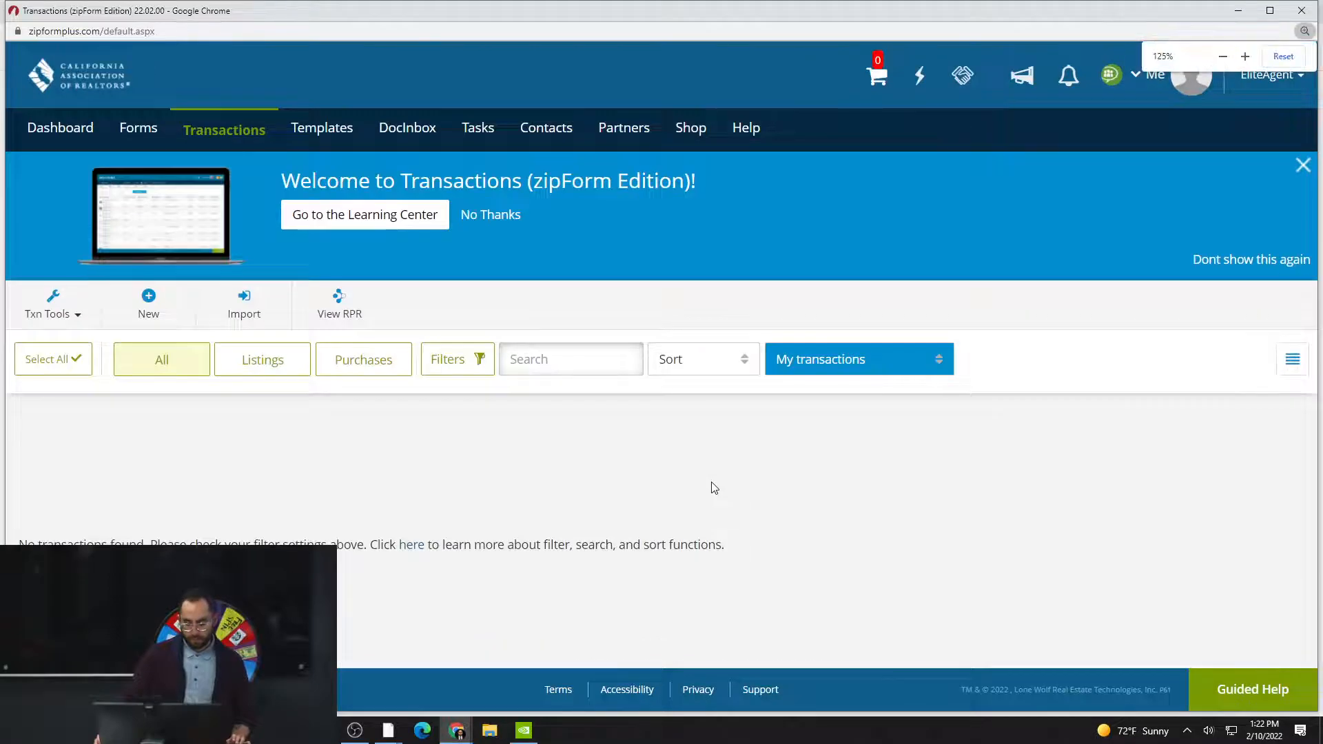
key(ctrl+minus)
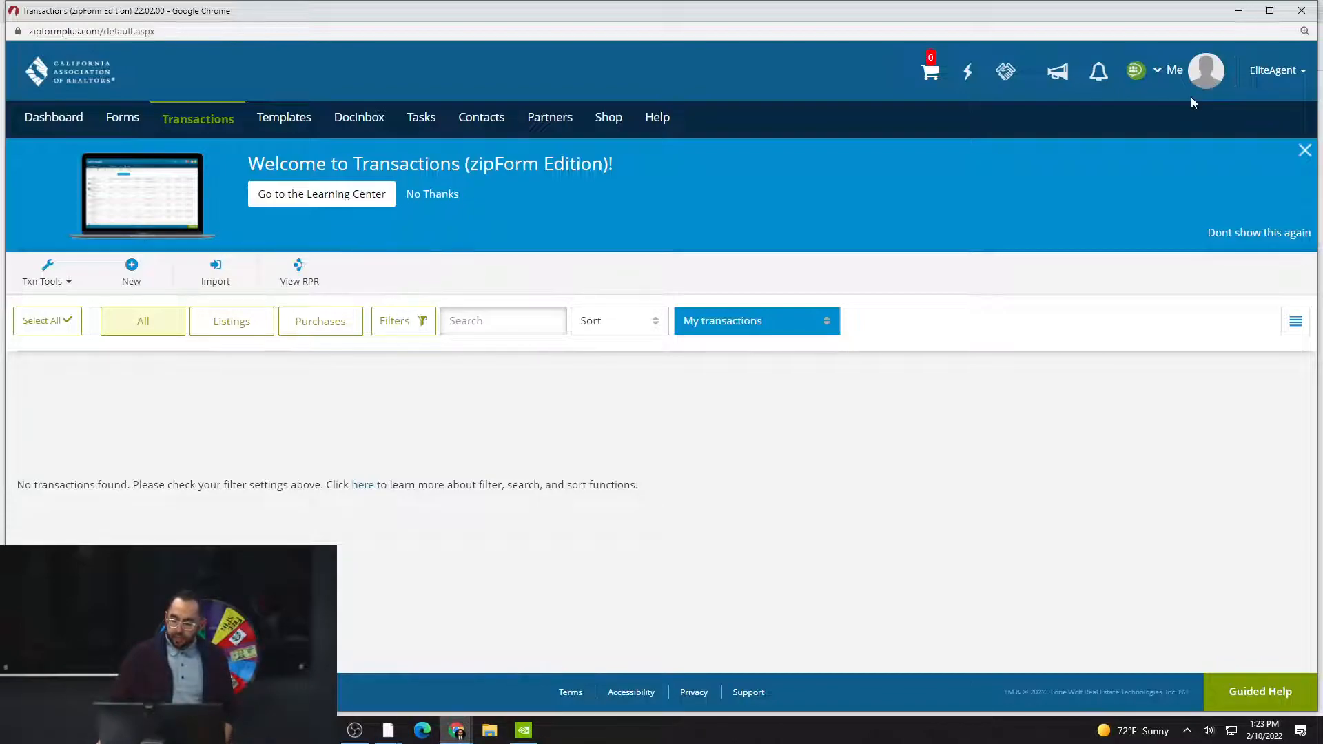
- Open the account's profile settings and show the Sign In & Security tab
click(1209, 71)
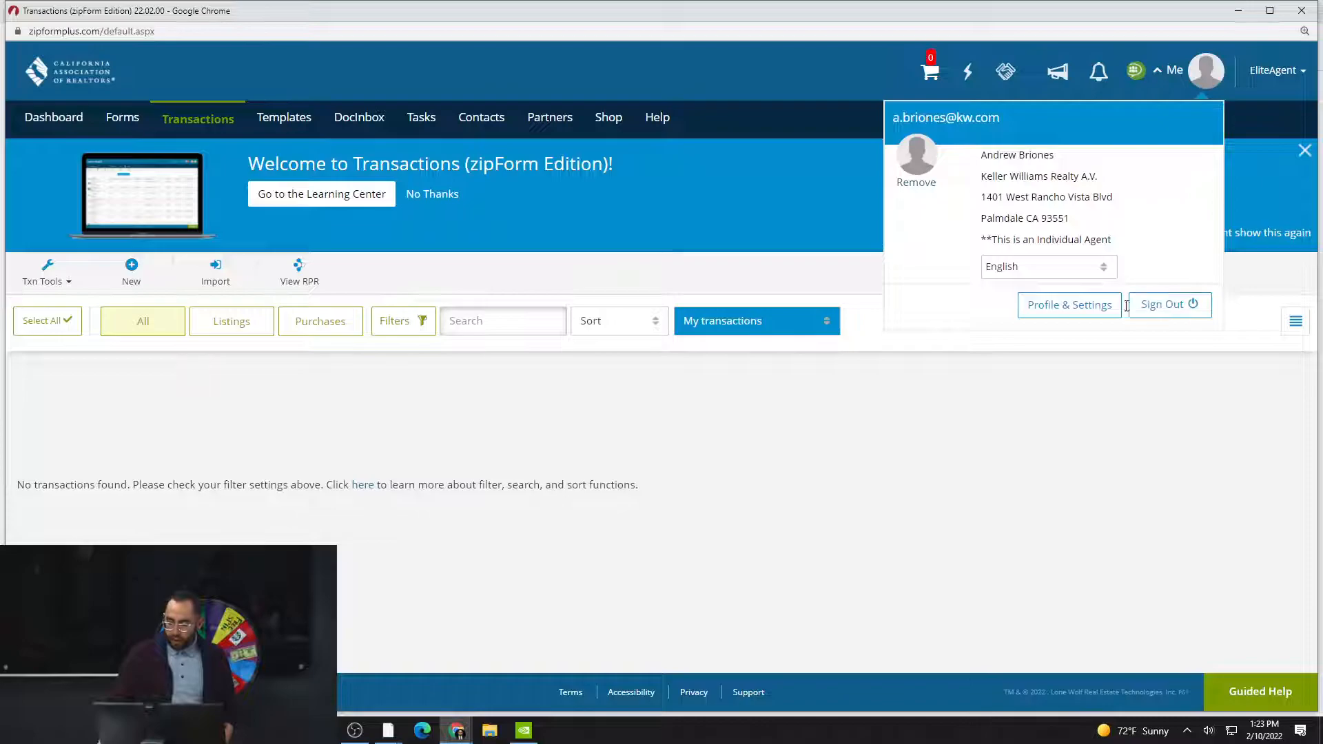
click(1088, 310)
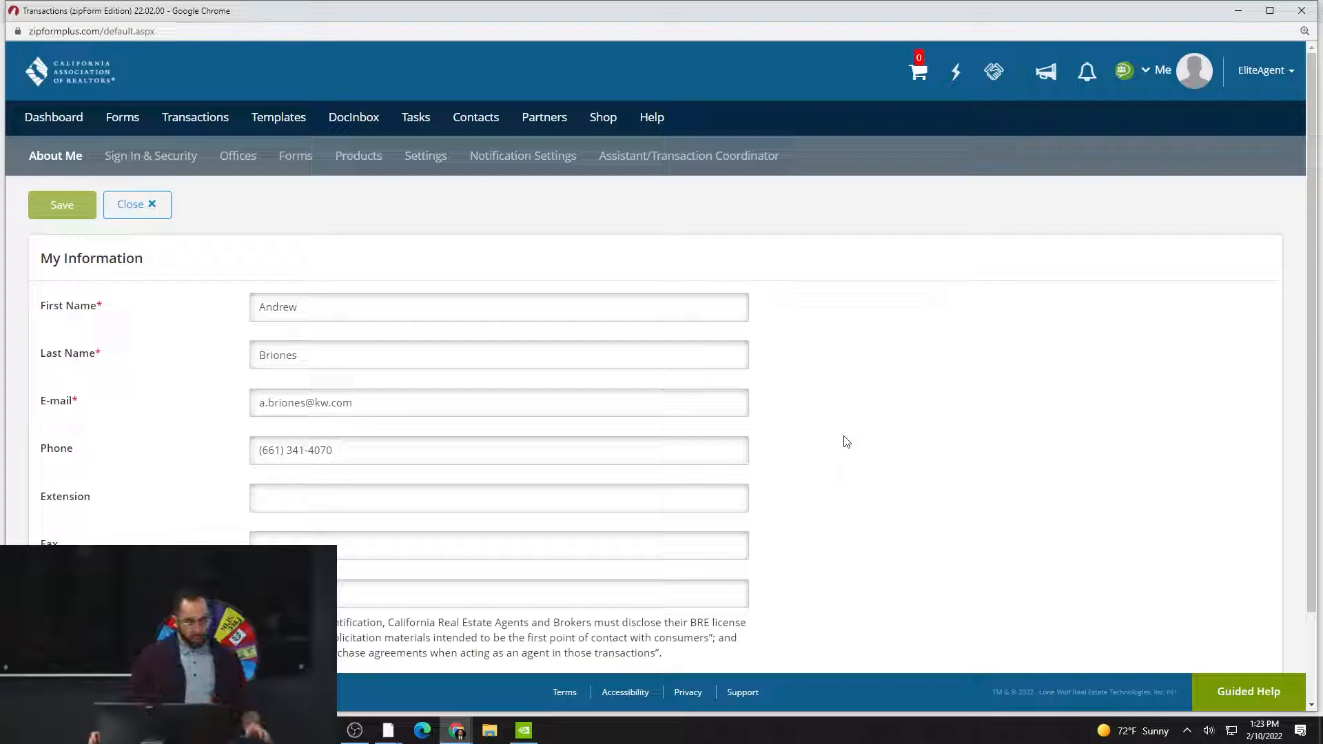
scroll(887, 425, down, 1)
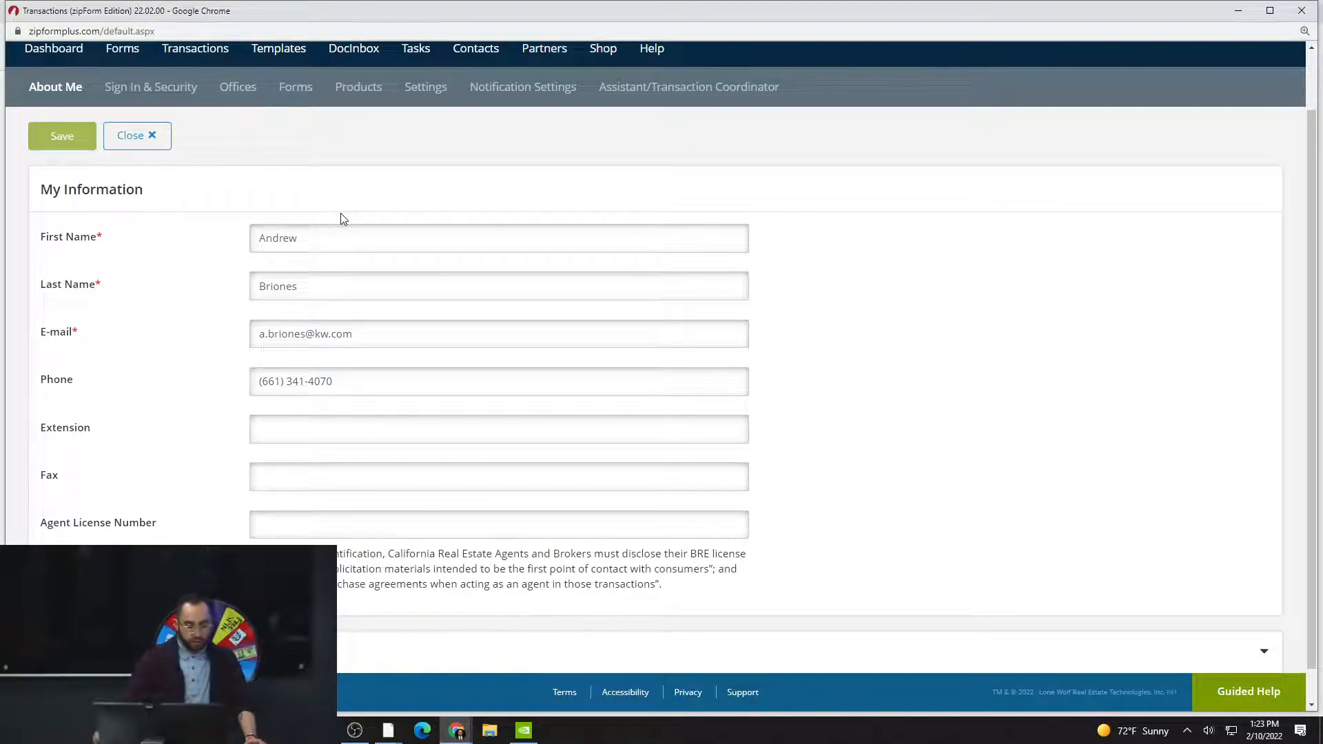
scroll(274, 343, down, 1)
scroll(139, 455, up, 2)
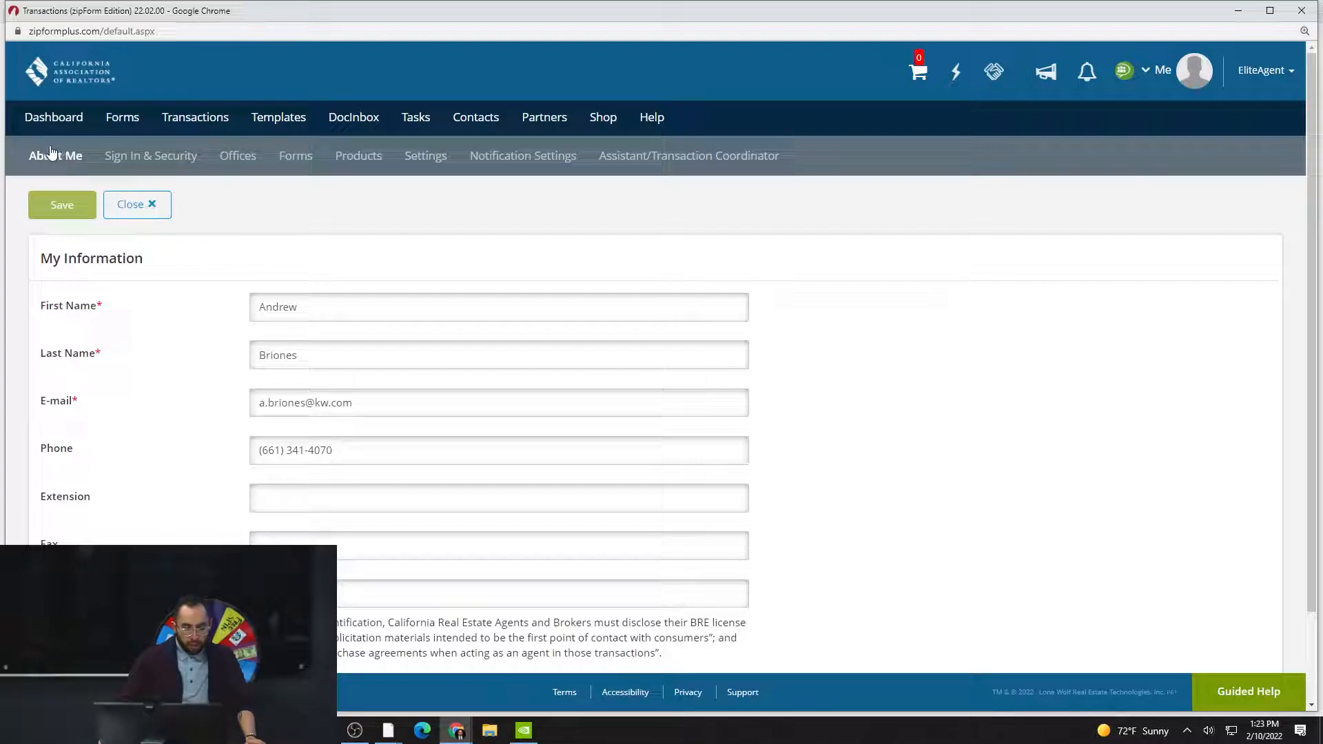
click(170, 164)
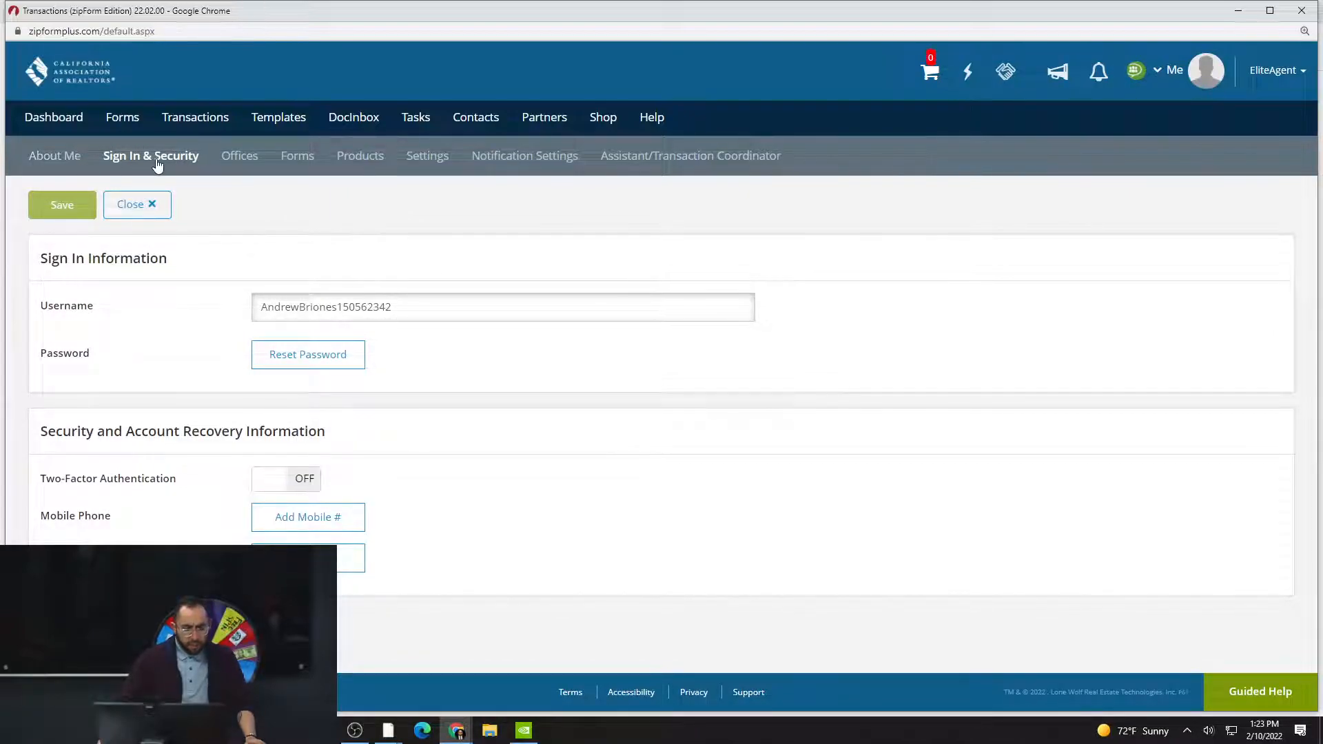
click(428, 308)
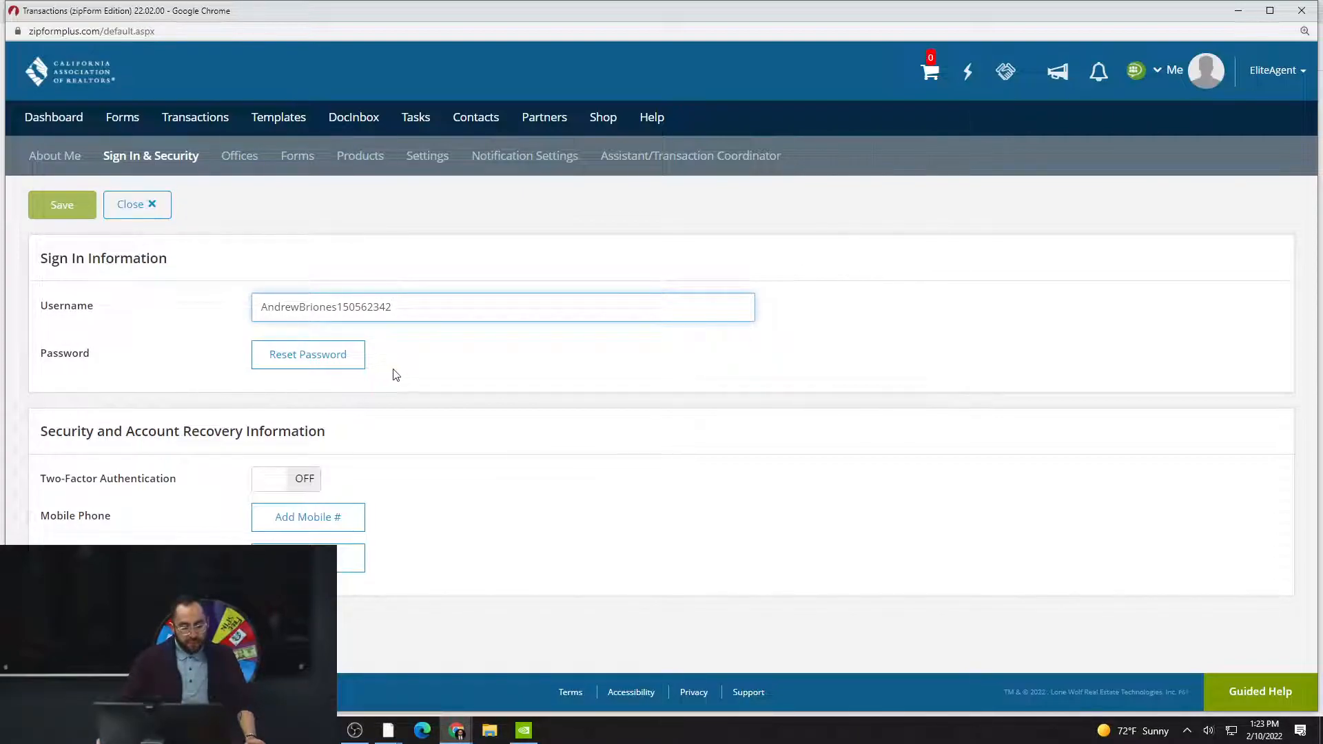
click(562, 405)
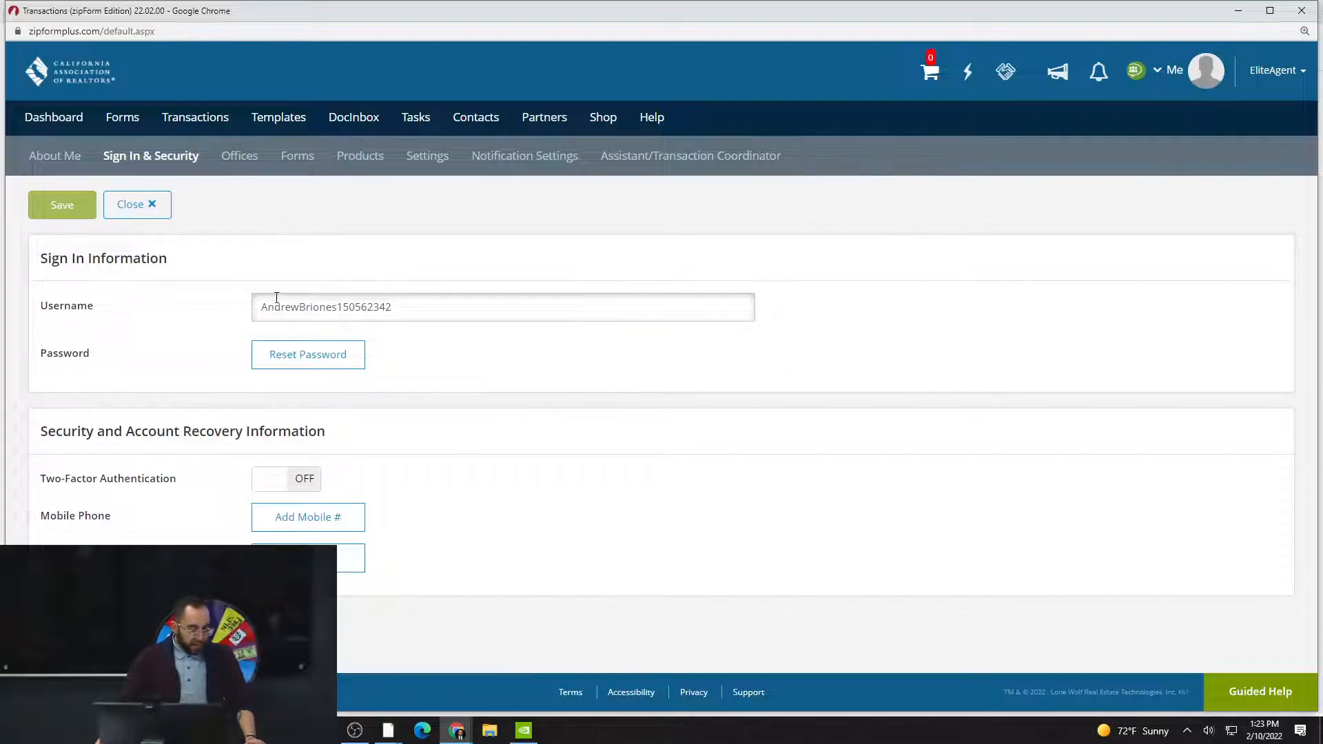
click(420, 302)
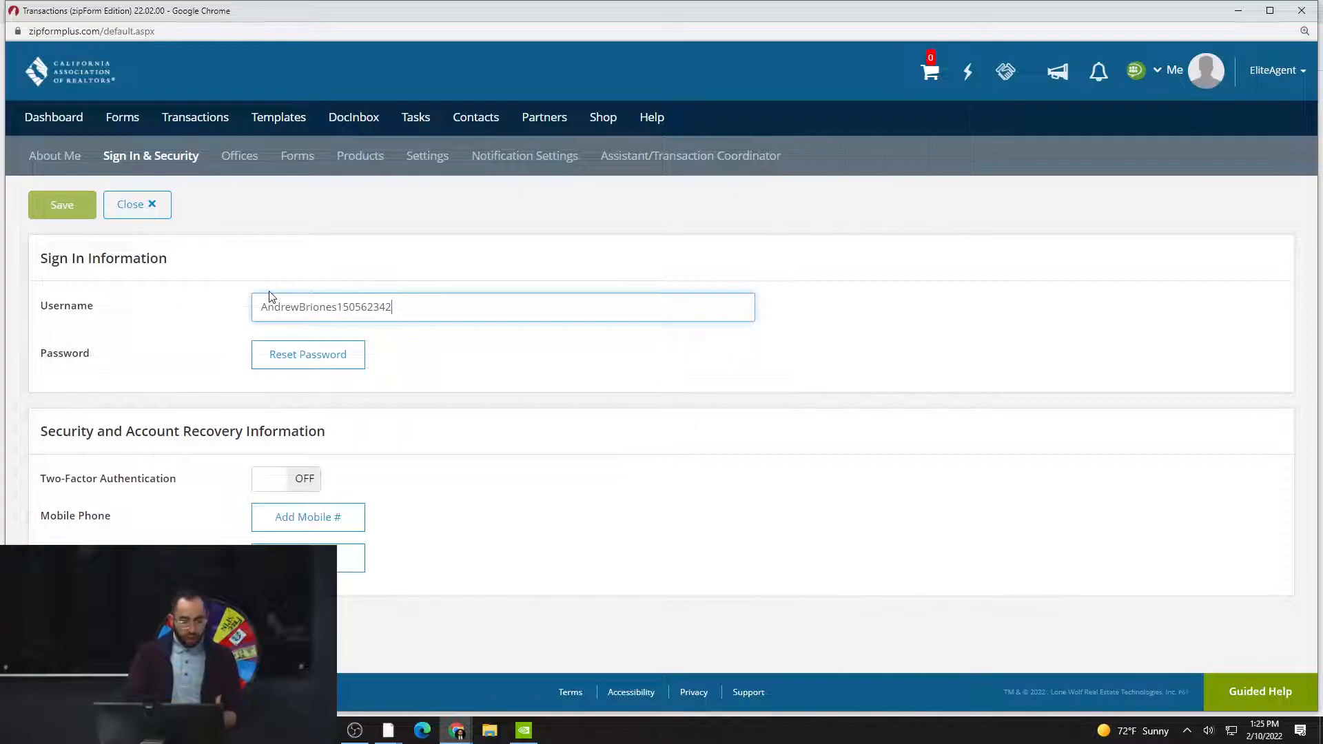
drag(401, 301, 234, 308)
click(435, 316)
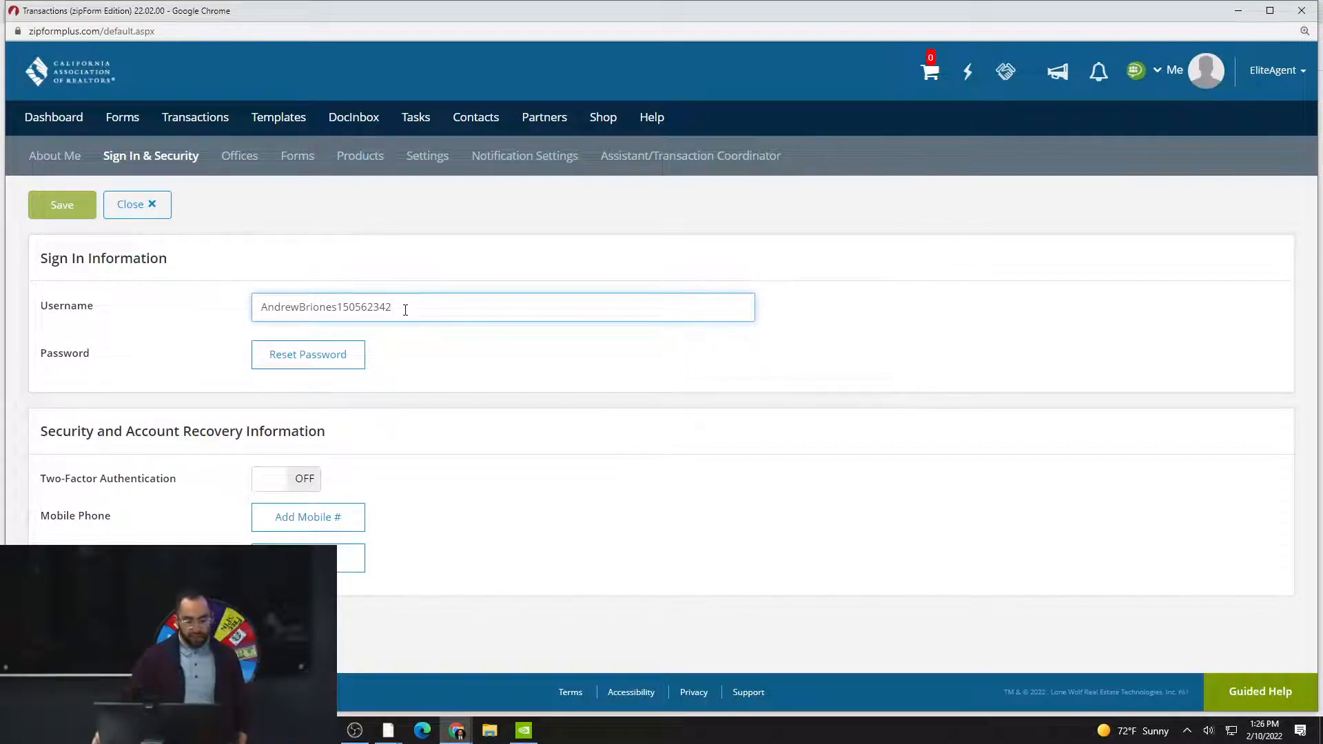
click(403, 218)
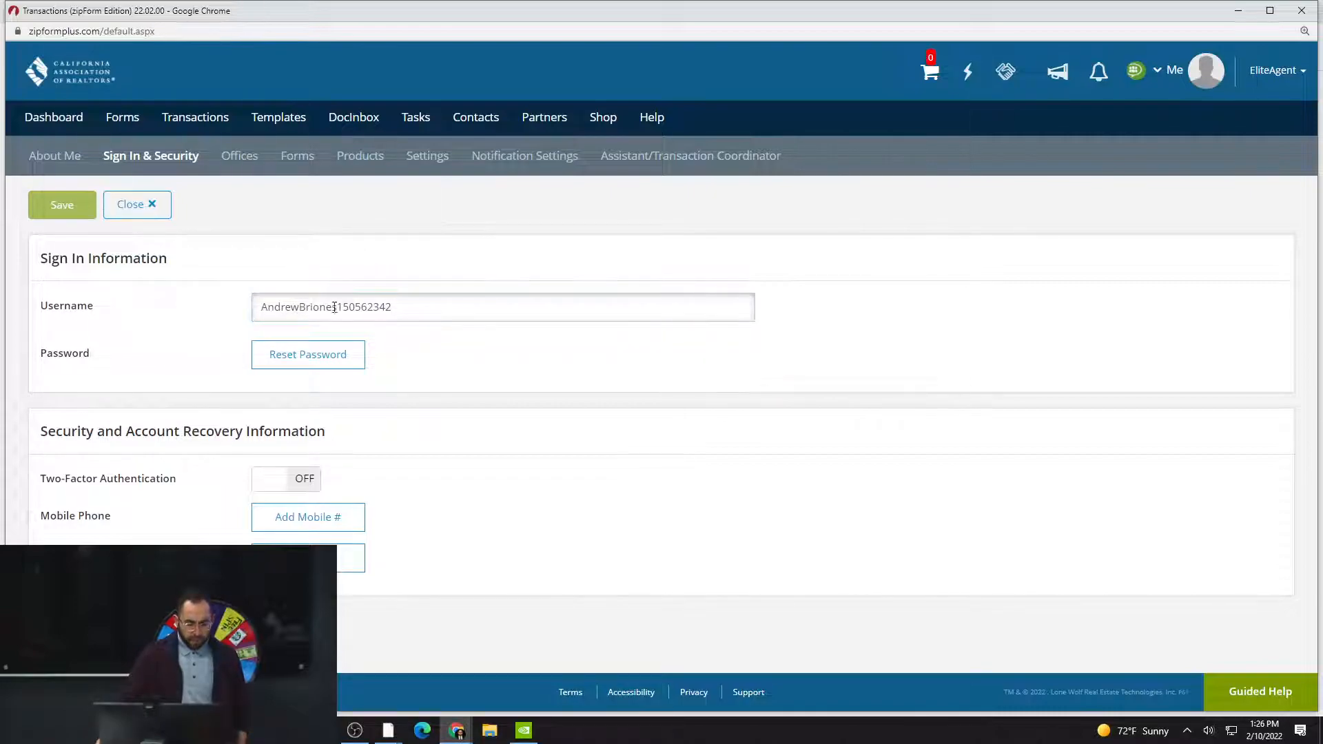
click(423, 304)
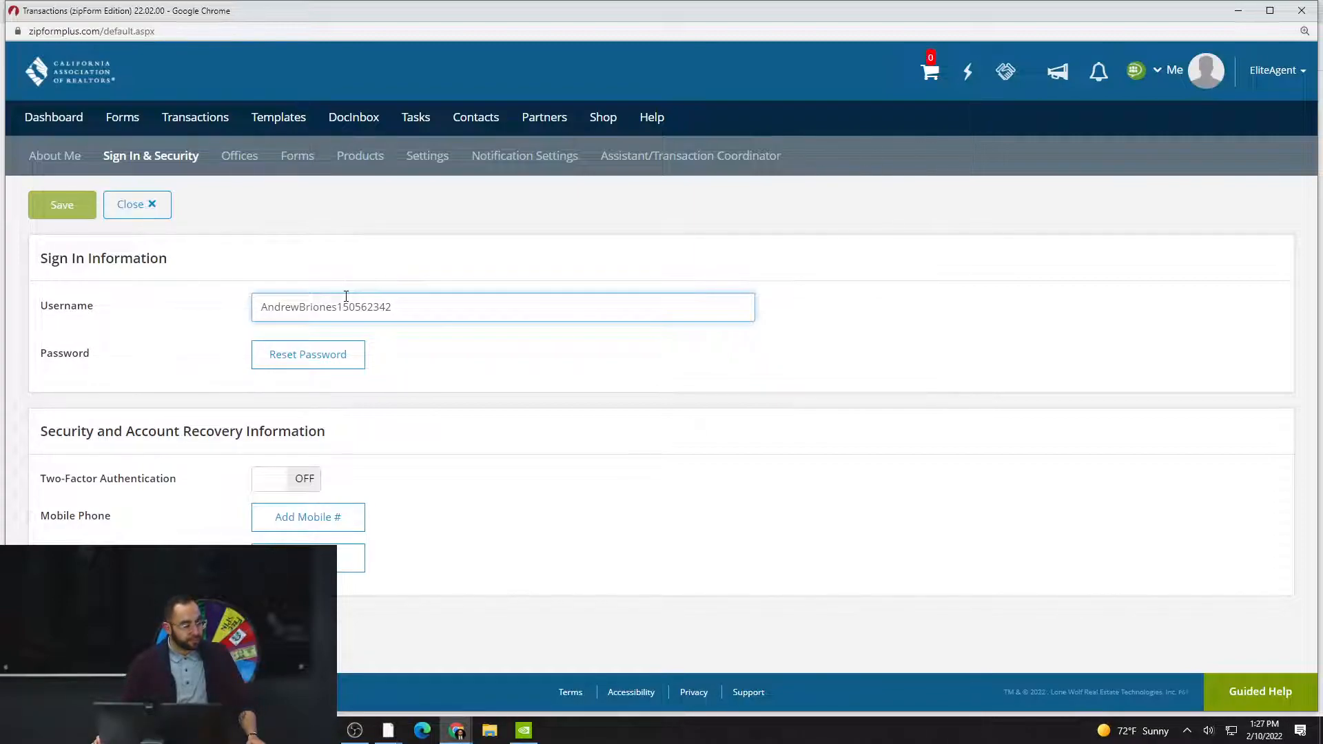
click(397, 228)
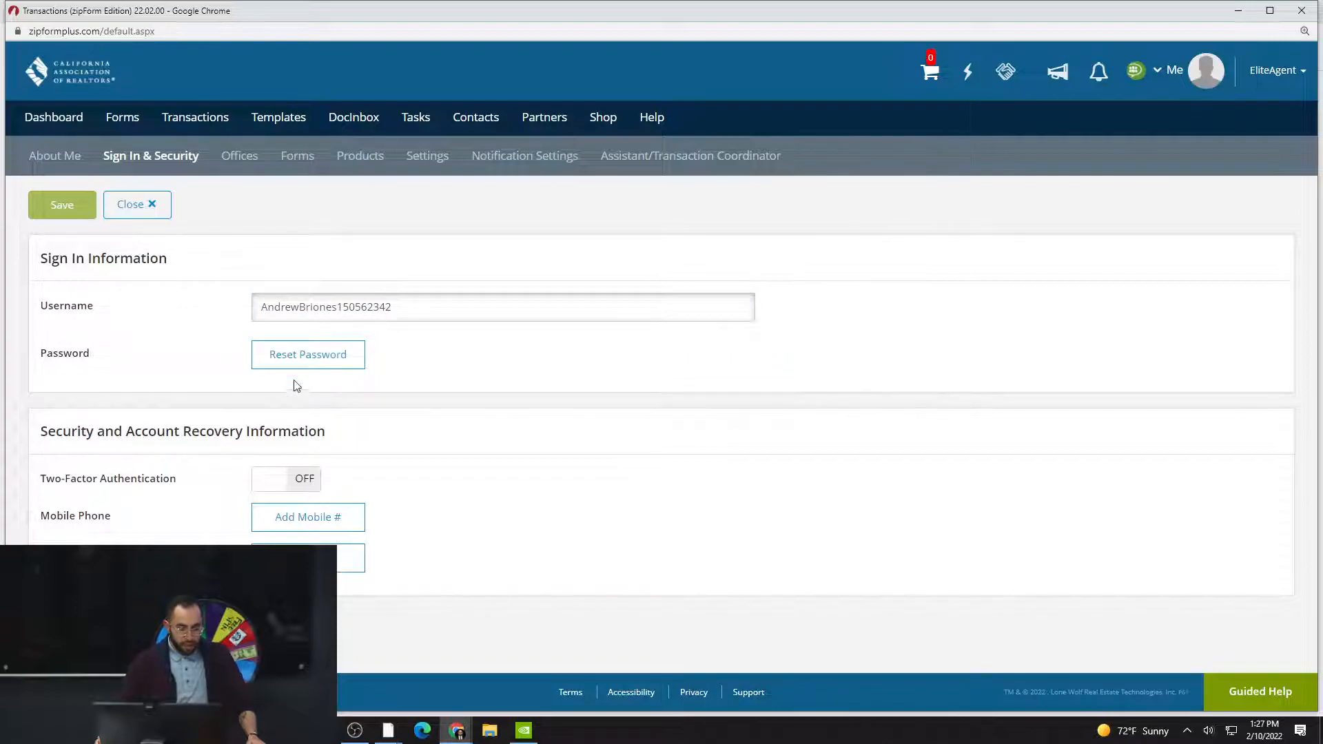
click(399, 305)
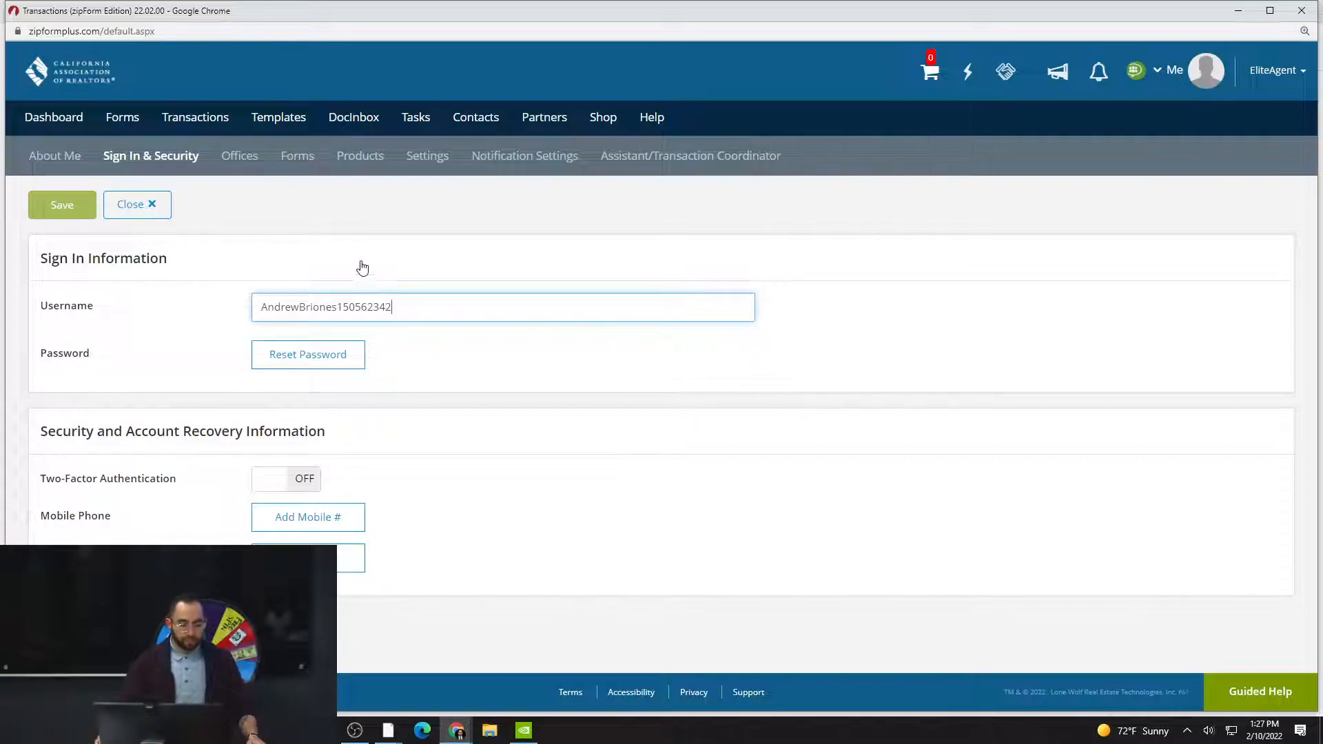
- Show the Offices tab's My Company Information, with the Palmdale, CA office address and phone
click(242, 158)
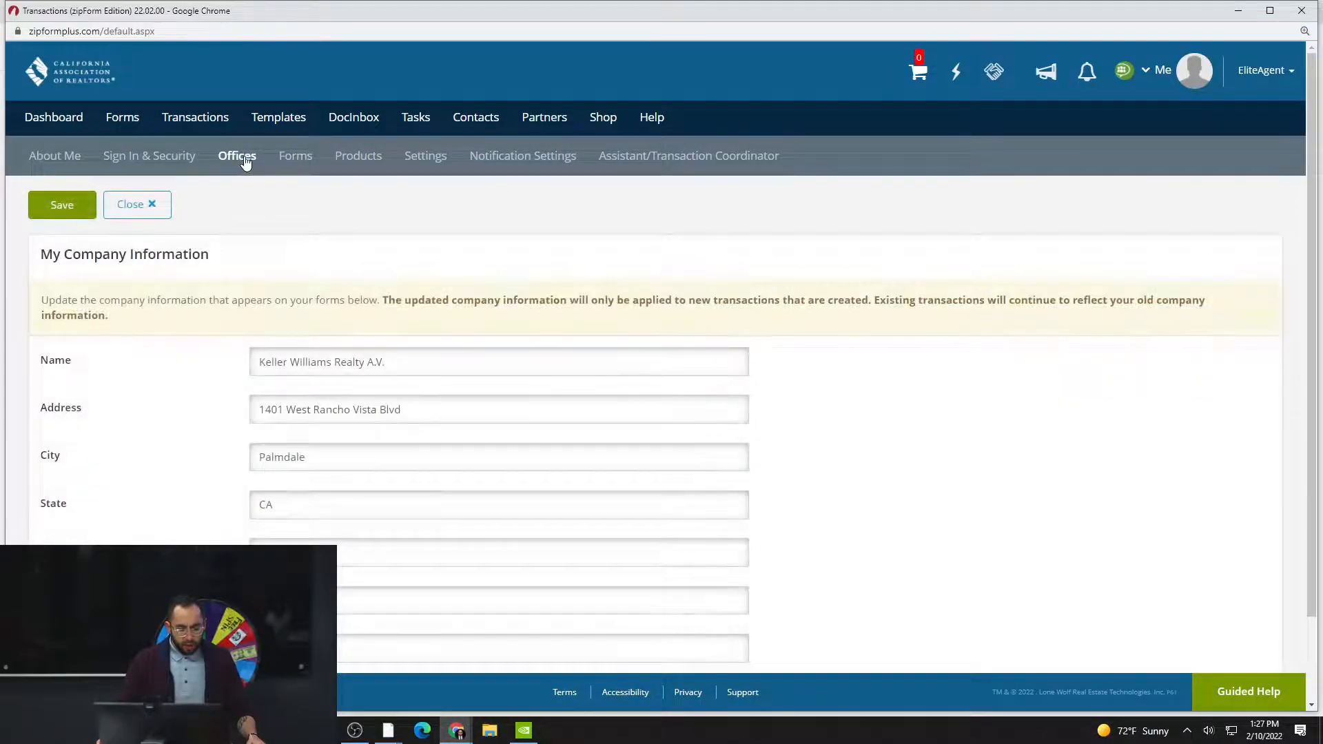
scroll(166, 279, down, 1)
scroll(165, 279, down, 1)
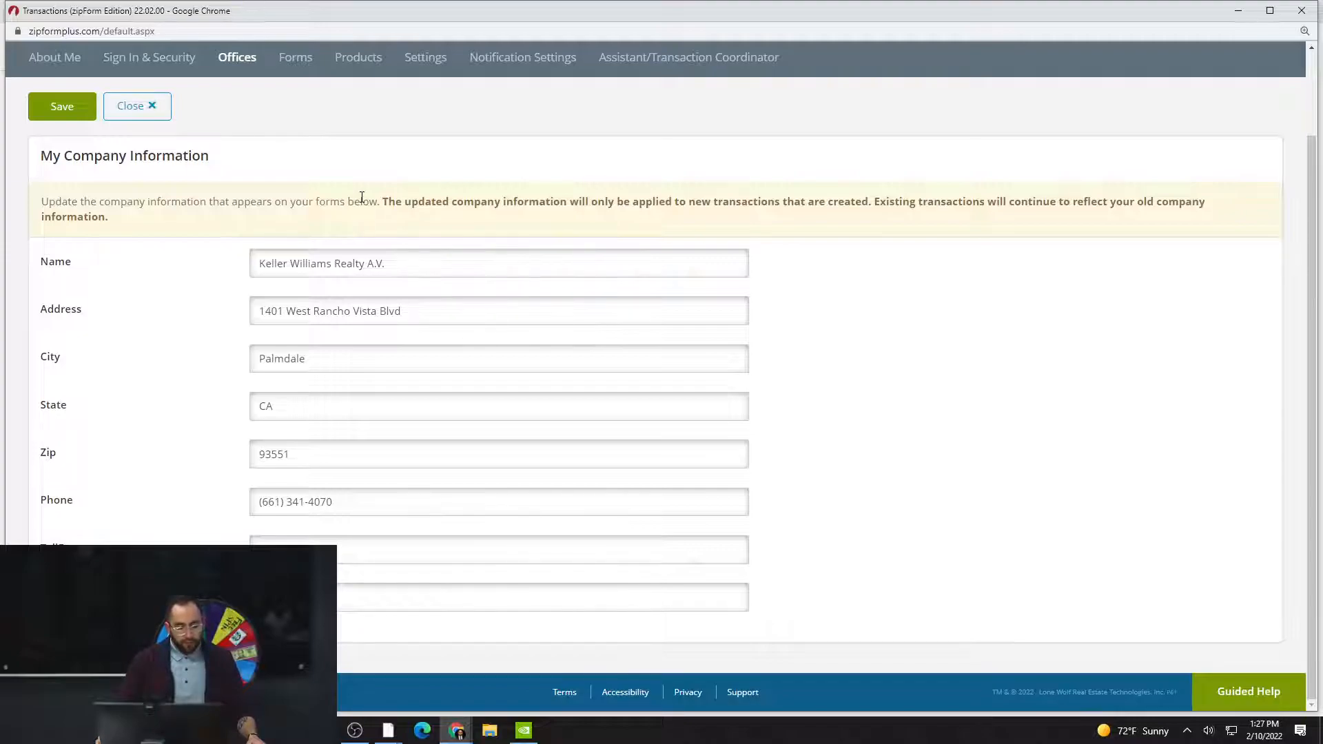
scroll(359, 204, up, 1)
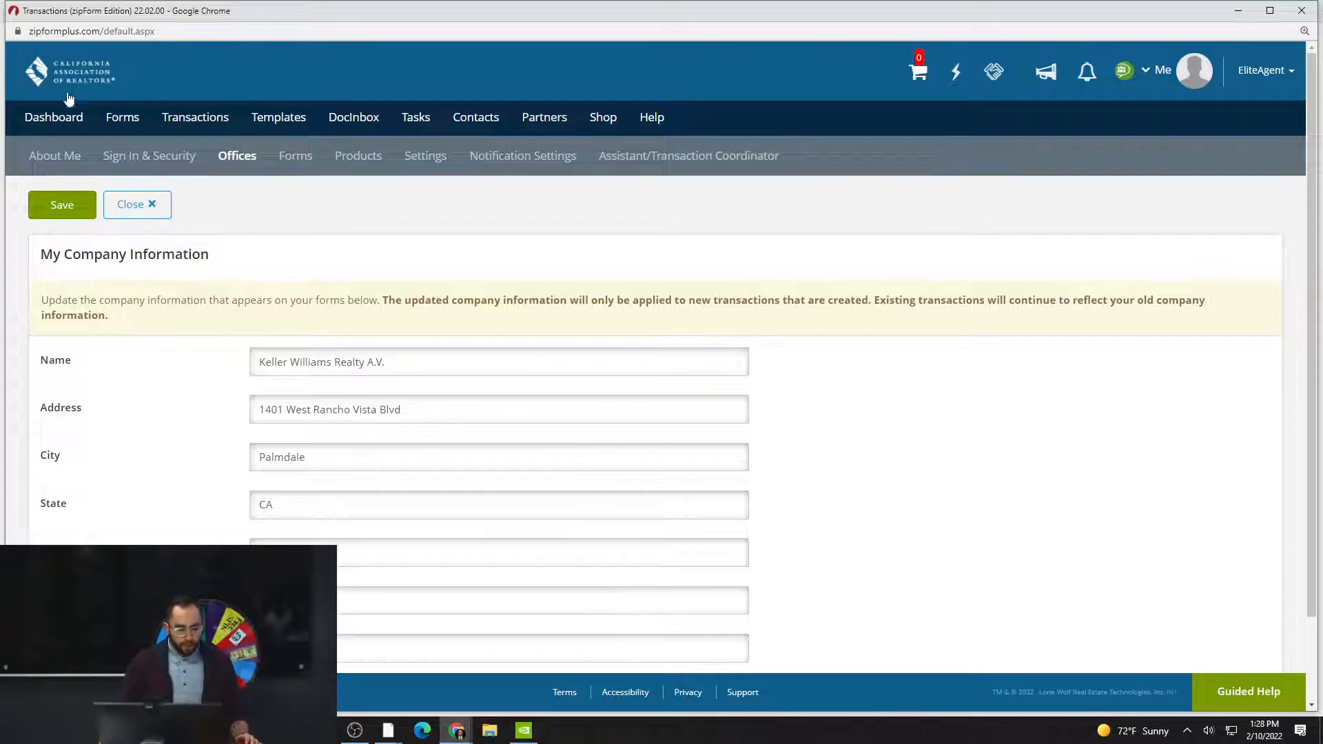
- Go to the Dashboard and close both its feature tour and the Guided Help panel
click(60, 119)
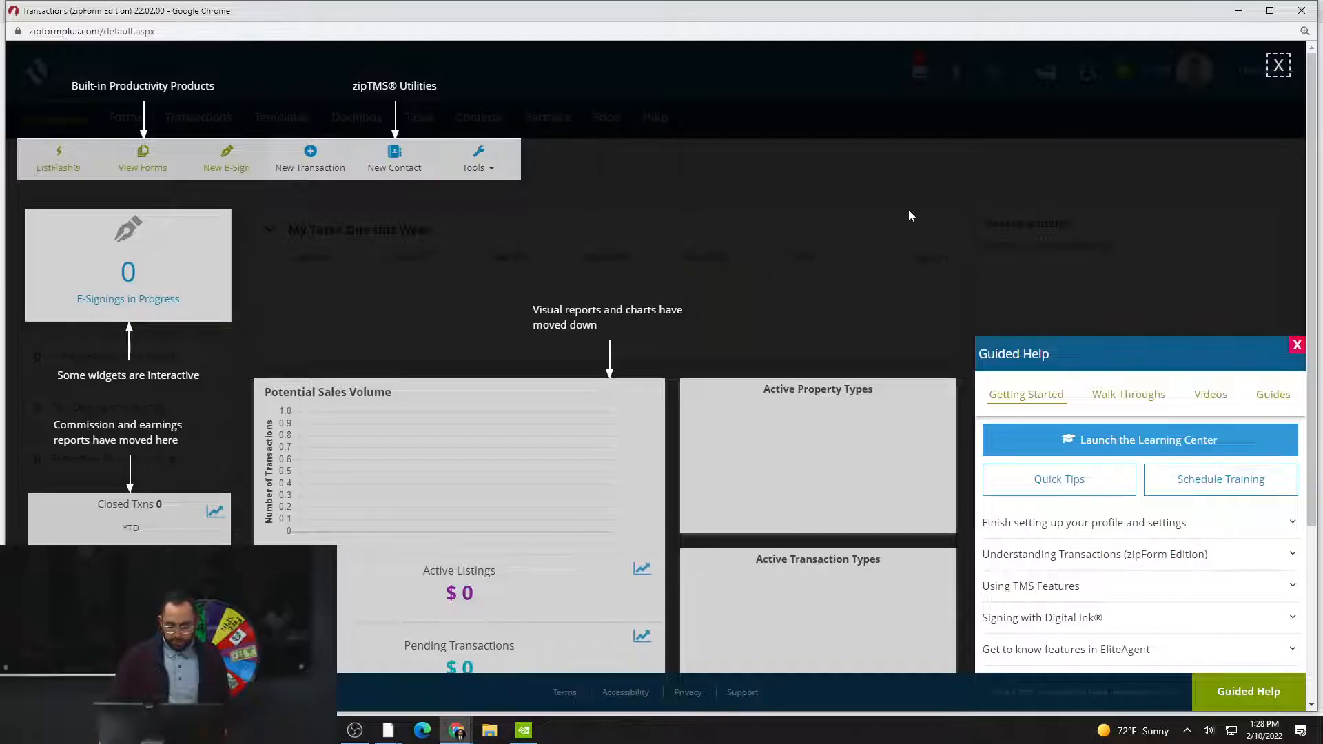
click(1280, 65)
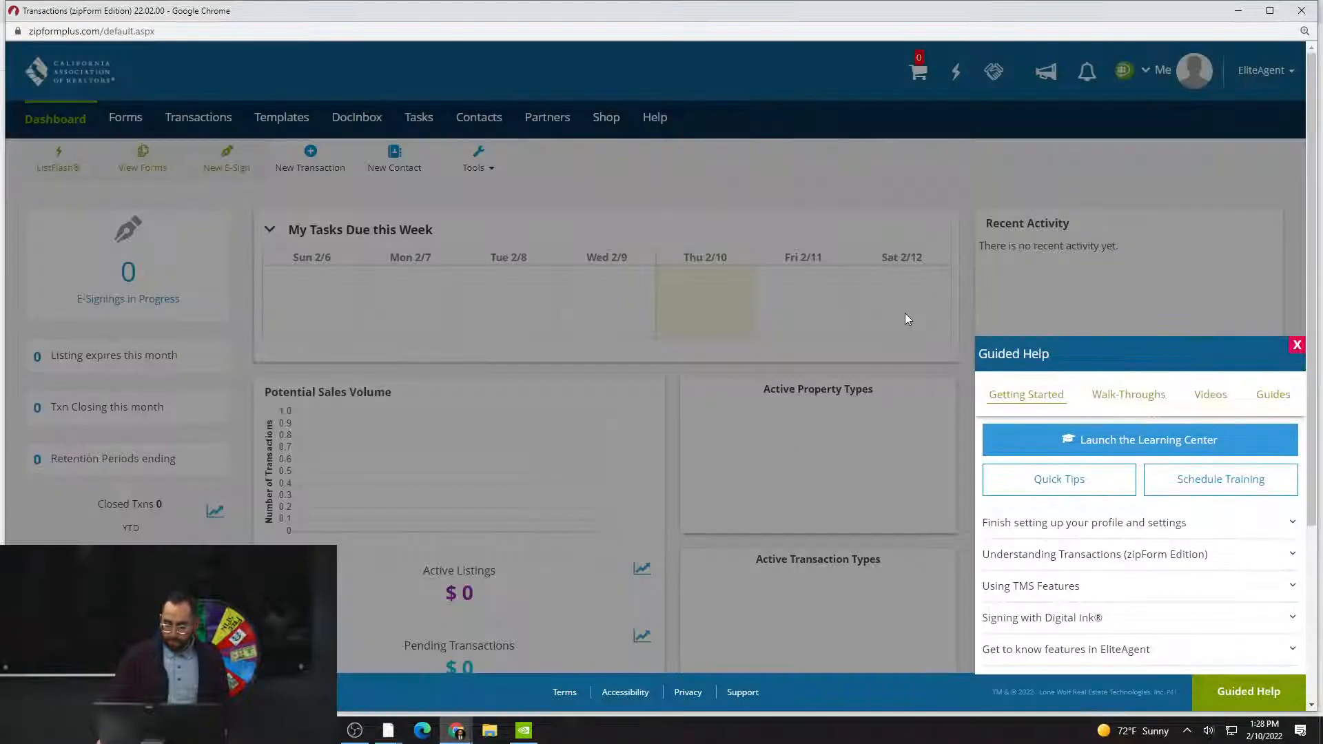
click(1297, 345)
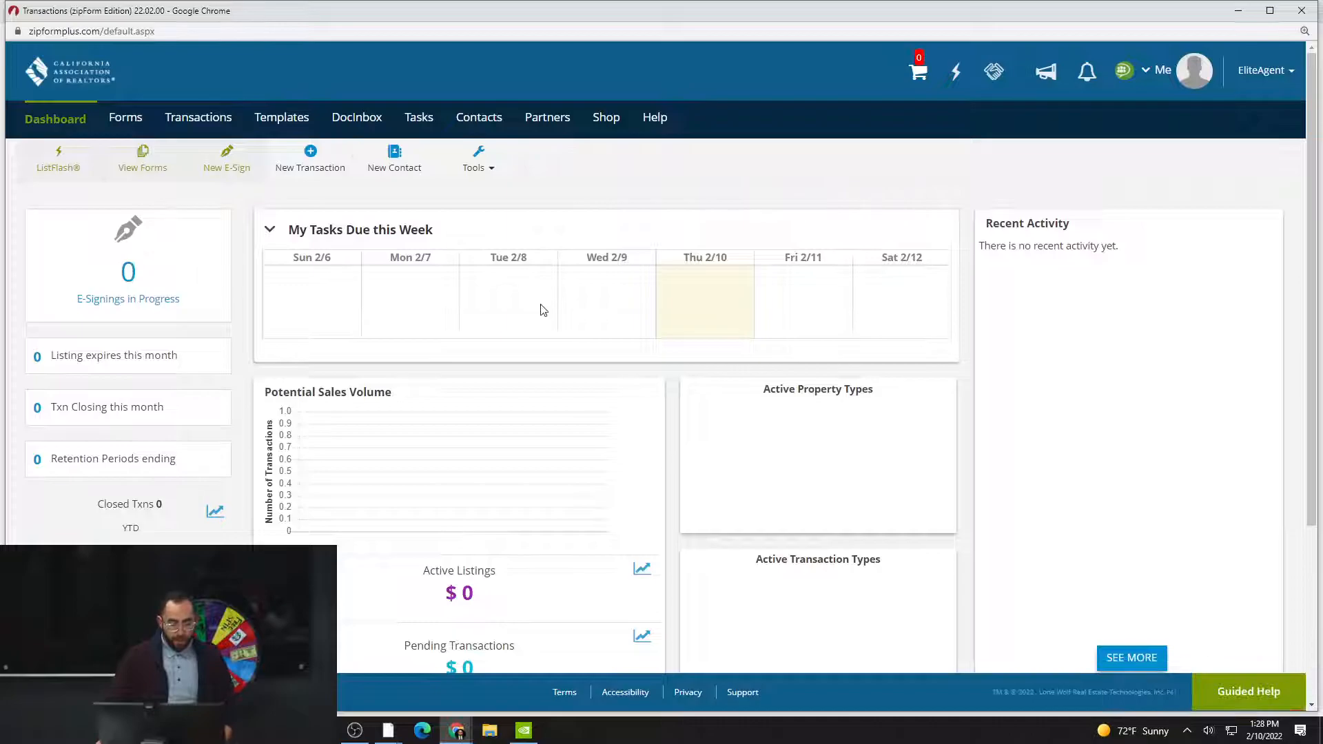
- Open Forms and close its walkthrough overlay to reveal the C.A.R. form library
click(129, 117)
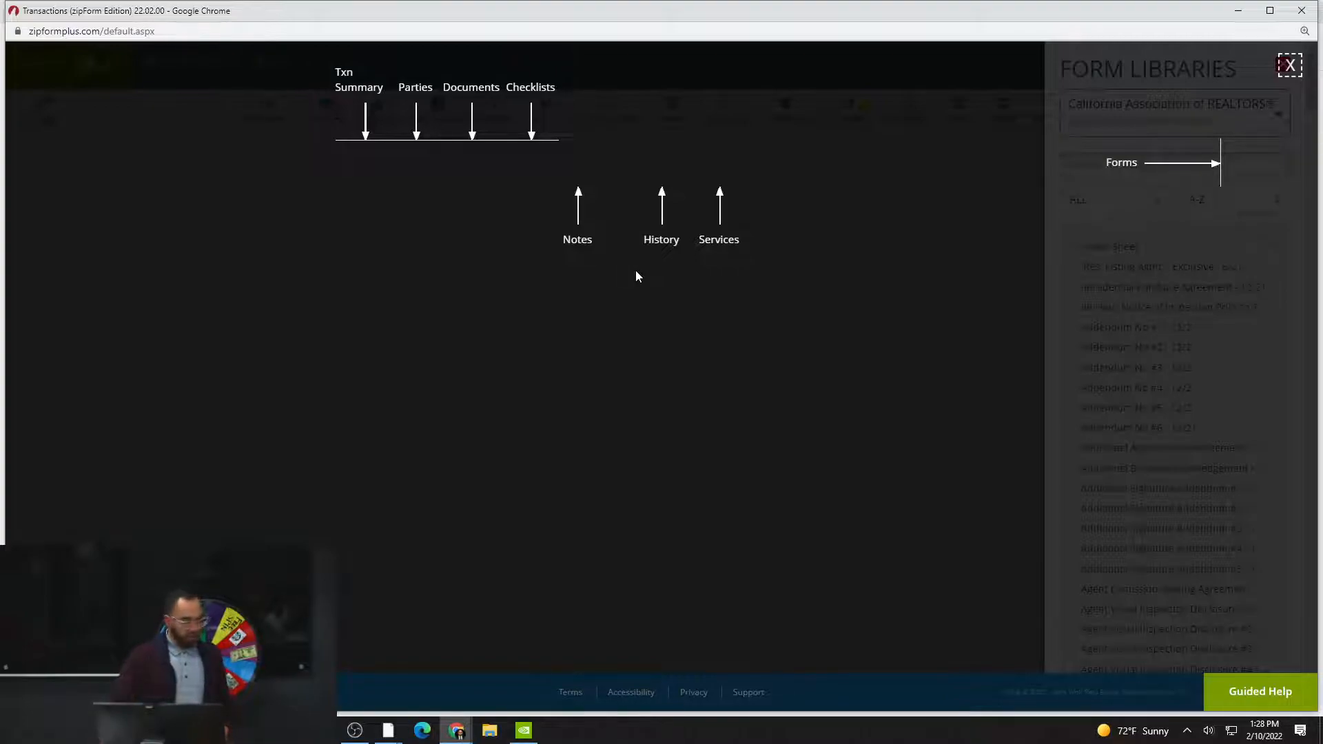
click(1291, 66)
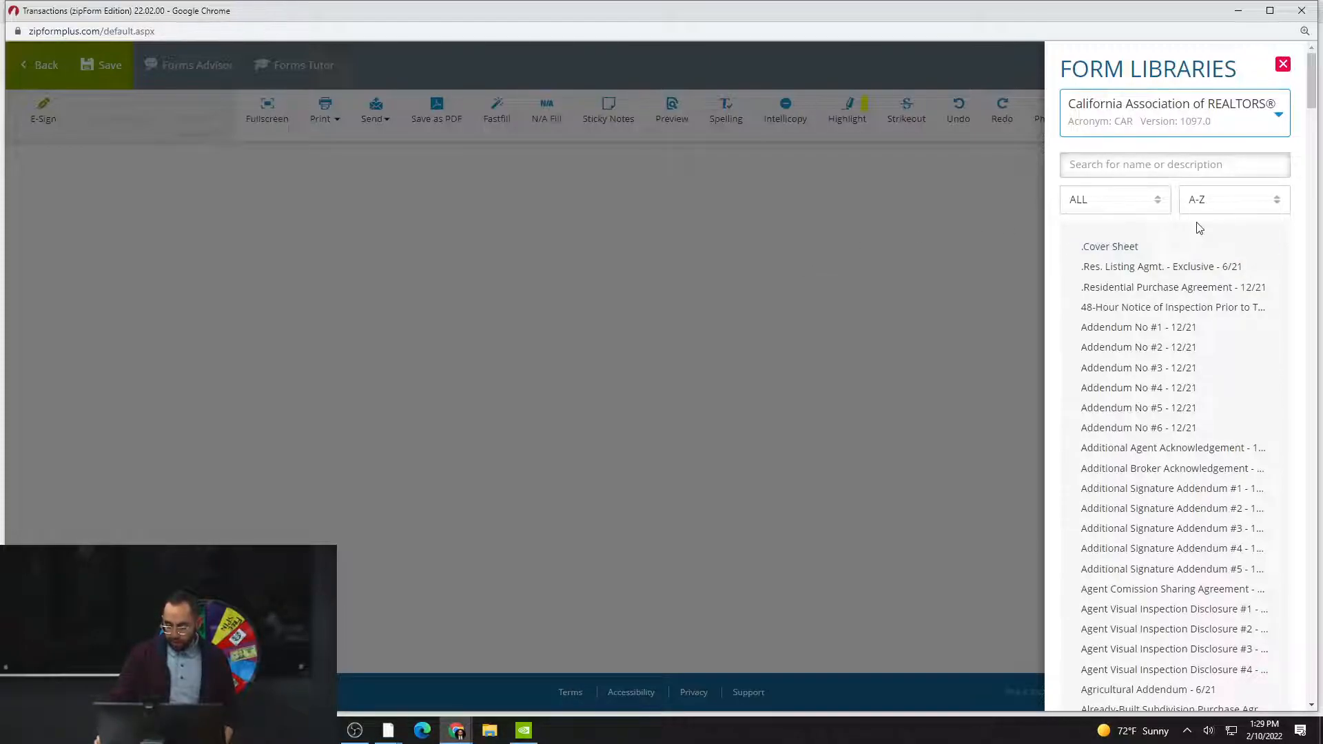
scroll(1193, 285, down, 3)
scroll(1191, 285, down, 5)
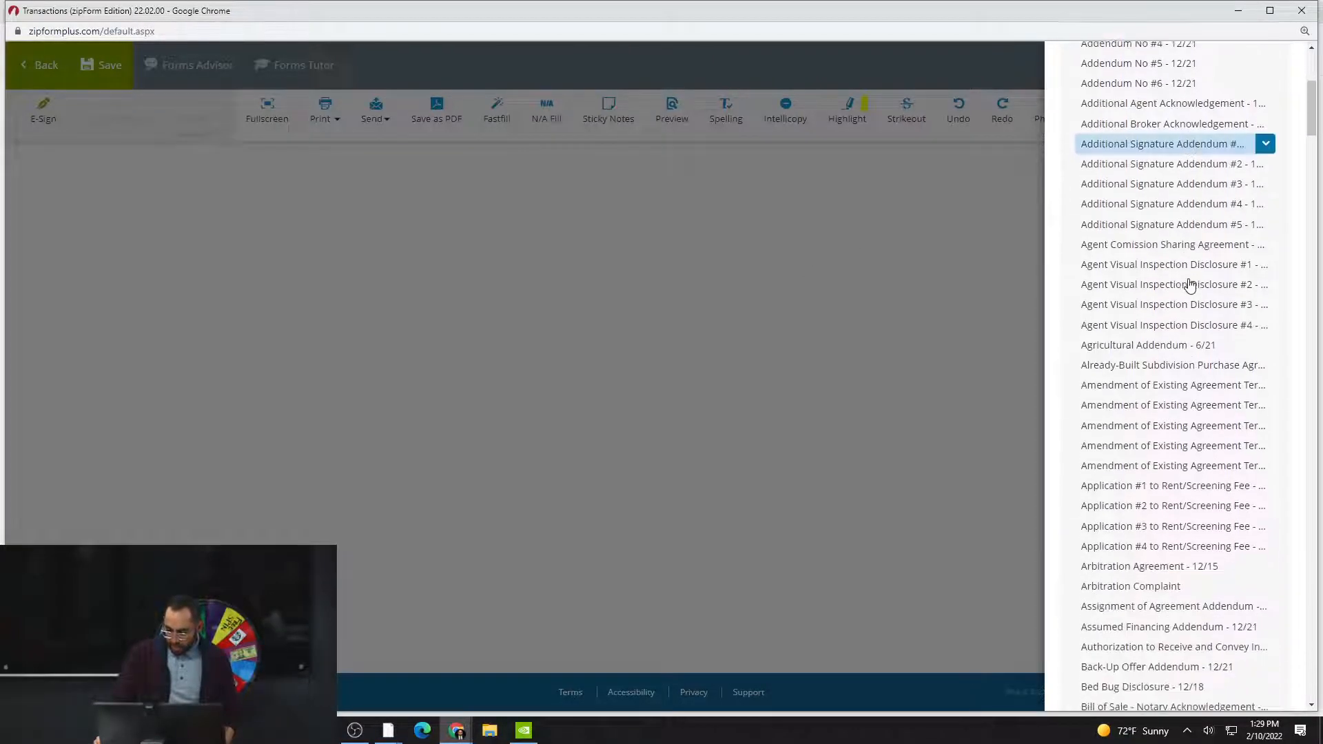
scroll(1187, 285, down, 15)
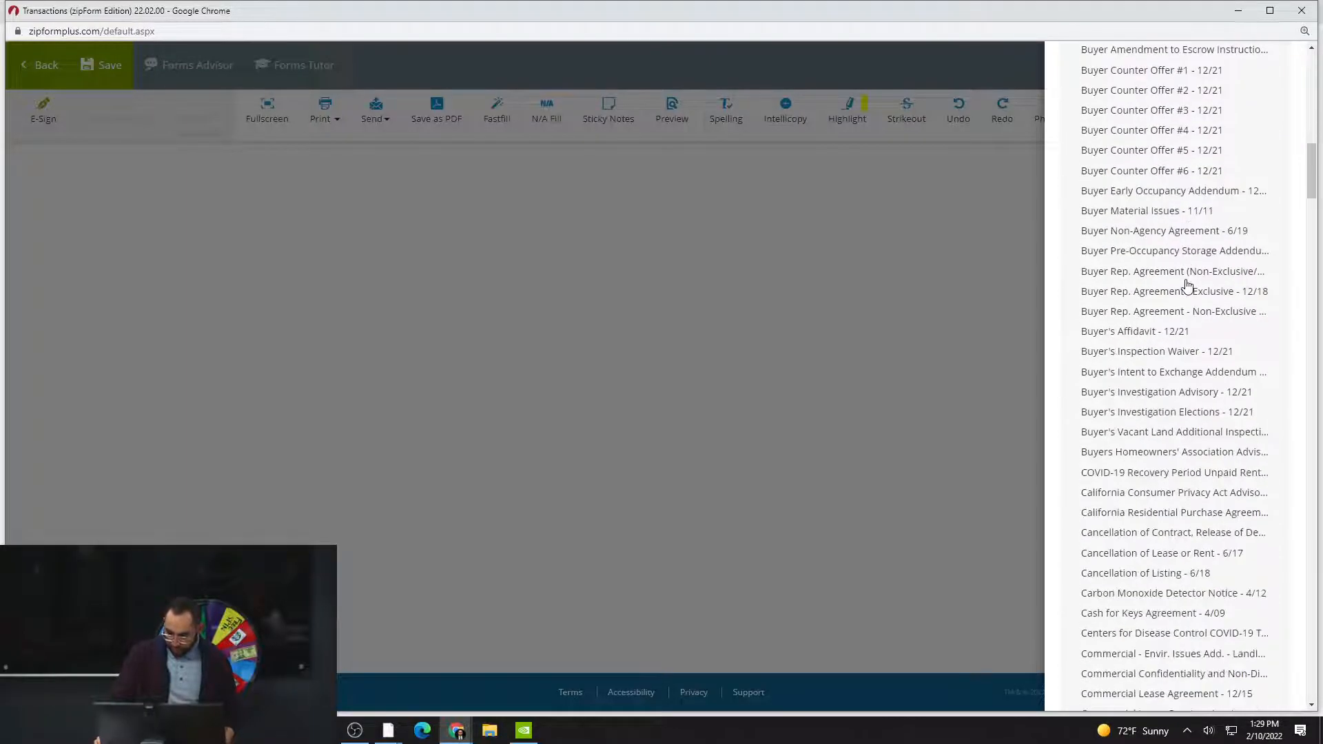
scroll(1186, 285, down, 8)
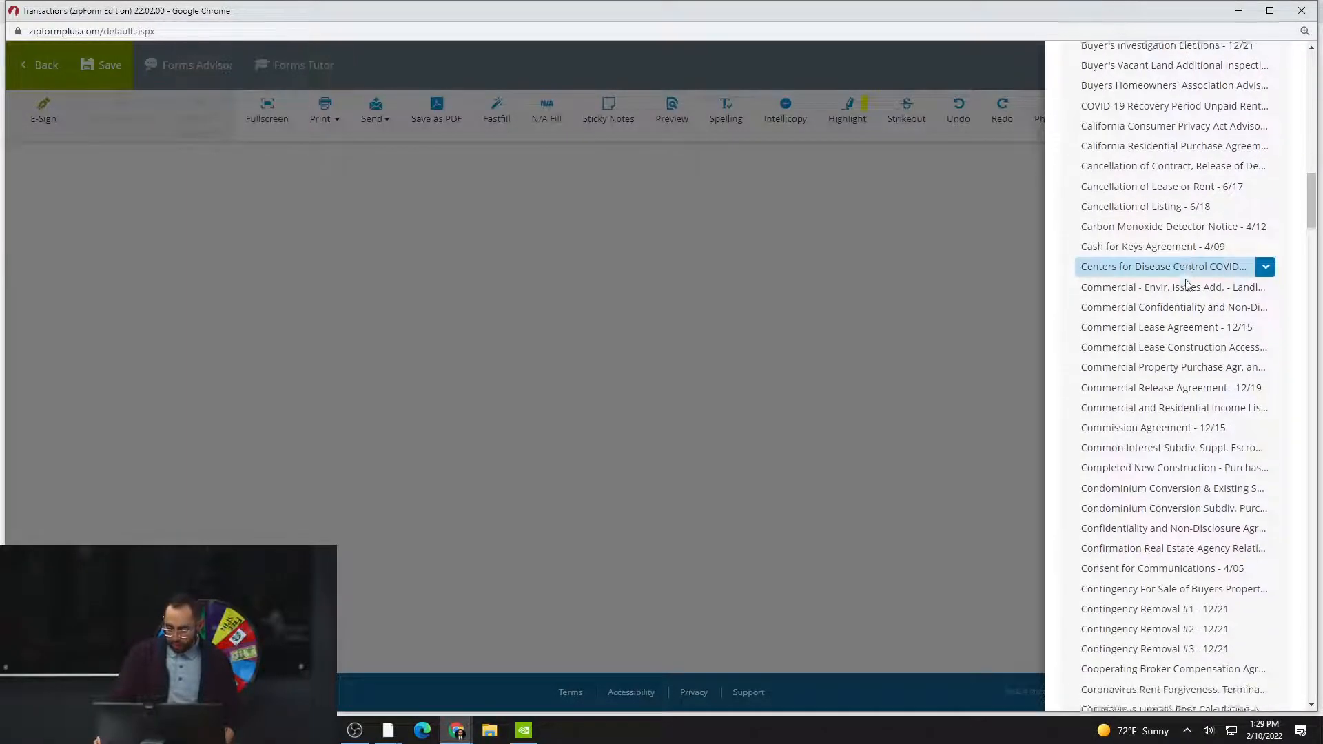
scroll(1186, 284, down, 20)
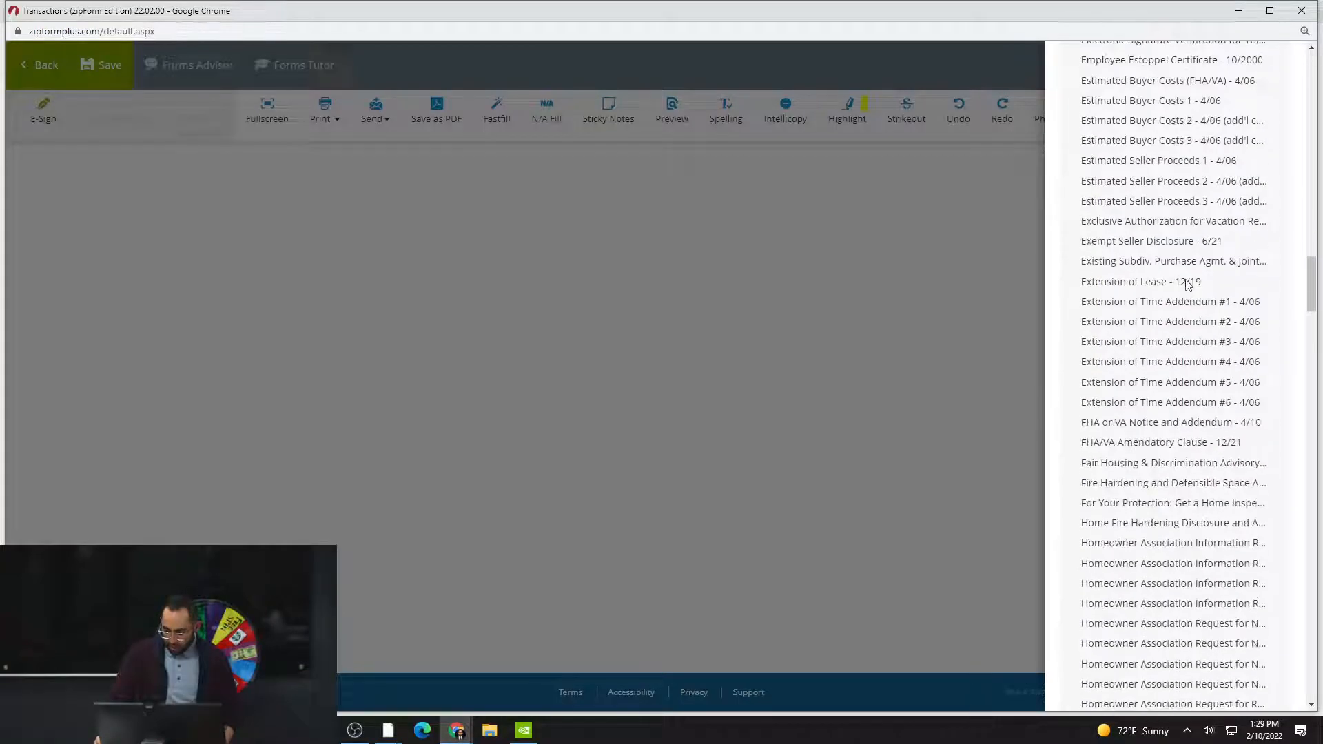
scroll(1187, 286, down, 15)
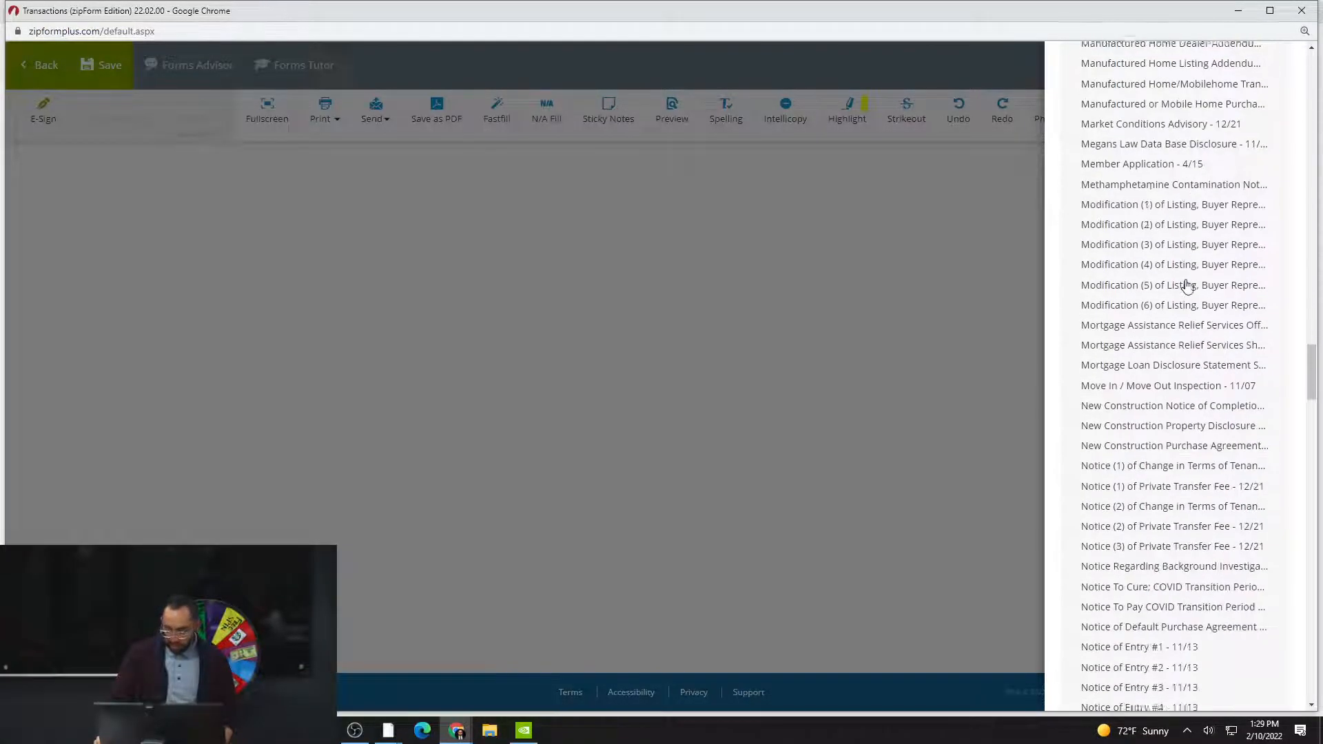
scroll(1187, 285, down, 20)
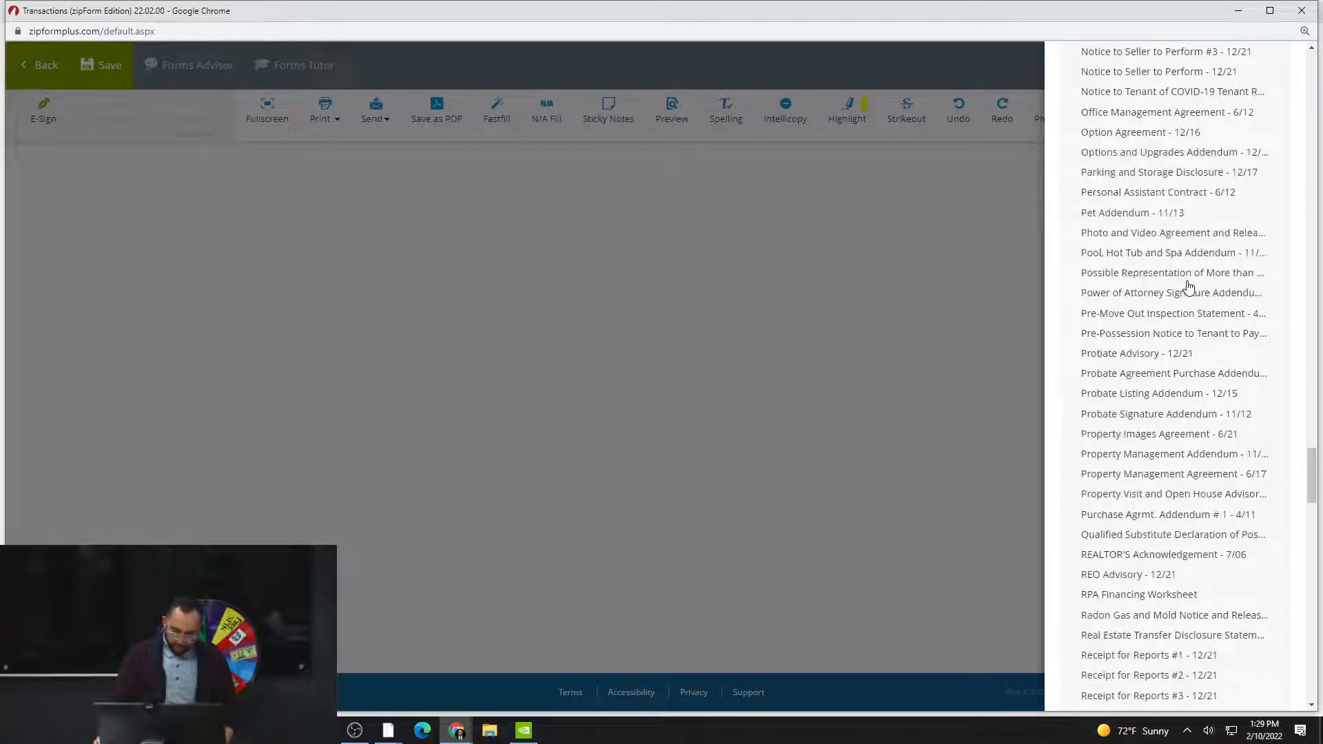
scroll(1188, 286, down, 20)
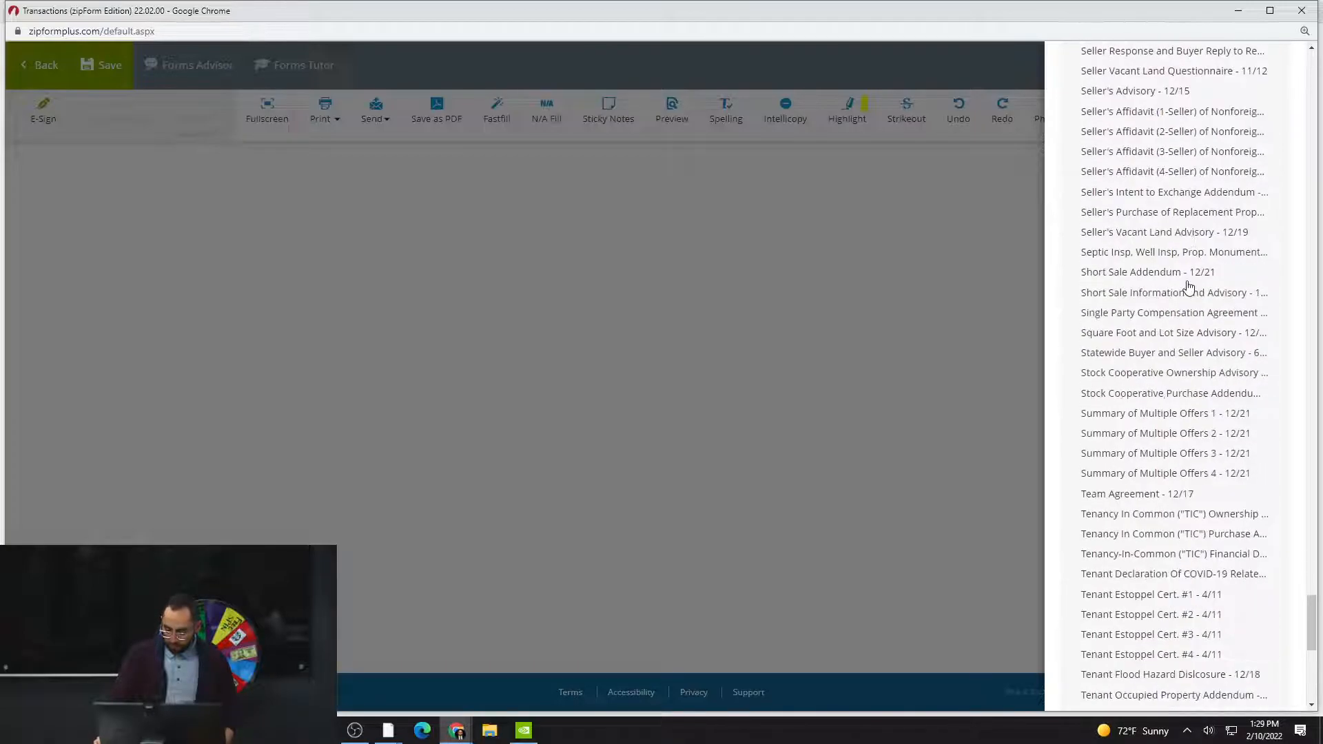
scroll(1181, 286, up, 20)
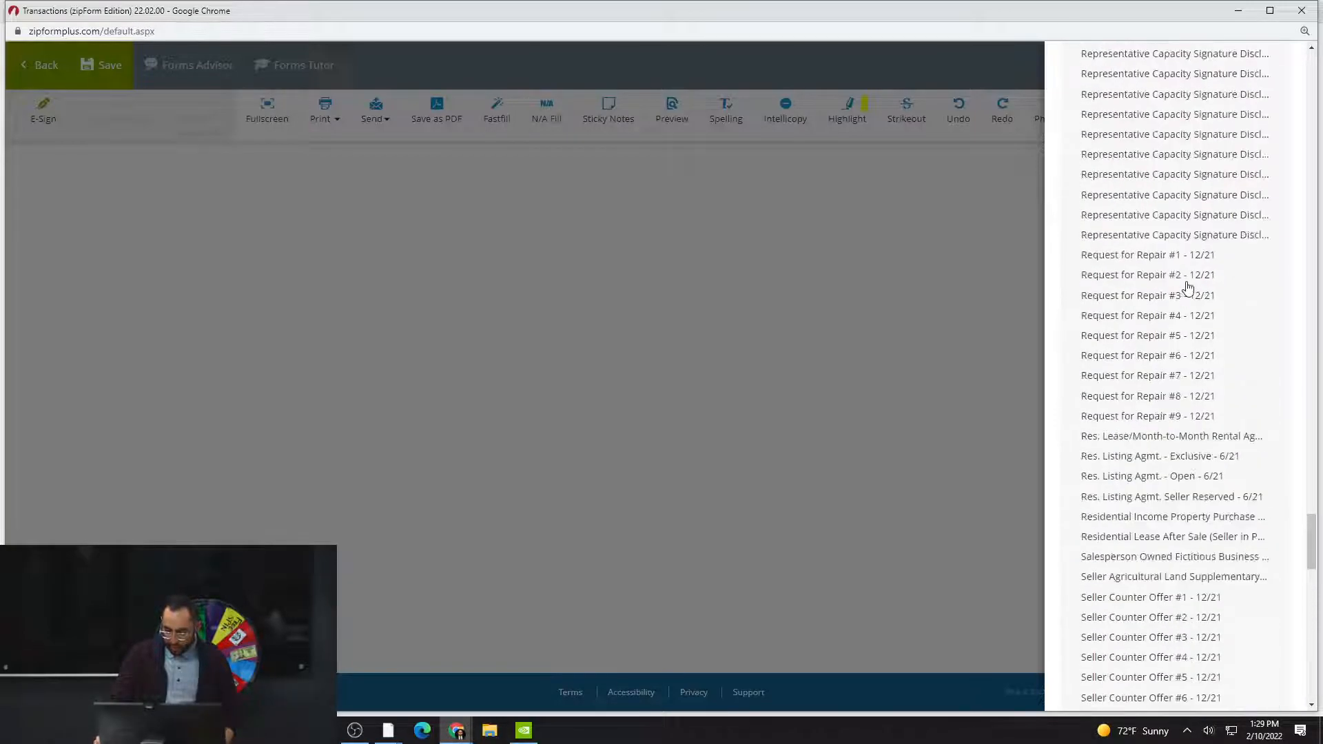
drag(1316, 452, 1314, 68)
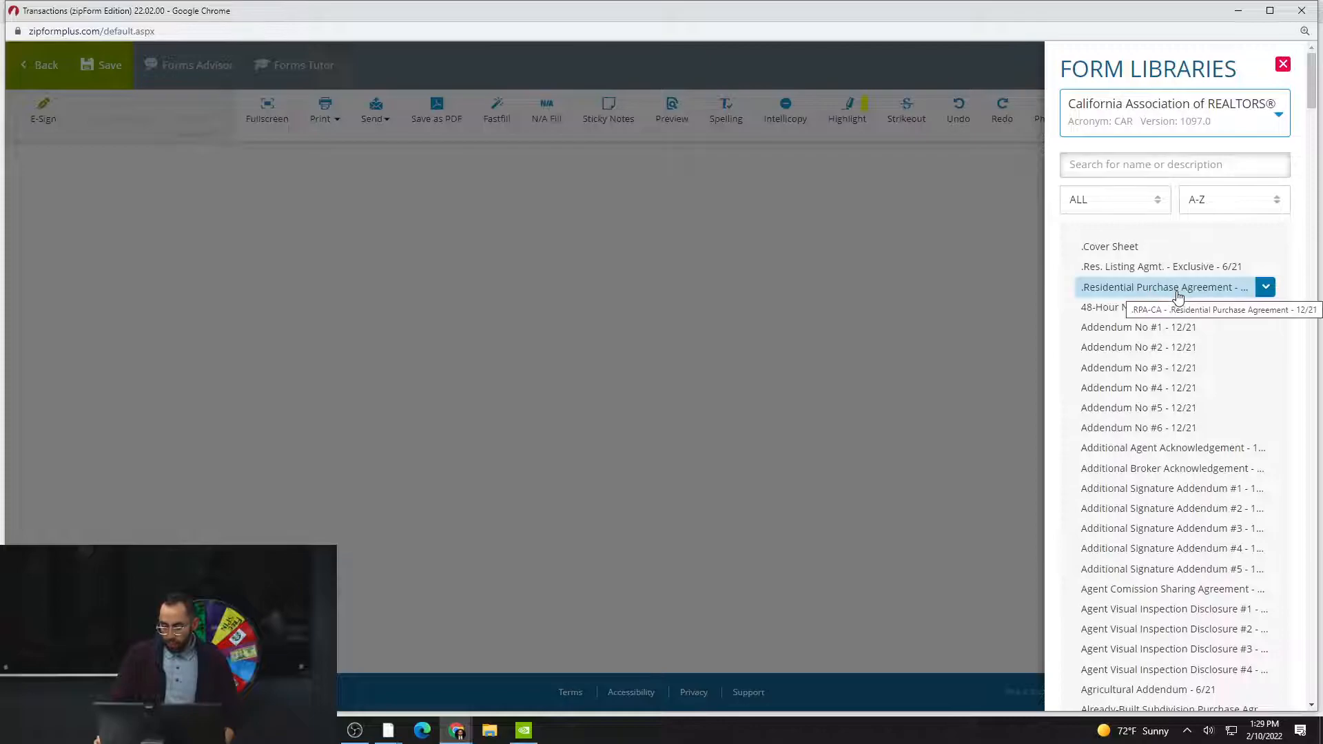
click(1149, 164)
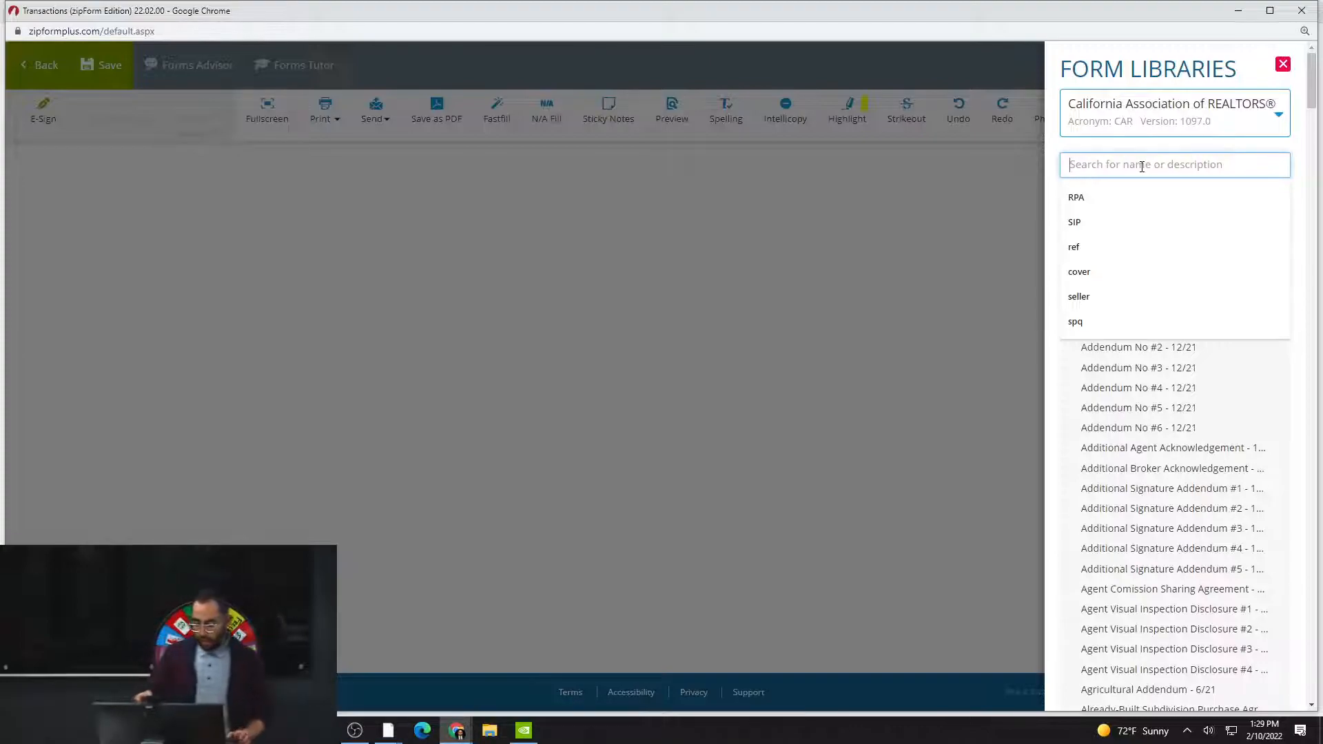
- Search the form library for 'RPA' and add Residential Purchase Agreement - 12/21
text(RPA)
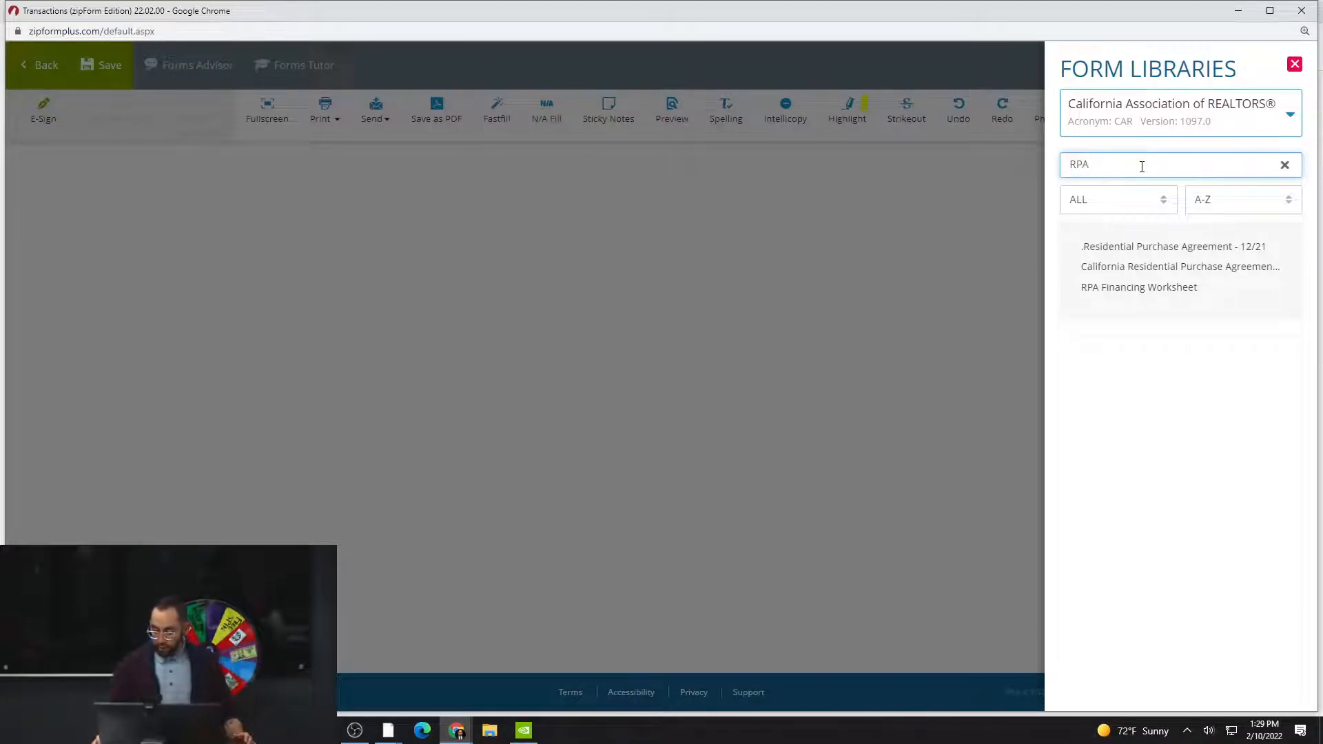
click(1172, 247)
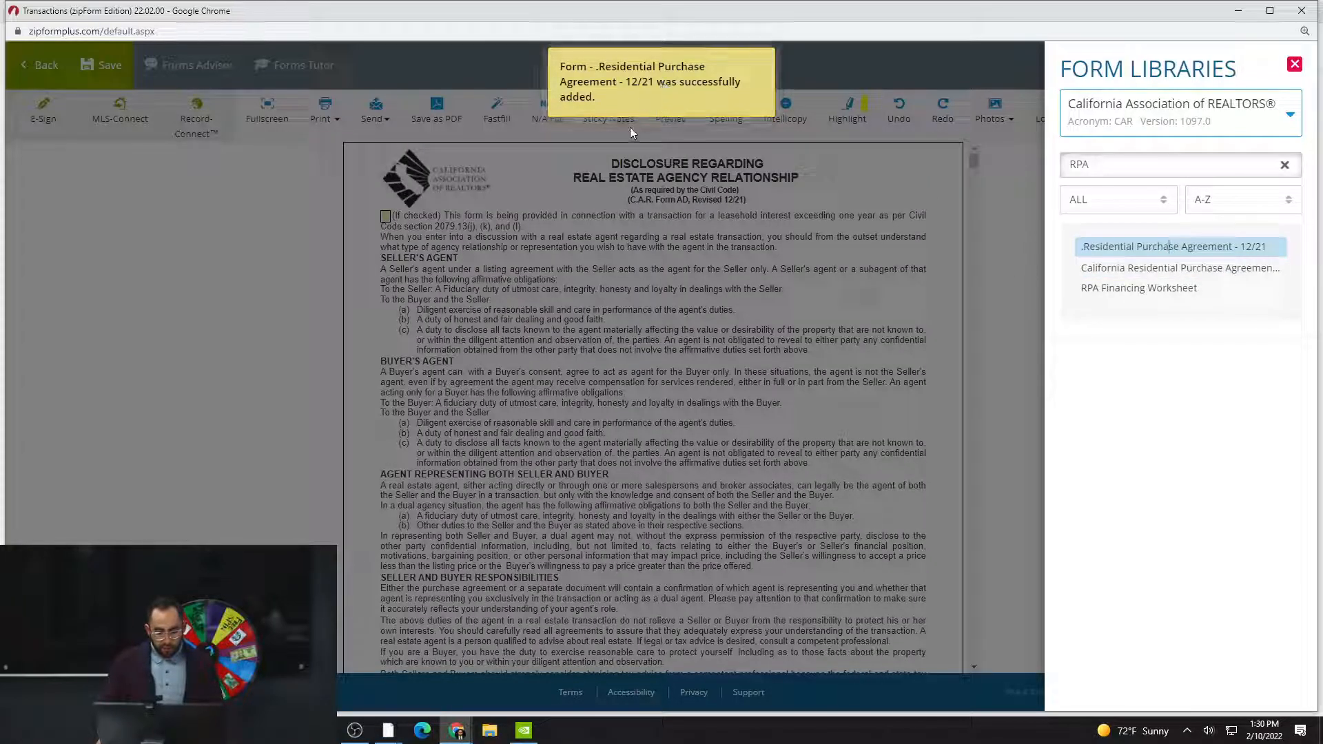
- Close the form library and scroll through the AD agency disclosure form, ending at the top
click(1002, 260)
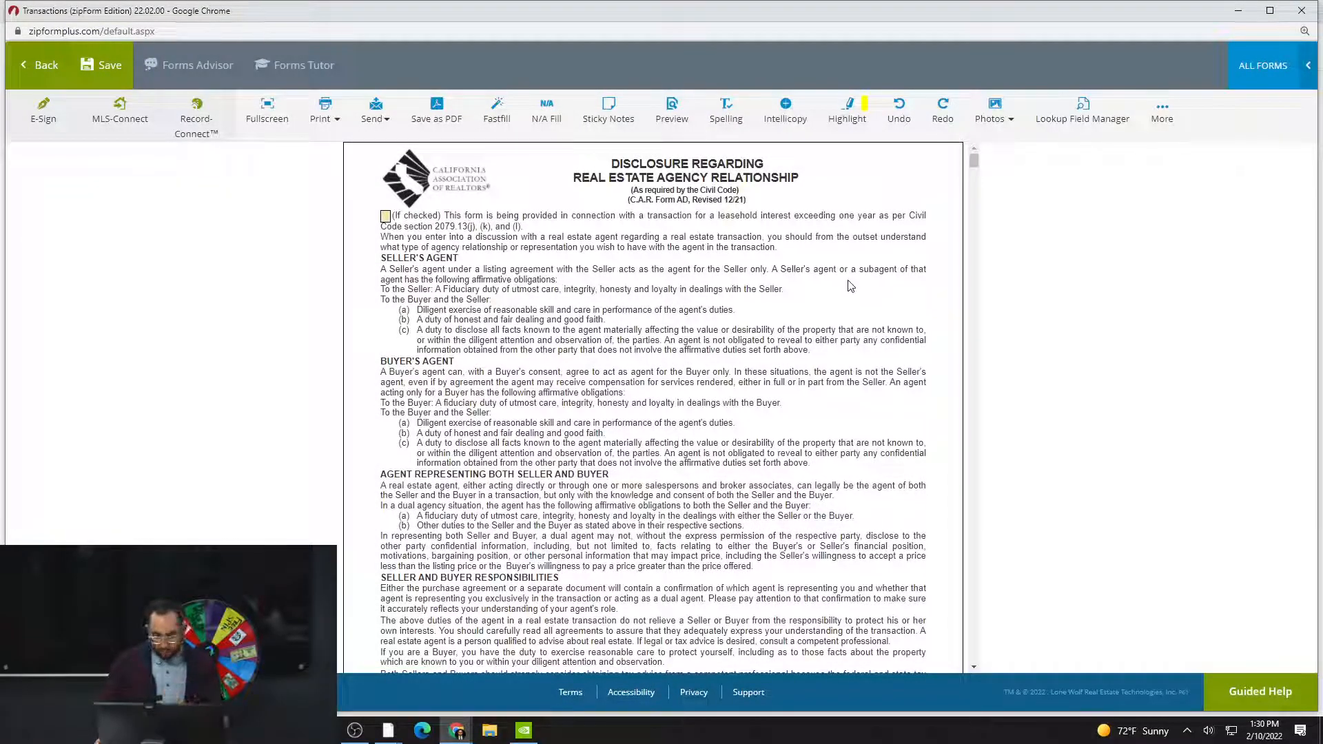
scroll(851, 286, down, 4)
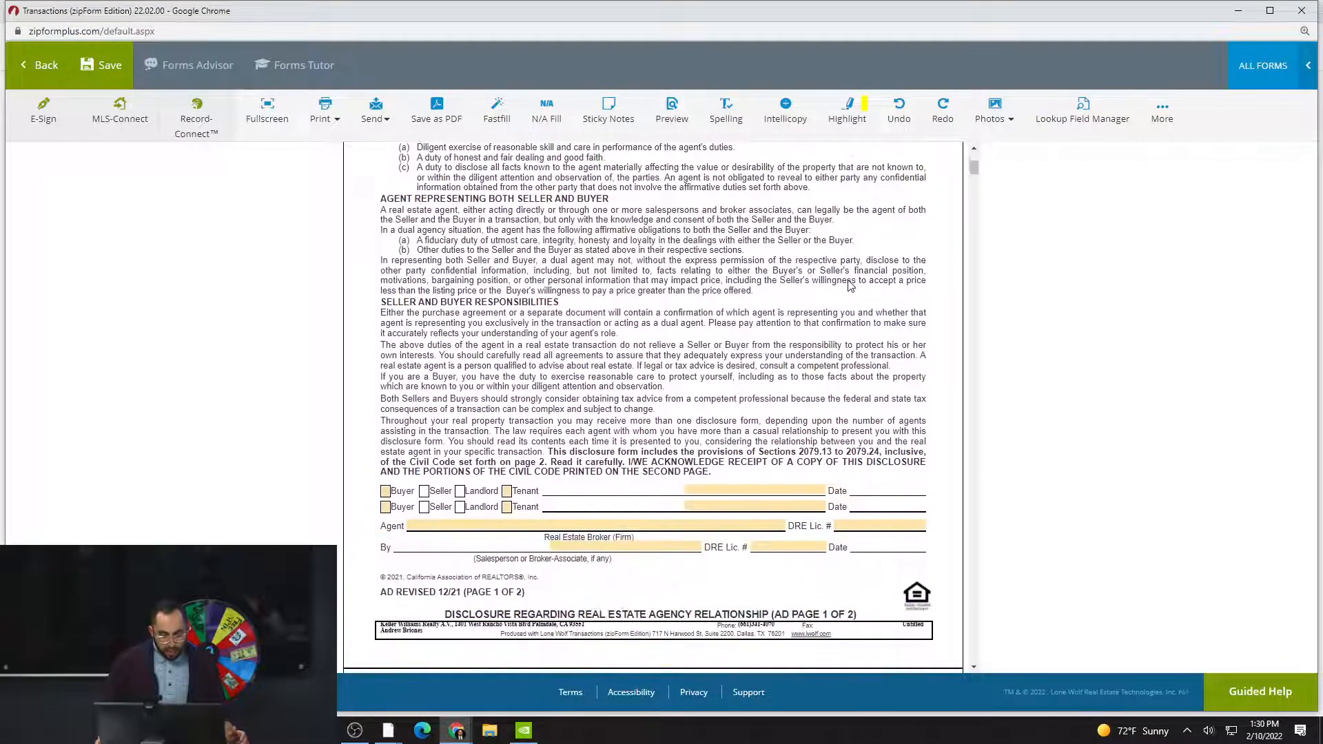
scroll(849, 282, down, 1)
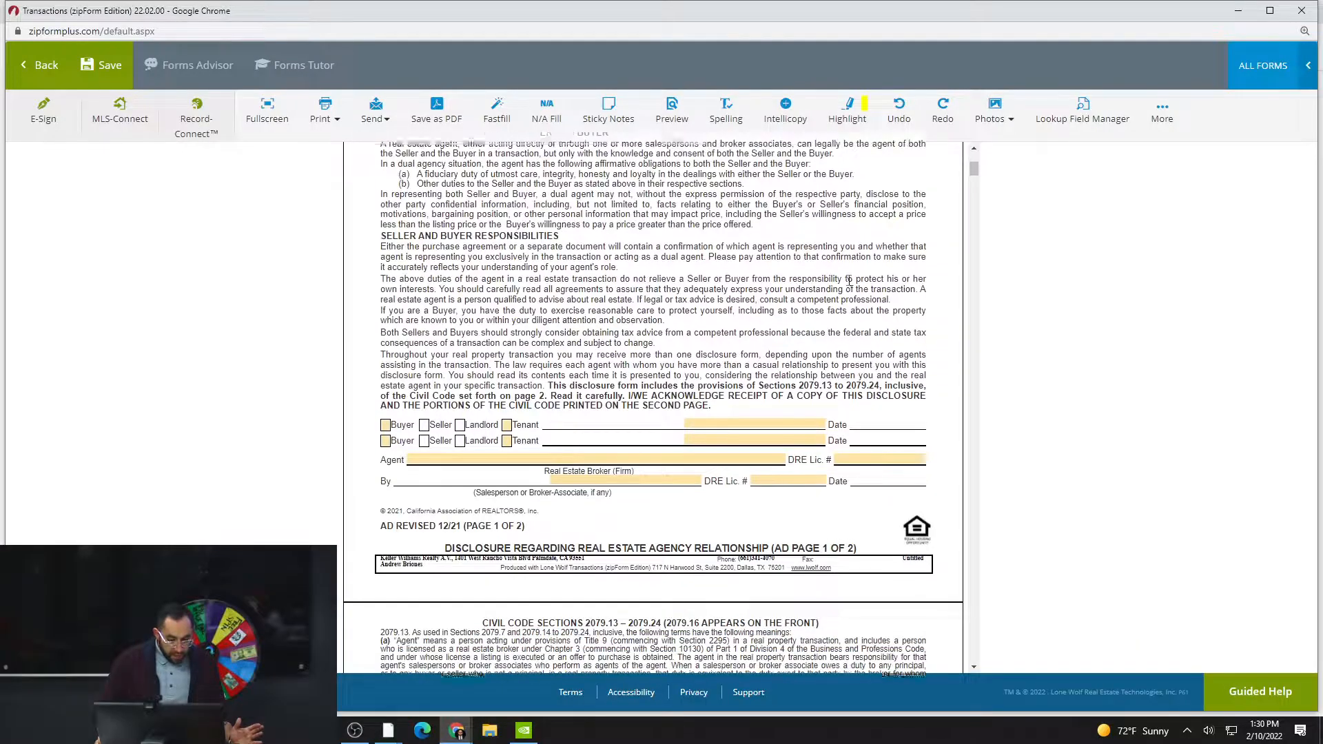
scroll(851, 286, up, 4)
scroll(850, 286, up, 1)
scroll(851, 286, down, 20)
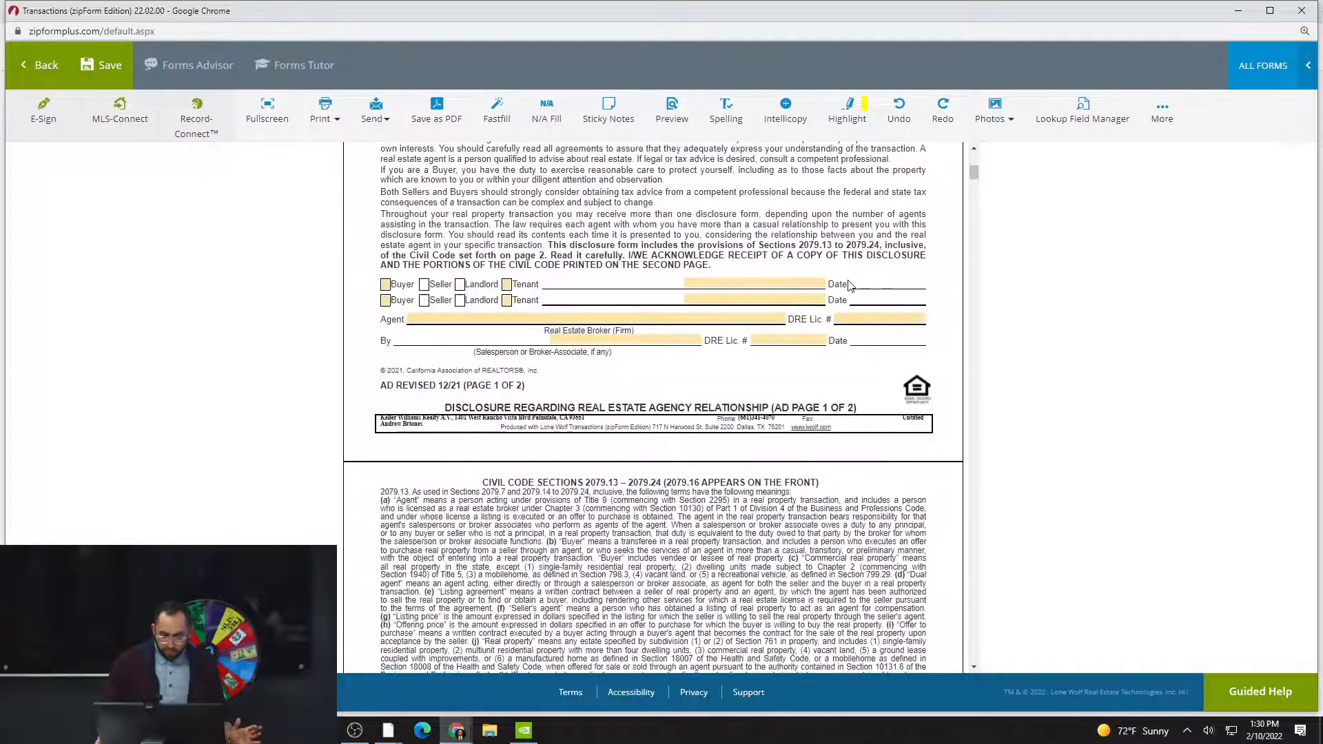
scroll(851, 286, up, 20)
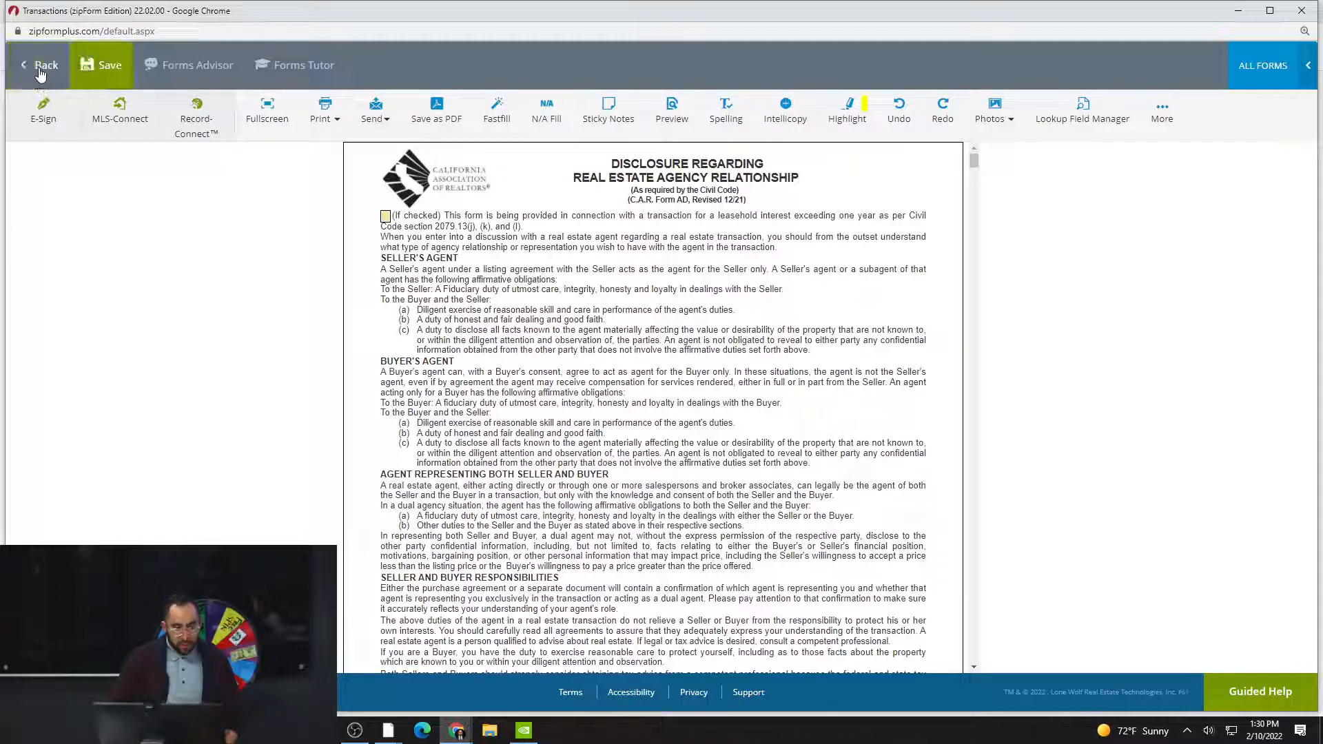
- Add California Residential Purchase Agreement - 12/21 from ALL FORMS, then close the library
click(1281, 72)
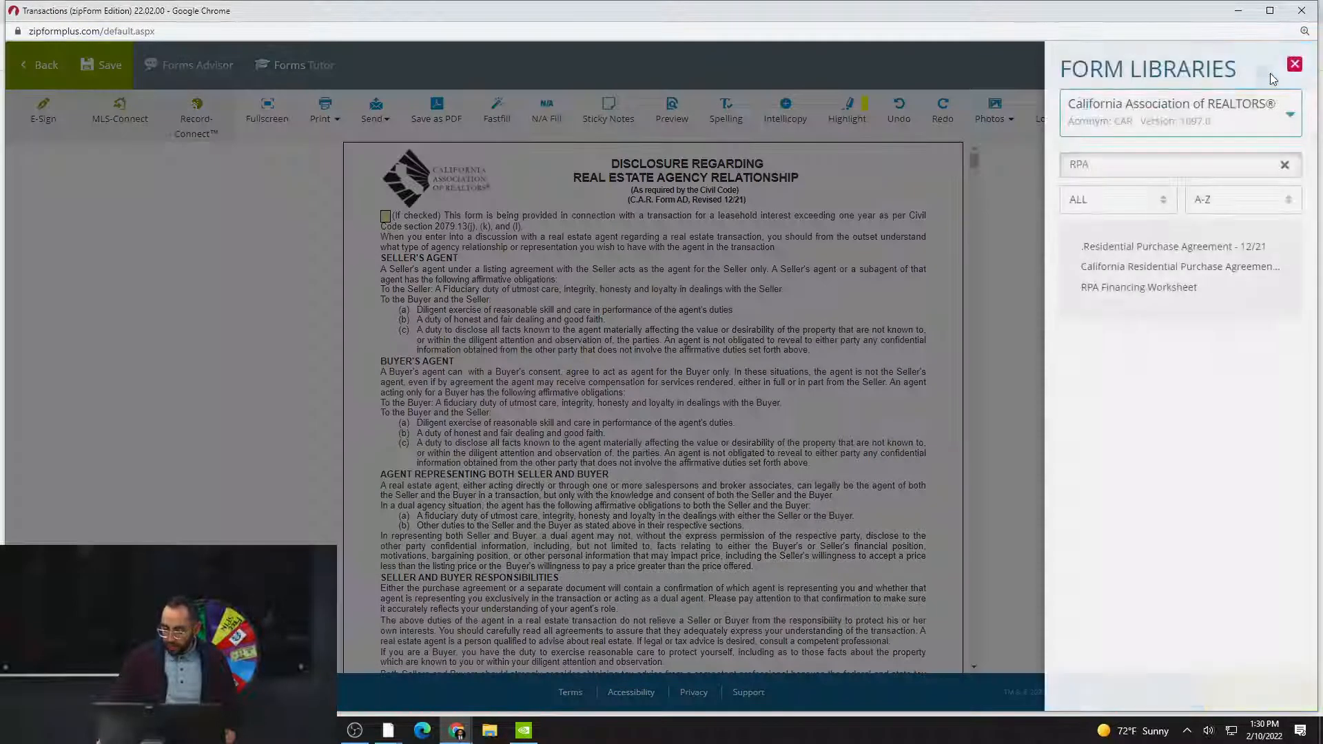
click(1171, 267)
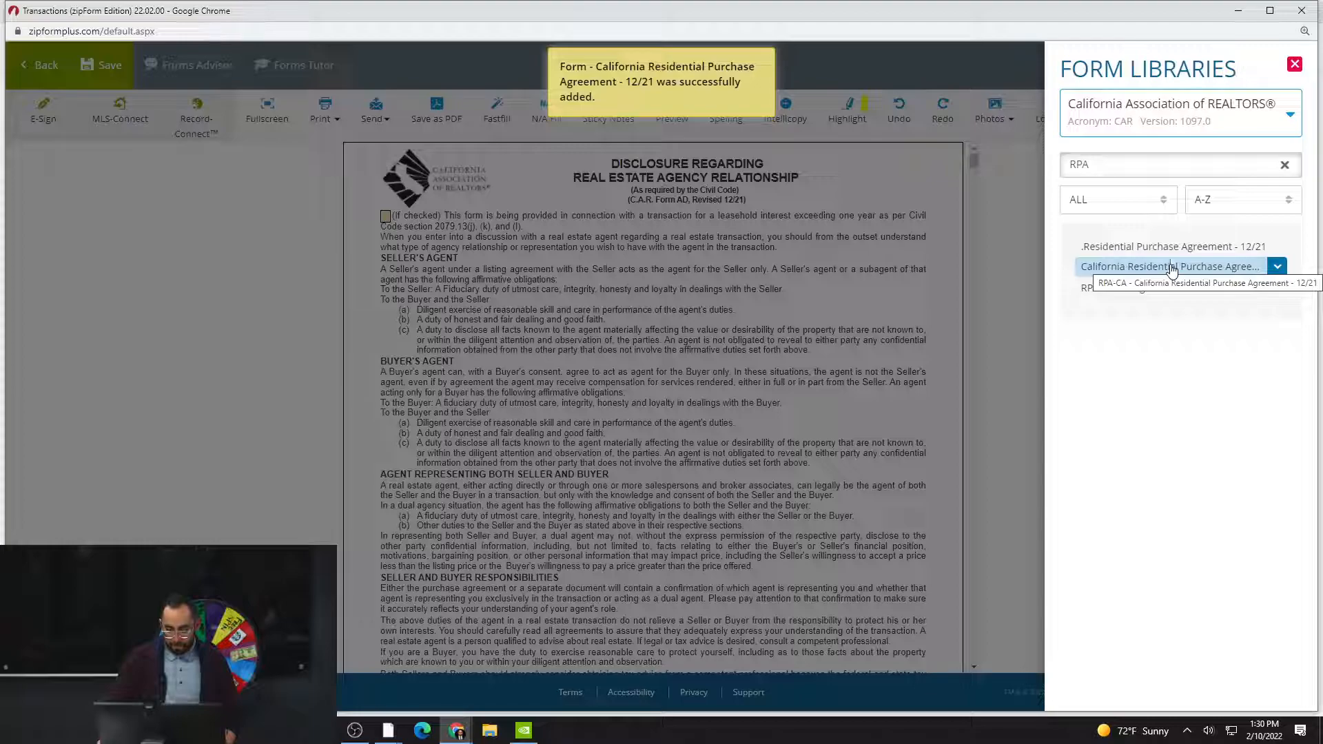
click(1025, 264)
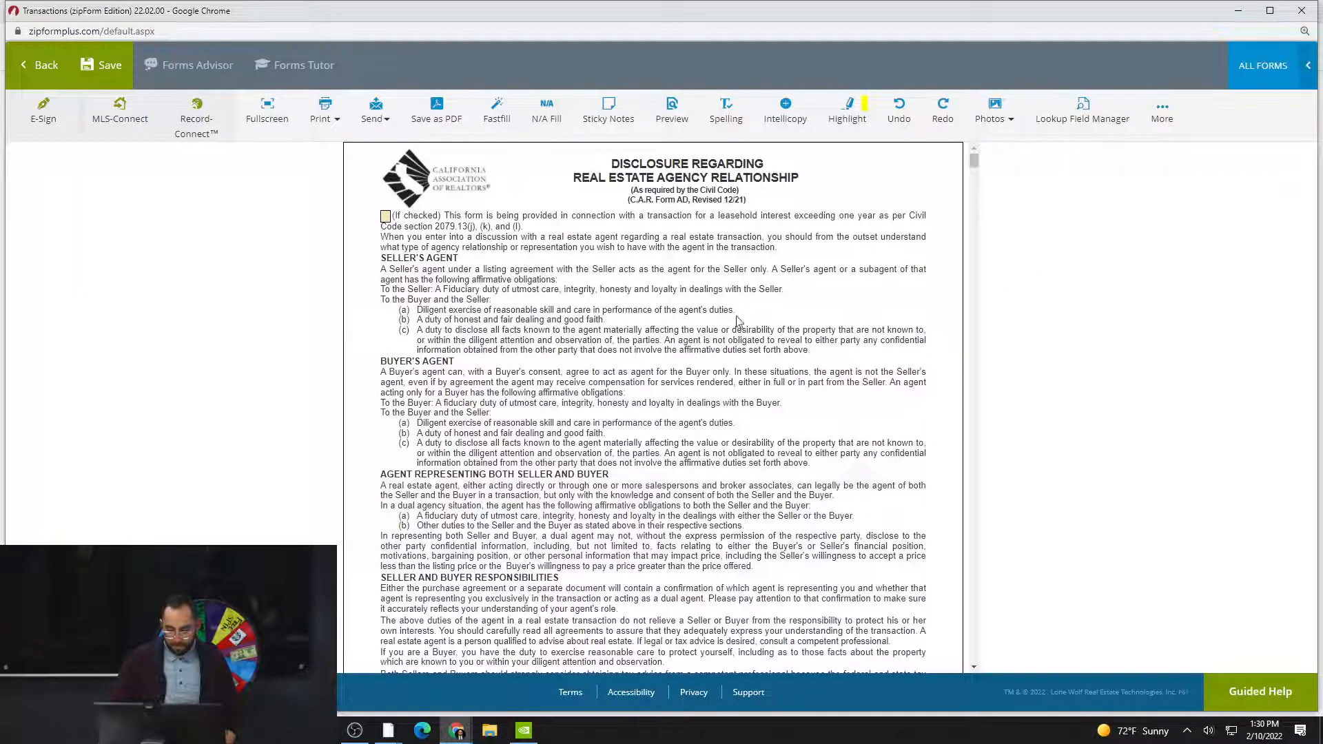
scroll(685, 336, down, 5)
scroll(685, 337, up, 5)
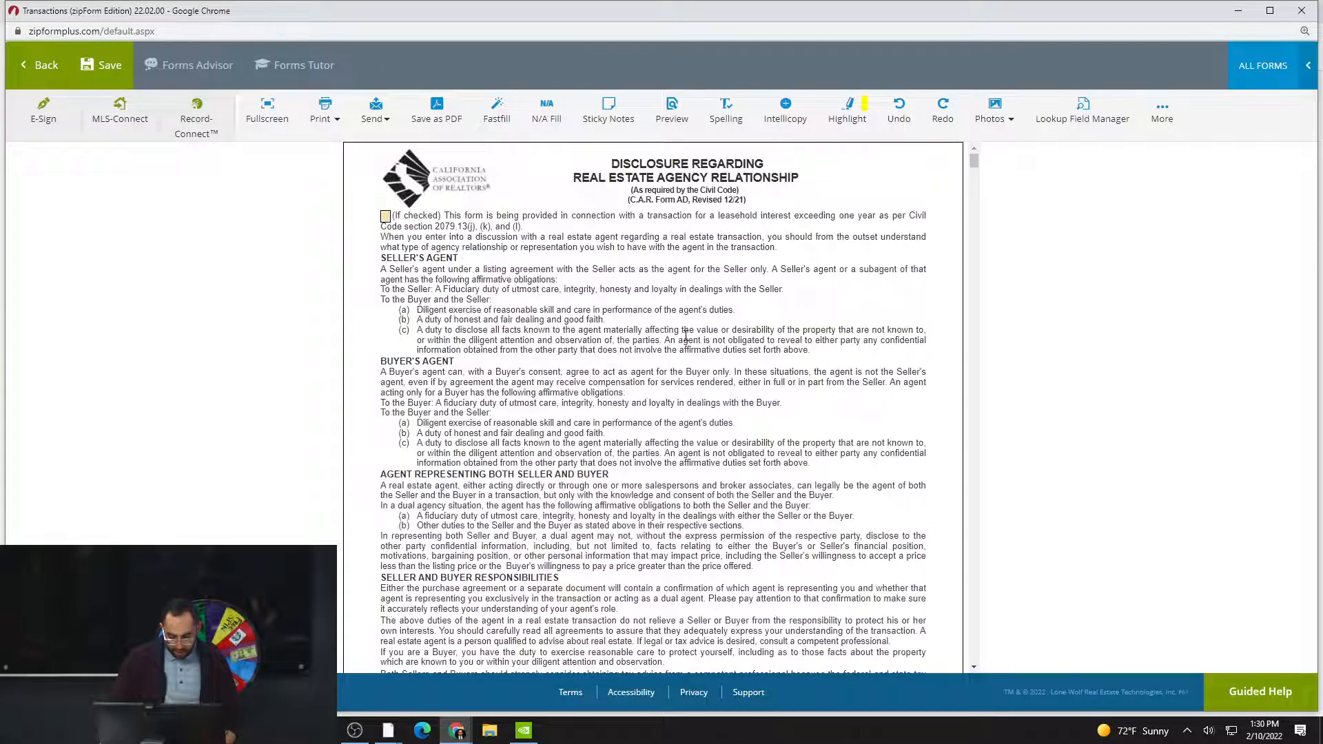
- Go back saving changes, cancel the New Transaction prompt, then leave again without saving
click(45, 70)
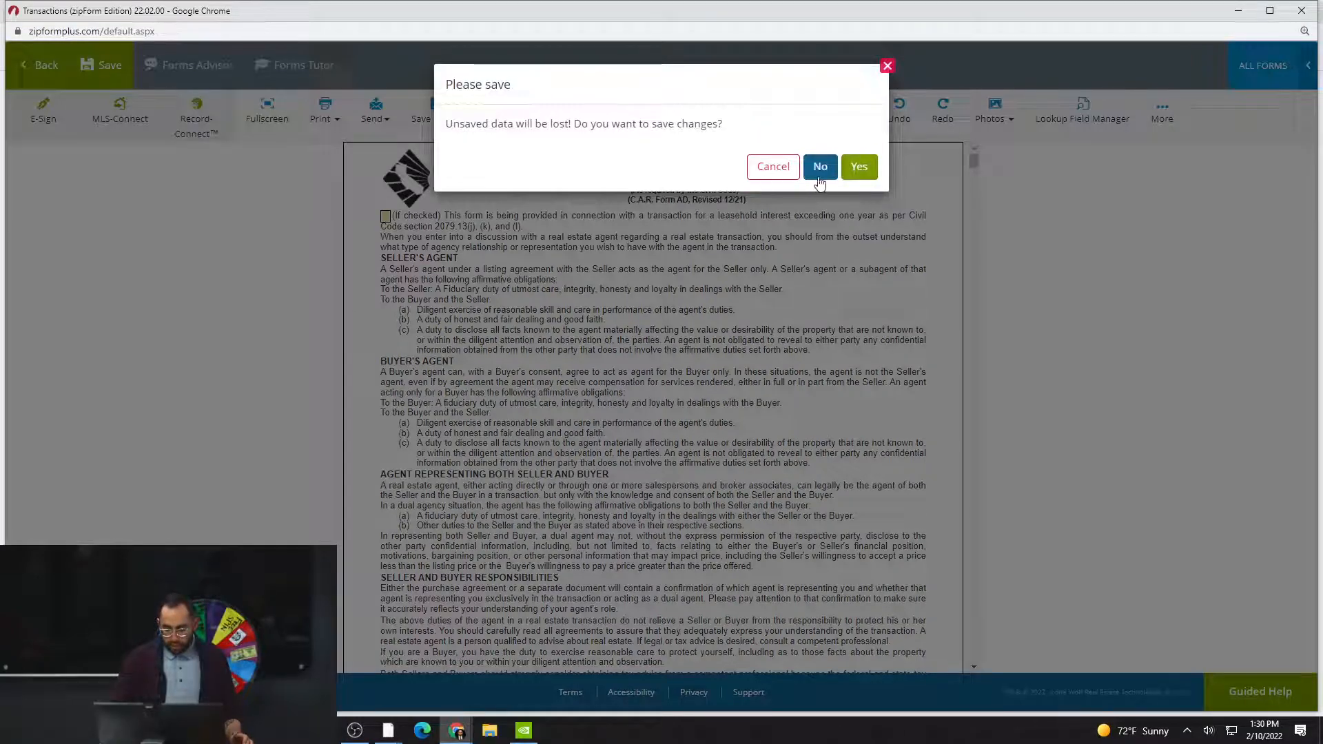
click(858, 167)
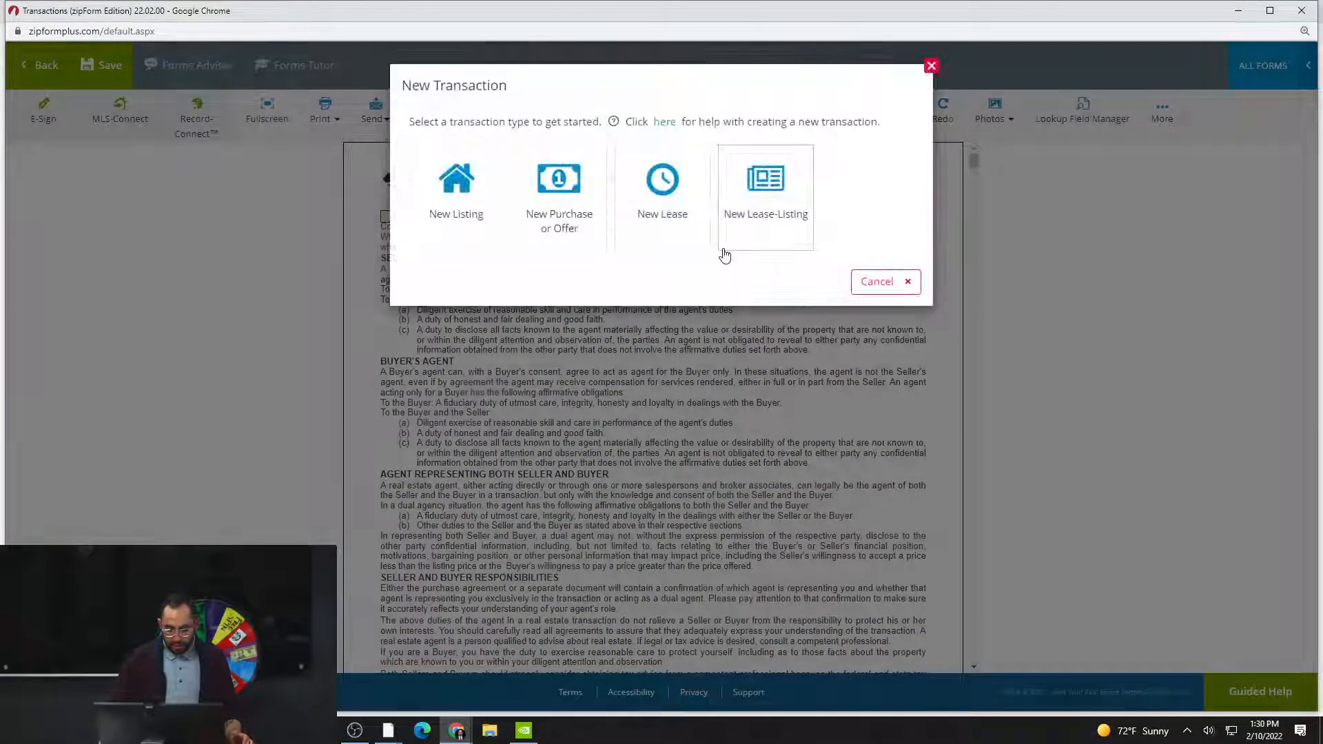
click(886, 281)
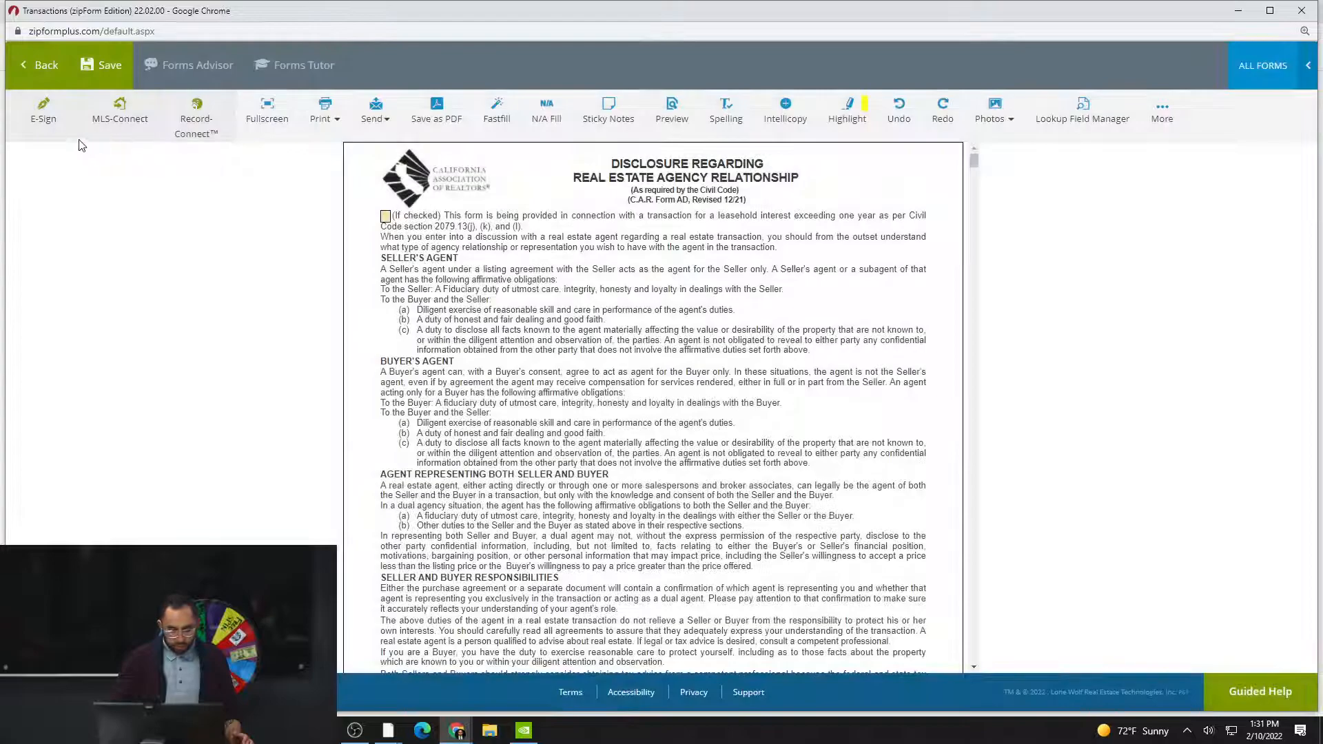
click(45, 65)
click(820, 165)
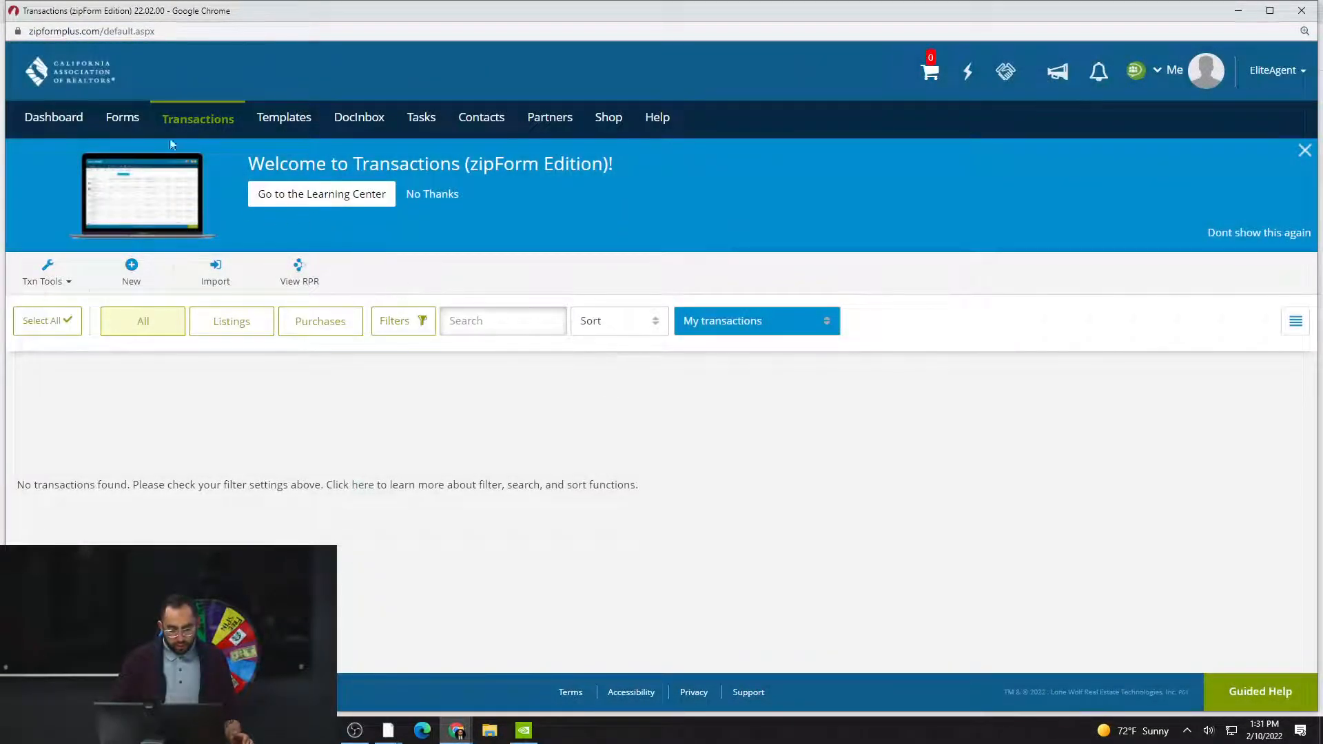
- Reopen Forms and add California Residential Purchase Agreement - 12/21 again, closing the library
click(123, 118)
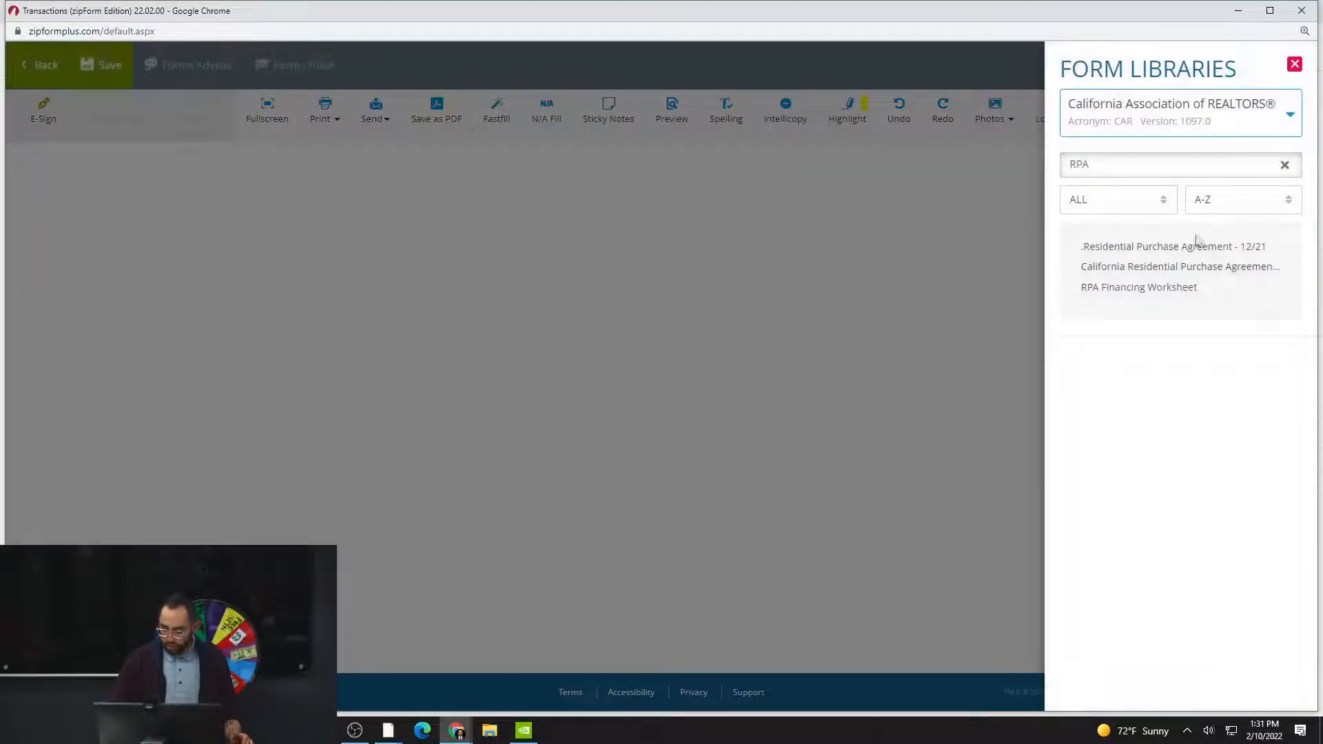
double_click(1177, 273)
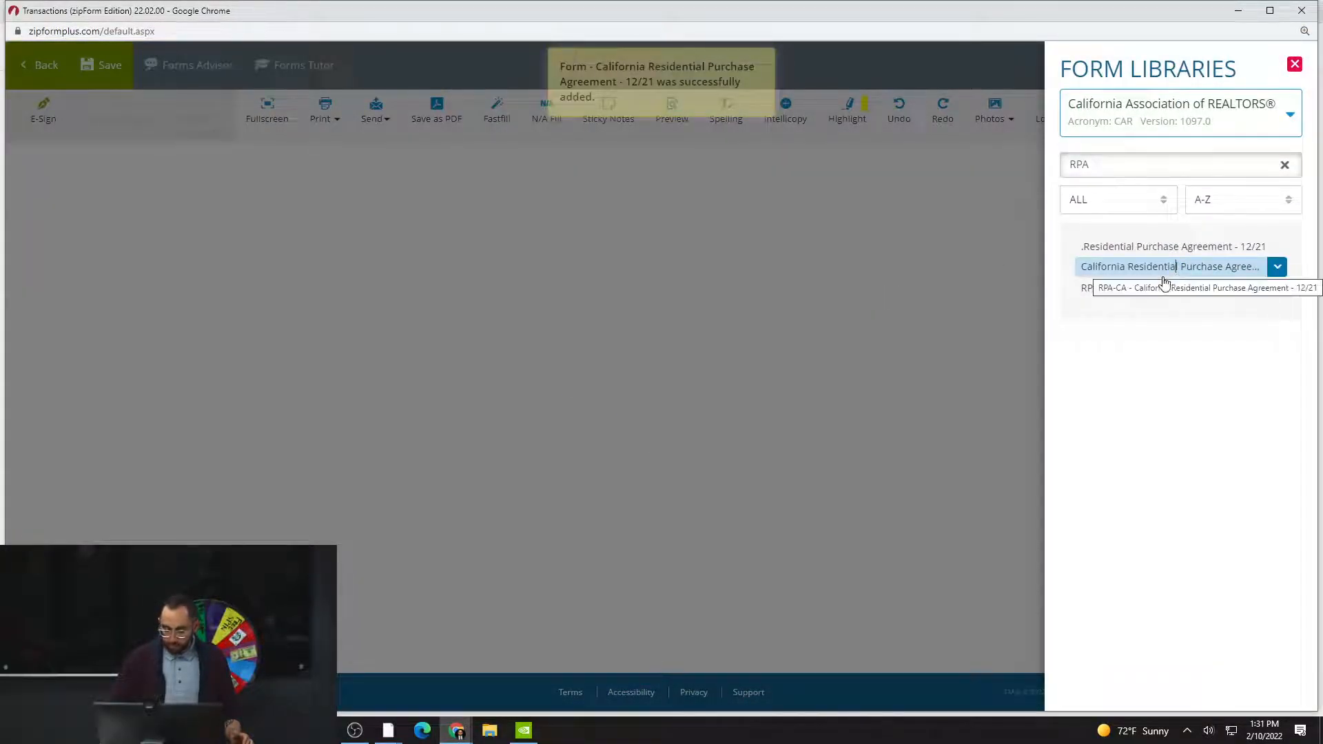
click(1033, 245)
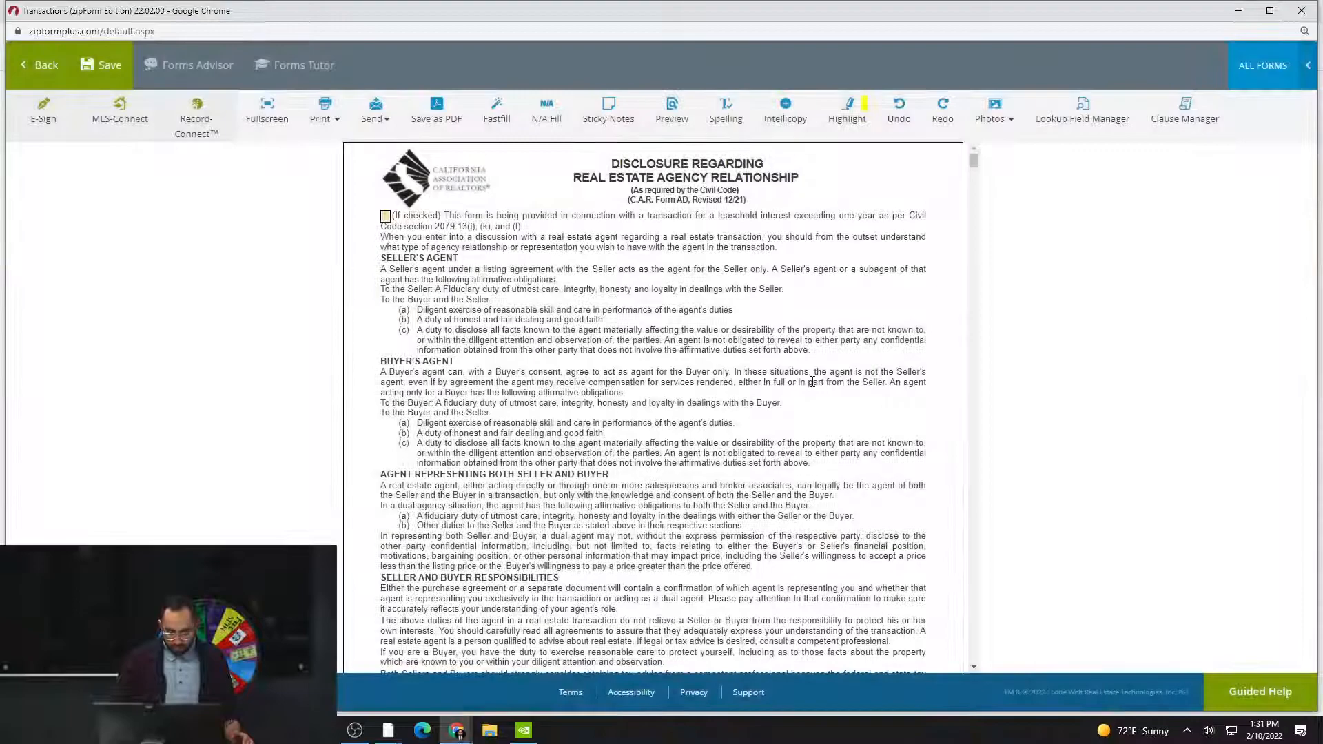
scroll(812, 381, down, 1)
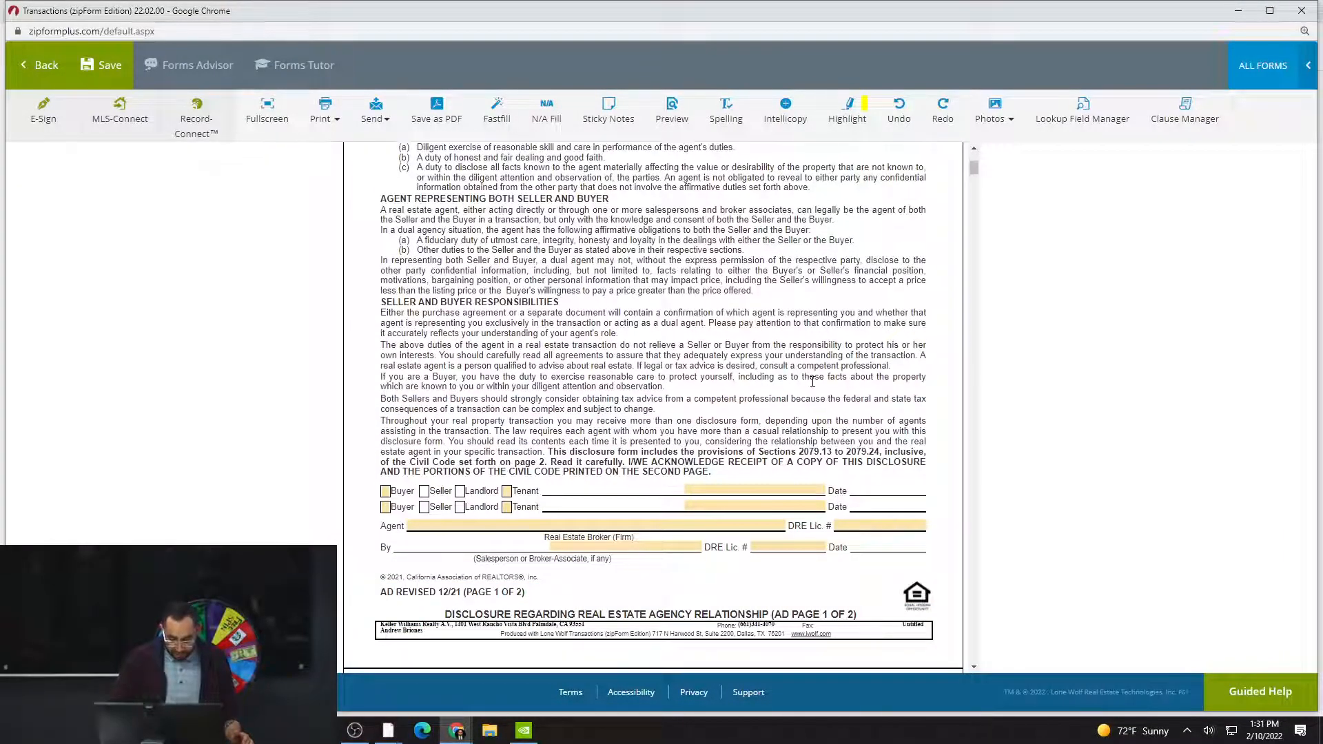
scroll(813, 381, down, 2)
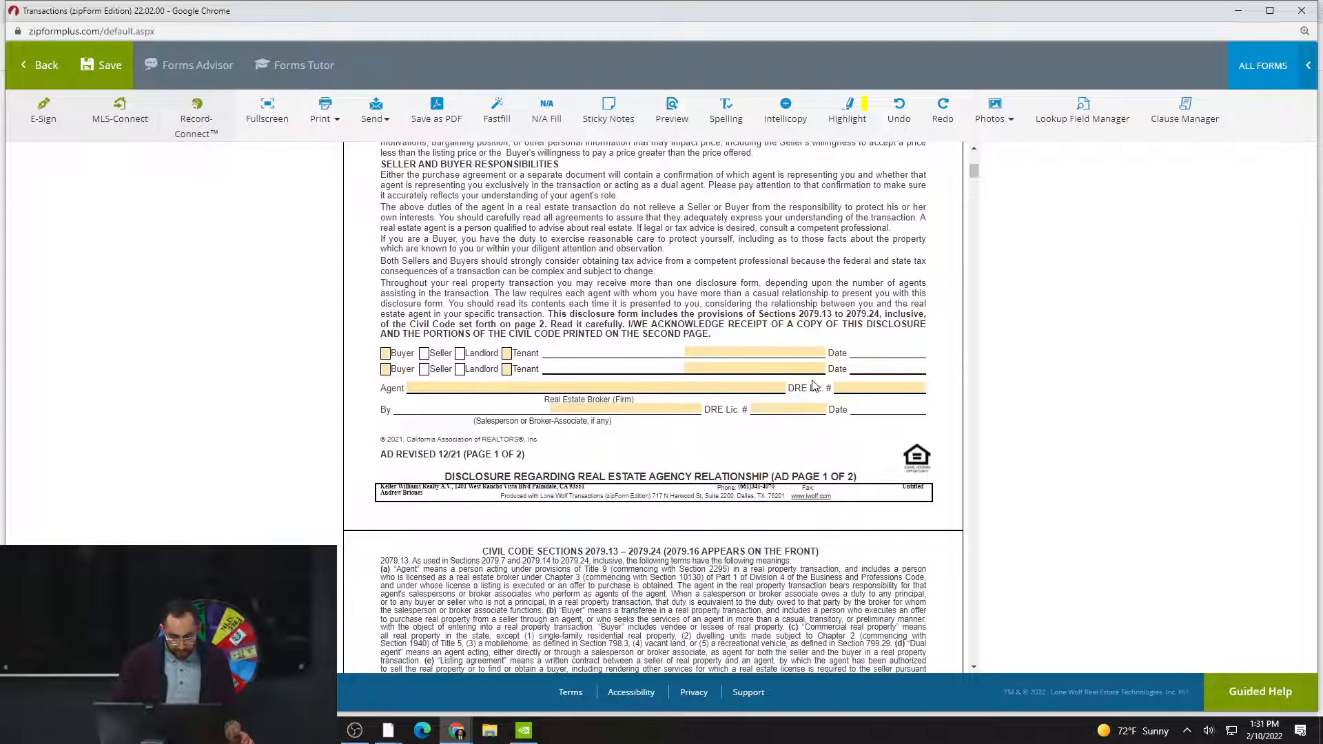
scroll(813, 386, down, 10)
scroll(813, 381, up, 12)
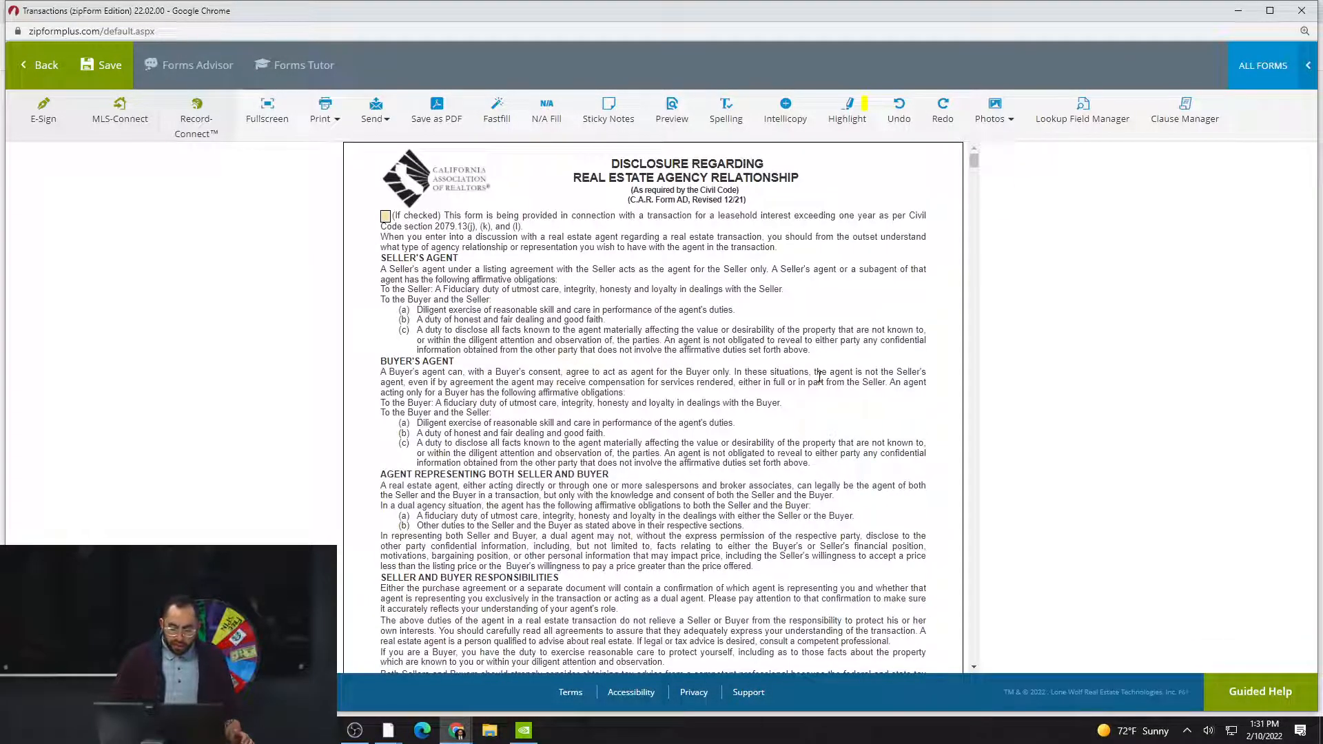
scroll(831, 370, down, 2)
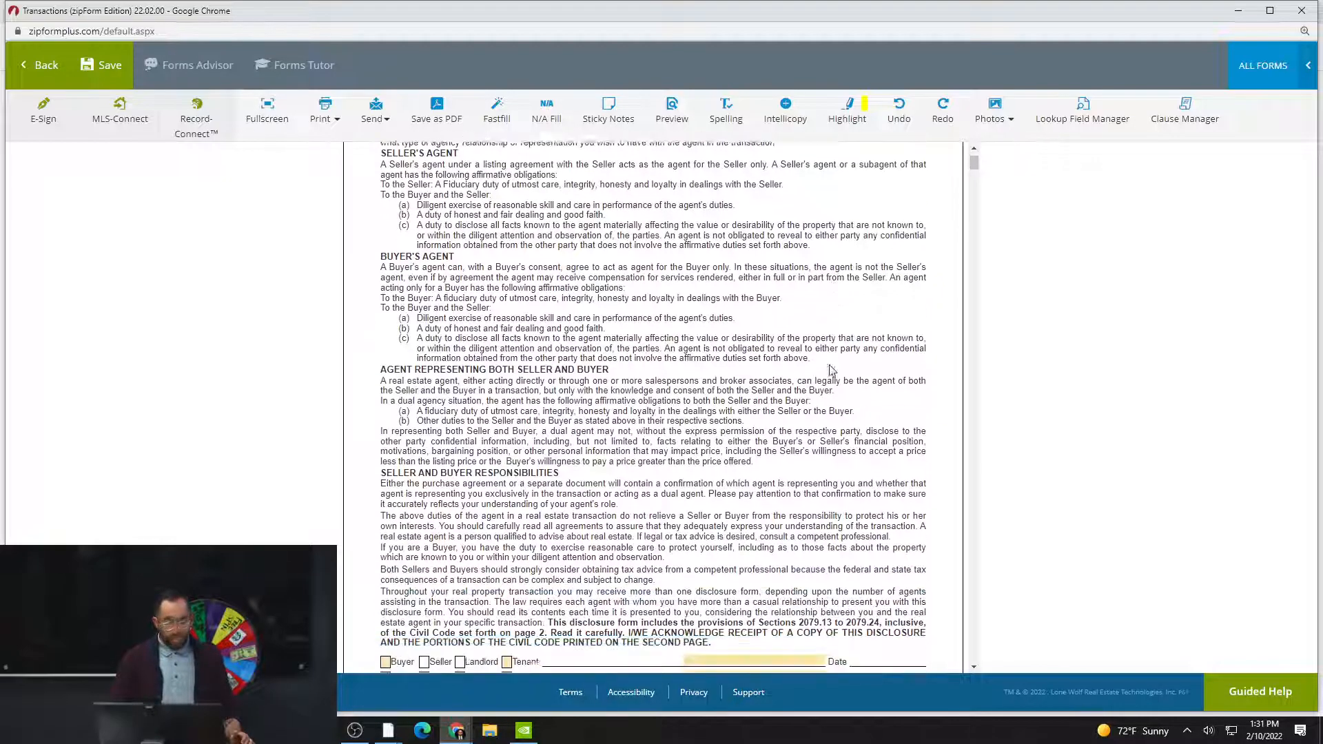
scroll(831, 370, up, 2)
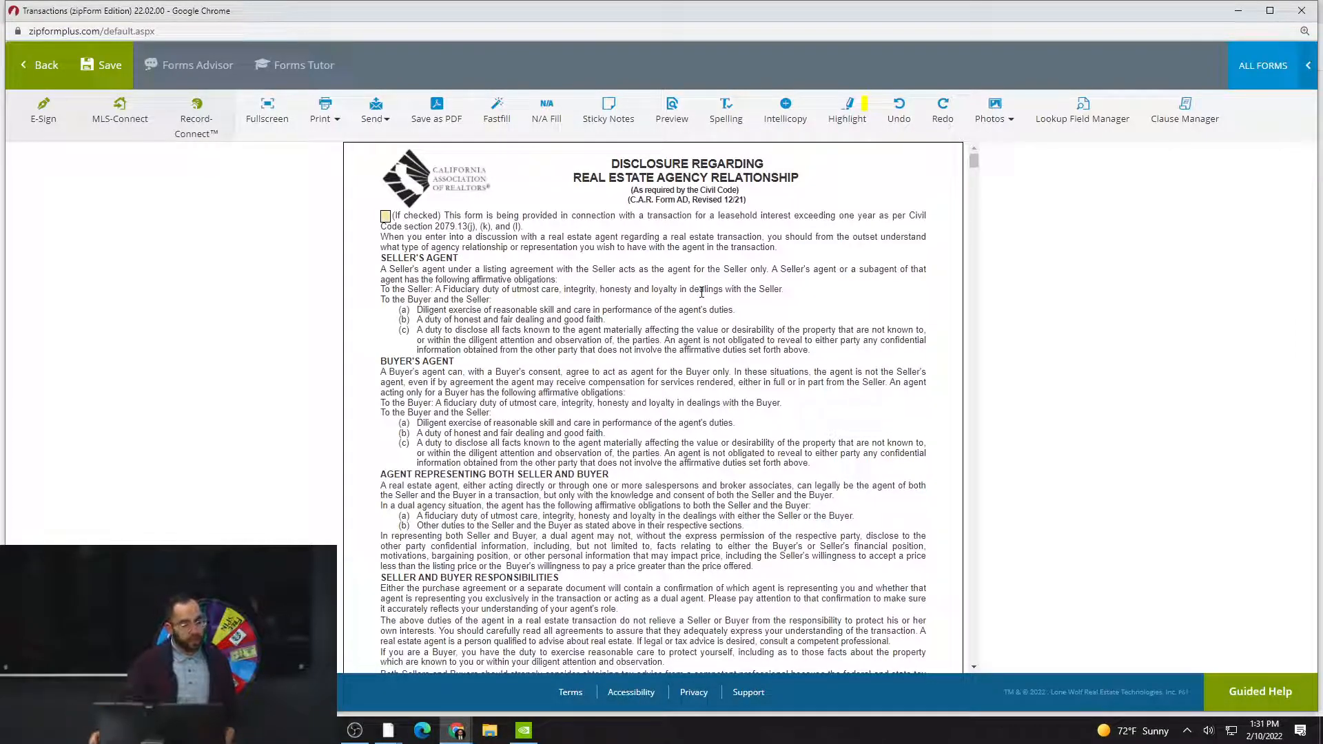
- Leave the form without saving and start a New Listing transaction from Transactions
click(43, 64)
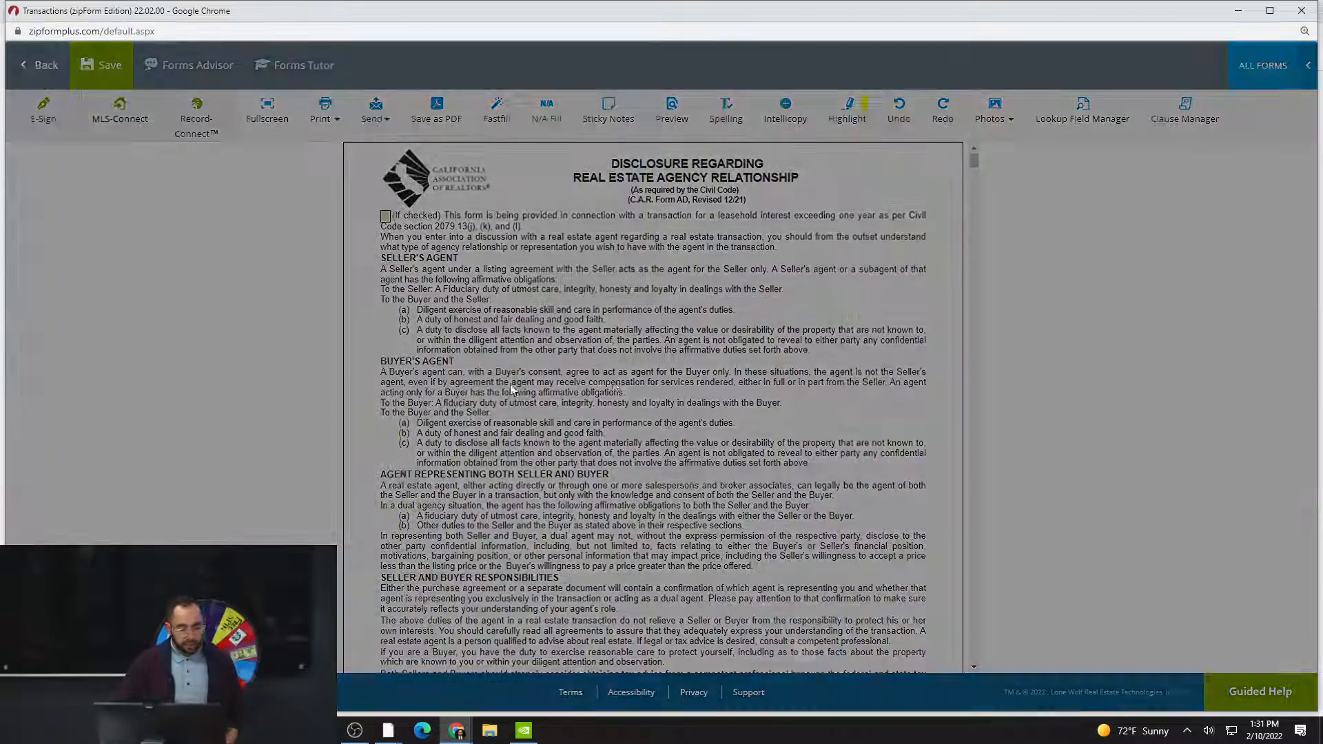
click(819, 166)
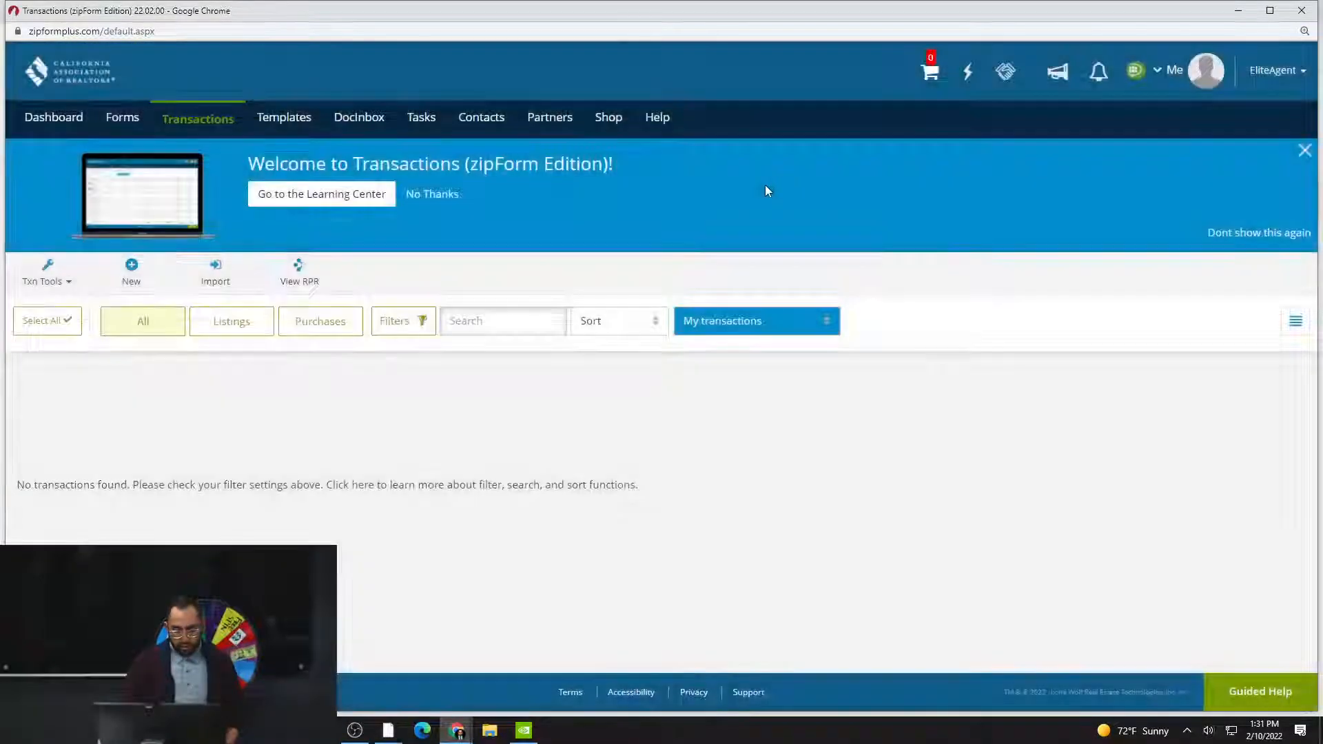
click(135, 270)
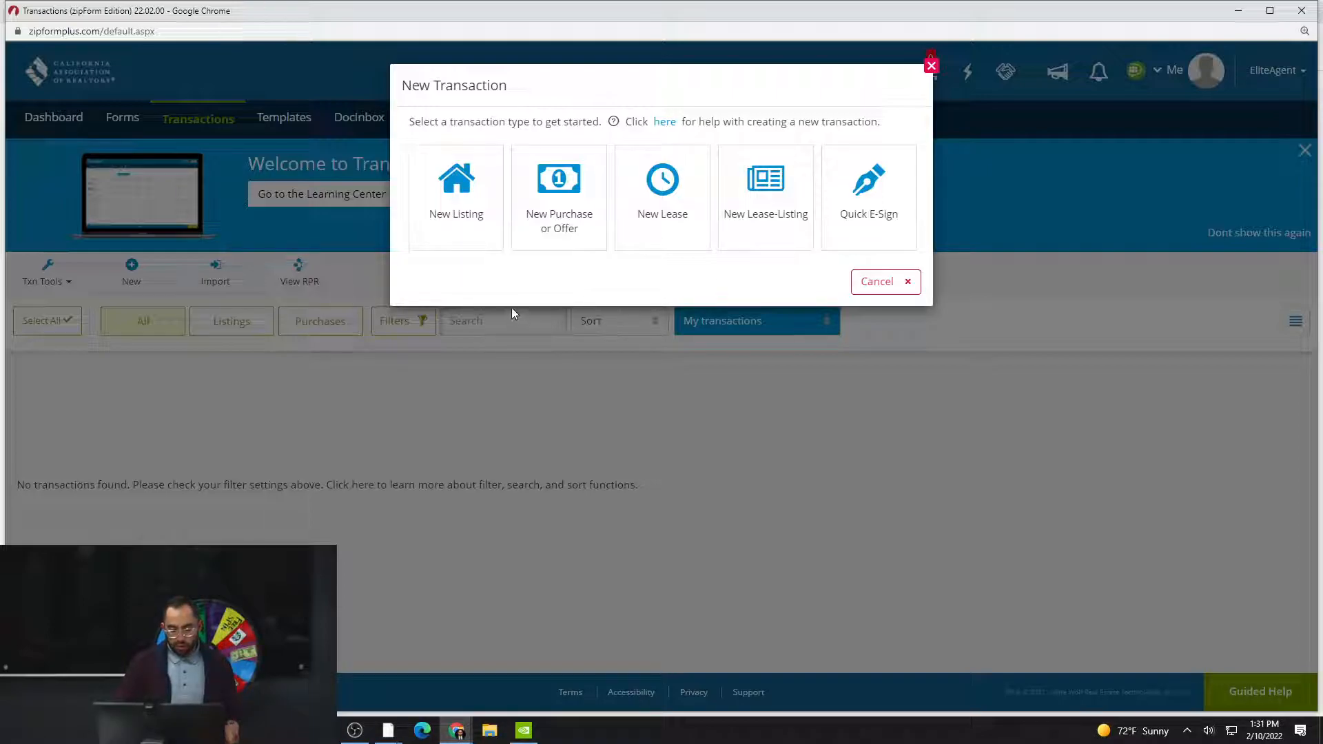
click(462, 201)
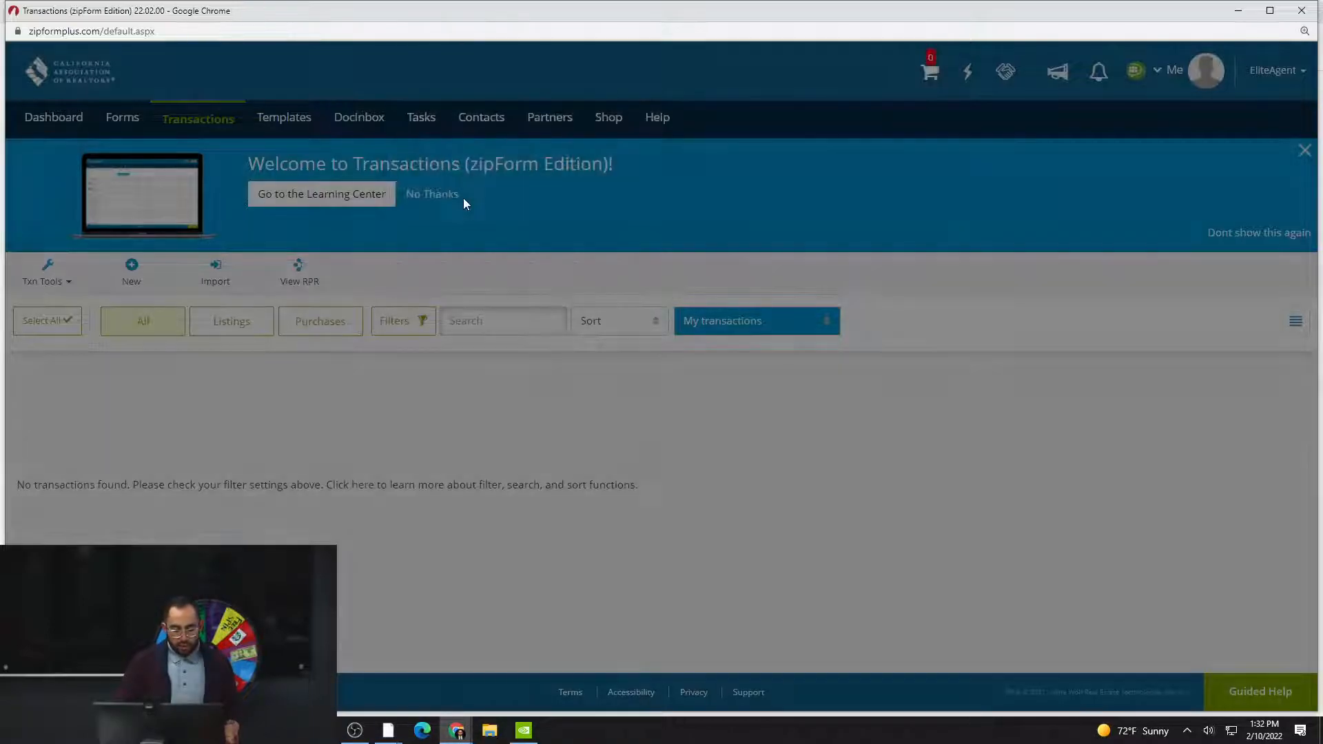
click(510, 154)
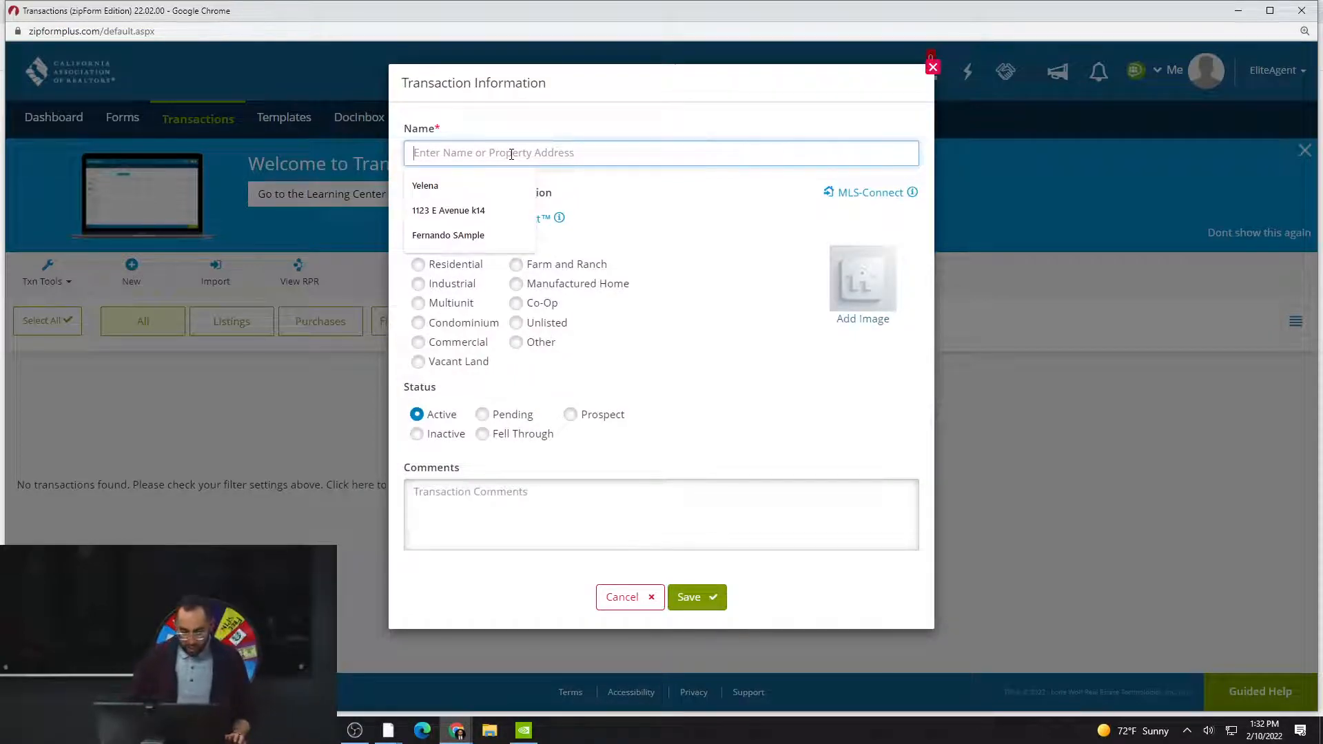
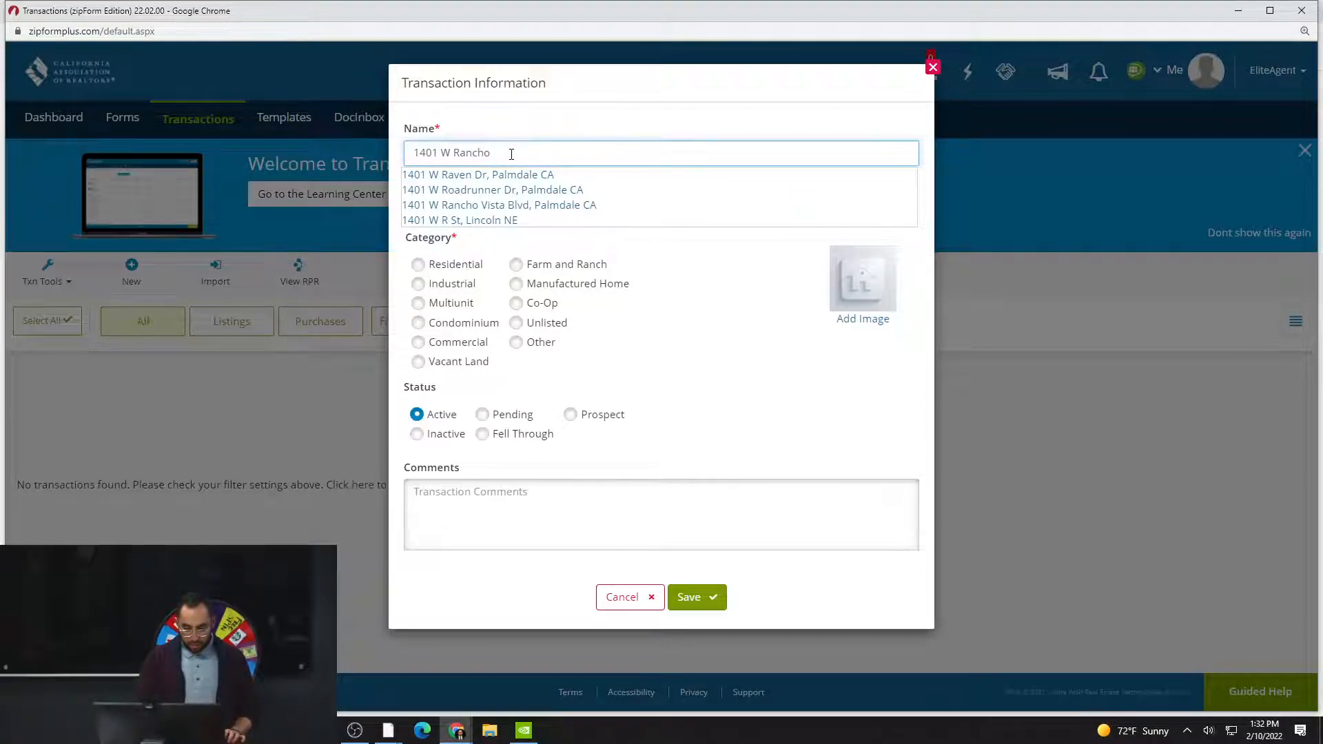
click(511, 206)
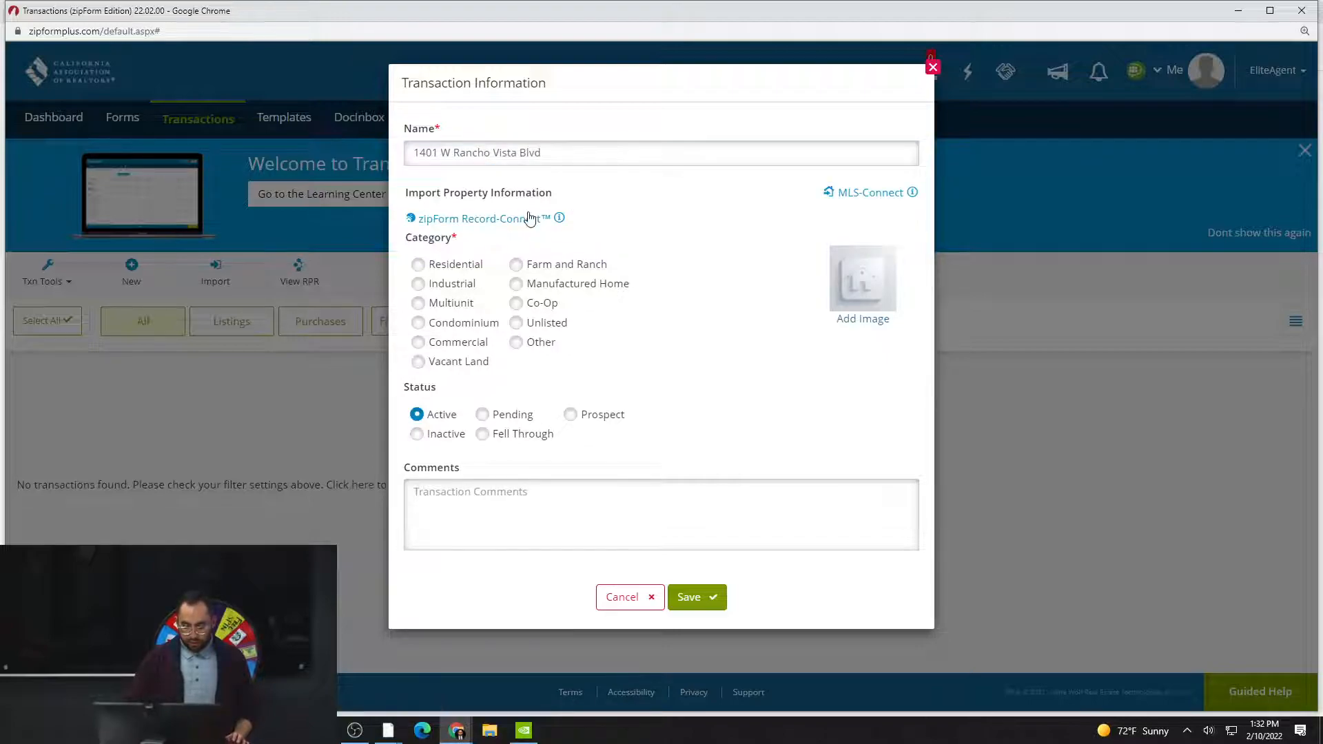
click(456, 264)
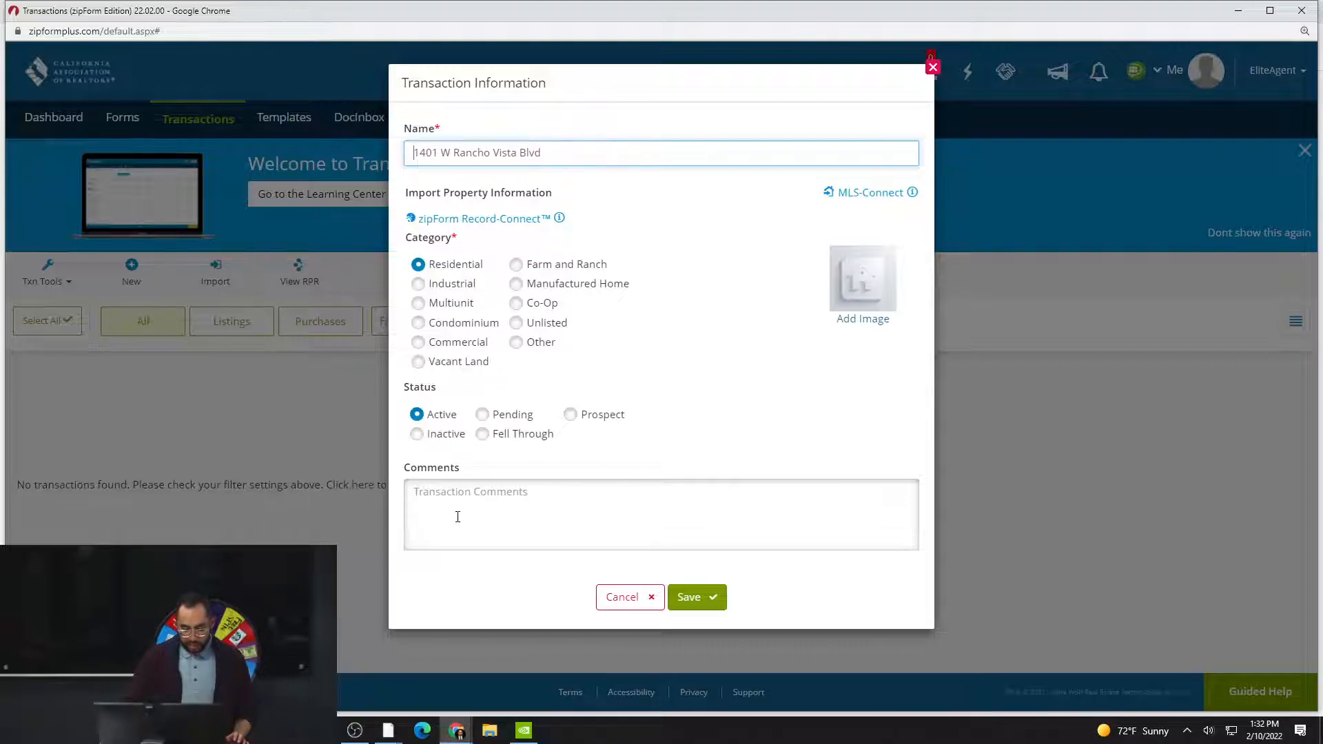
click(691, 597)
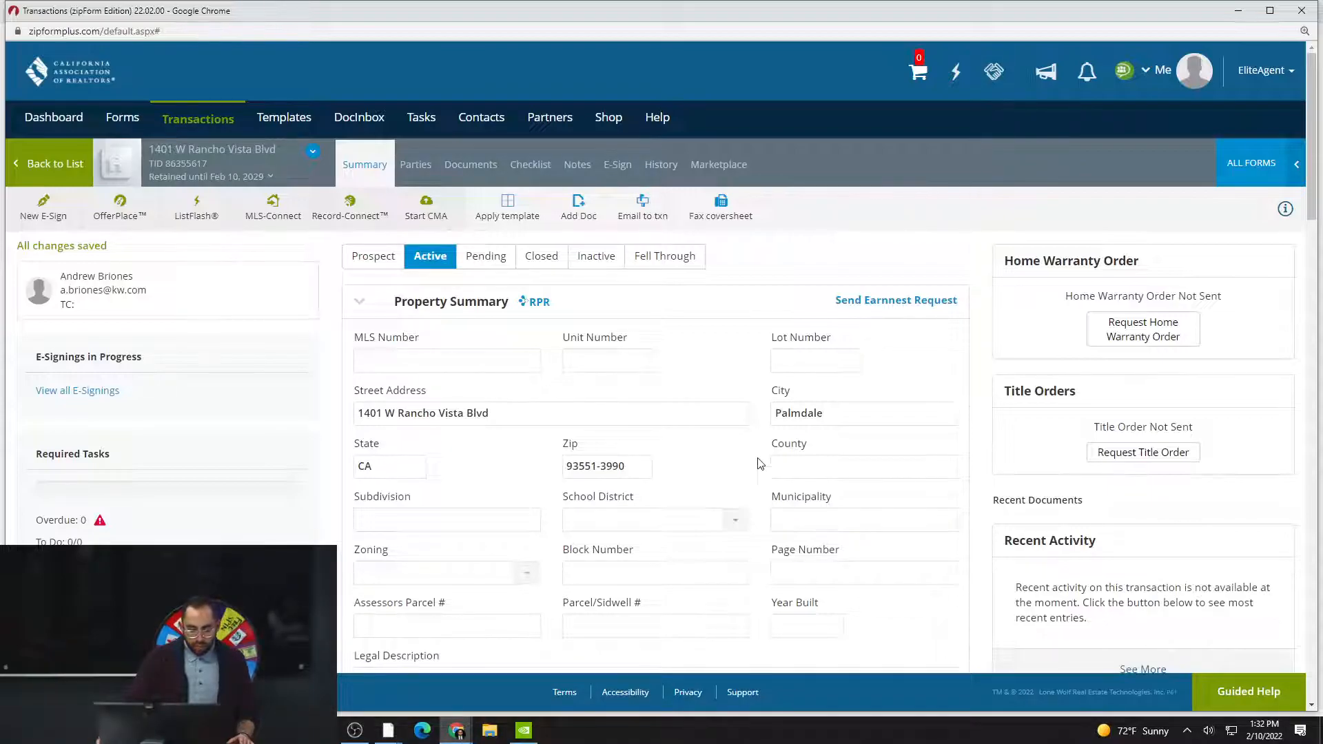
scroll(665, 420, down, 1)
scroll(666, 422, down, 1)
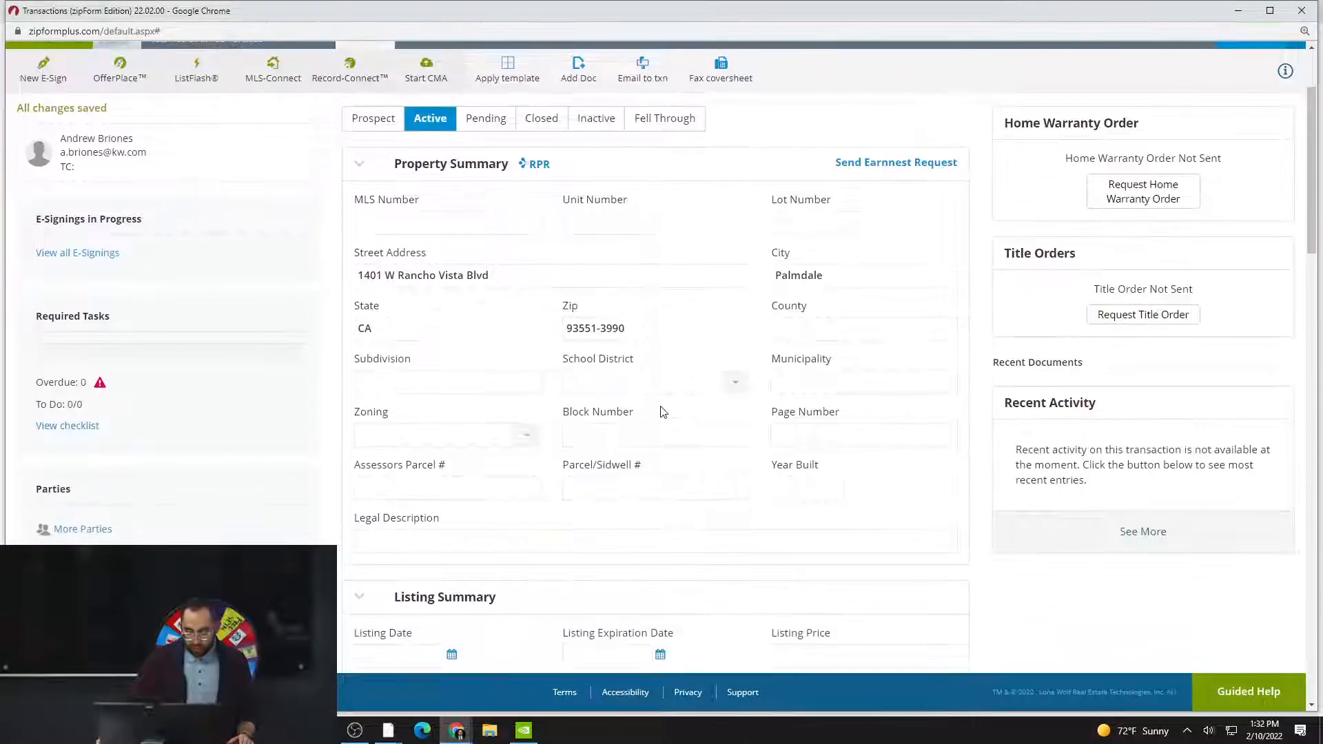
triple_click(484, 275)
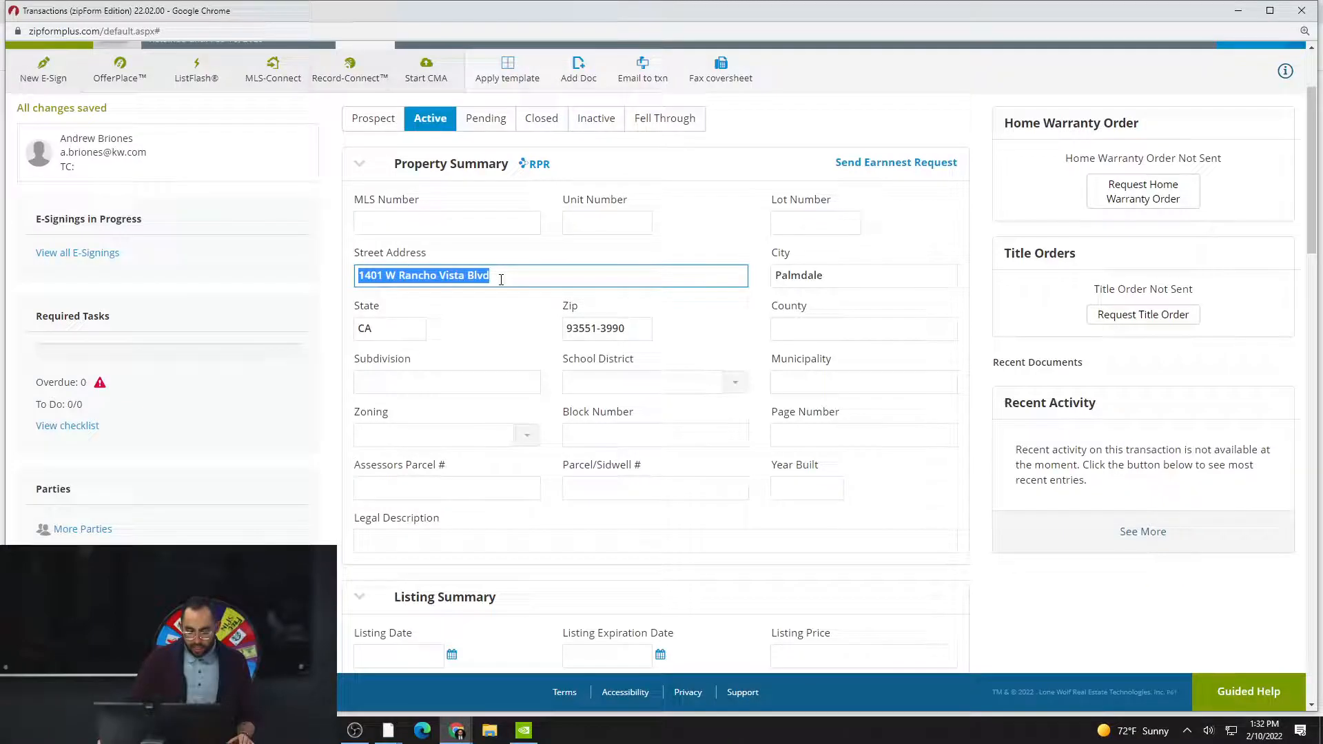
click(474, 223)
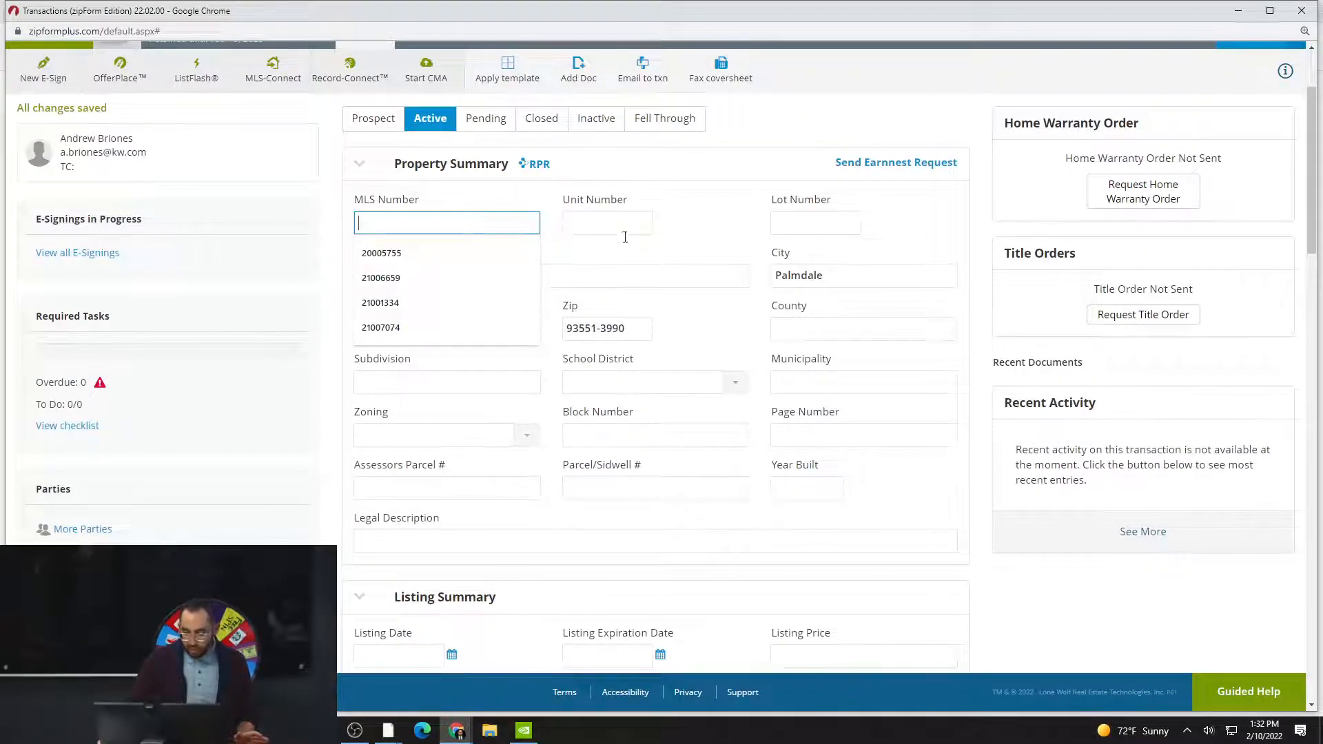
click(889, 482)
scroll(888, 482, down, 1)
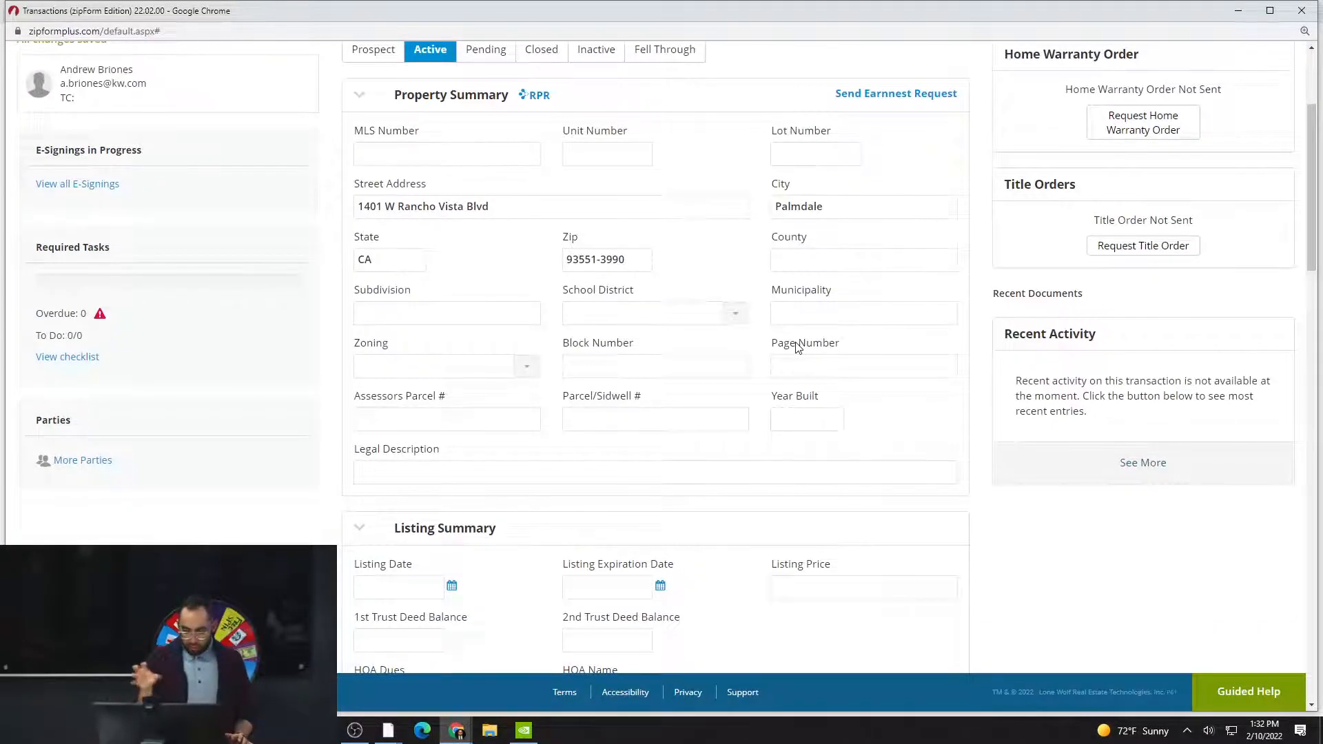
scroll(795, 351, down, 5)
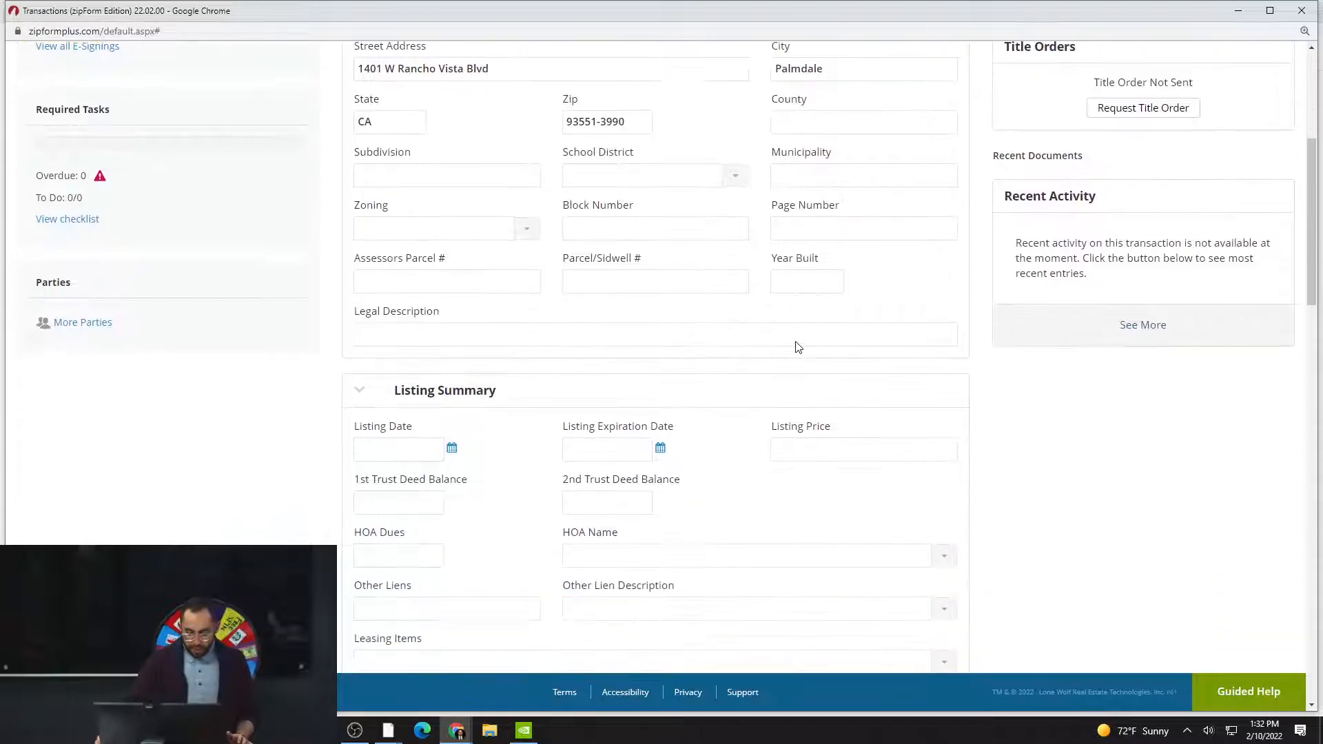
scroll(793, 360, down, 2)
scroll(789, 348, up, 3)
scroll(789, 351, up, 7)
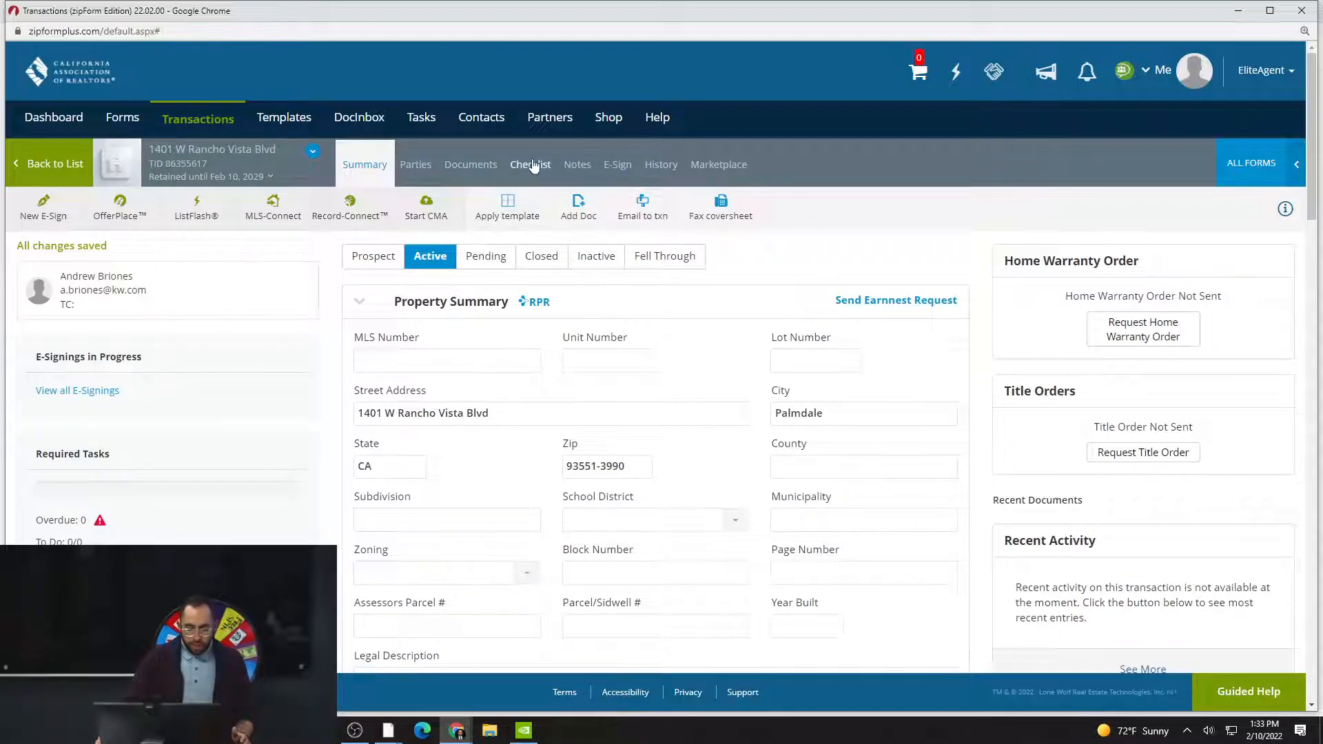
- Add the Residential Purchase Agreement - 12/21 from ALL FORMS to the transaction's documents
click(473, 167)
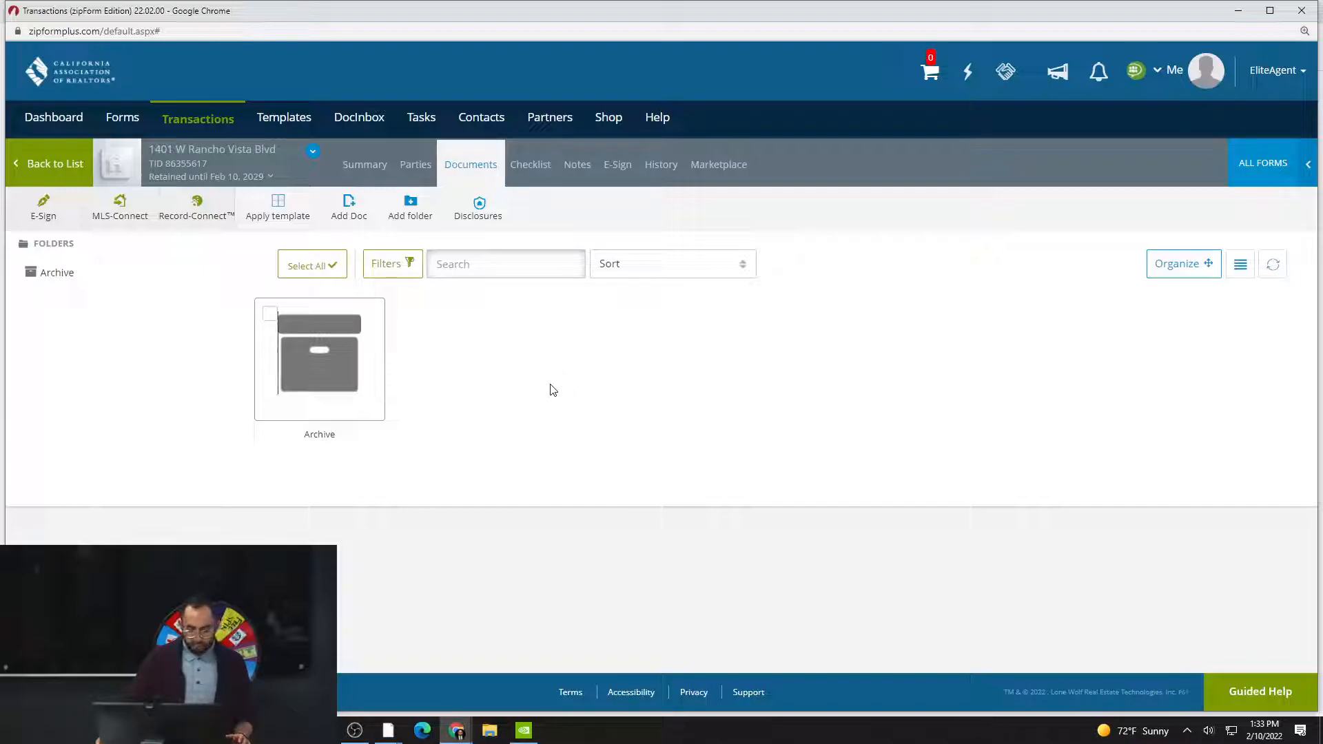
click(1261, 168)
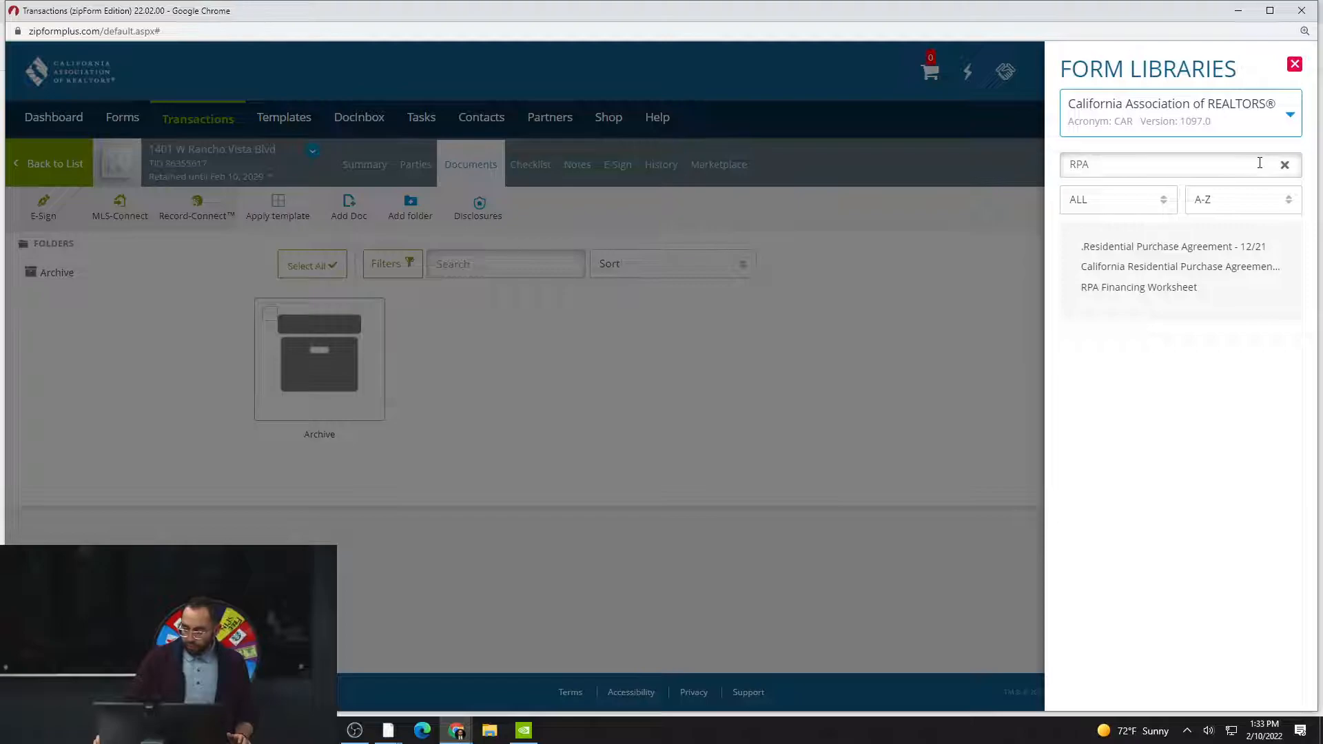
click(1176, 250)
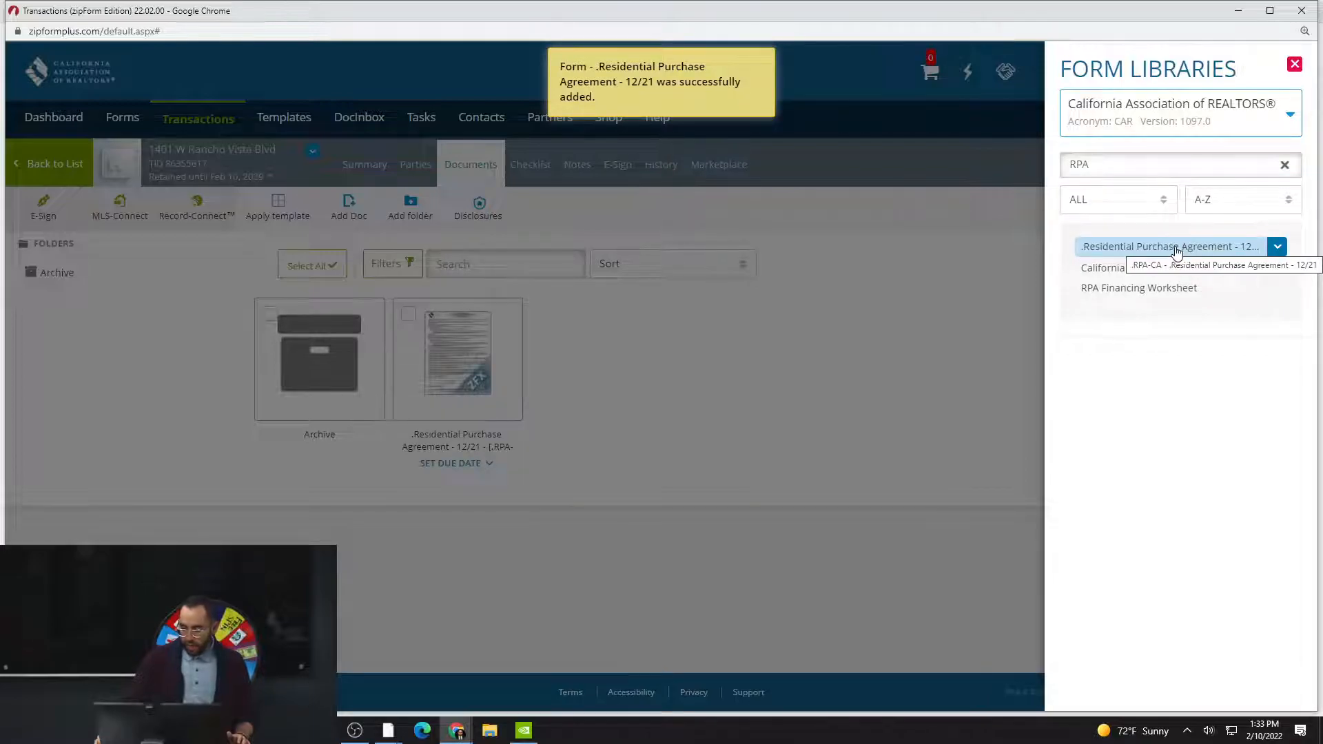
click(912, 345)
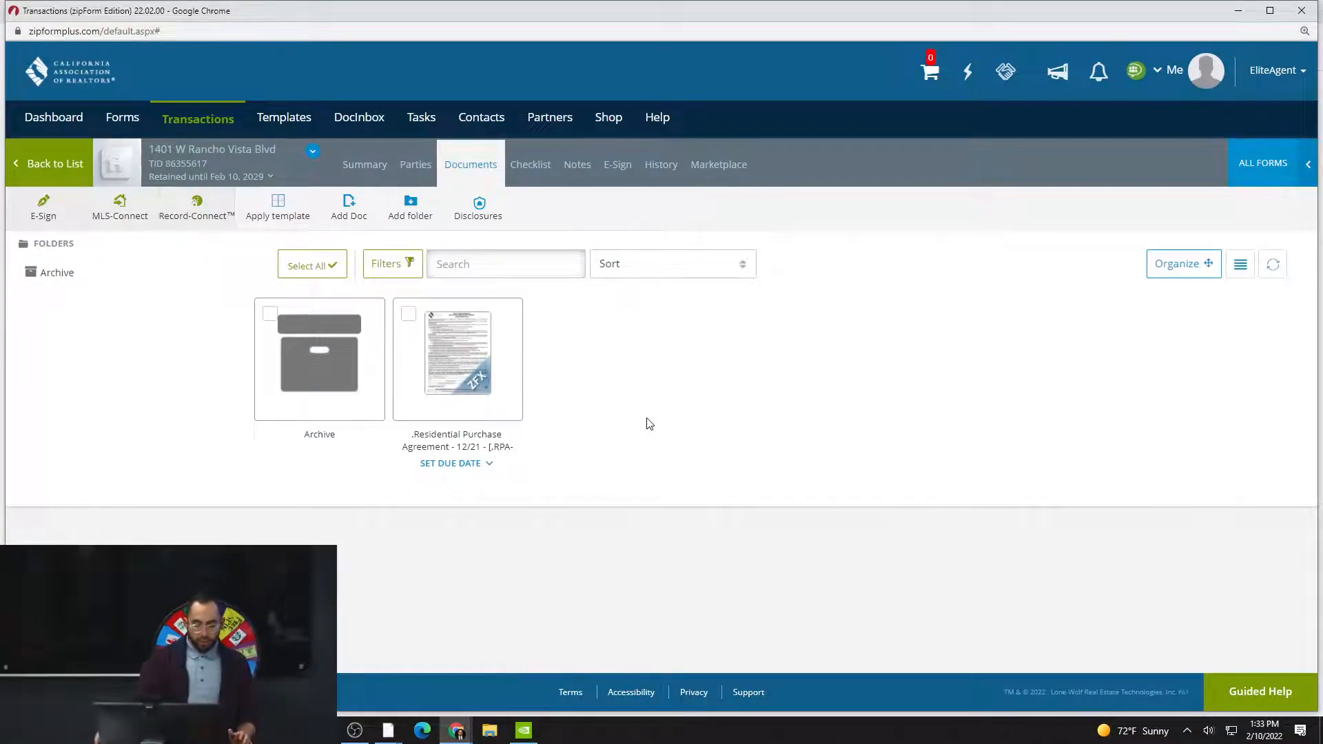
- Open the Residential Purchase Agreement and scroll down to the Wire Fraud advisory
click(465, 359)
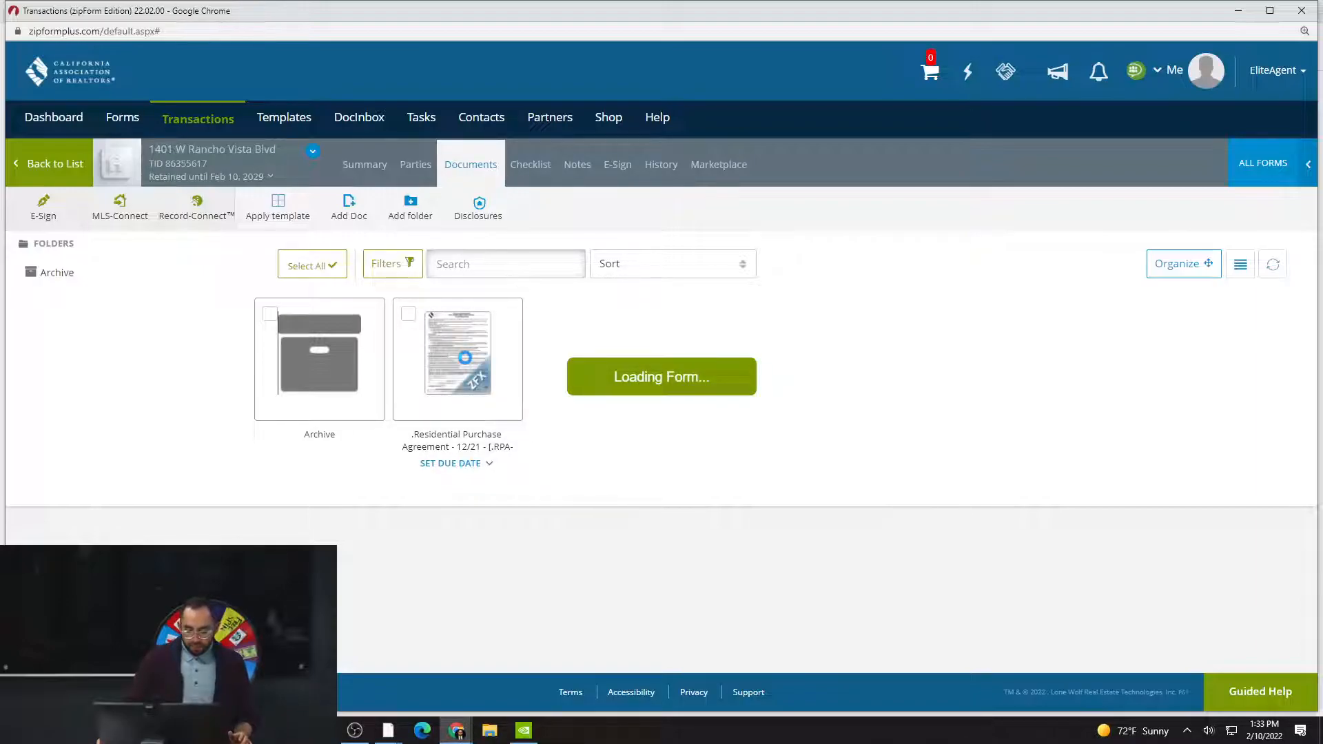
scroll(594, 262, down, 1)
scroll(594, 261, down, 10)
scroll(594, 265, down, 15)
scroll(594, 266, down, 12)
scroll(596, 268, up, 6)
scroll(596, 267, down, 4)
scroll(597, 269, down, 6)
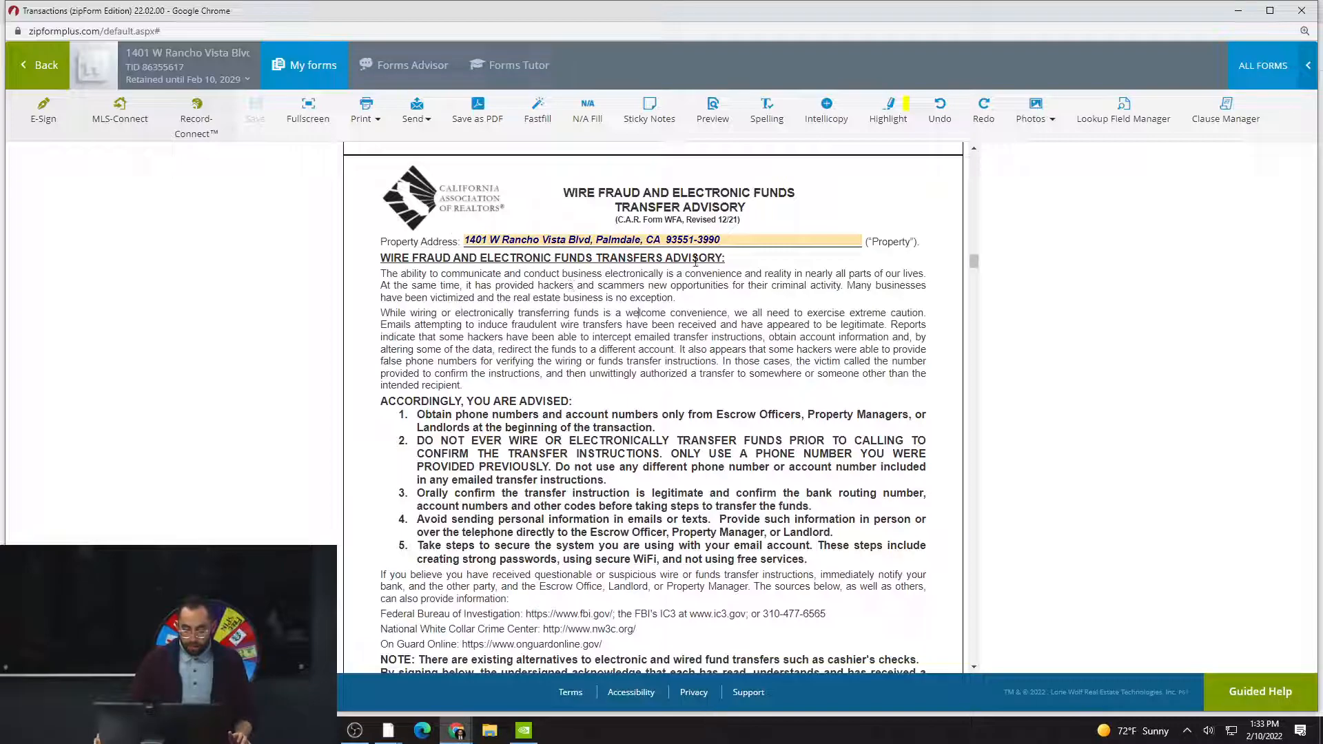
- Review and confirm the prefilled Property Address details, scroll further, then head back to the documents
click(537, 243)
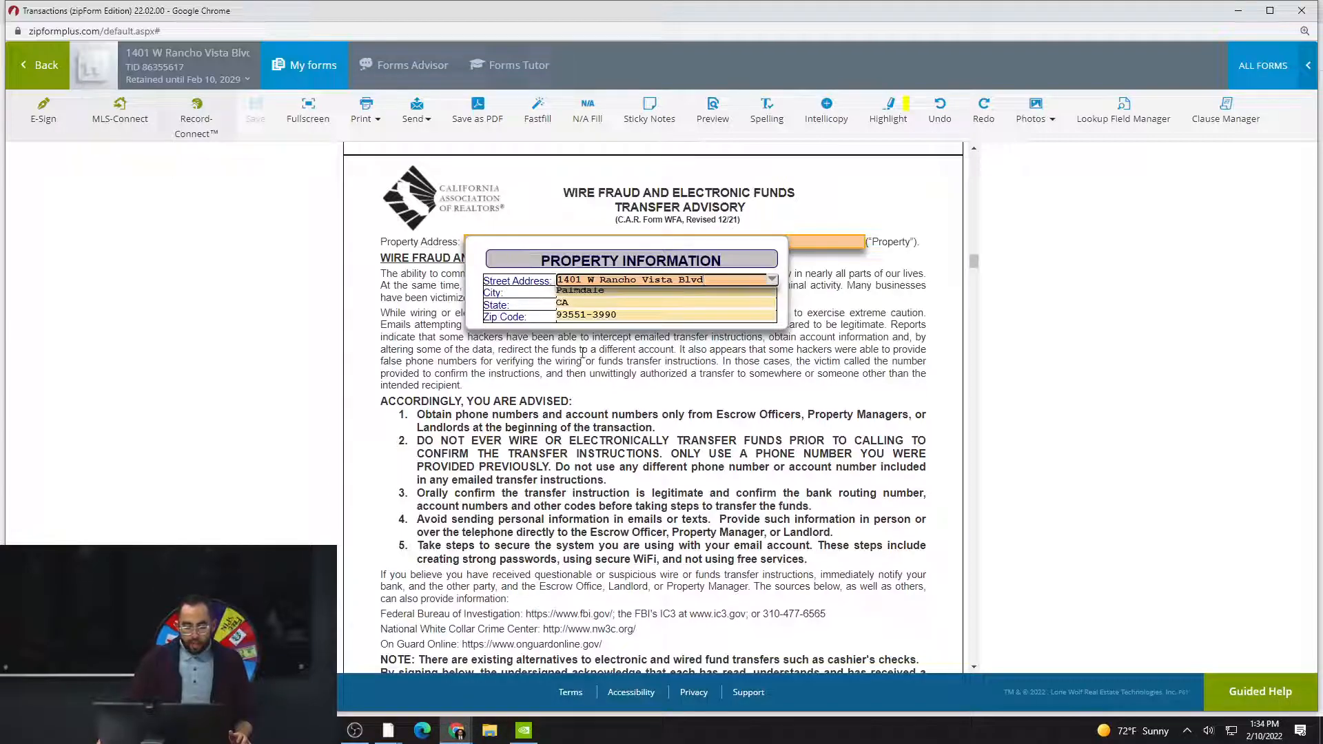
click(570, 349)
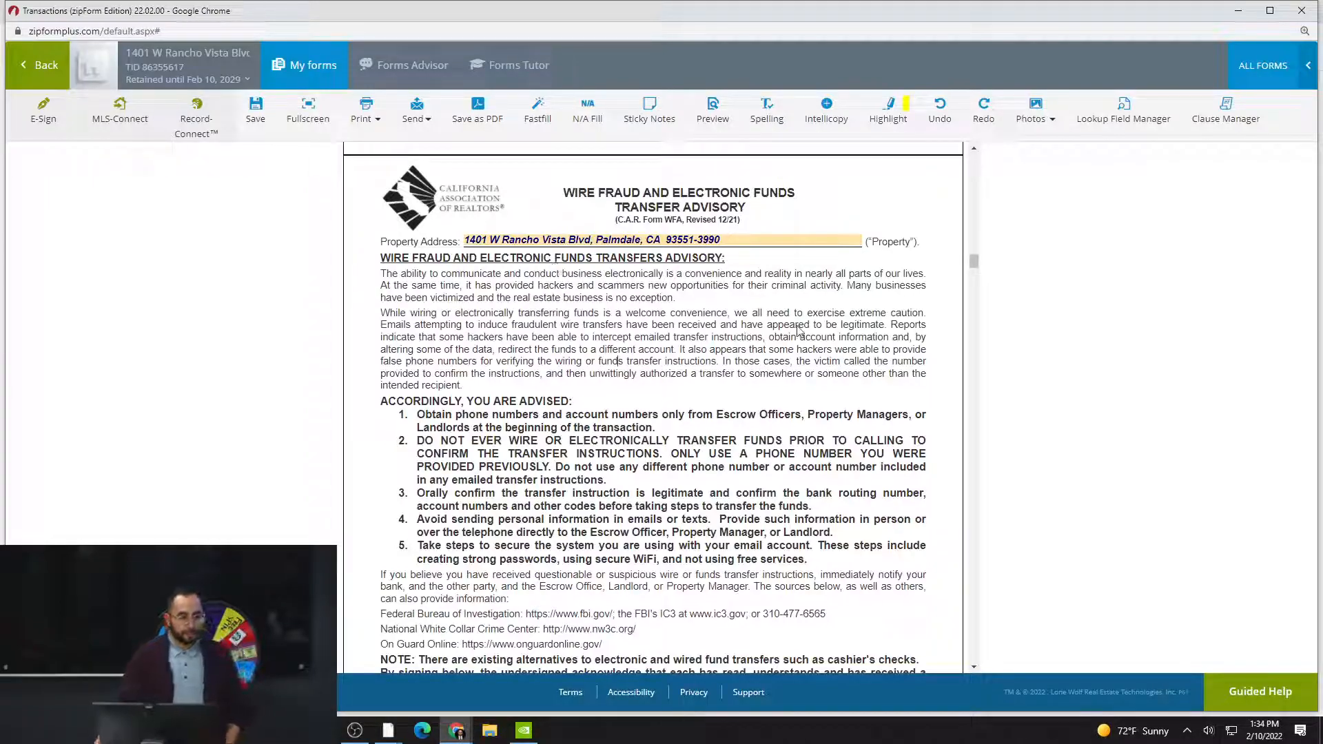
scroll(755, 348, down, 15)
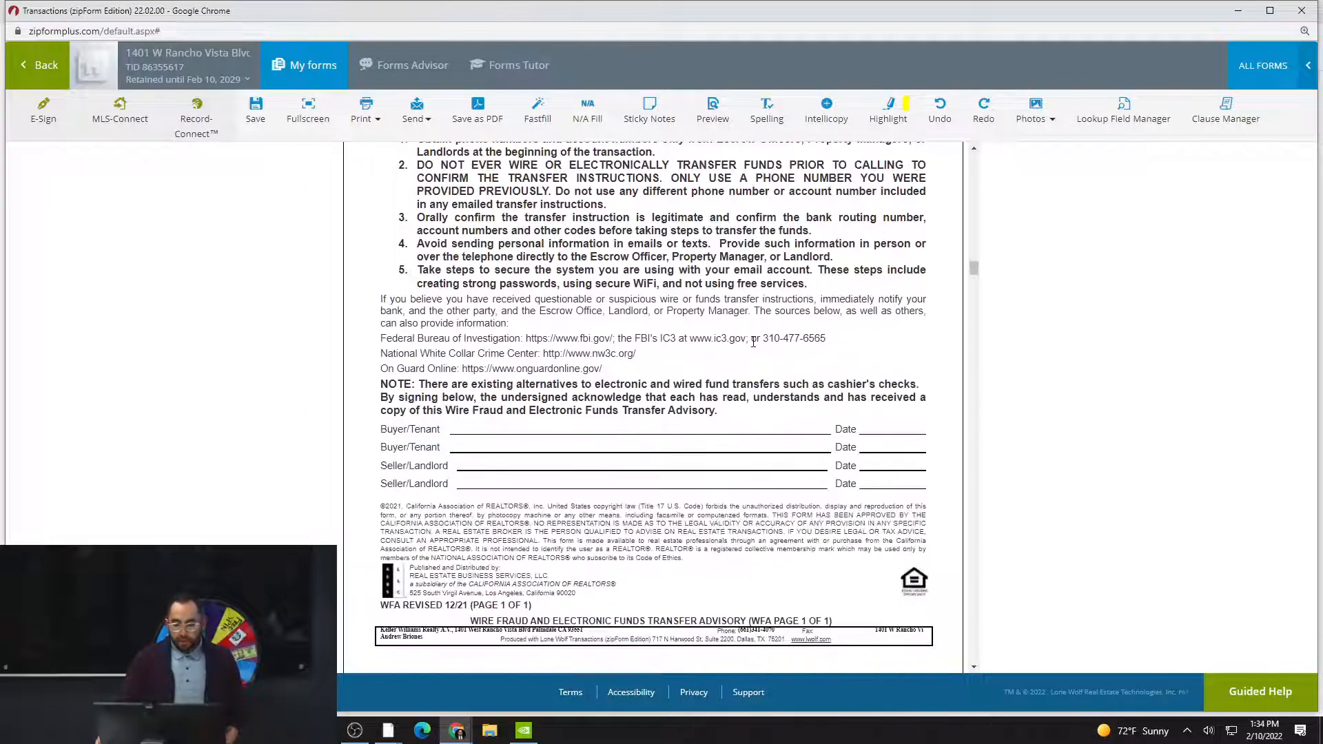
scroll(753, 329, down, 4)
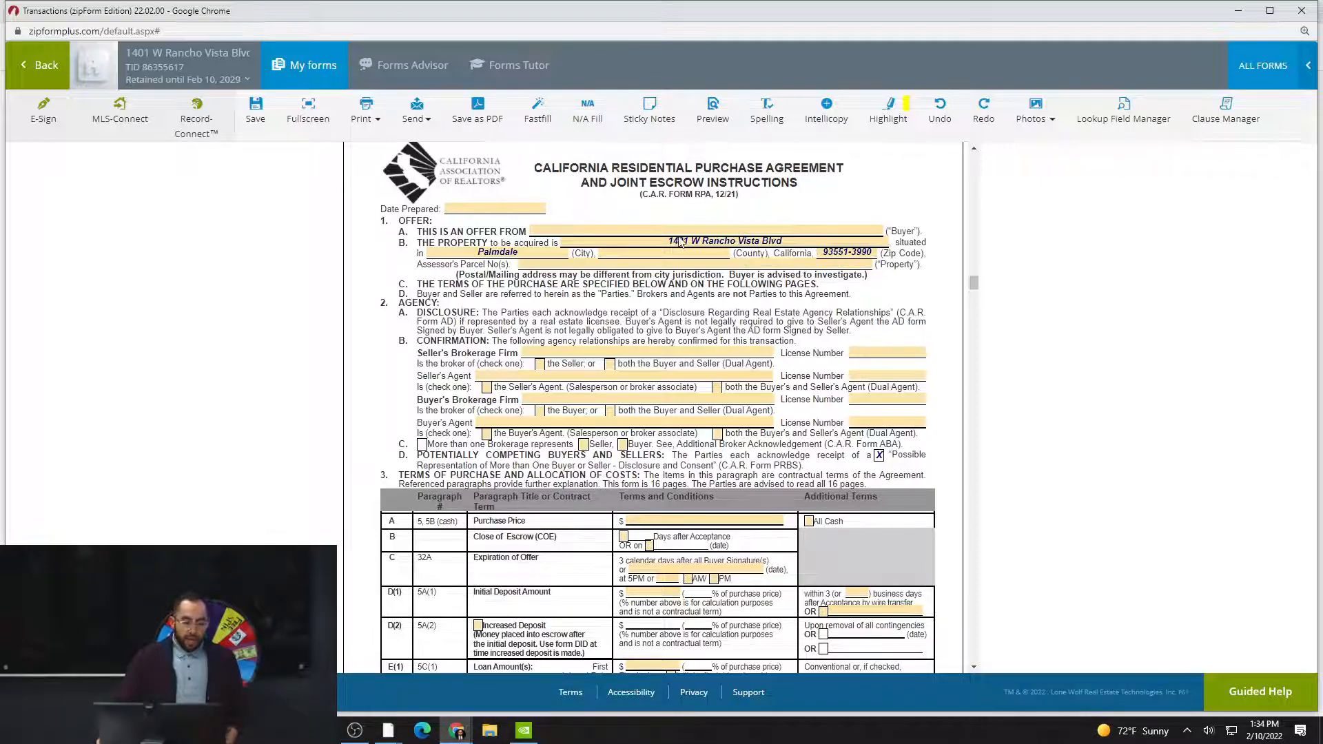
click(33, 73)
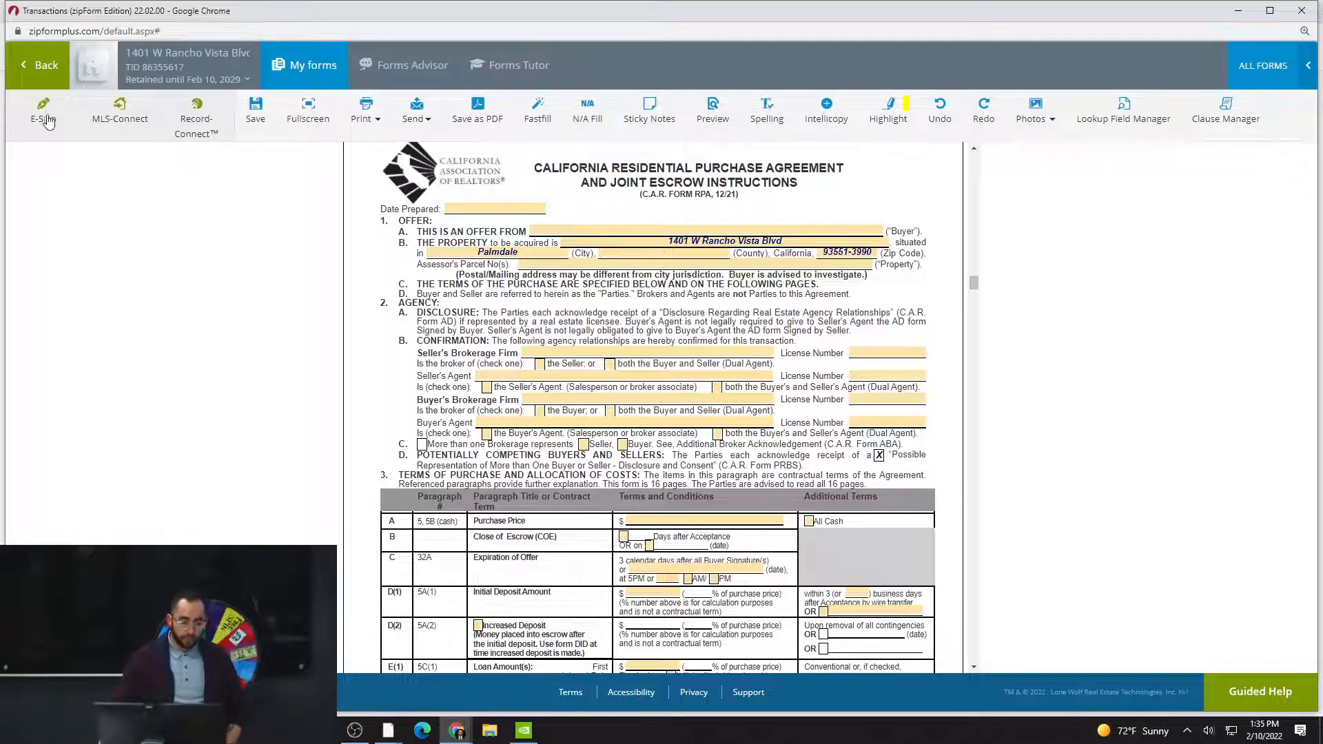
- Add the .Cover Sheet form from ALL FORMS after clearing the earlier RPA search
click(46, 67)
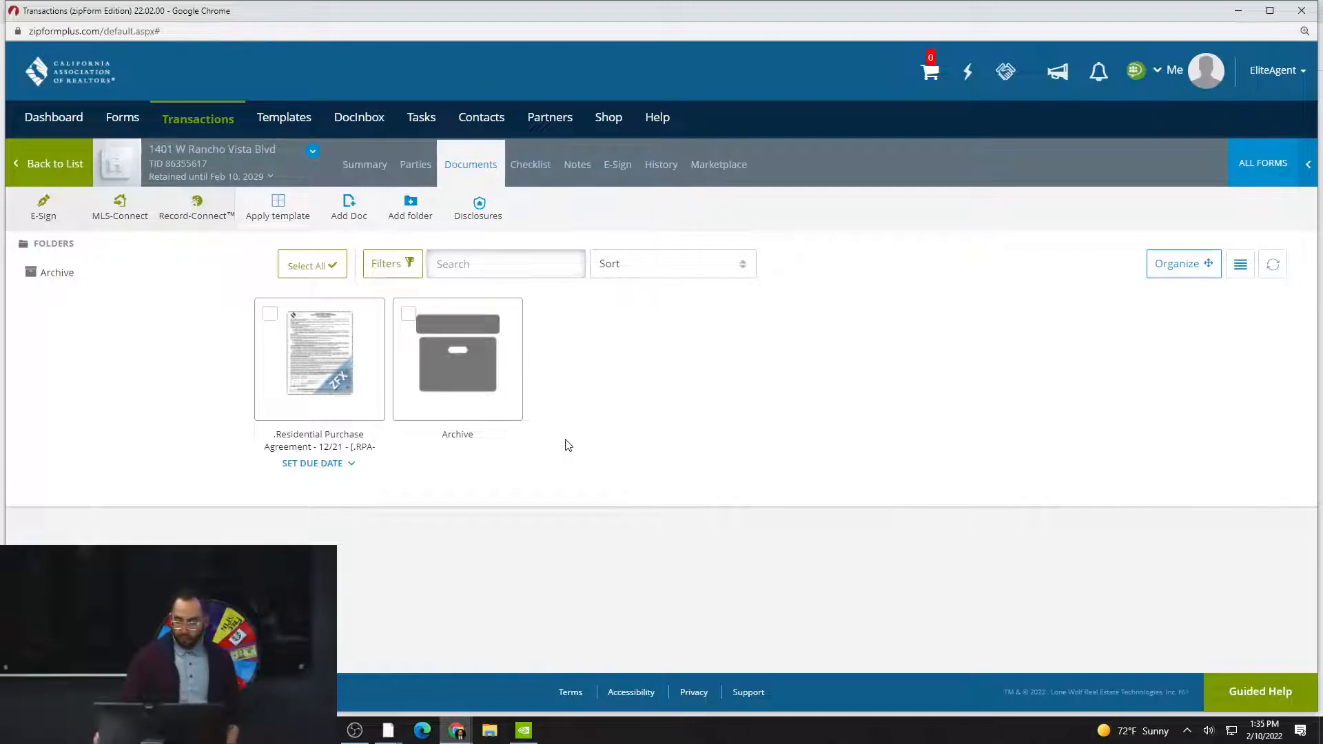
click(1270, 168)
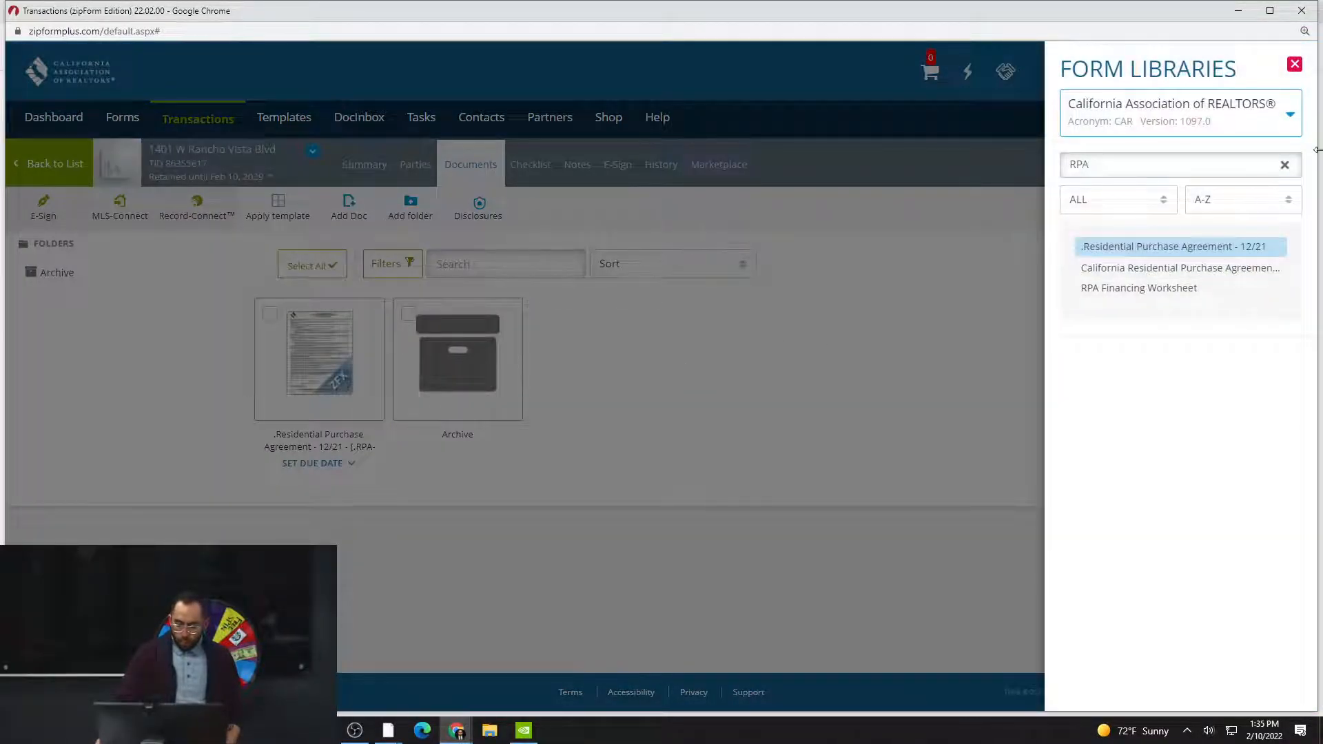
click(1284, 166)
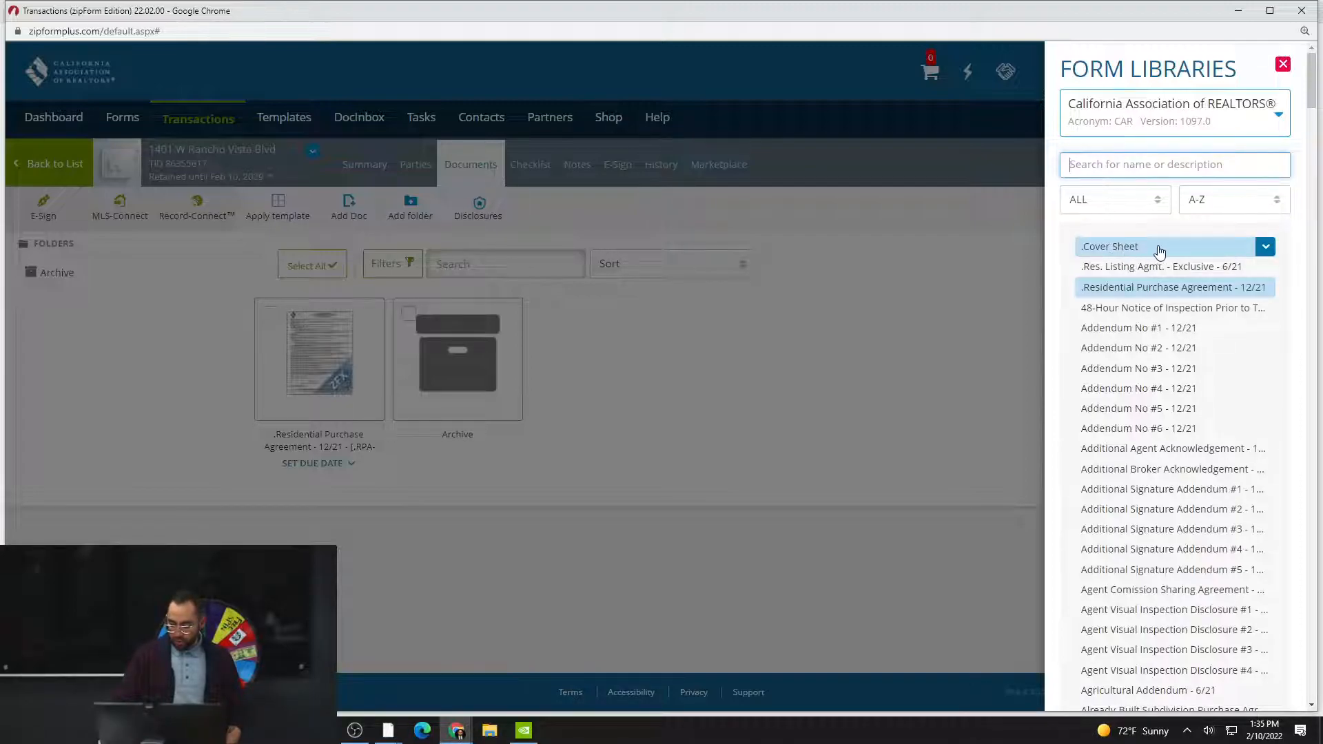
click(1103, 165)
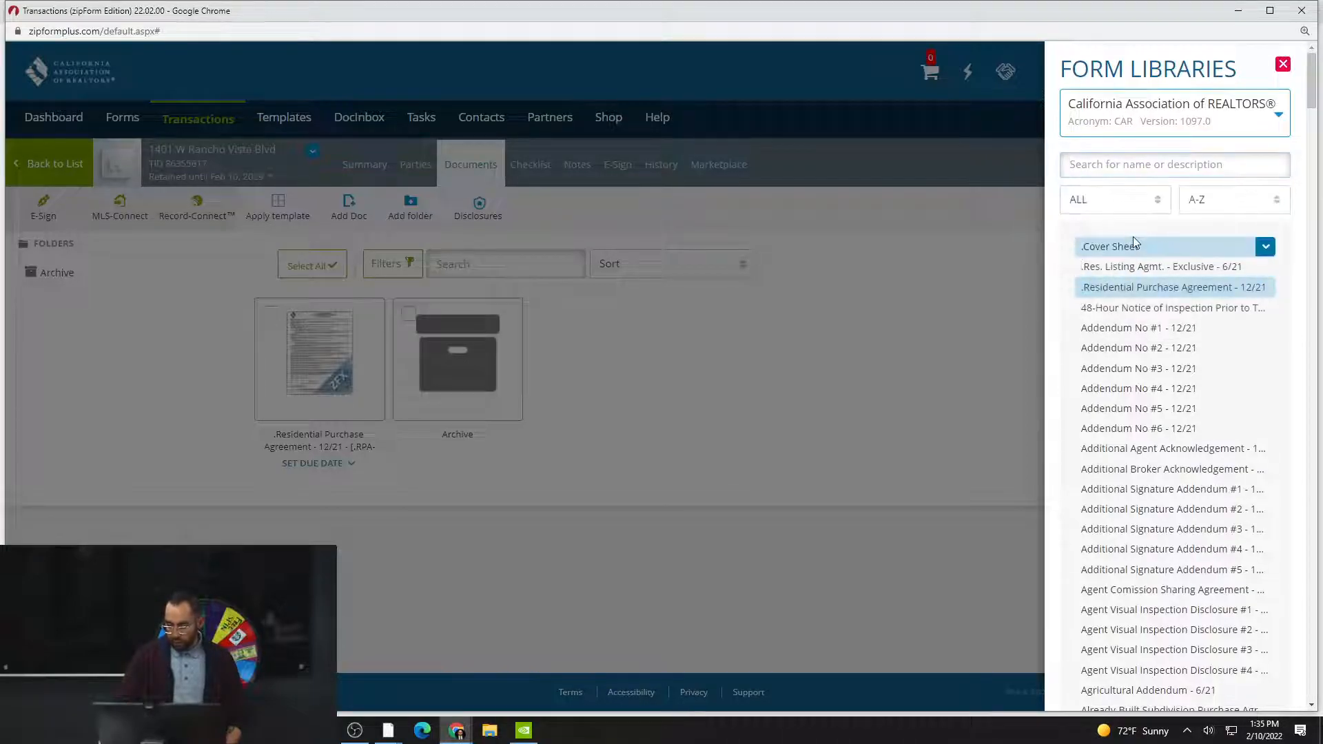
click(1129, 248)
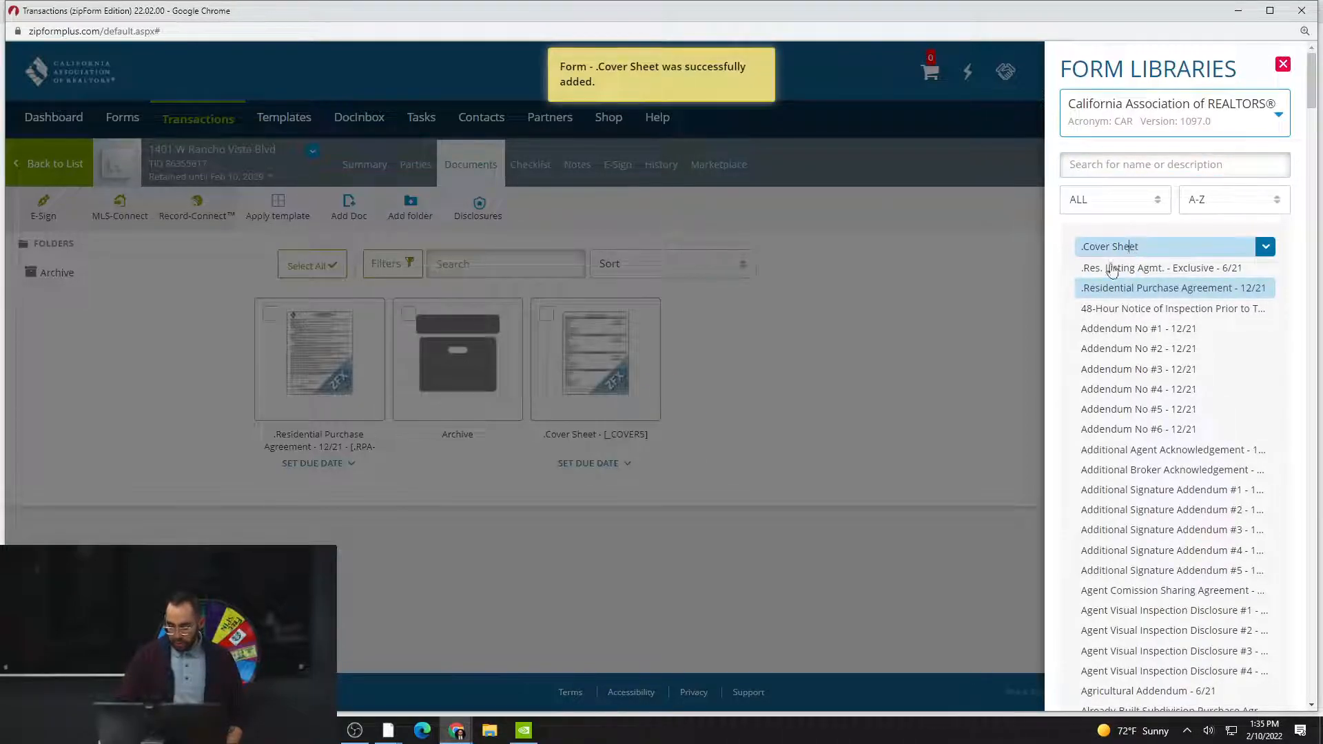
click(887, 378)
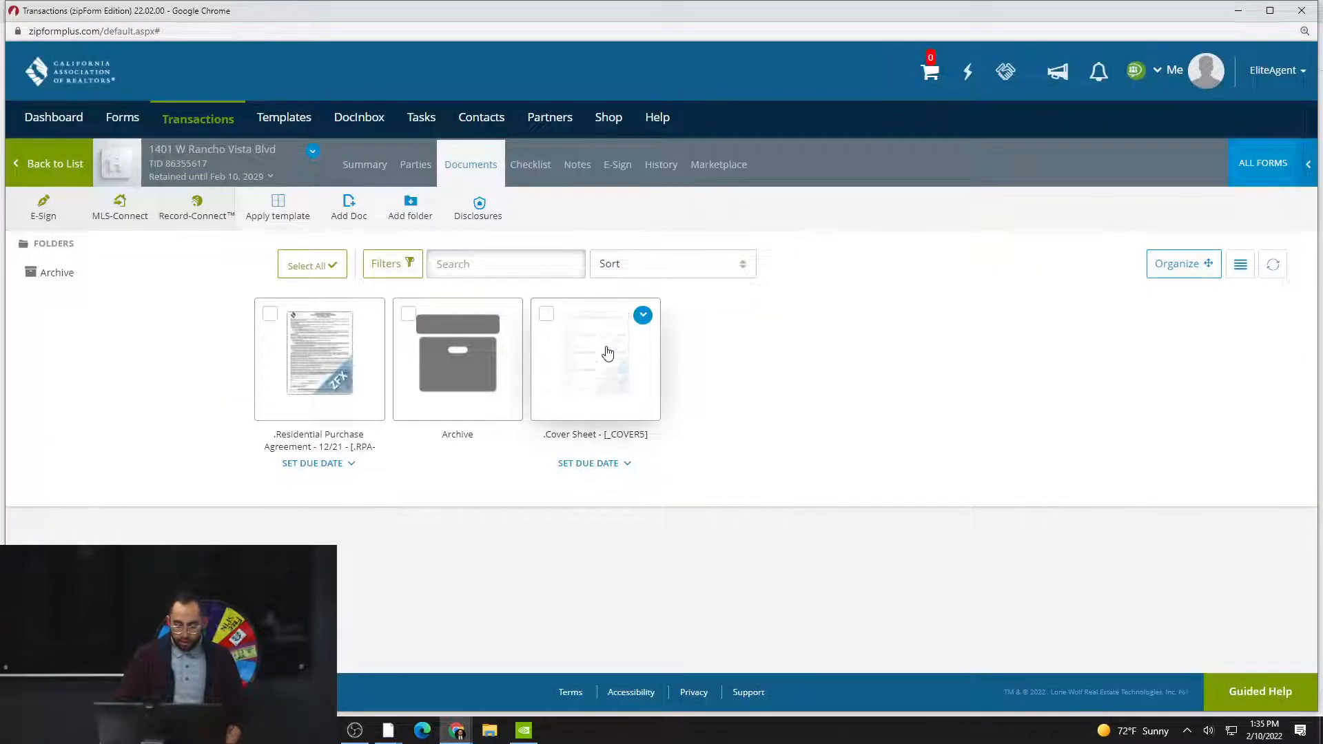
- Open the Cover Sheet and scroll to its Property Information section
click(603, 358)
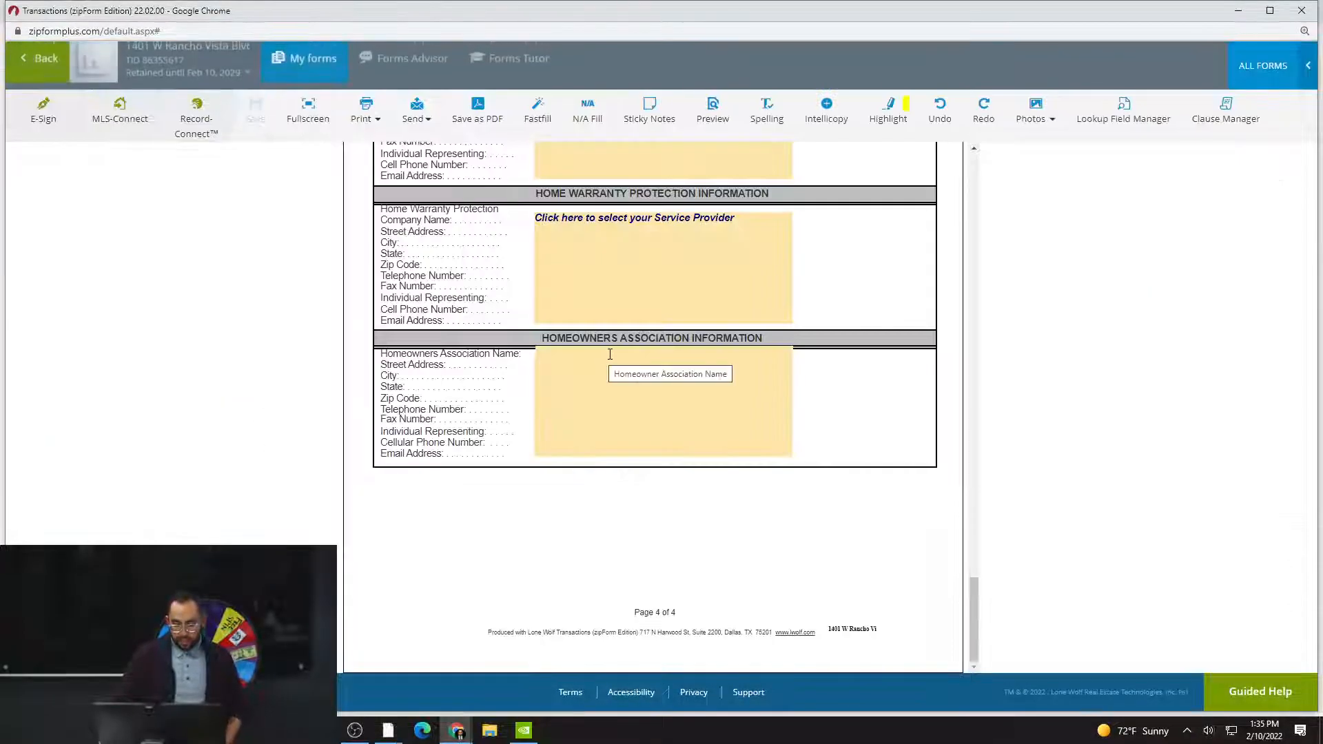
scroll(796, 375, up, 15)
scroll(796, 375, up, 15)
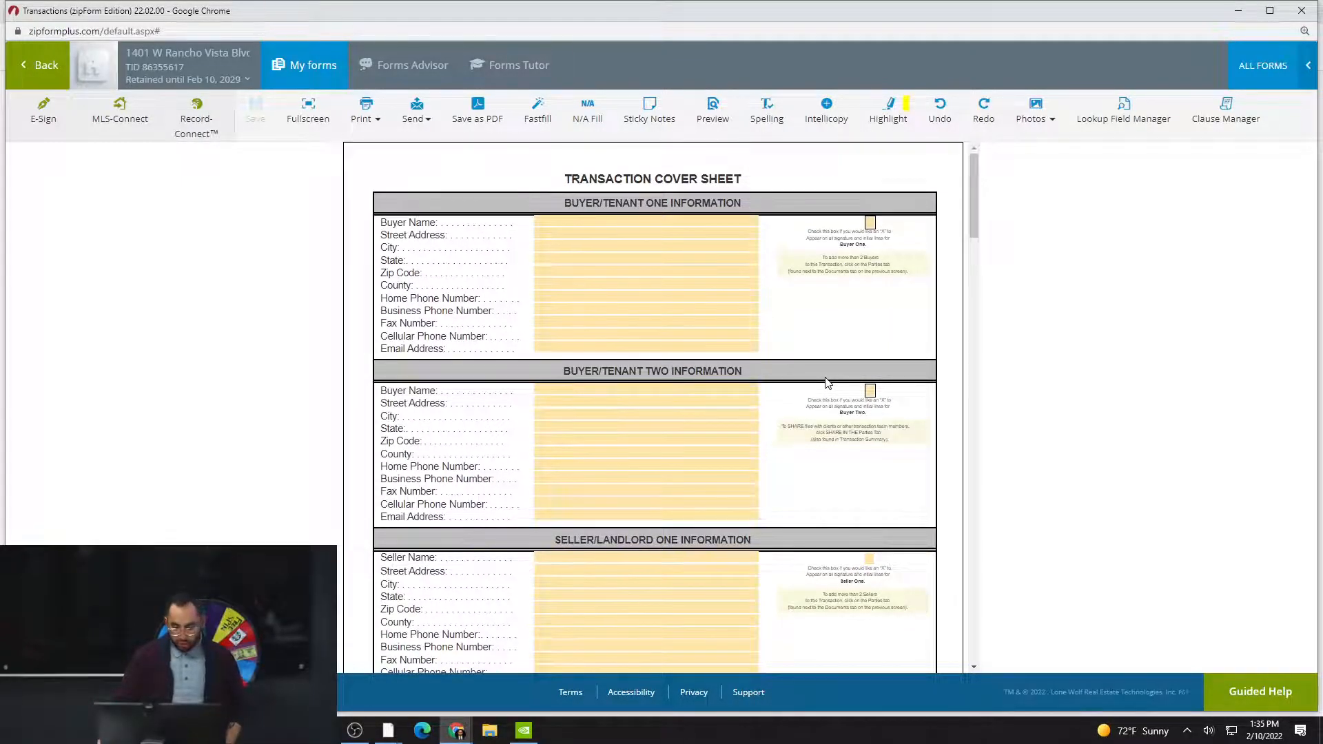
scroll(827, 382, down, 10)
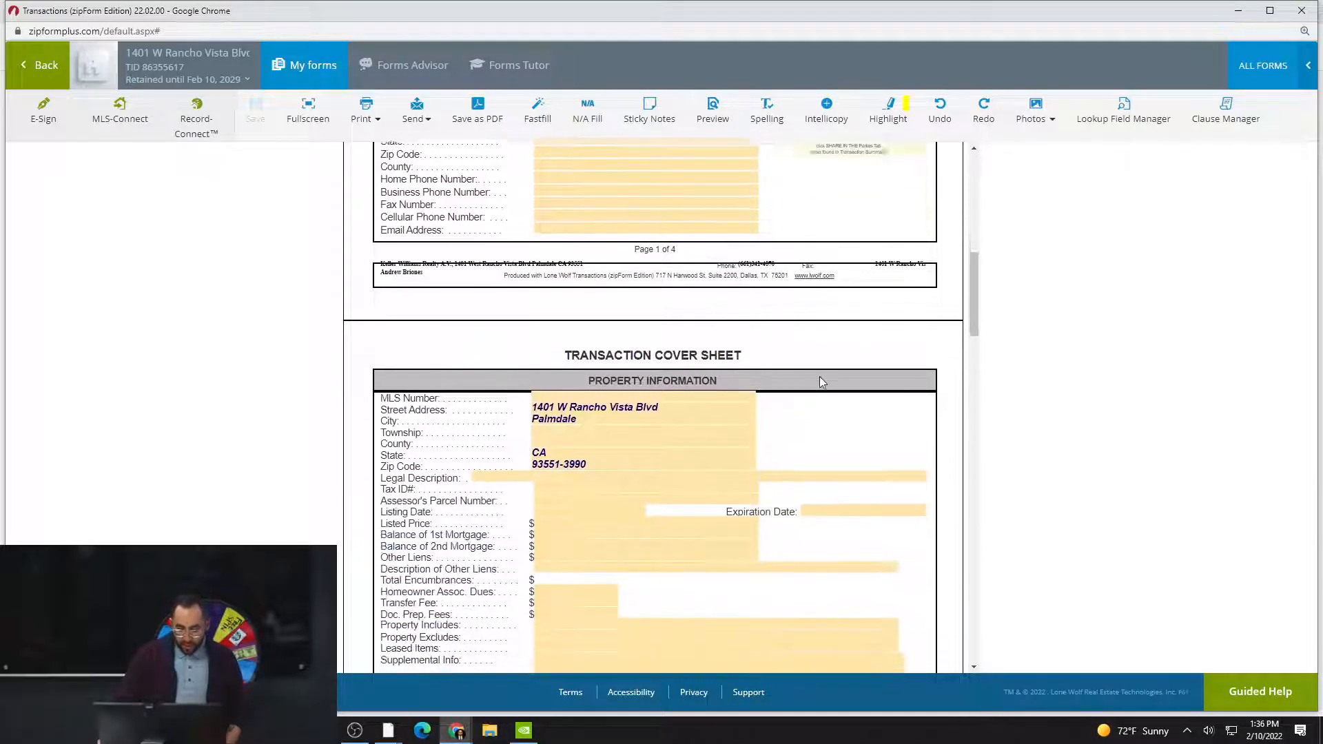
scroll(820, 381, down, 2)
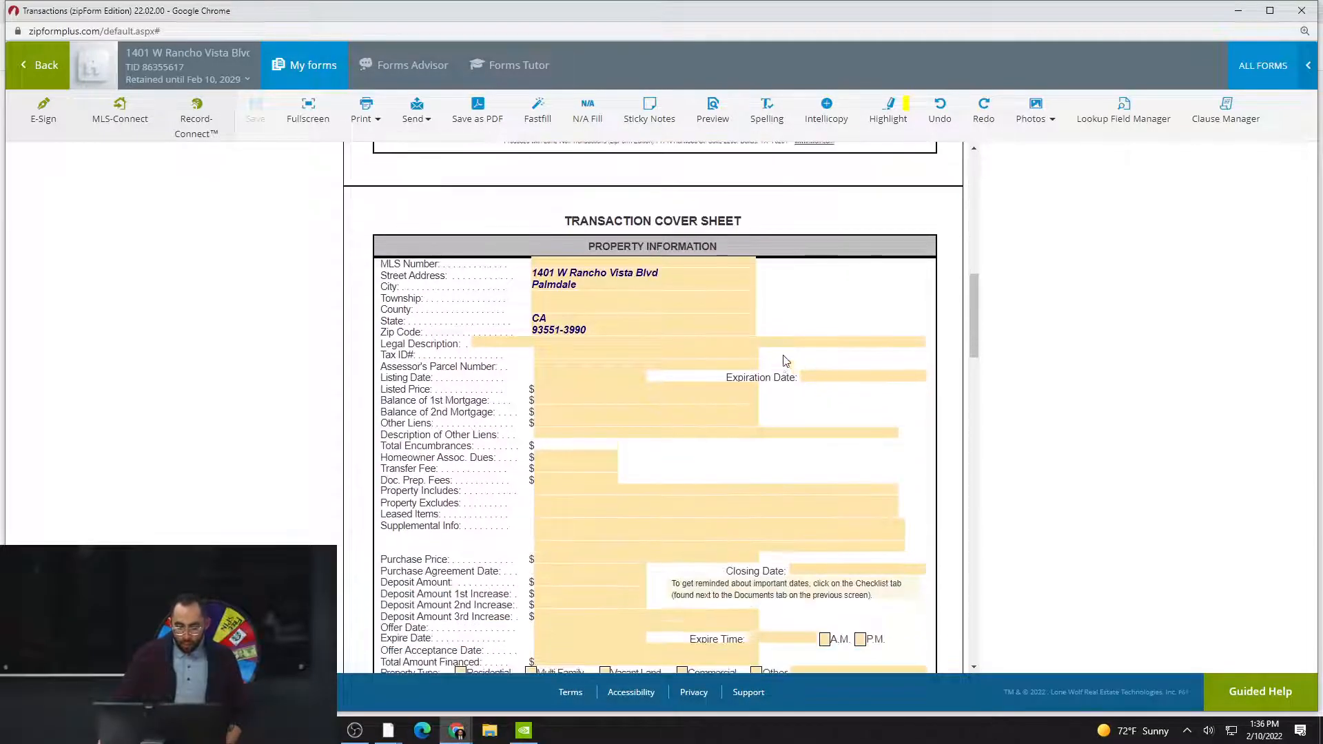
- Enter 1234567 as the MLS Number above the prefilled street address
click(687, 276)
click(587, 236)
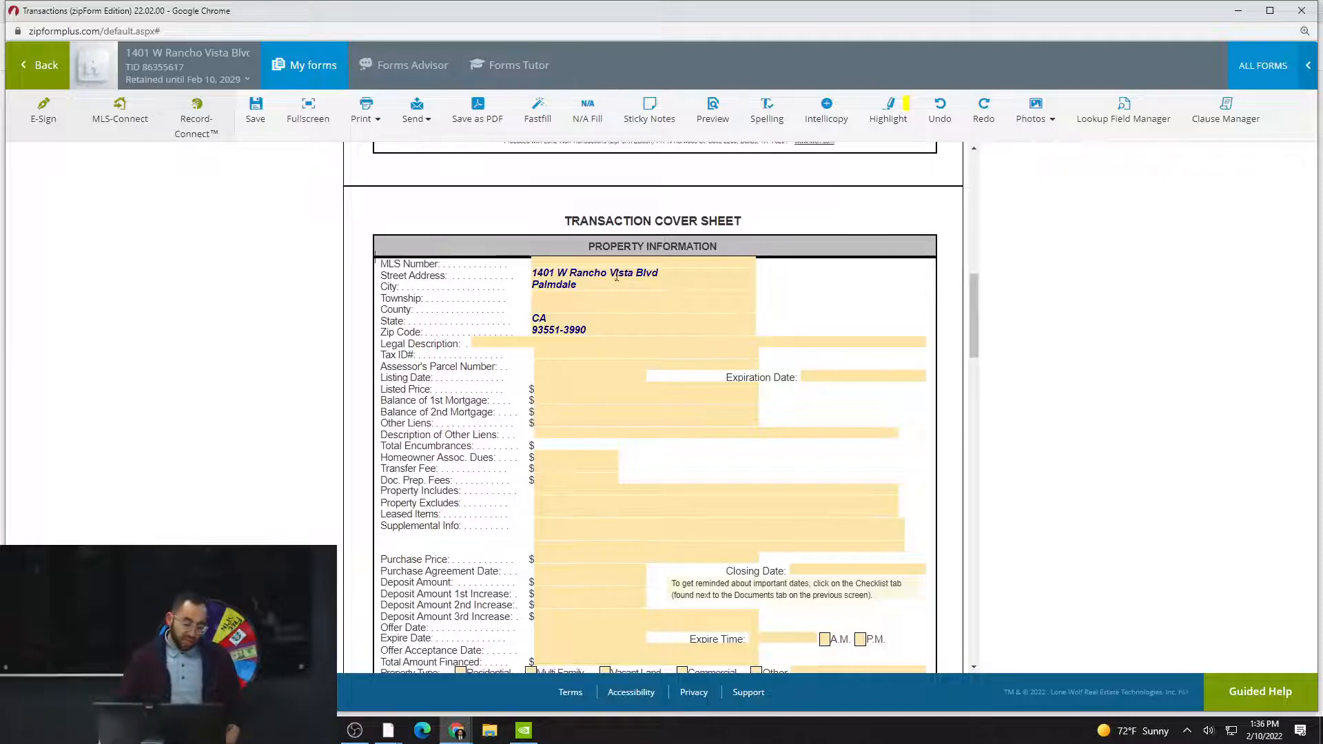
click(563, 264)
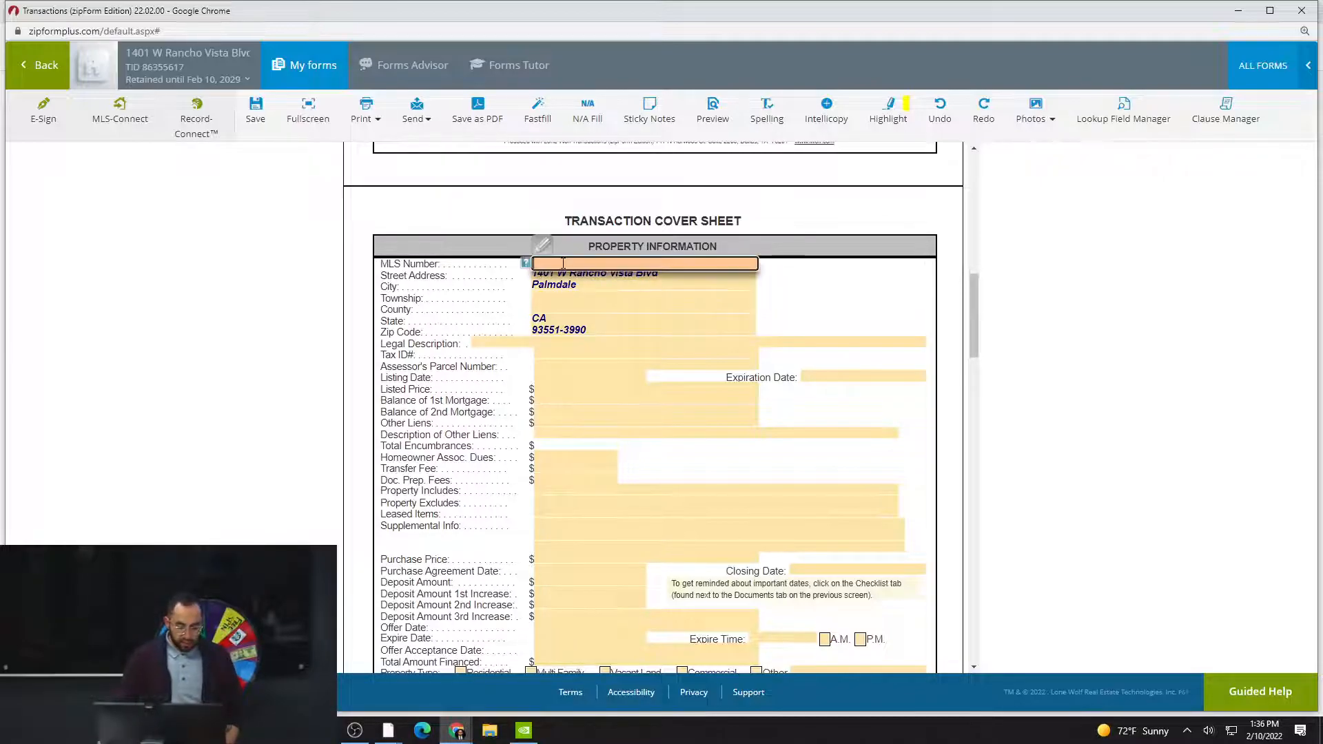
text(1234567)
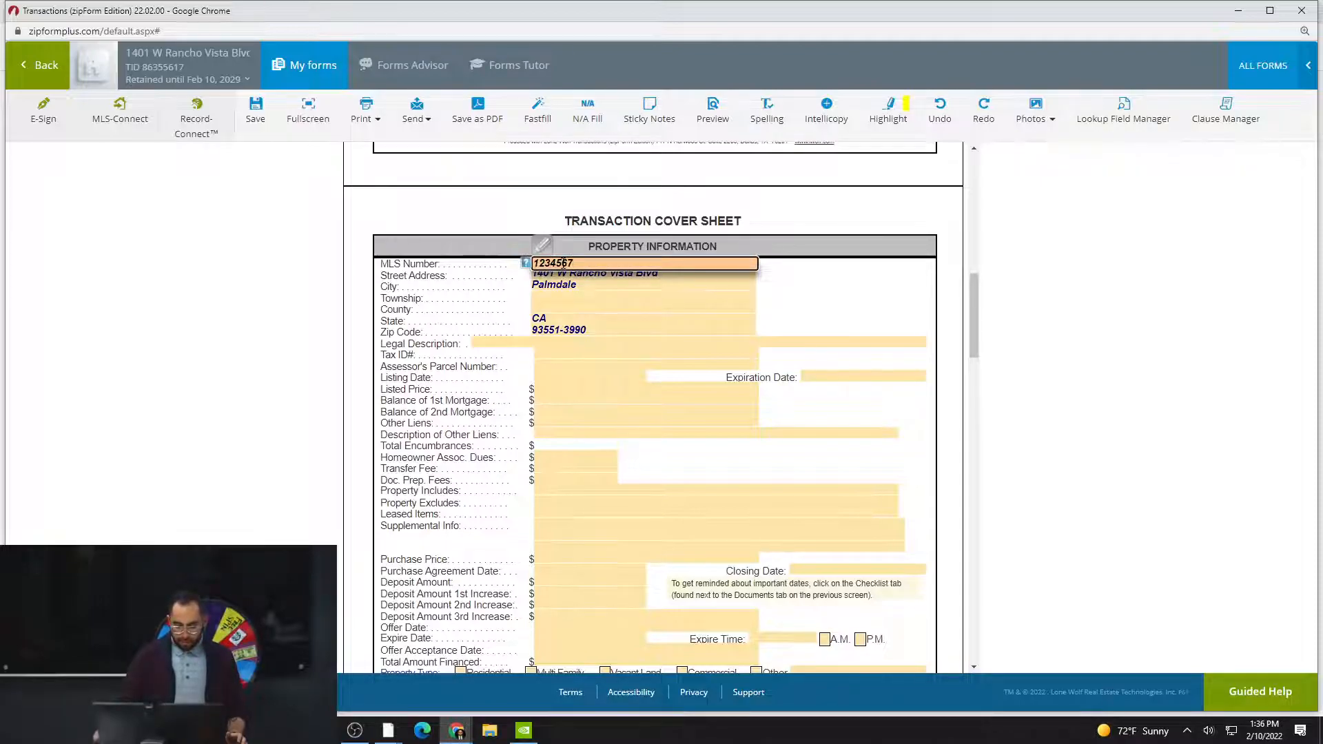
click(820, 303)
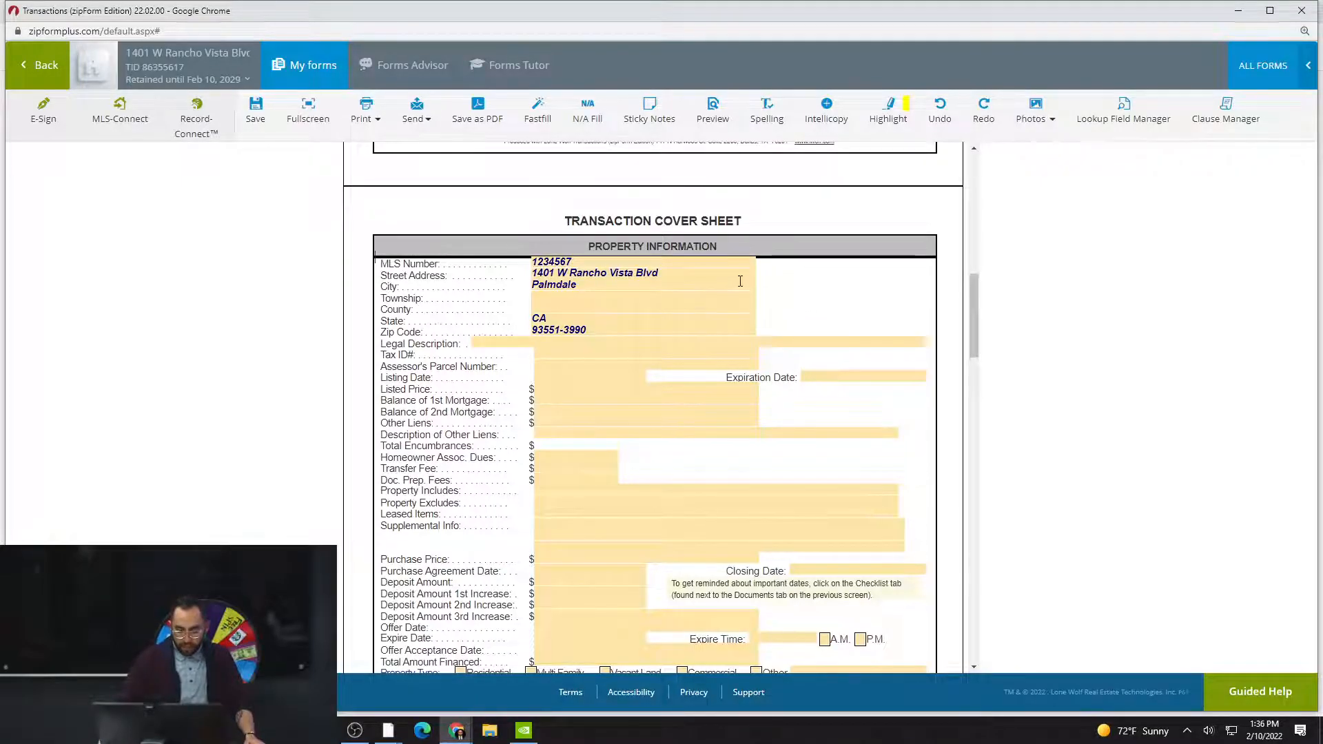
scroll(738, 280, down, 2)
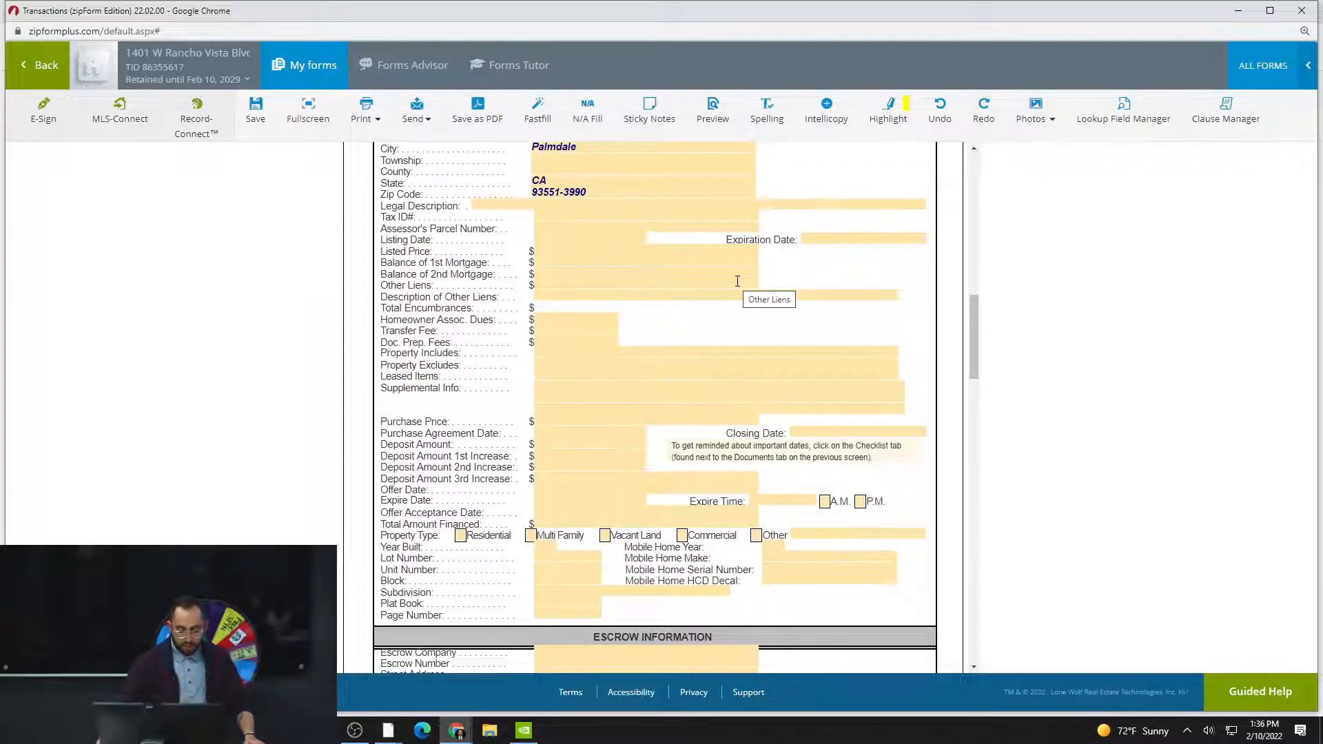
scroll(738, 281, down, 3)
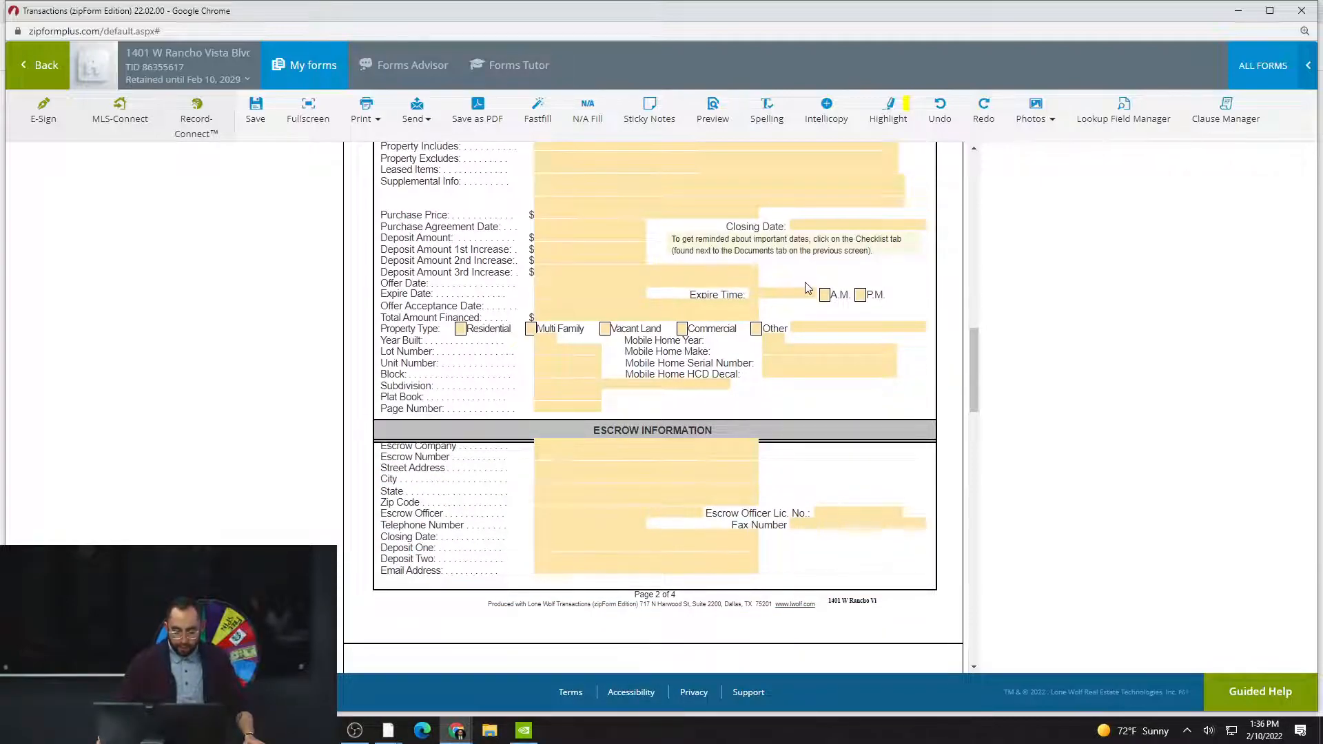
scroll(808, 287, up, 10)
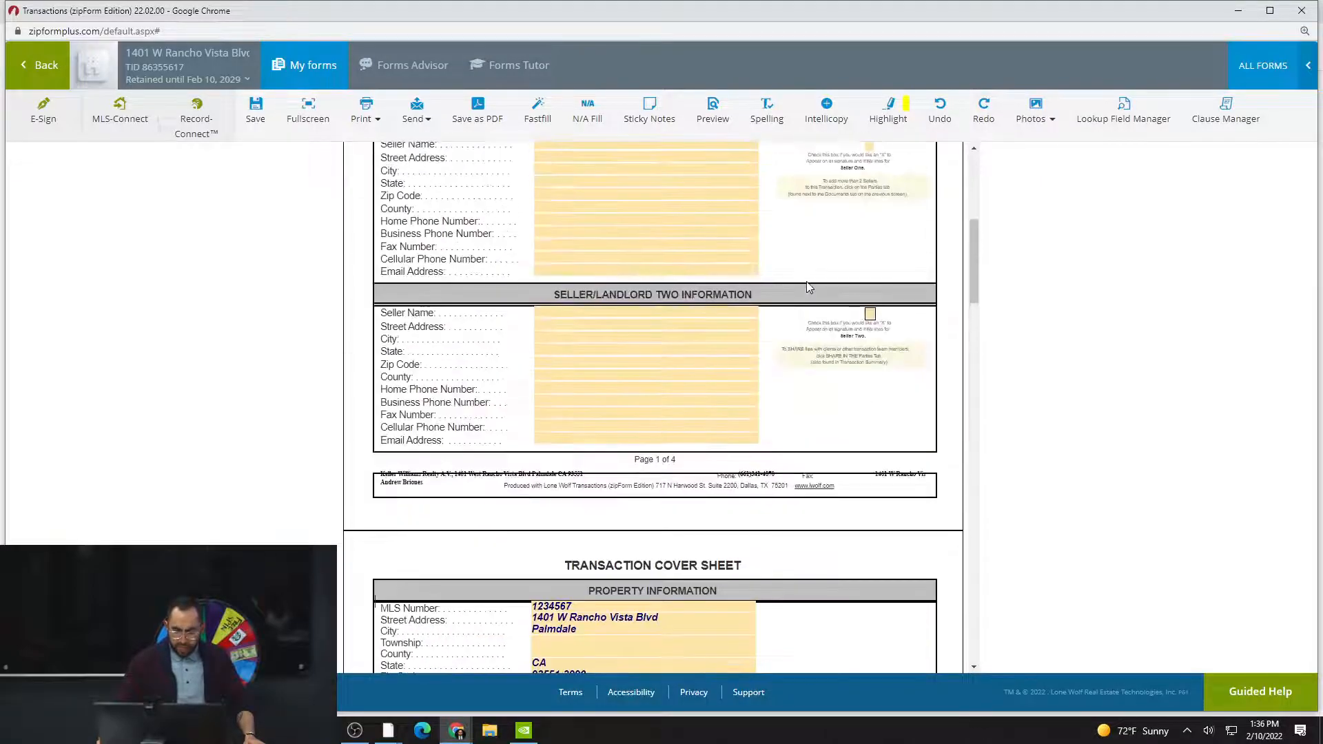
scroll(809, 287, up, 2)
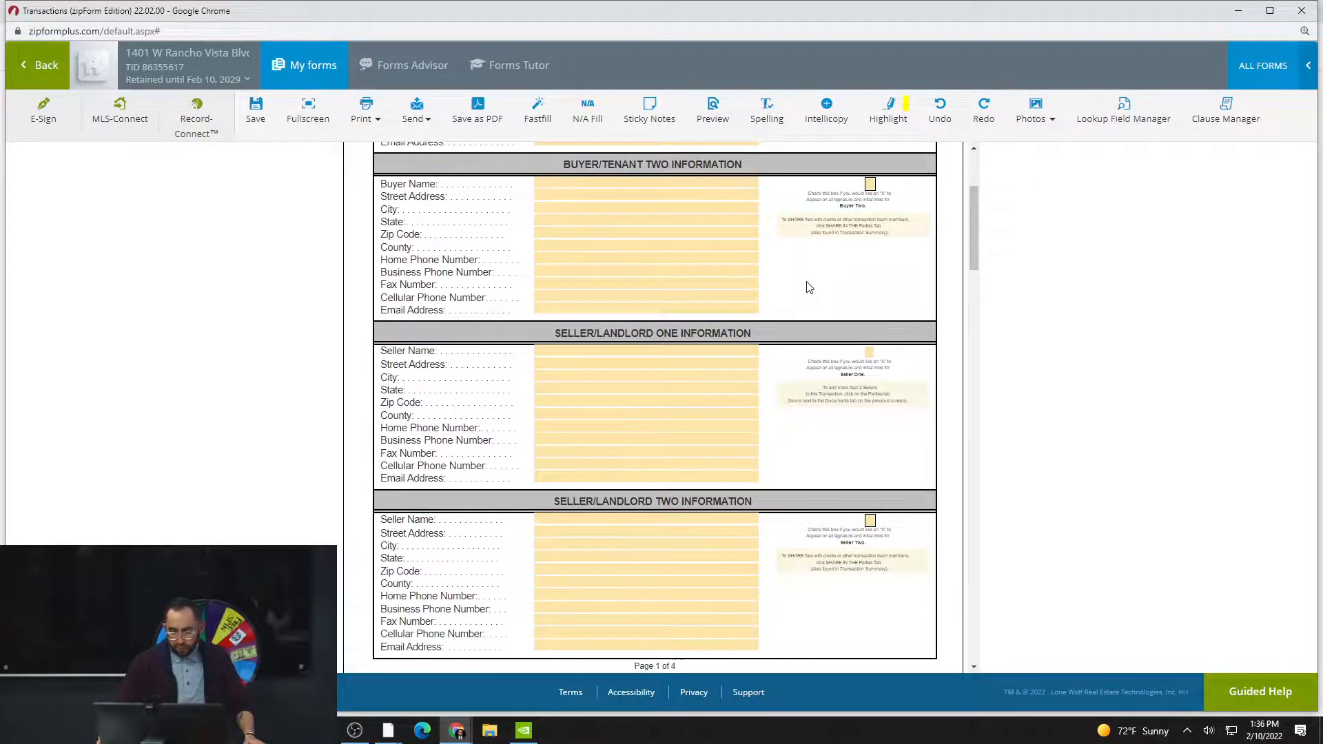
scroll(808, 288, up, 3)
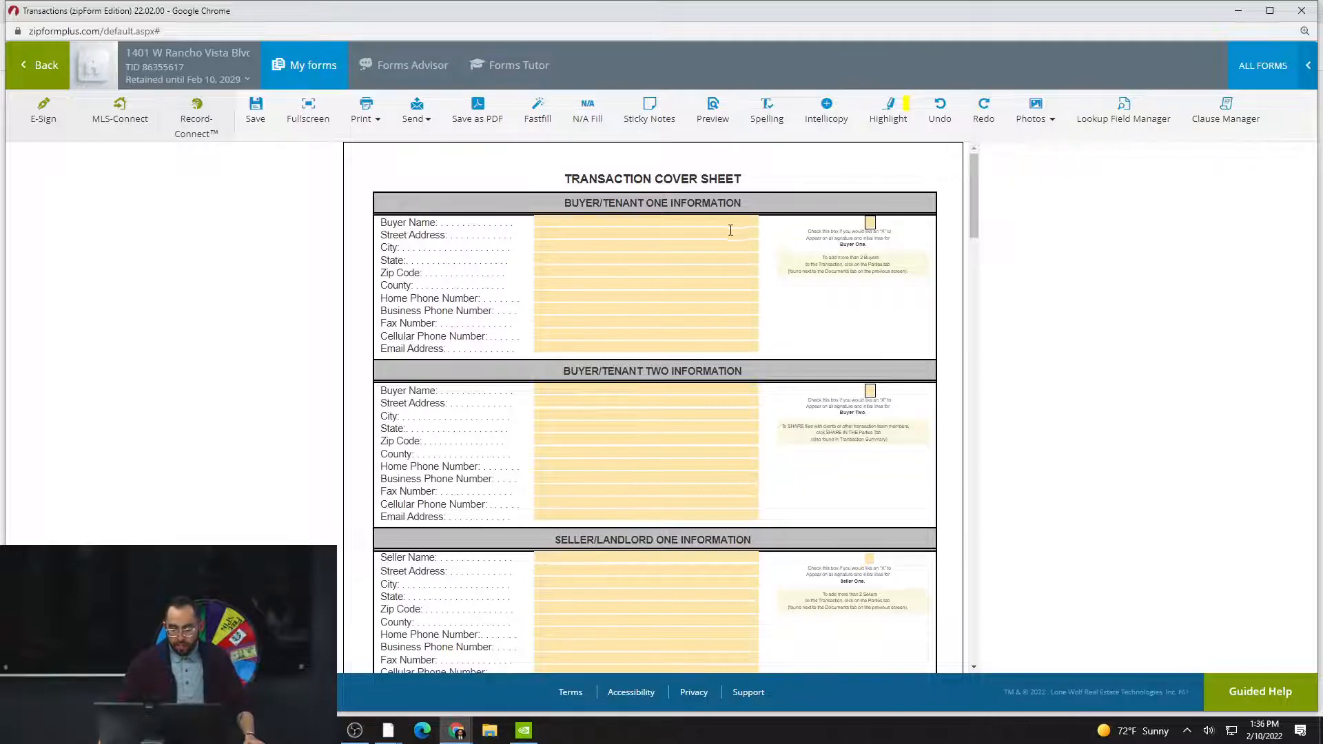
click(654, 392)
scroll(639, 450, down, 3)
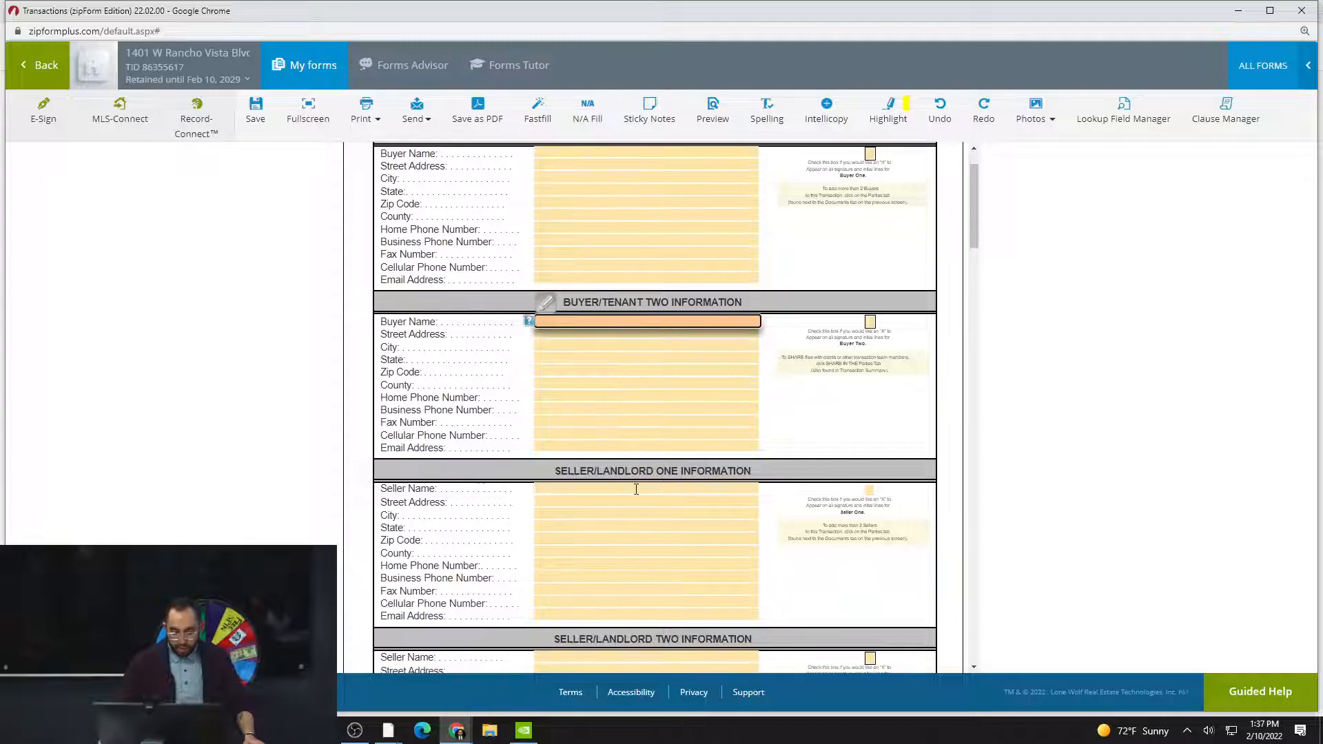
scroll(639, 492, down, 2)
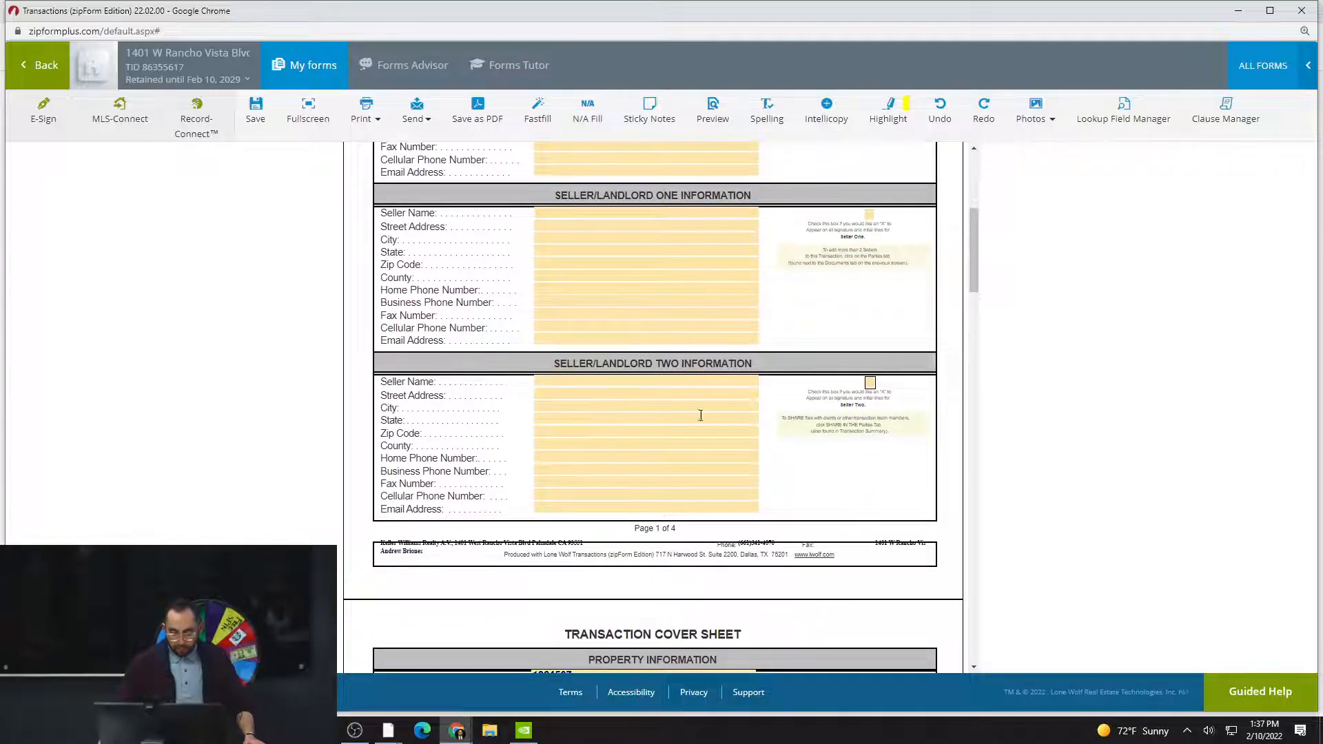
scroll(705, 421, down, 1)
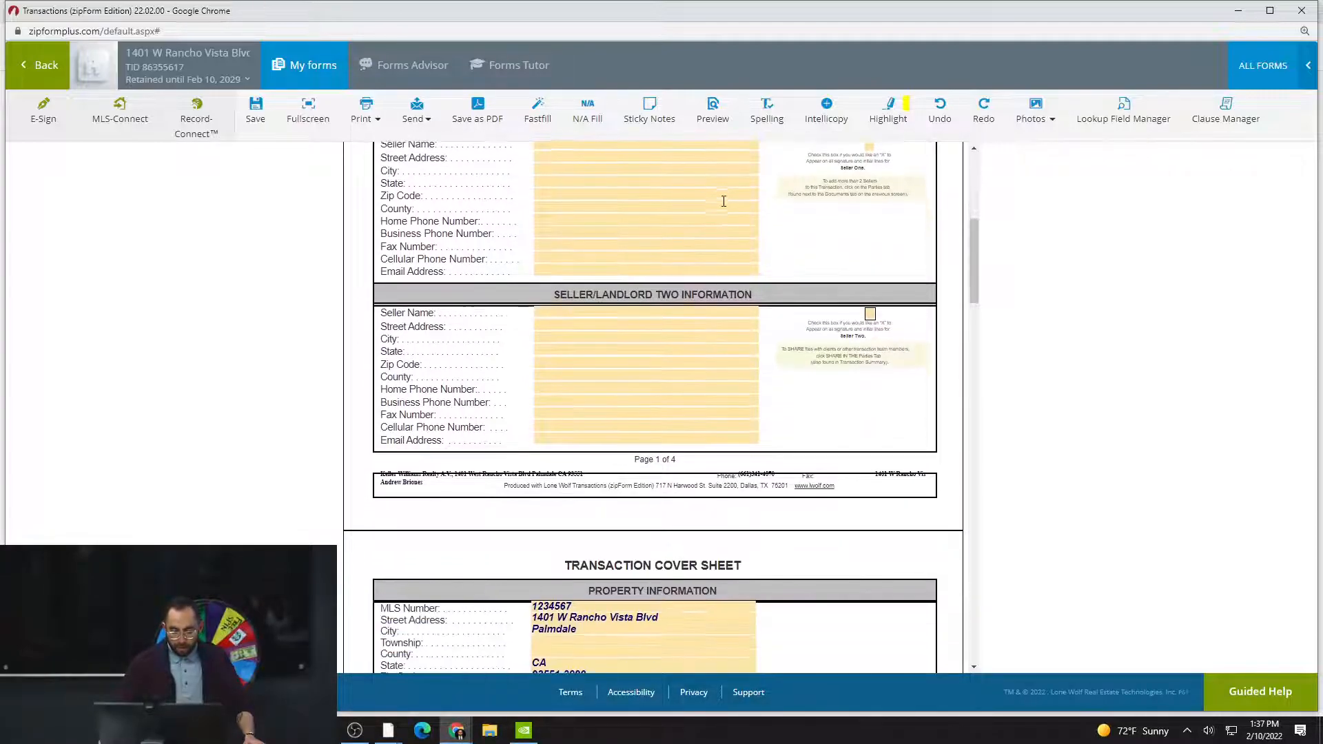
scroll(683, 311, down, 5)
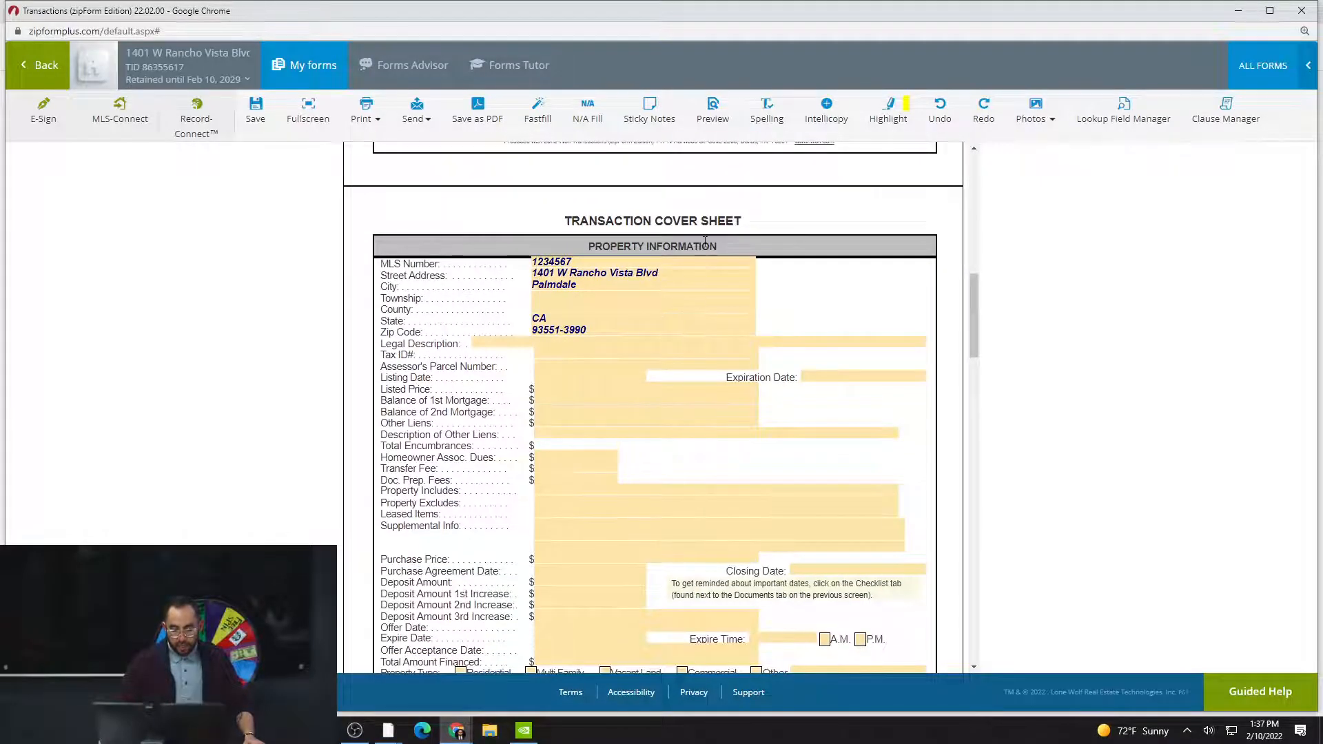
scroll(712, 287, down, 3)
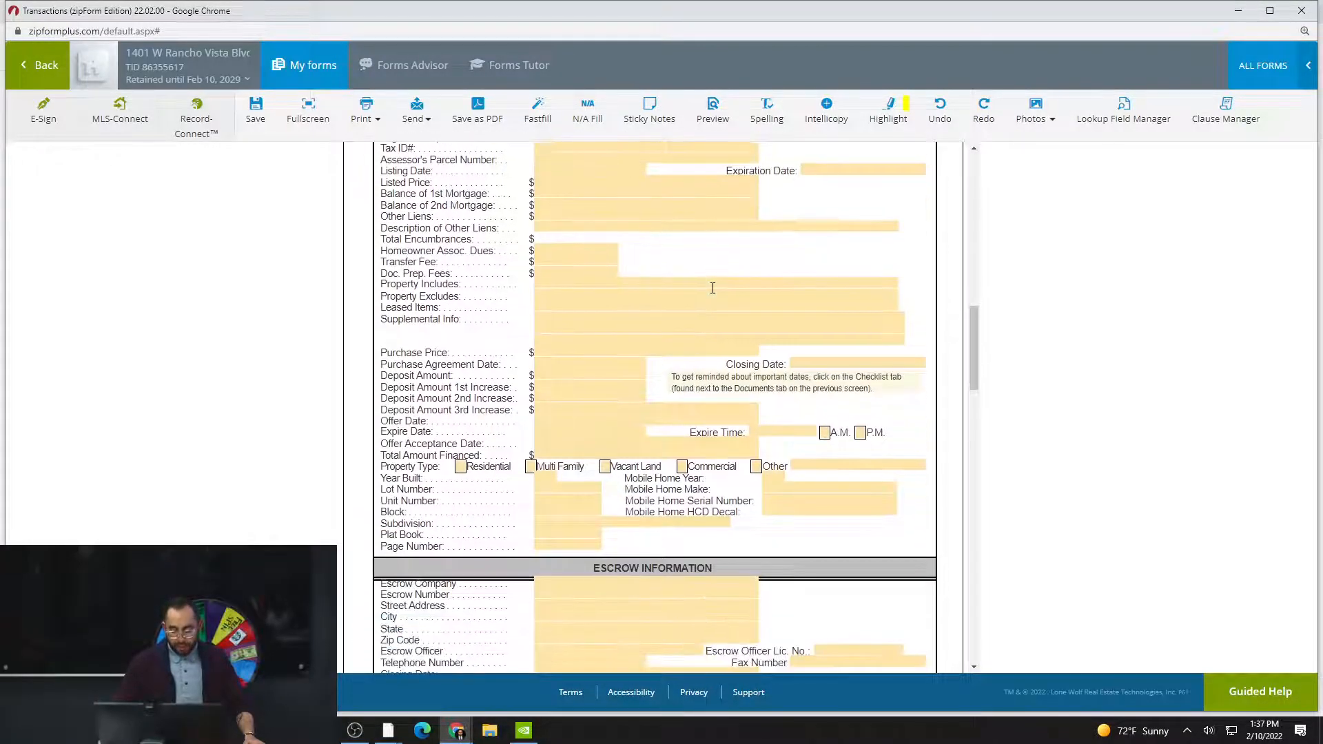
scroll(713, 287, down, 2)
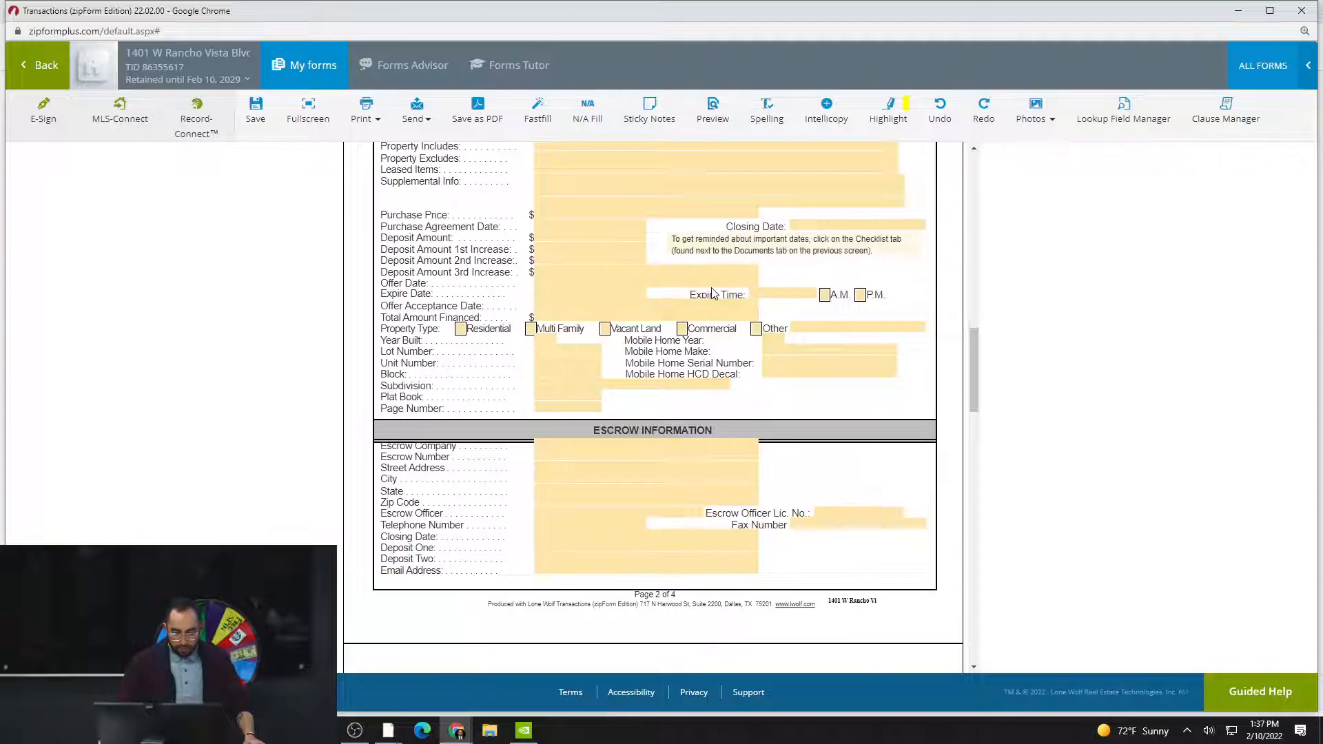
scroll(713, 293, up, 12)
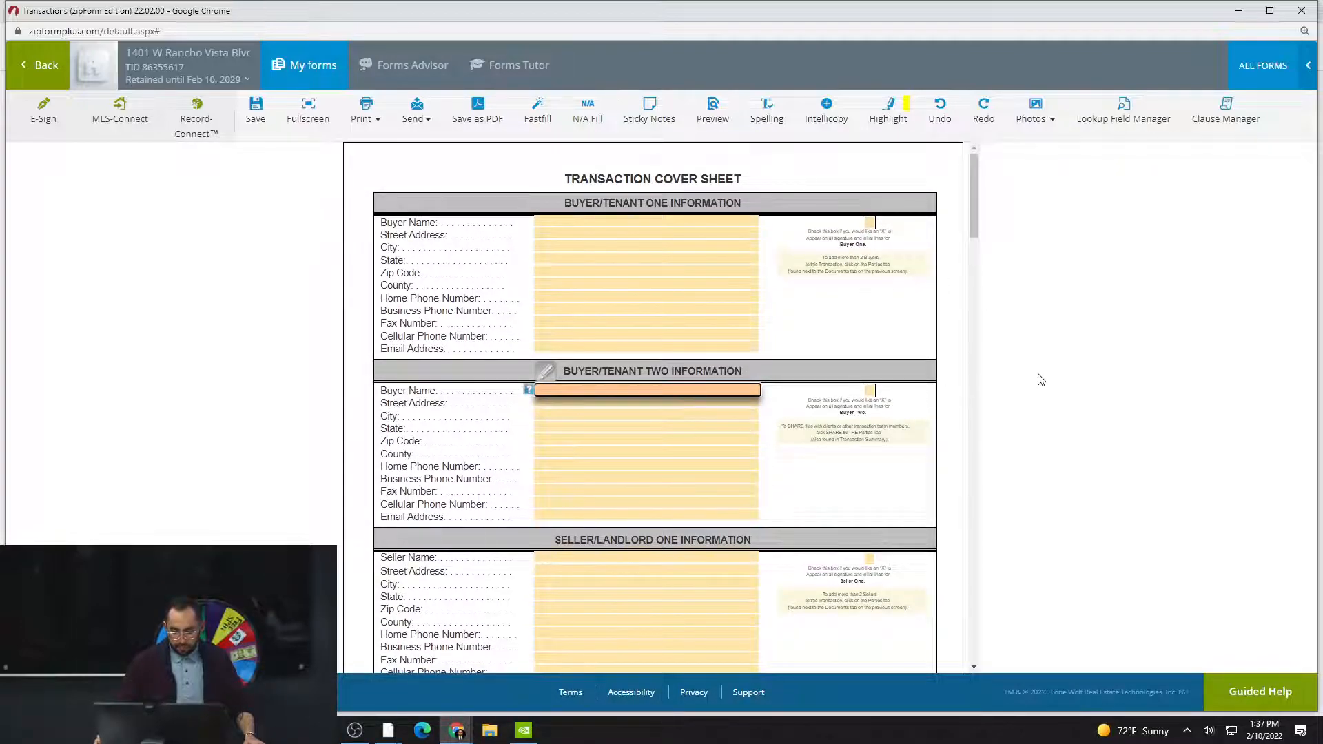
- Fill in the buyer's full name in the Buyer/Tenant One Buyer Name field
click(565, 224)
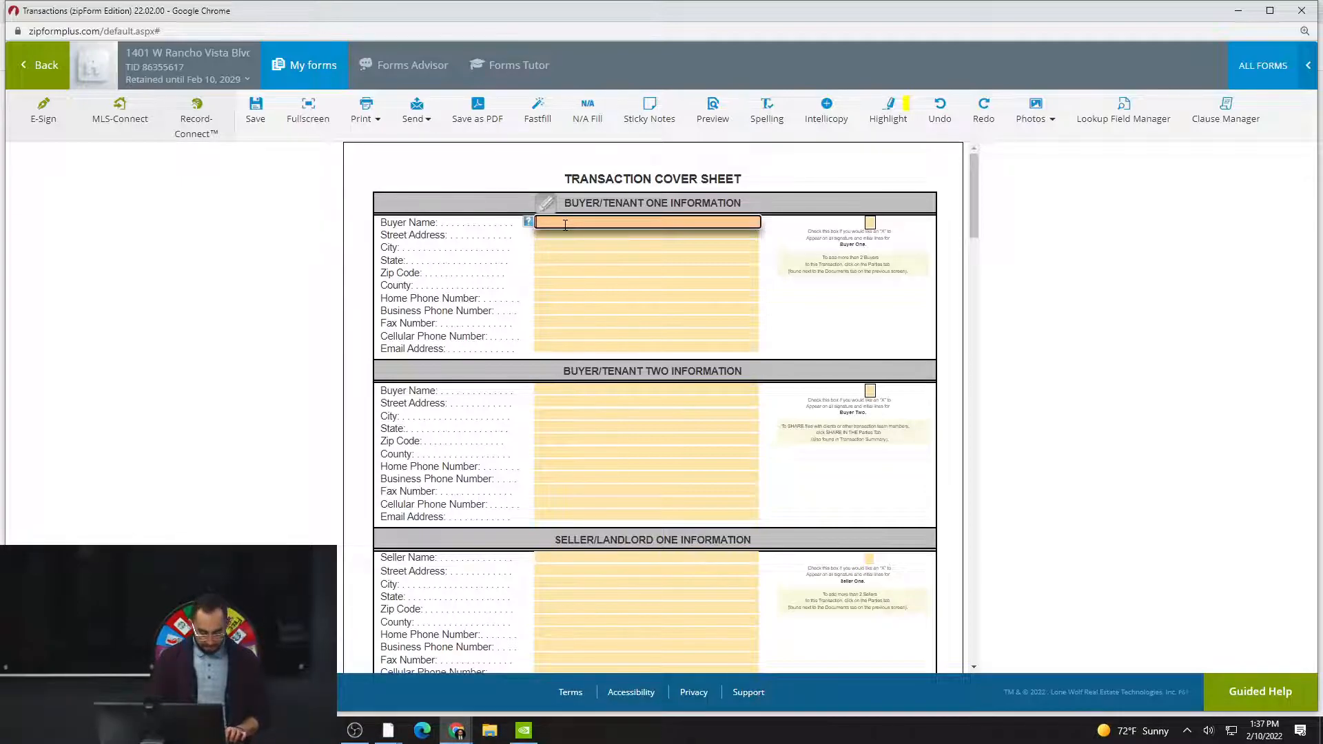
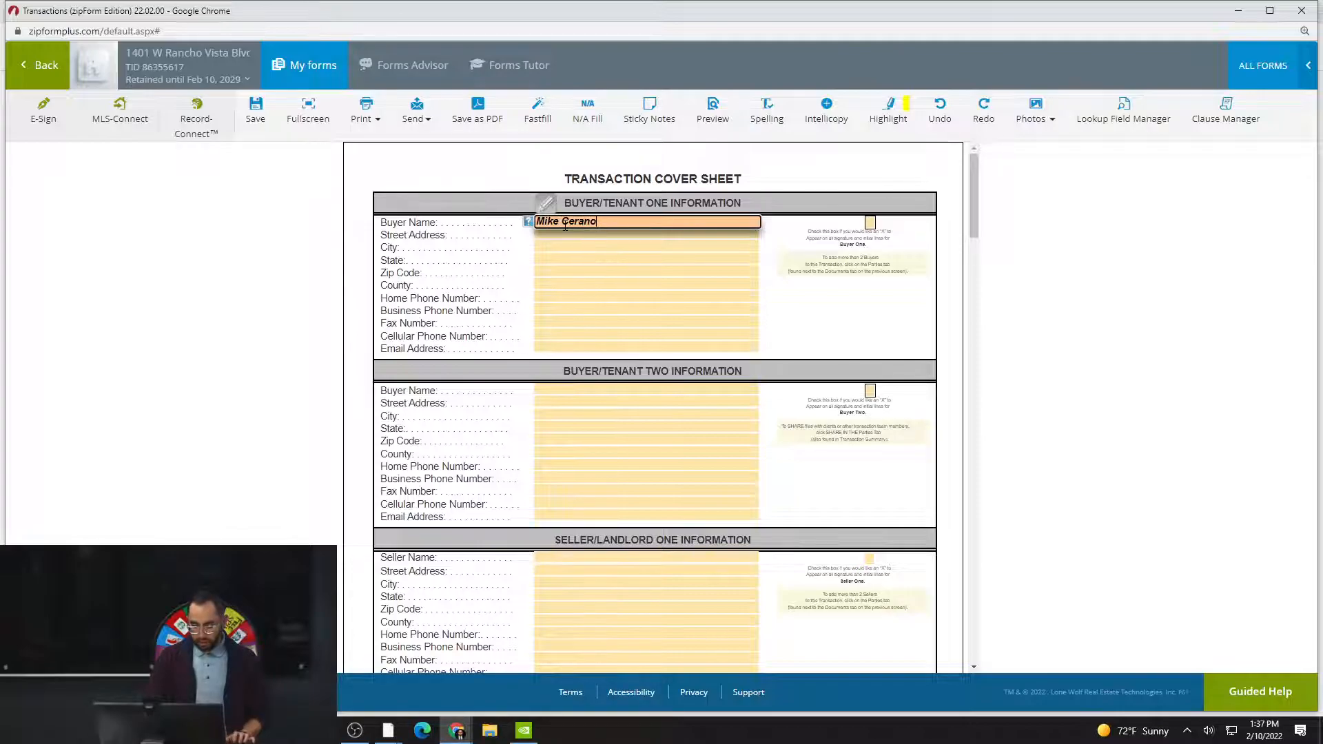
key(Tab)
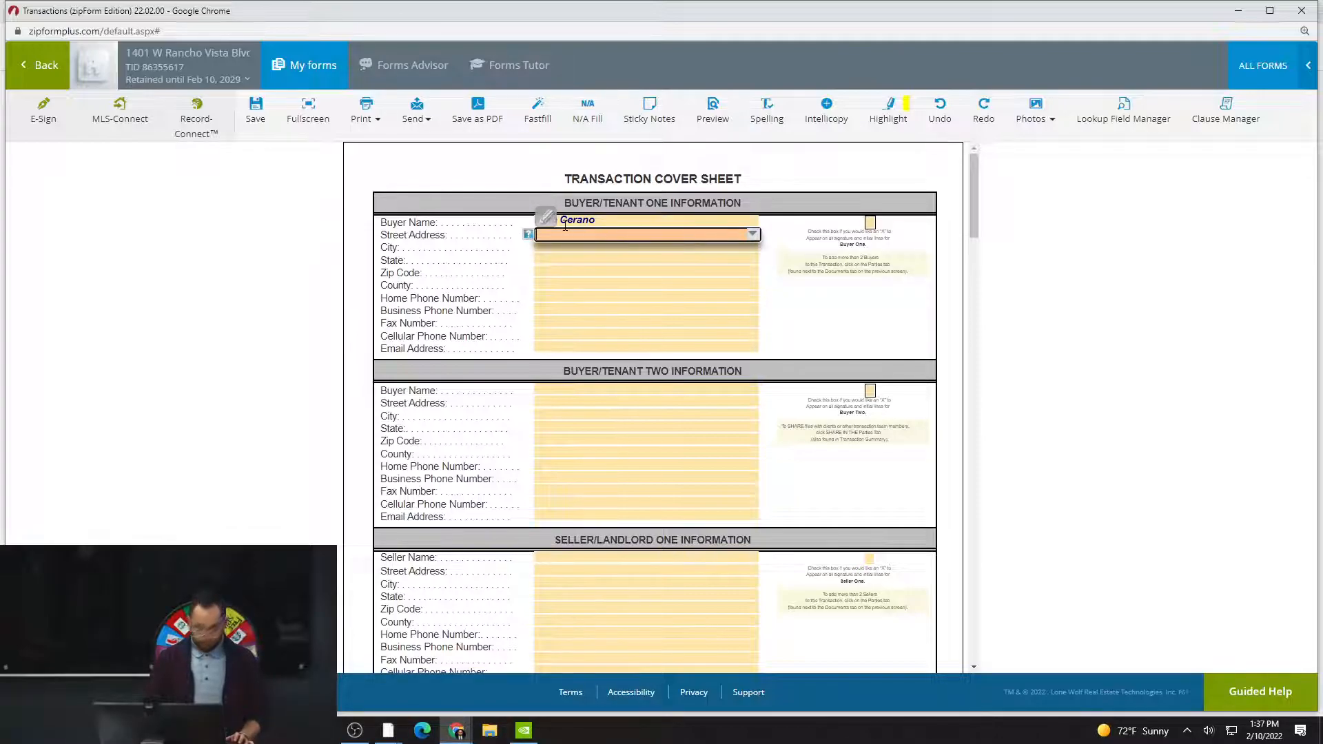
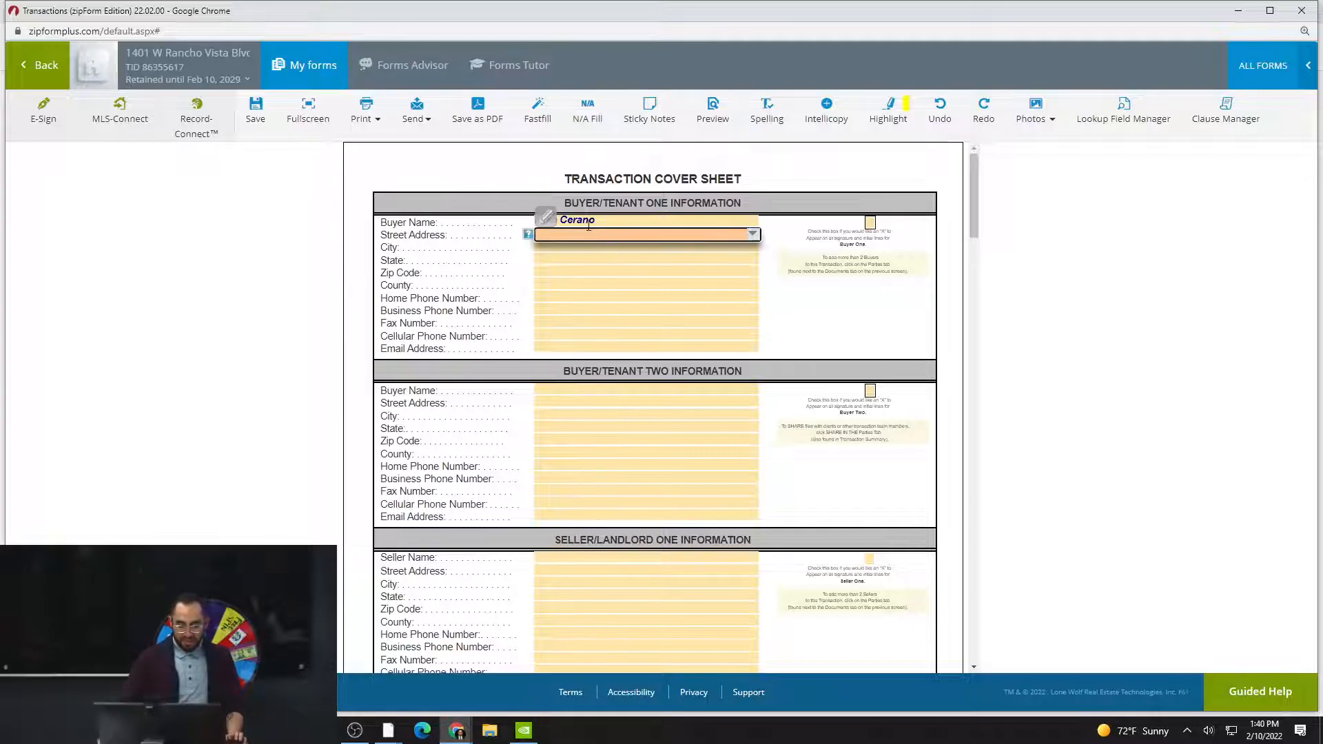
- Enter Buyer One's street address on the Cover Sheet, correcting the typos
key(Tab)
click(588, 234)
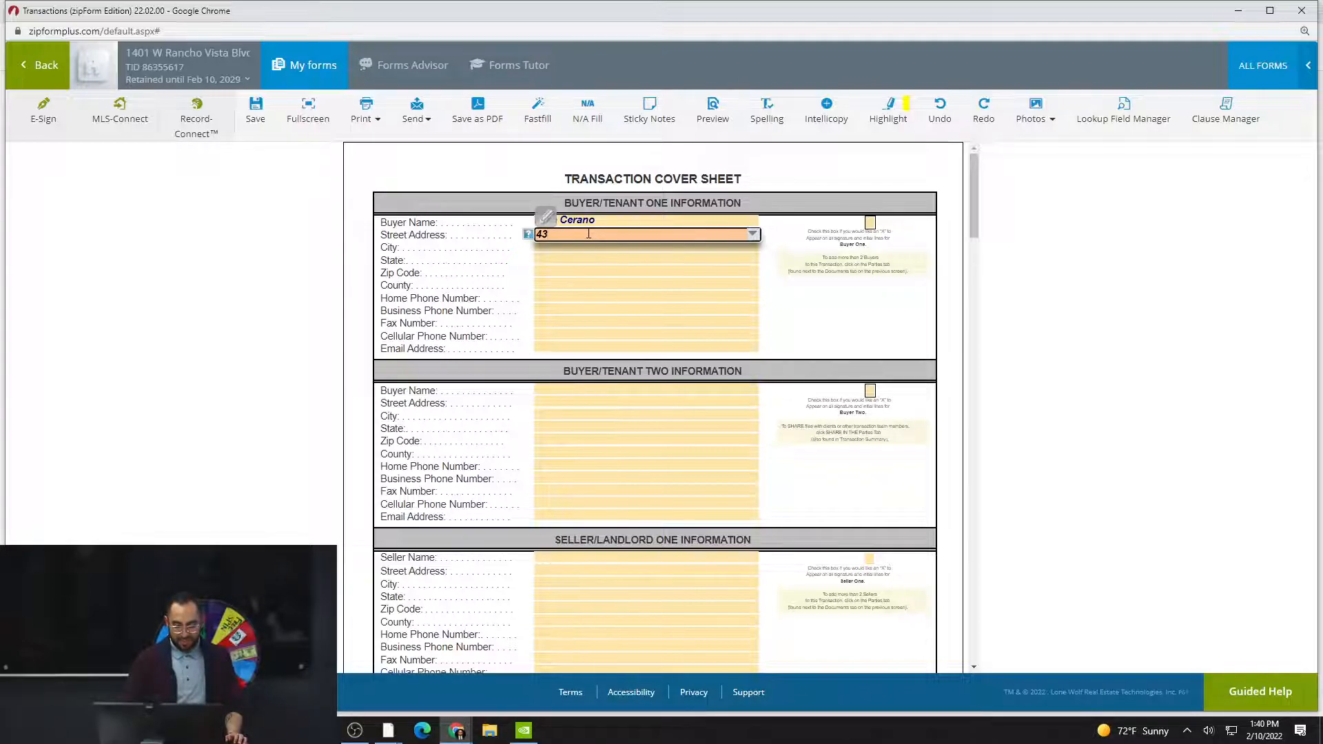
key(BackSpace)
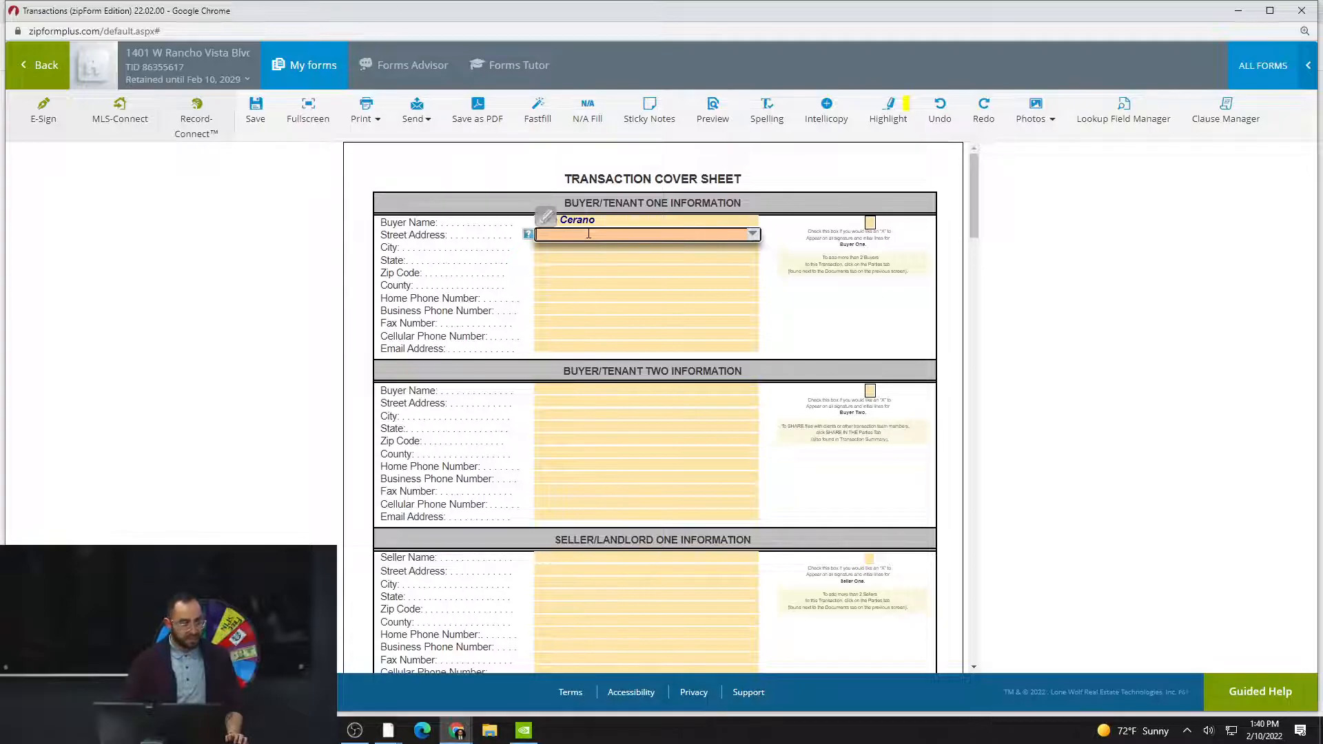
text(1234 )
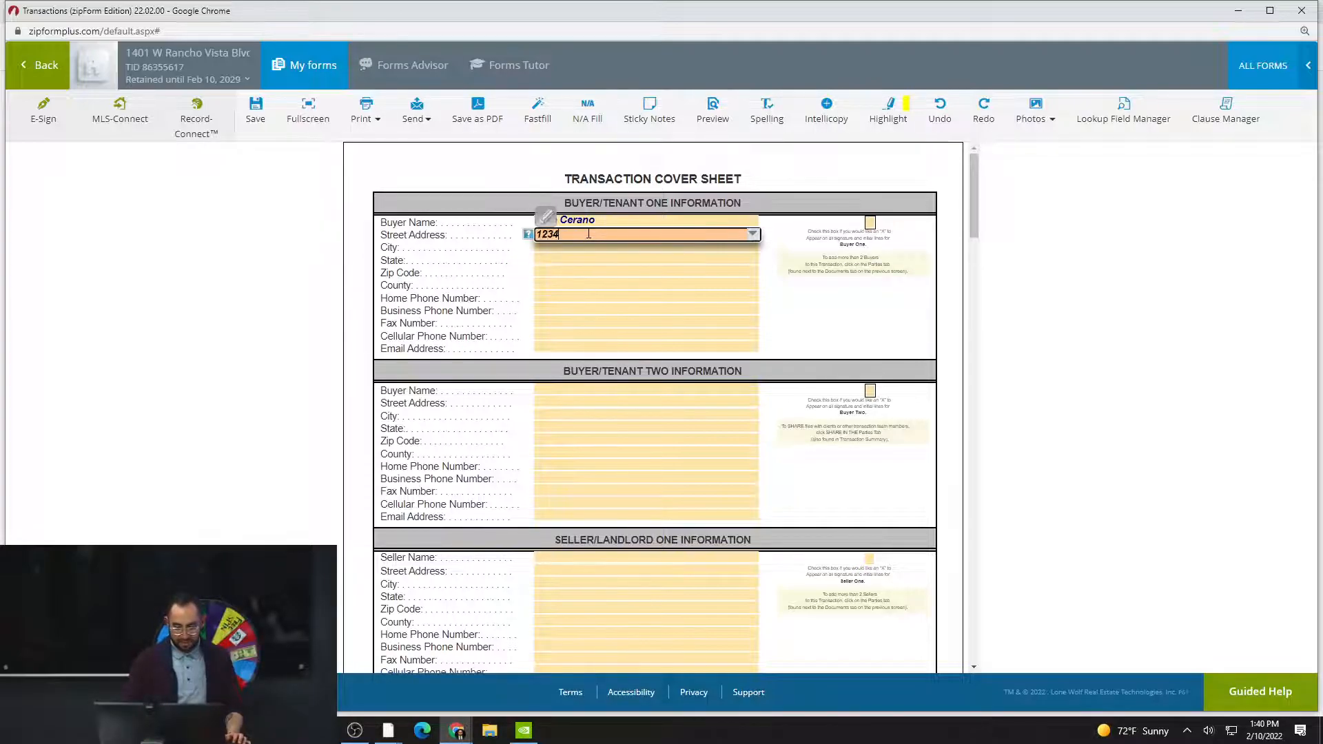
text(Mian)
key(BackSpace)
key(BackSpace)
key(BackSpace)
key(BackSpace)
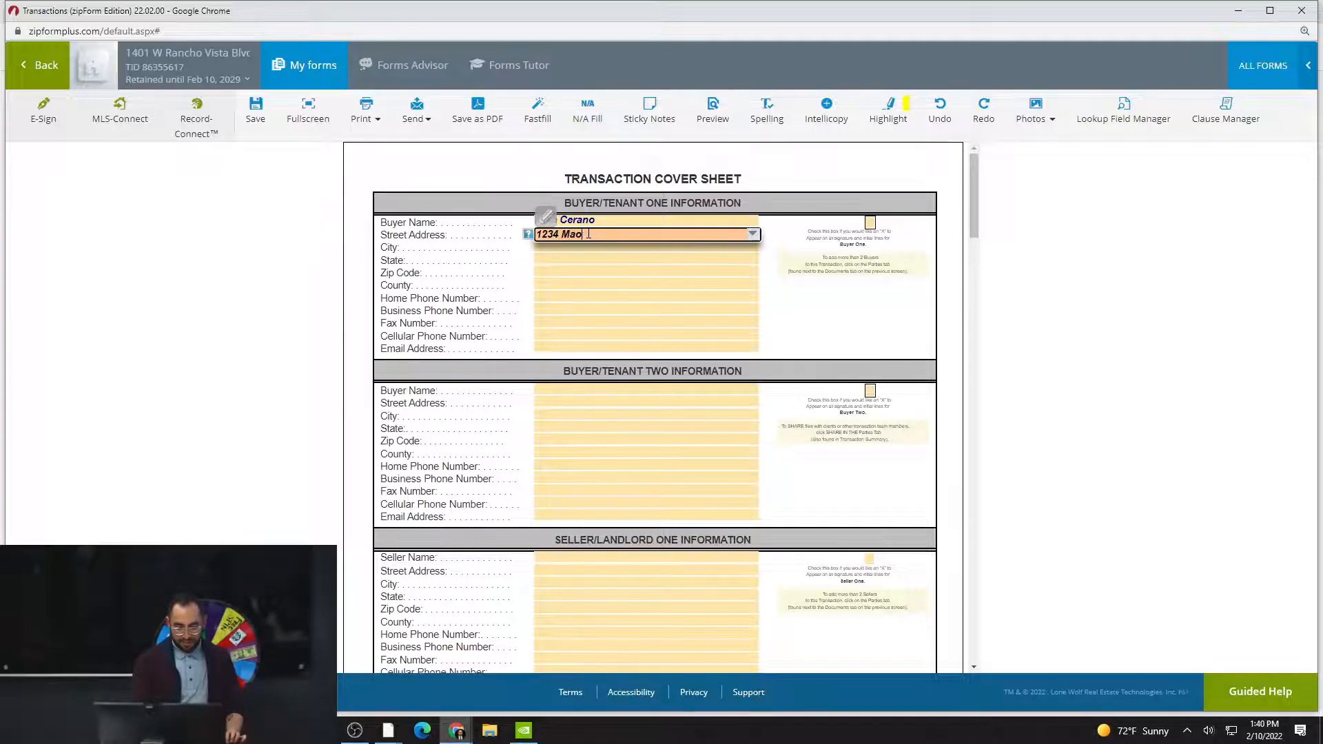
text(ain St)
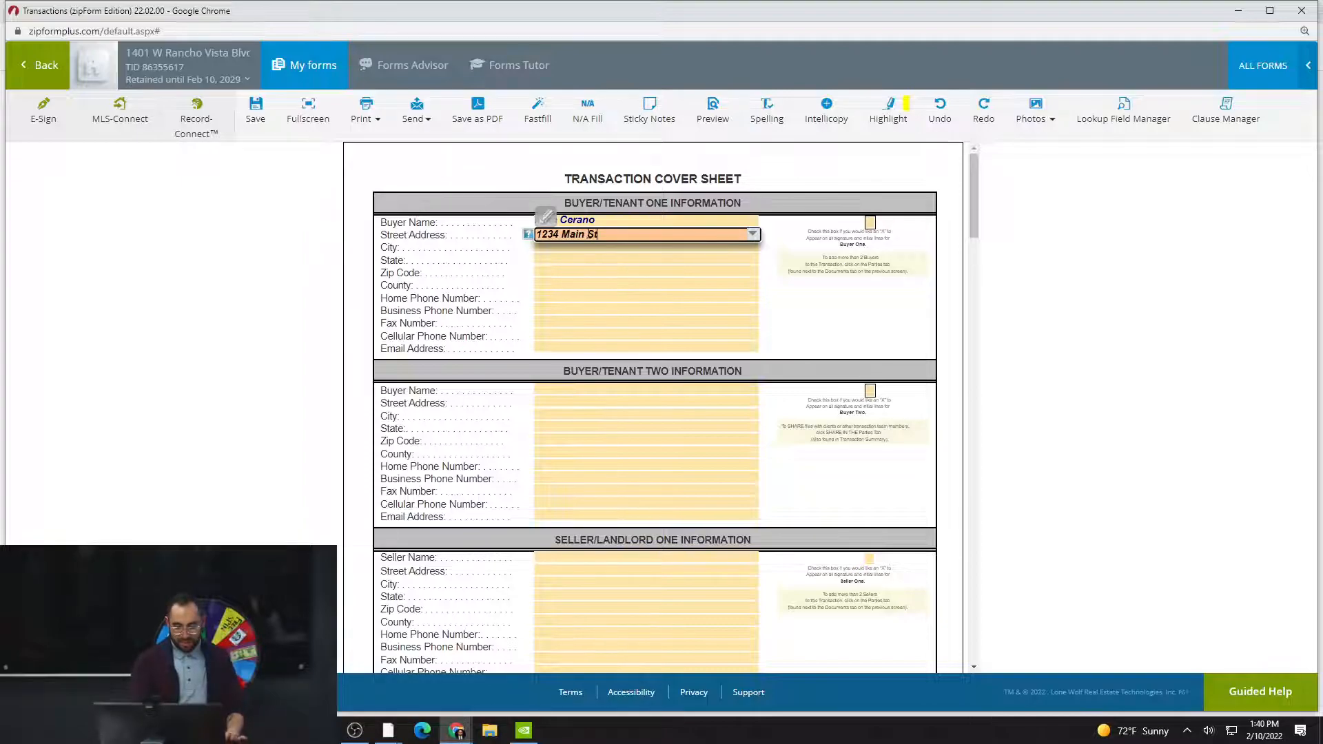
key(Tab)
- Fill in Buyer One's city, state and zip code, then save the Cover Sheet
text(Palmdall)
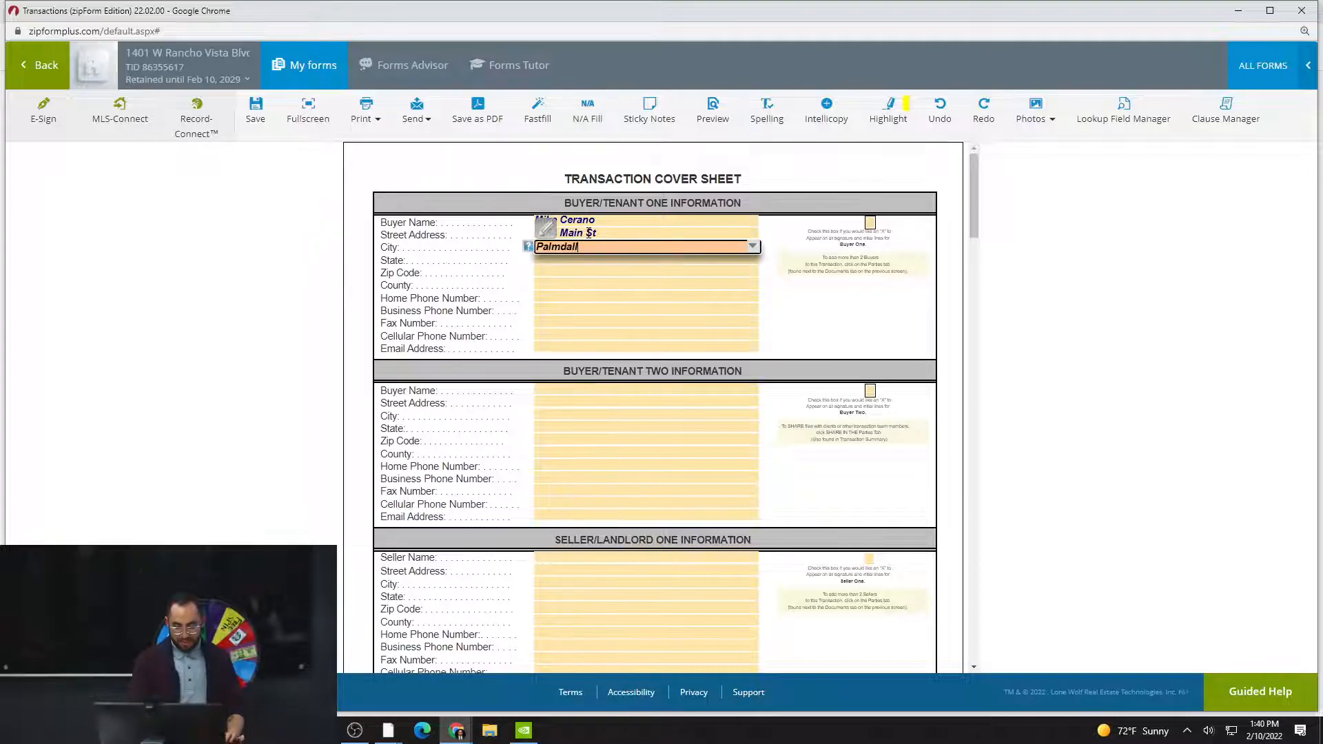
key(BackSpace)
text(e)
key(Tab)
text(CA)
key(Tab)
text(93551)
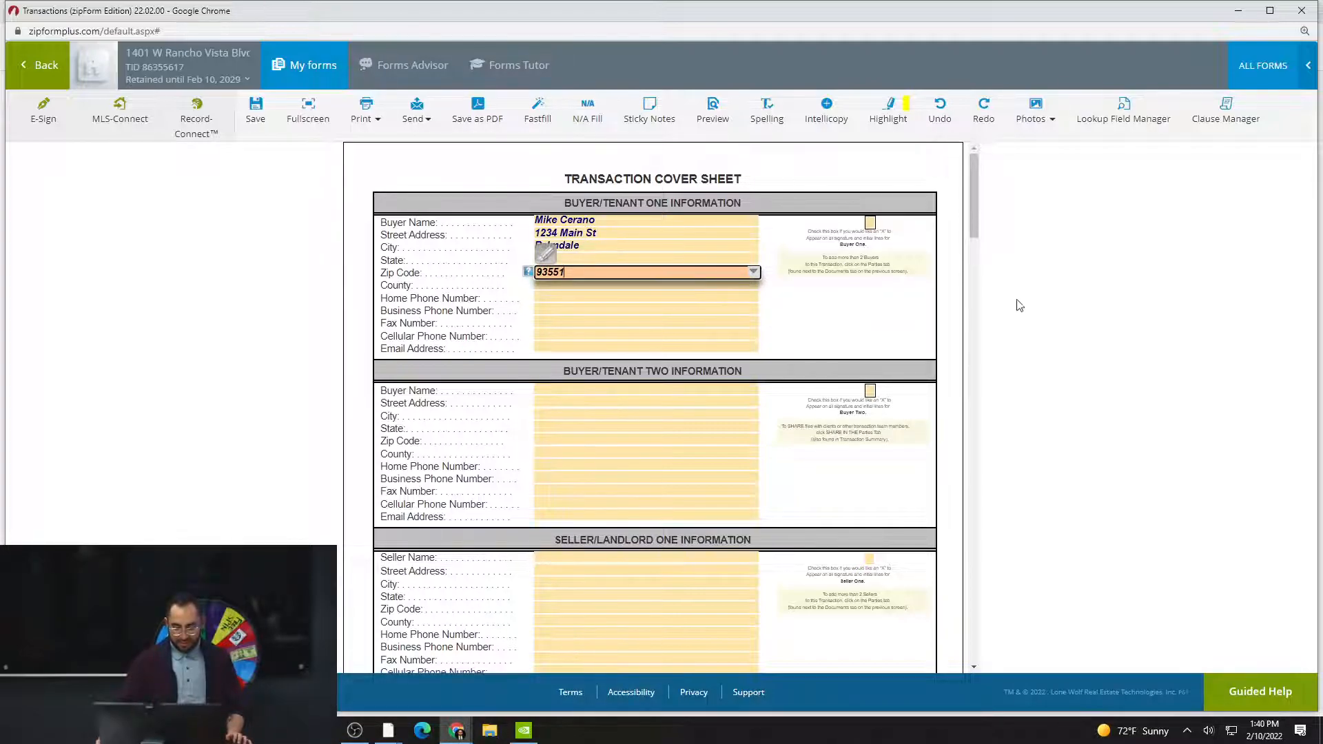
click(823, 310)
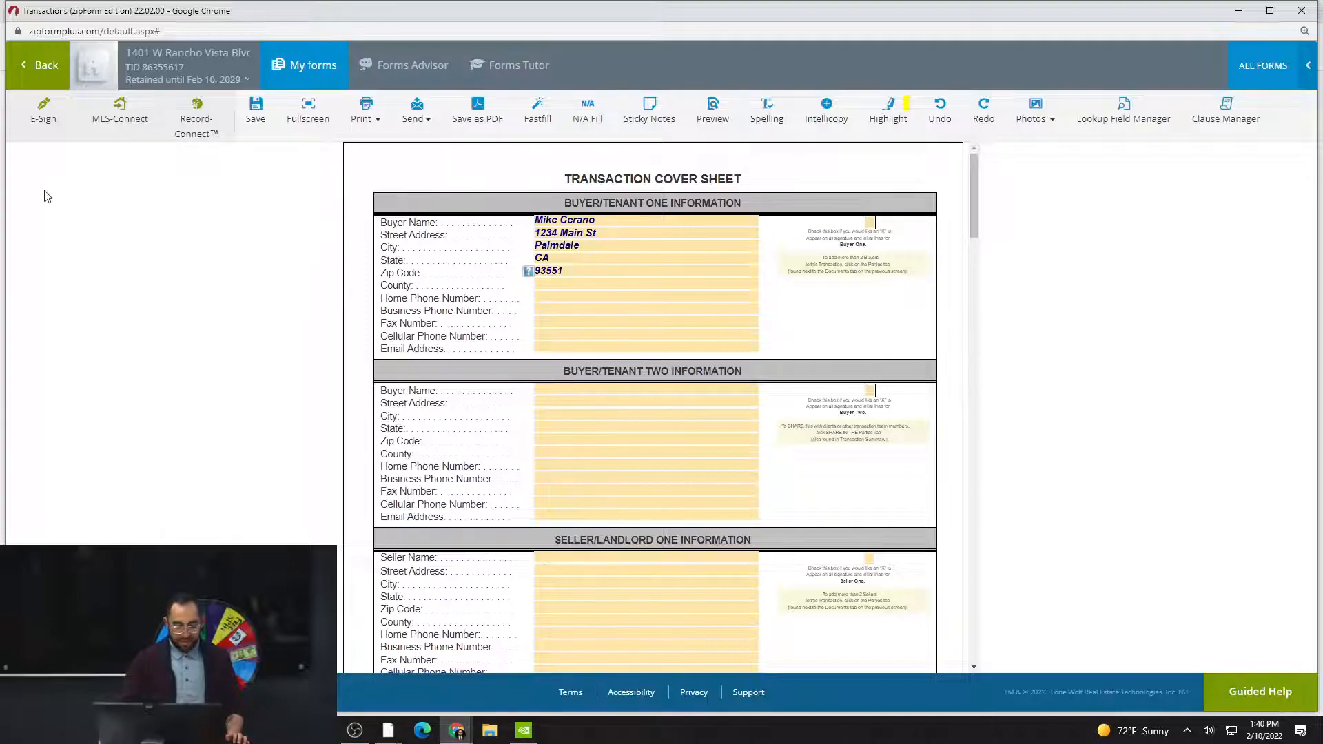
click(46, 66)
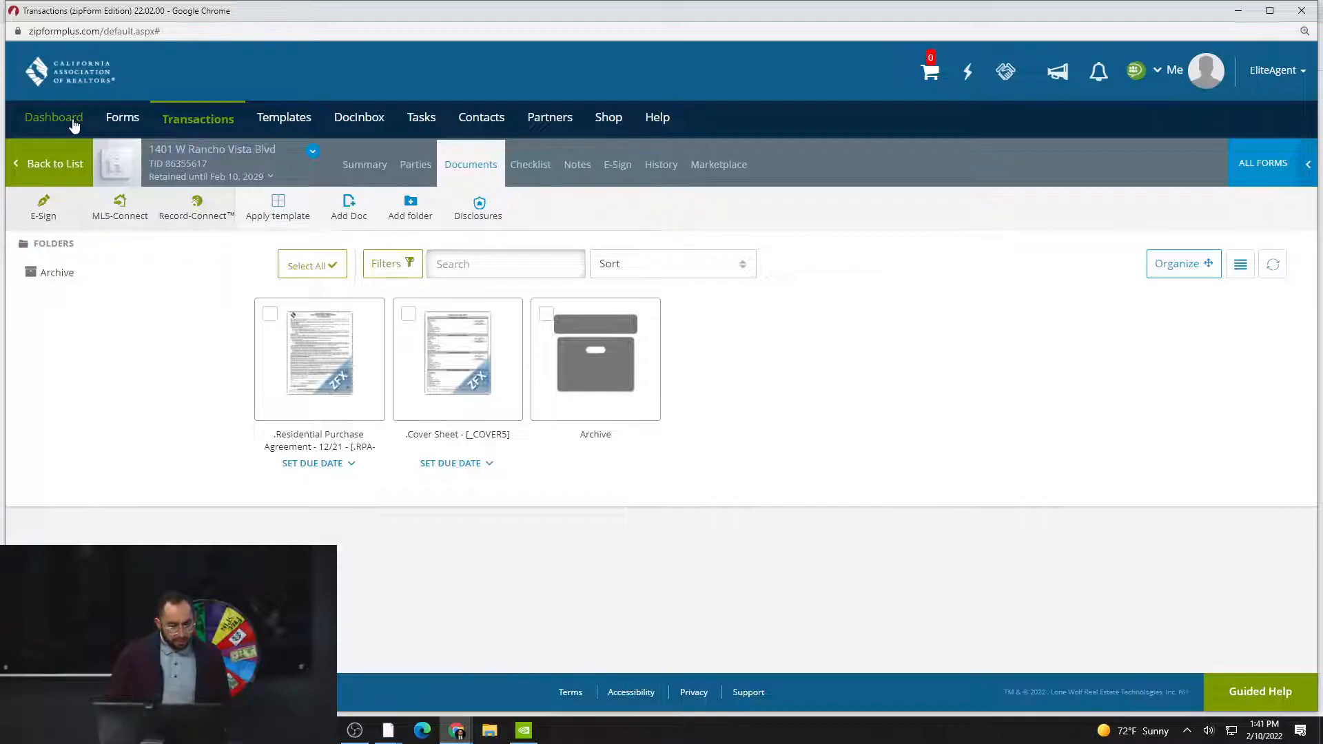
- Switch to the Dashboard view
click(73, 126)
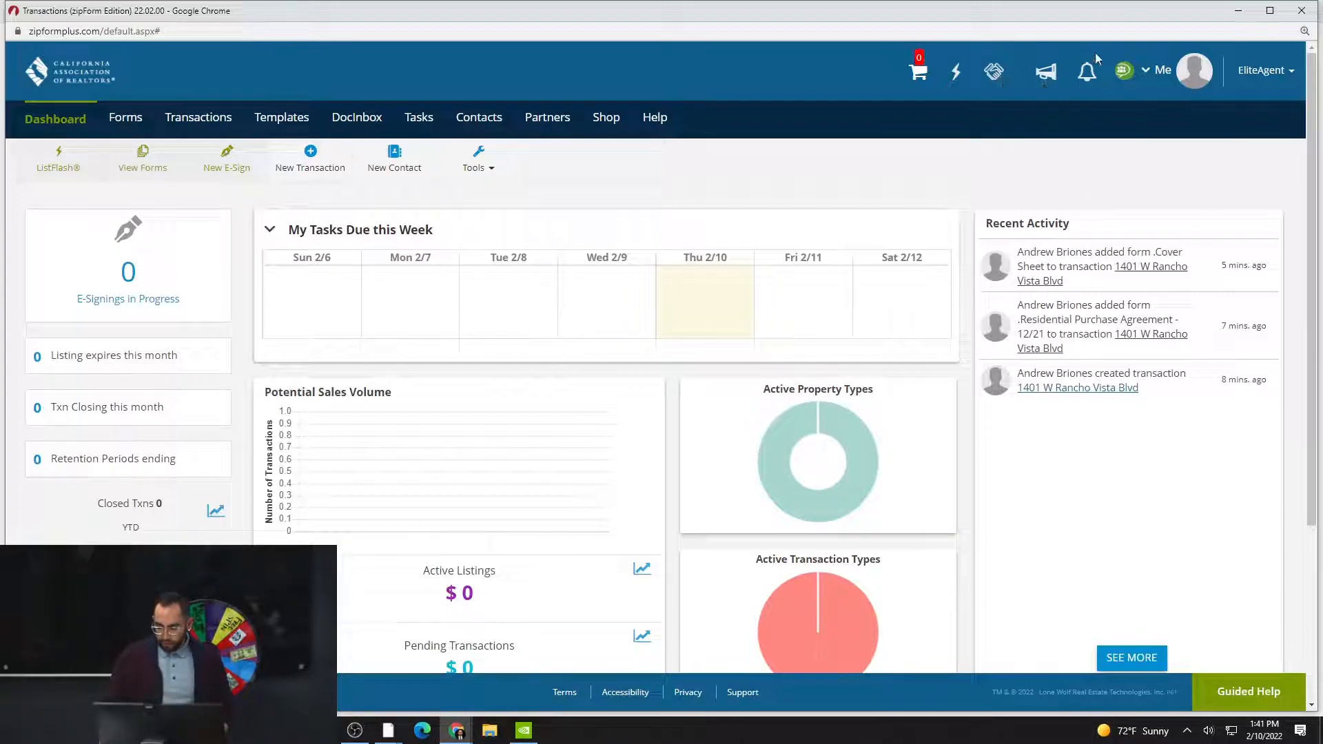
click(1160, 71)
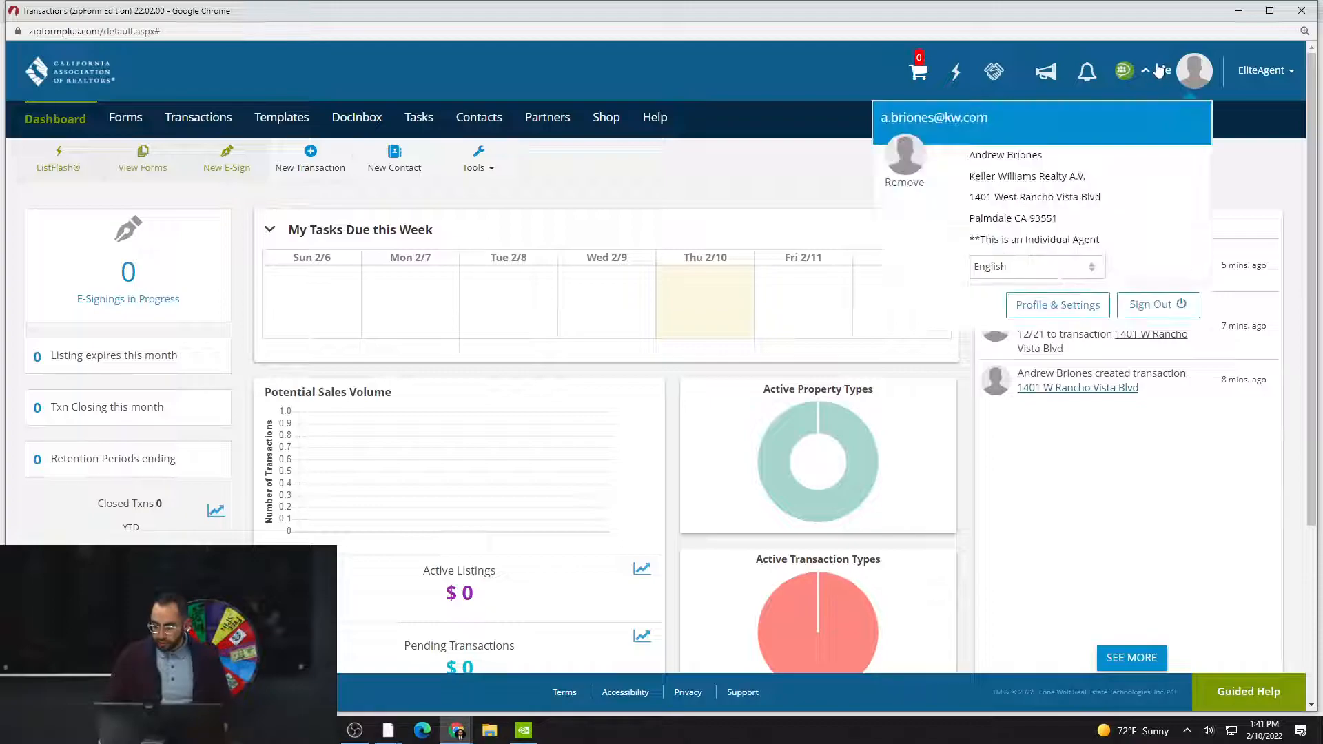
click(861, 171)
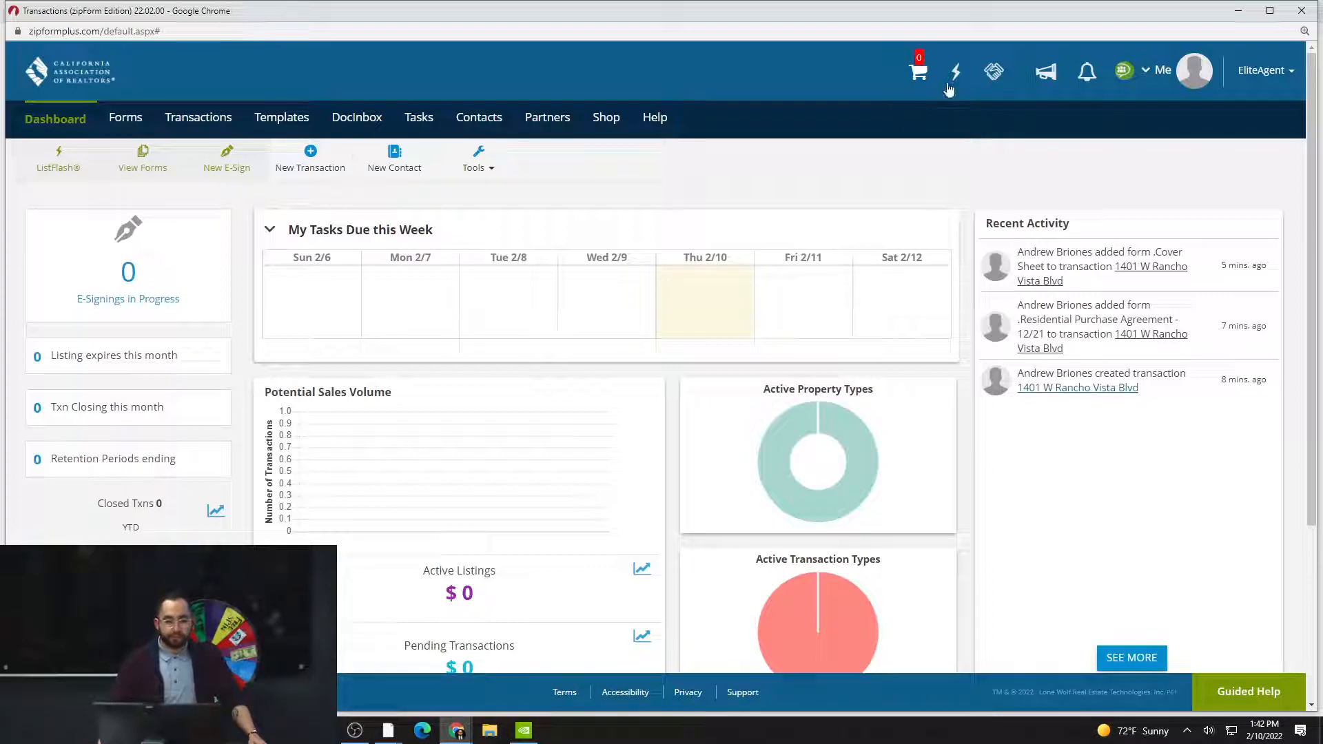
click(653, 122)
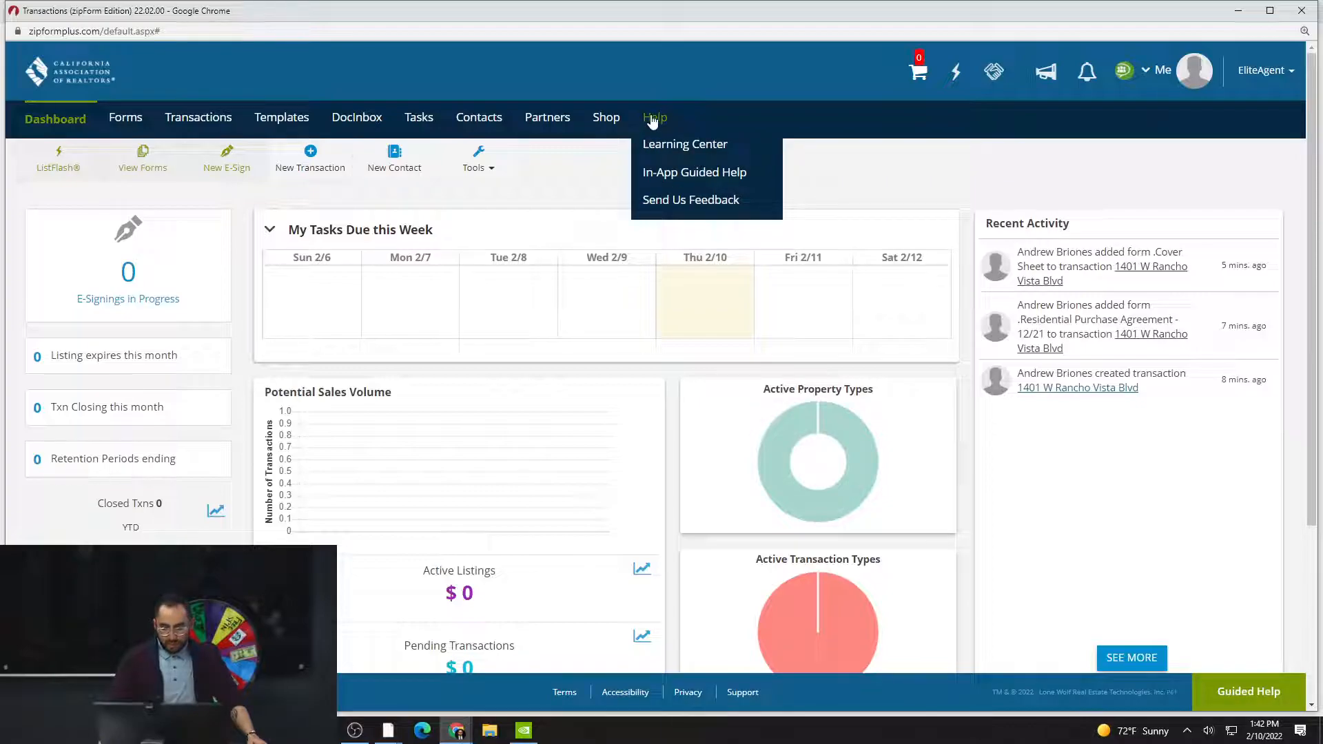
click(664, 174)
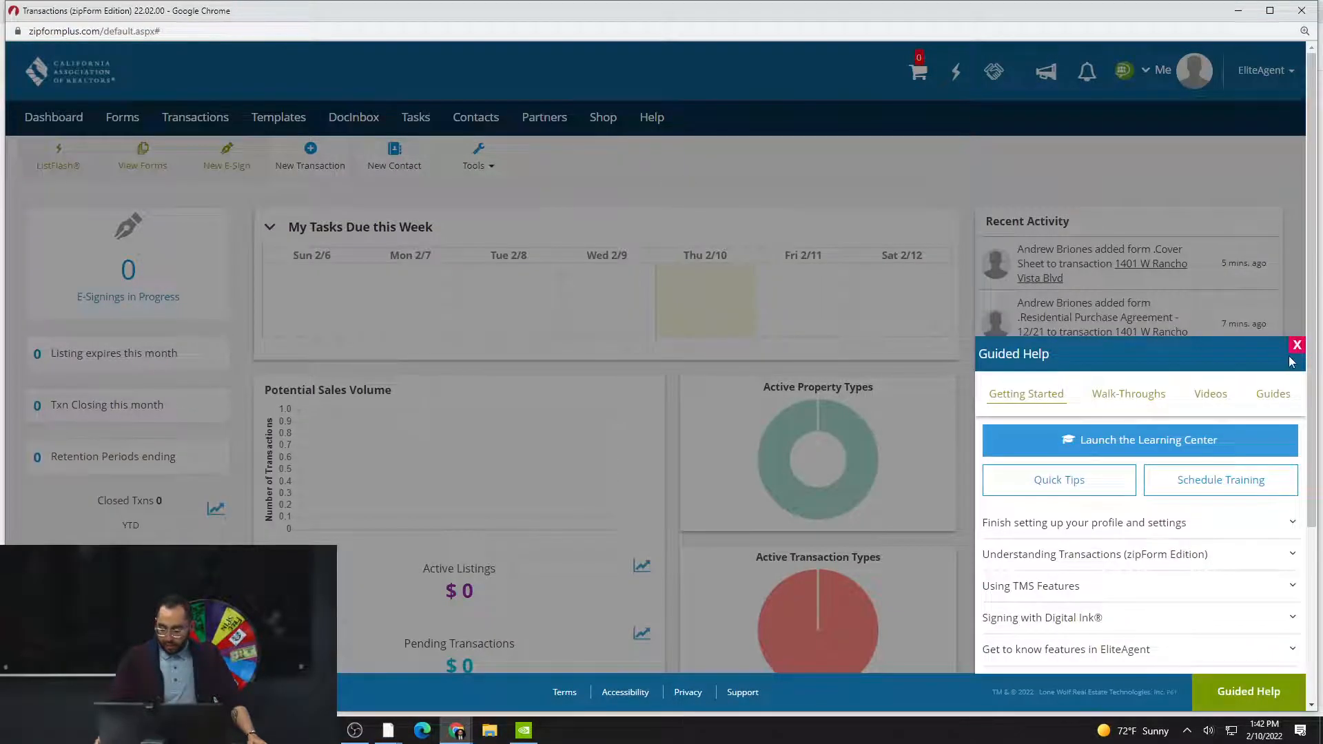
click(1295, 346)
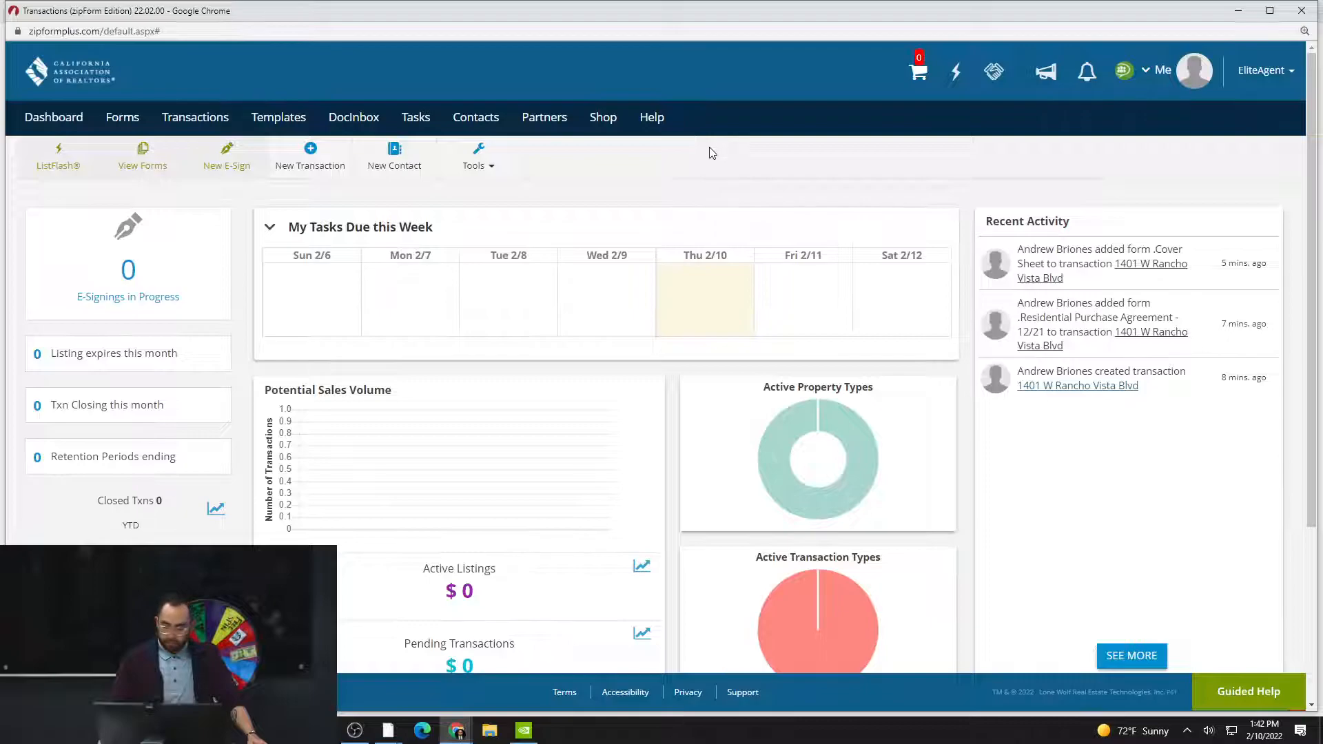
click(55, 121)
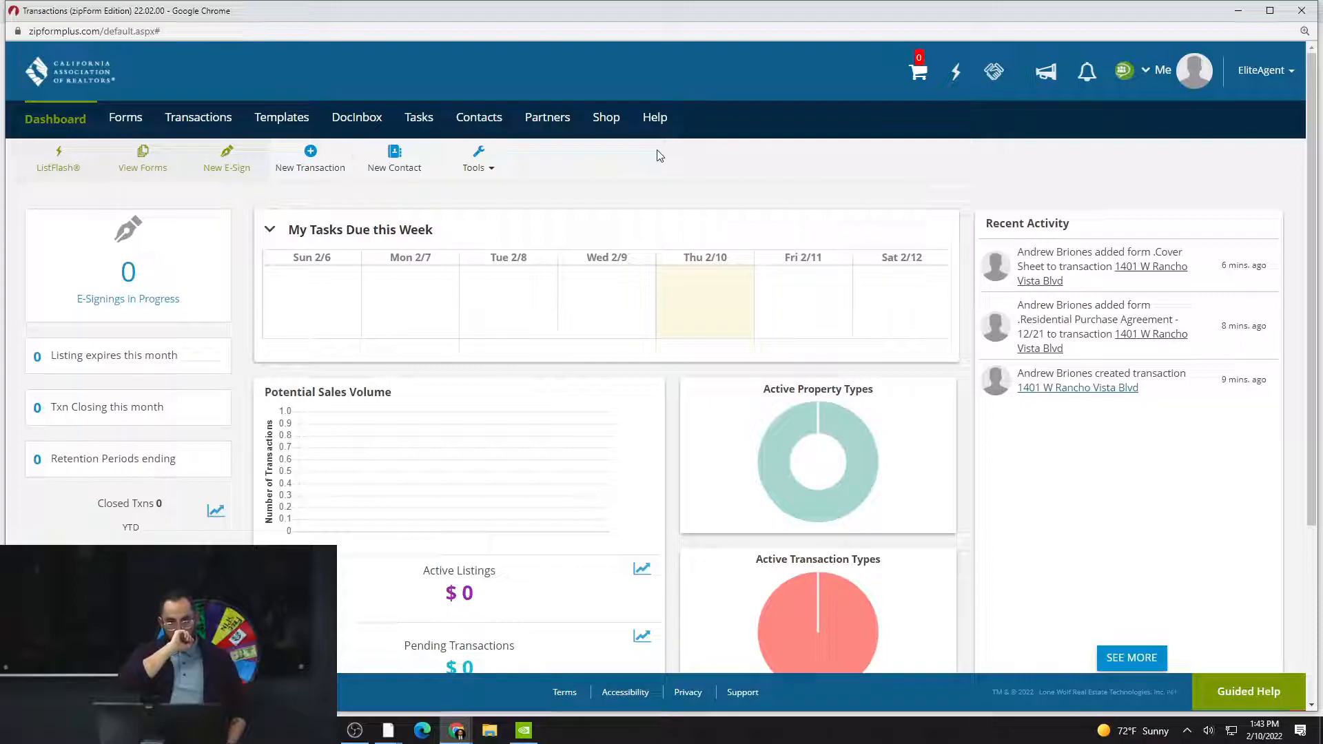
- Go to the transactions list and open the Rancho Vista Blvd transaction
click(212, 131)
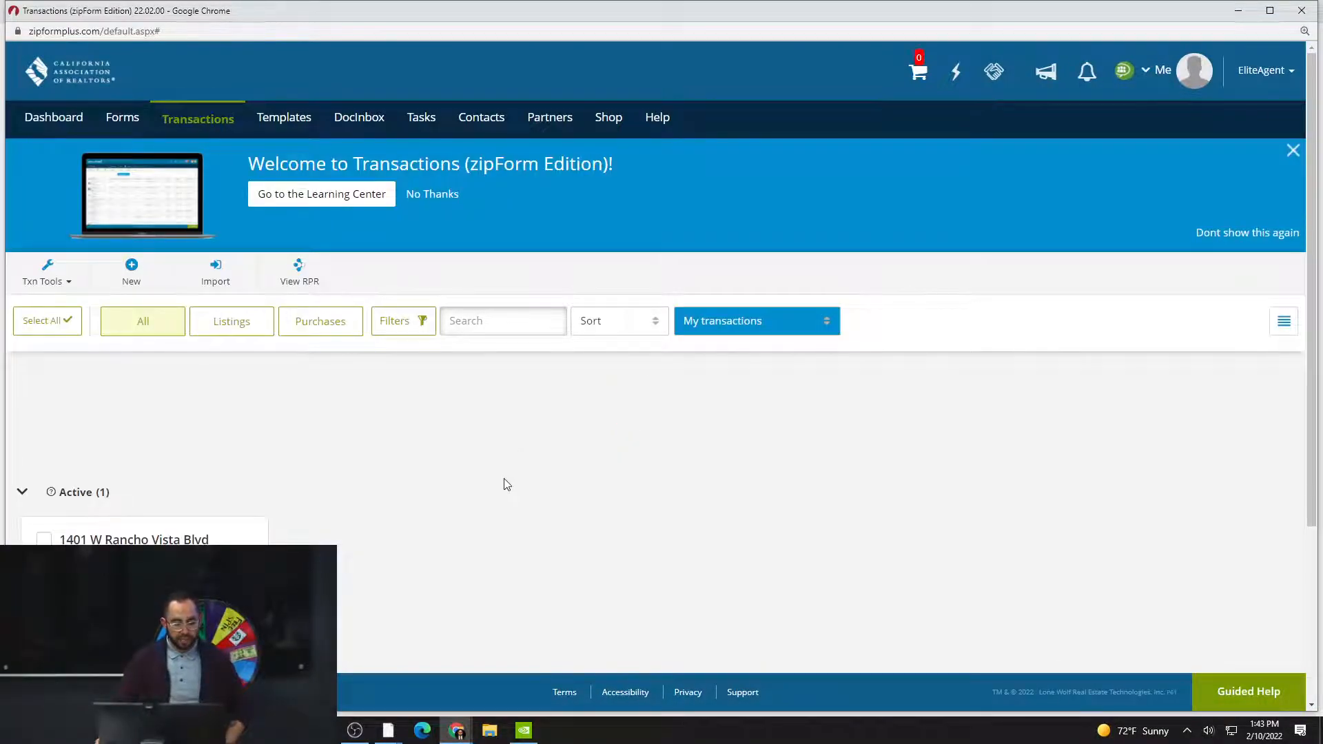
scroll(504, 479, down, 2)
scroll(509, 476, up, 1)
scroll(509, 475, down, 1)
scroll(511, 480, up, 2)
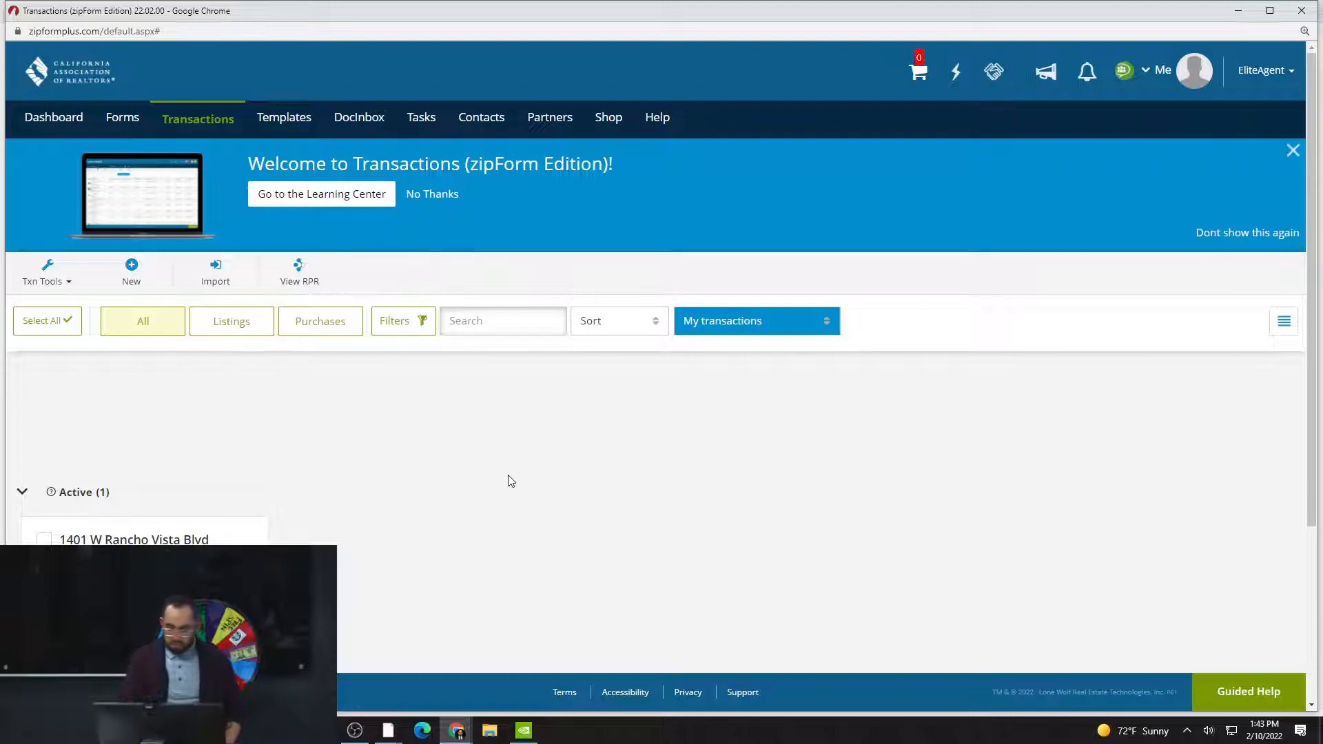
scroll(513, 478, down, 1)
mouse_move(221, 482)
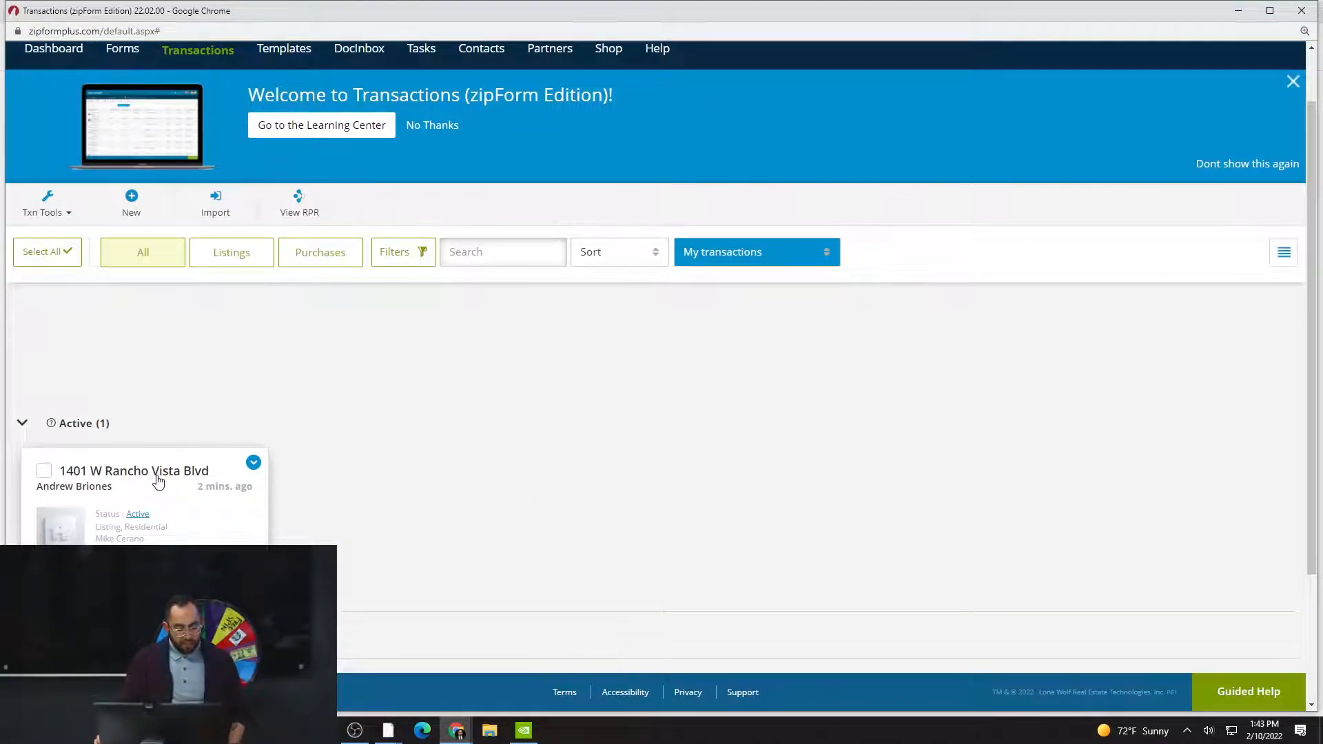
click(193, 470)
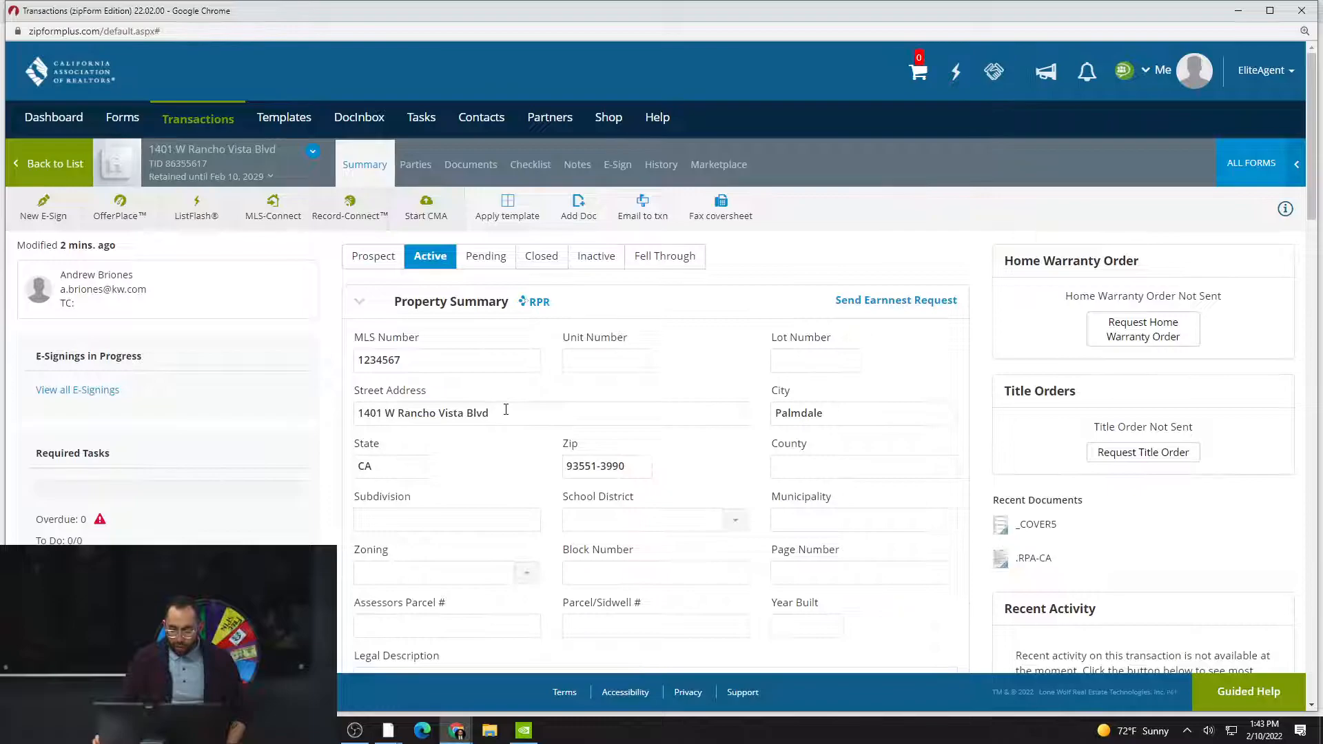
- Return to the transactions list and re-tick the Rancho Vista Blvd transaction's checkbox
click(60, 167)
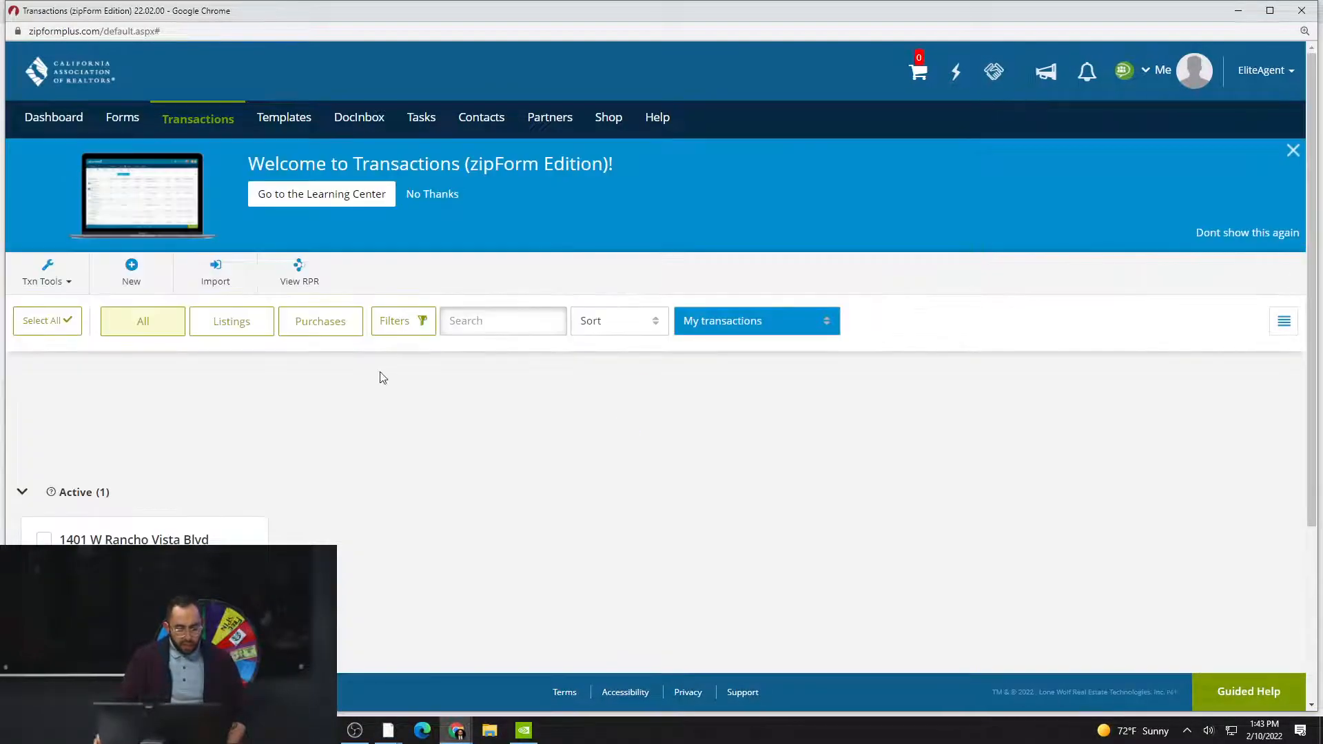
scroll(378, 389, down, 2)
click(44, 402)
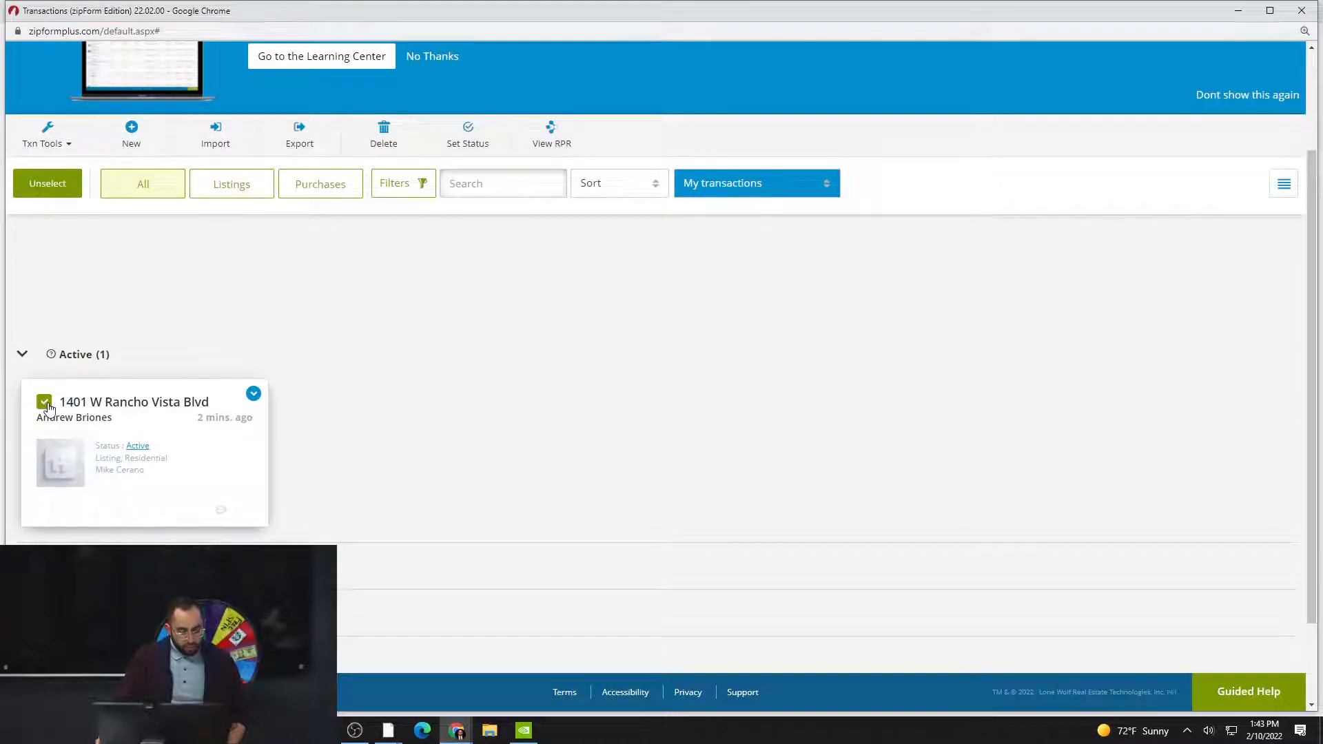
scroll(48, 408, up, 2)
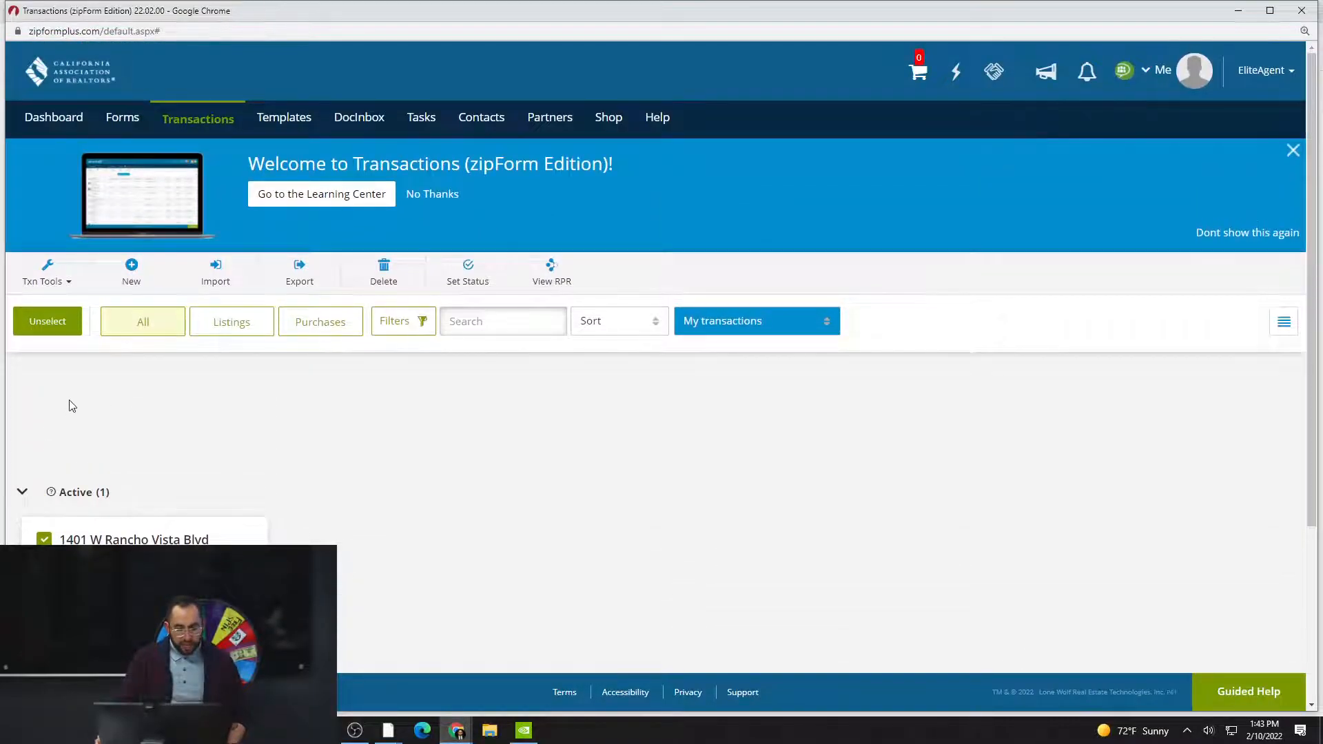
scroll(69, 405, down, 1)
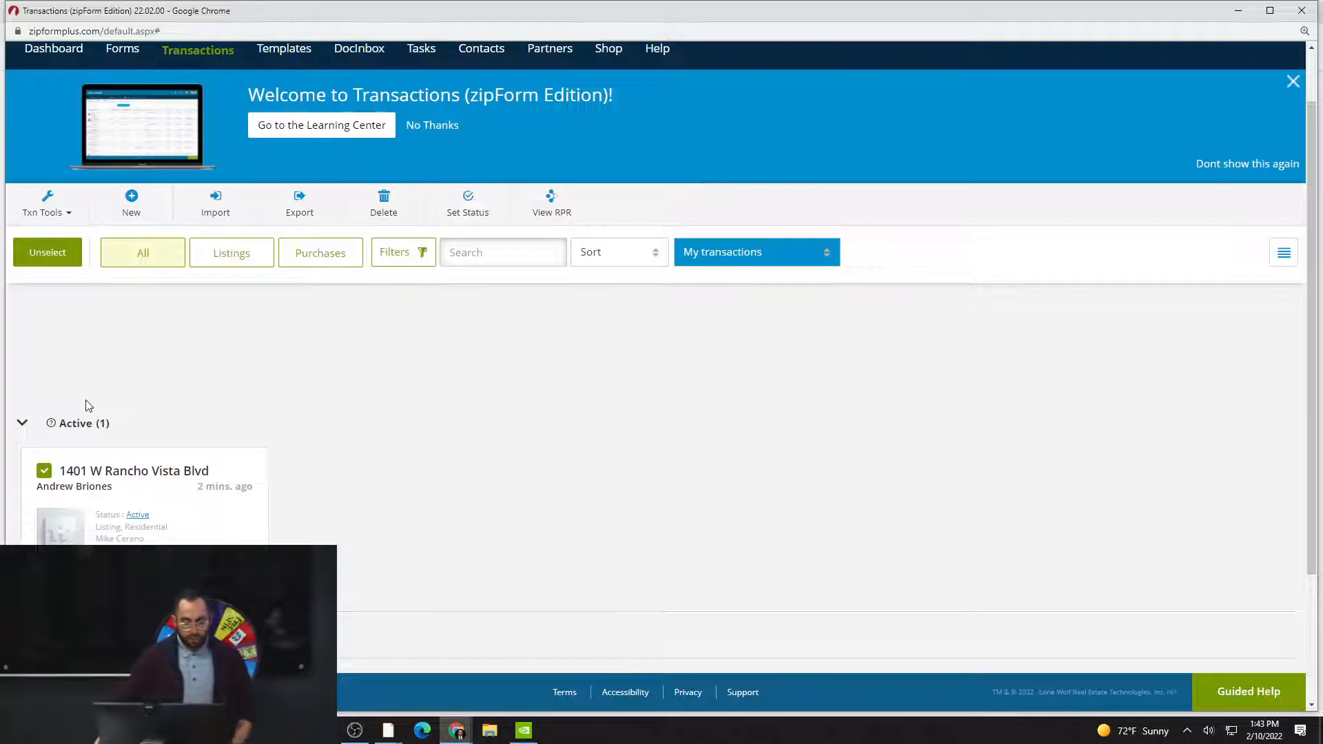
click(47, 472)
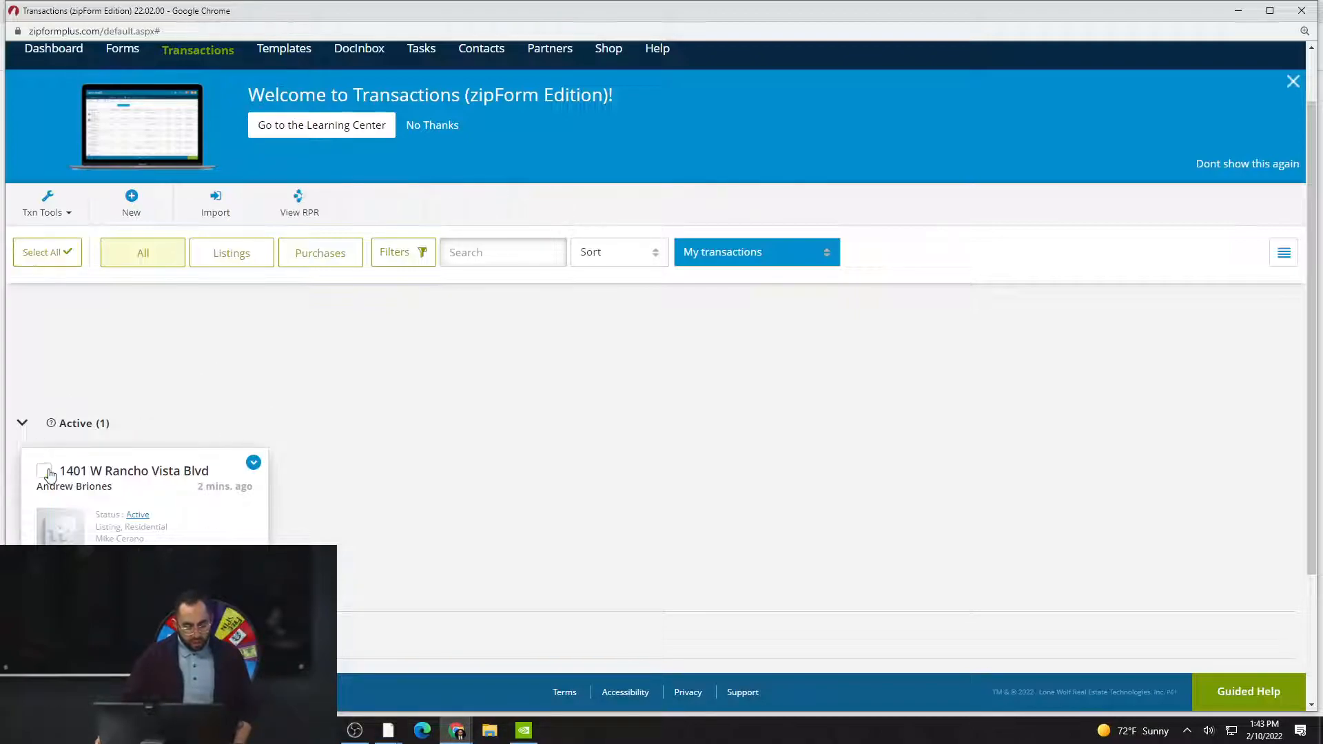
click(47, 472)
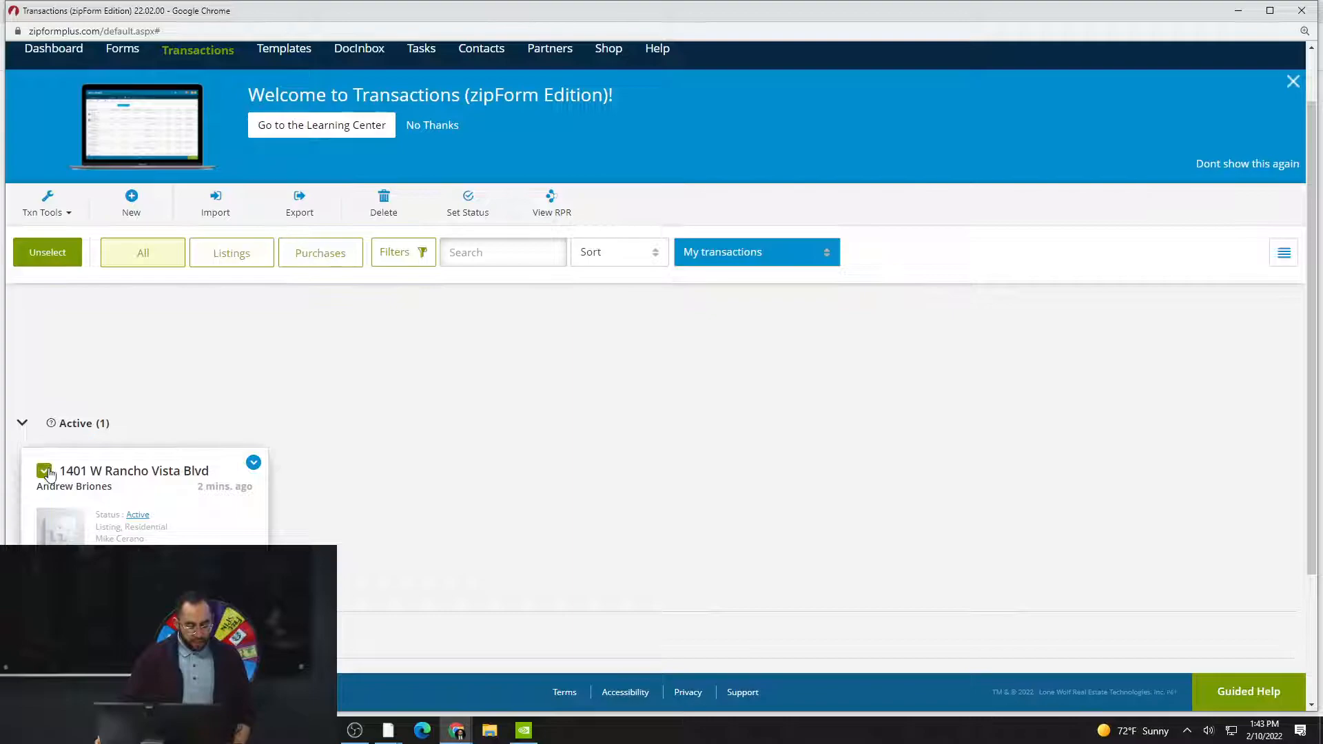
scroll(91, 477, up, 1)
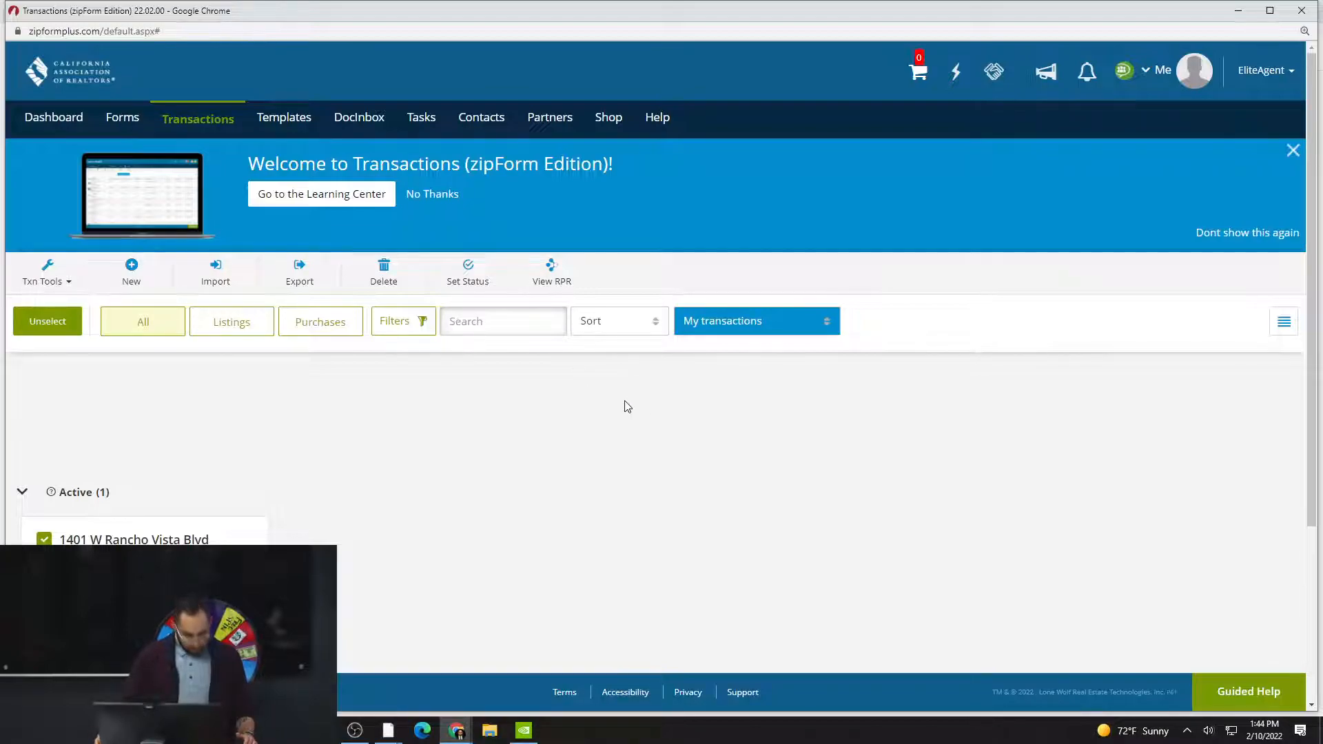
scroll(627, 399, down, 2)
- Open the Rancho Vista Blvd transaction's Summary from the transactions list
scroll(624, 406, up, 2)
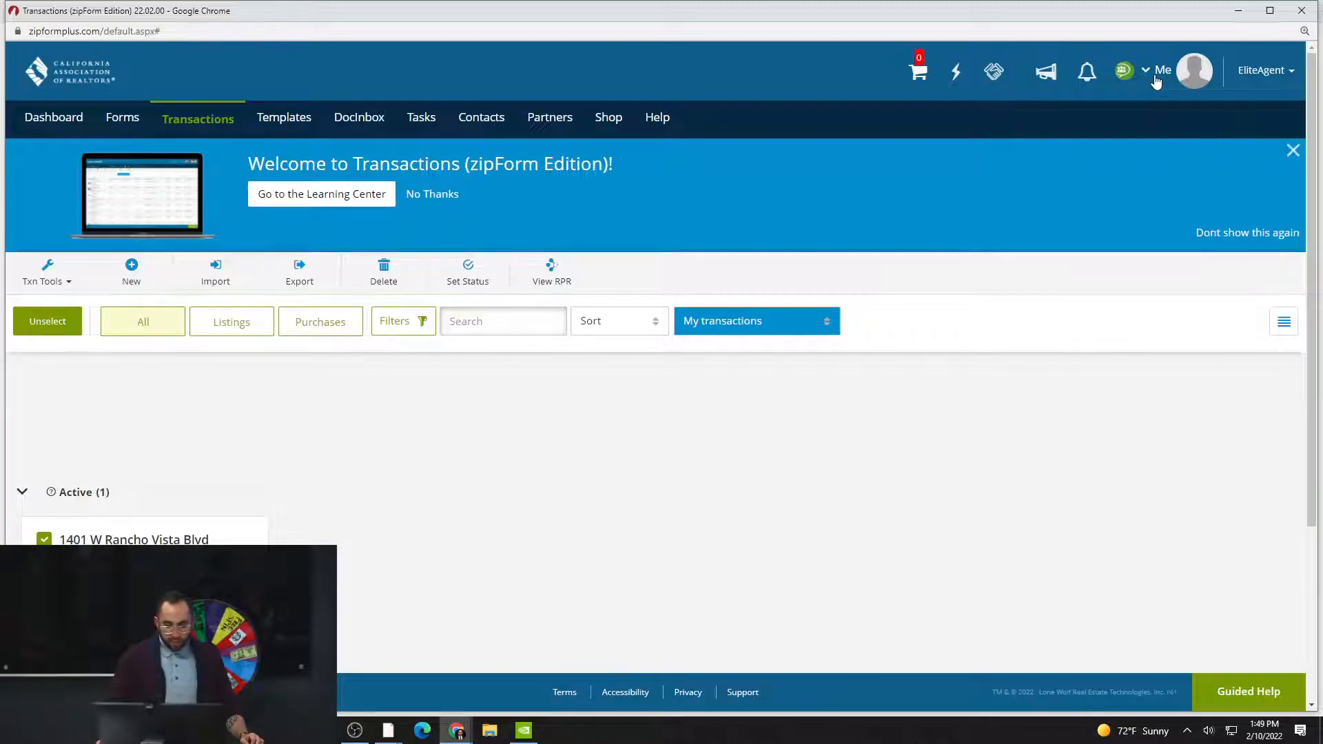
click(1126, 31)
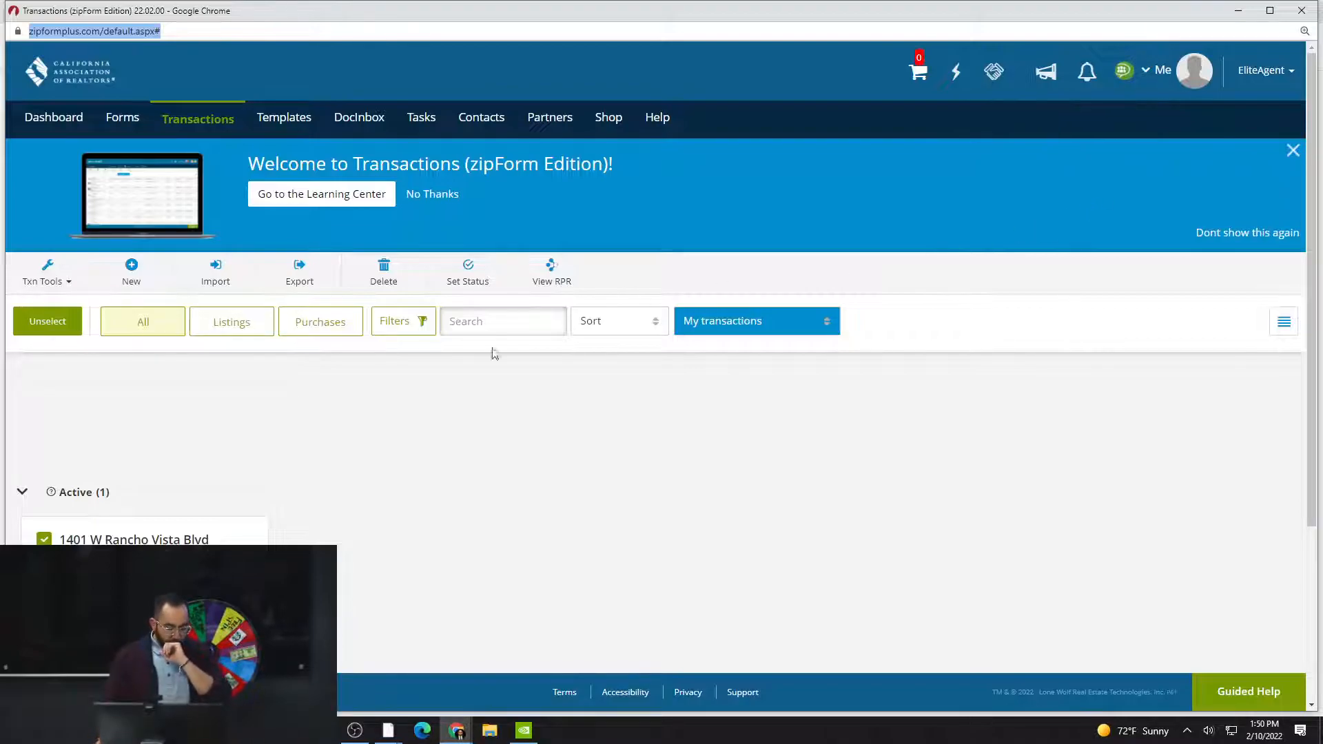
click(254, 532)
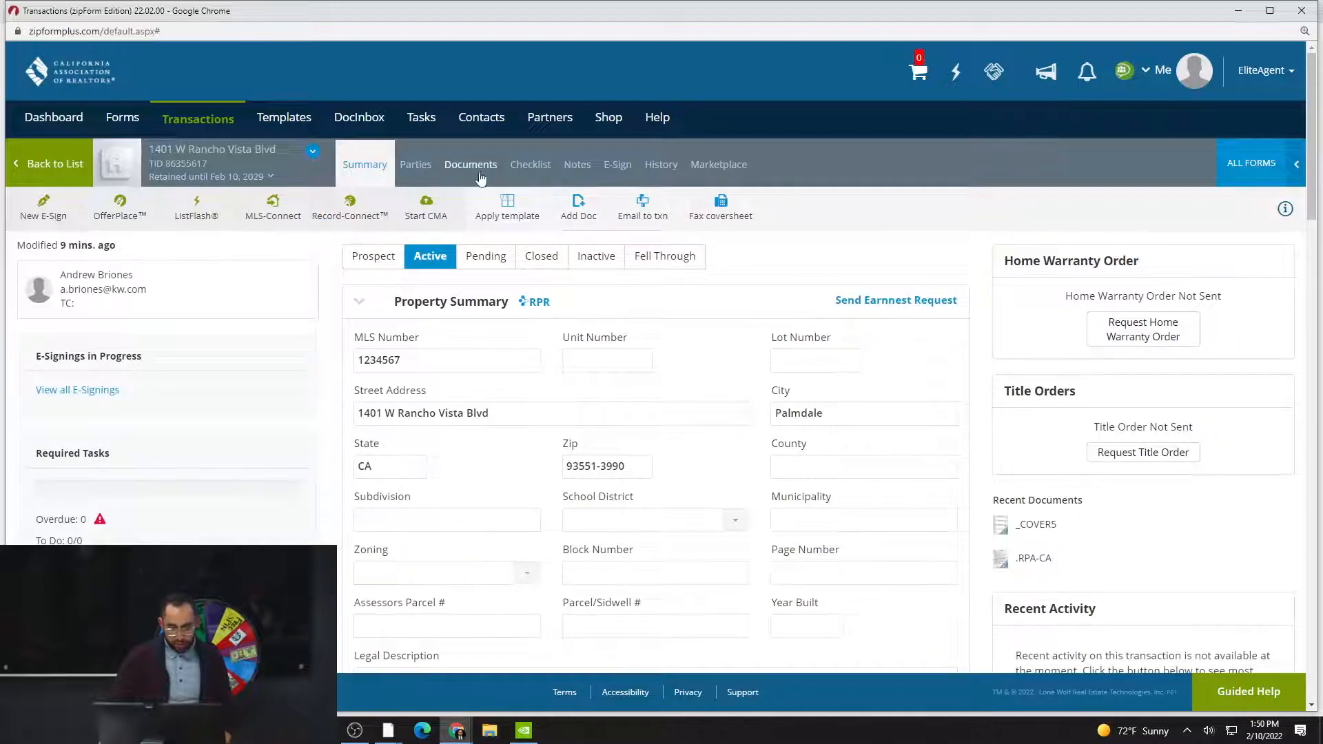
- Open the Residential Purchase Agreement from the transaction's Documents in the form editor
click(480, 178)
mouse_move(486, 320)
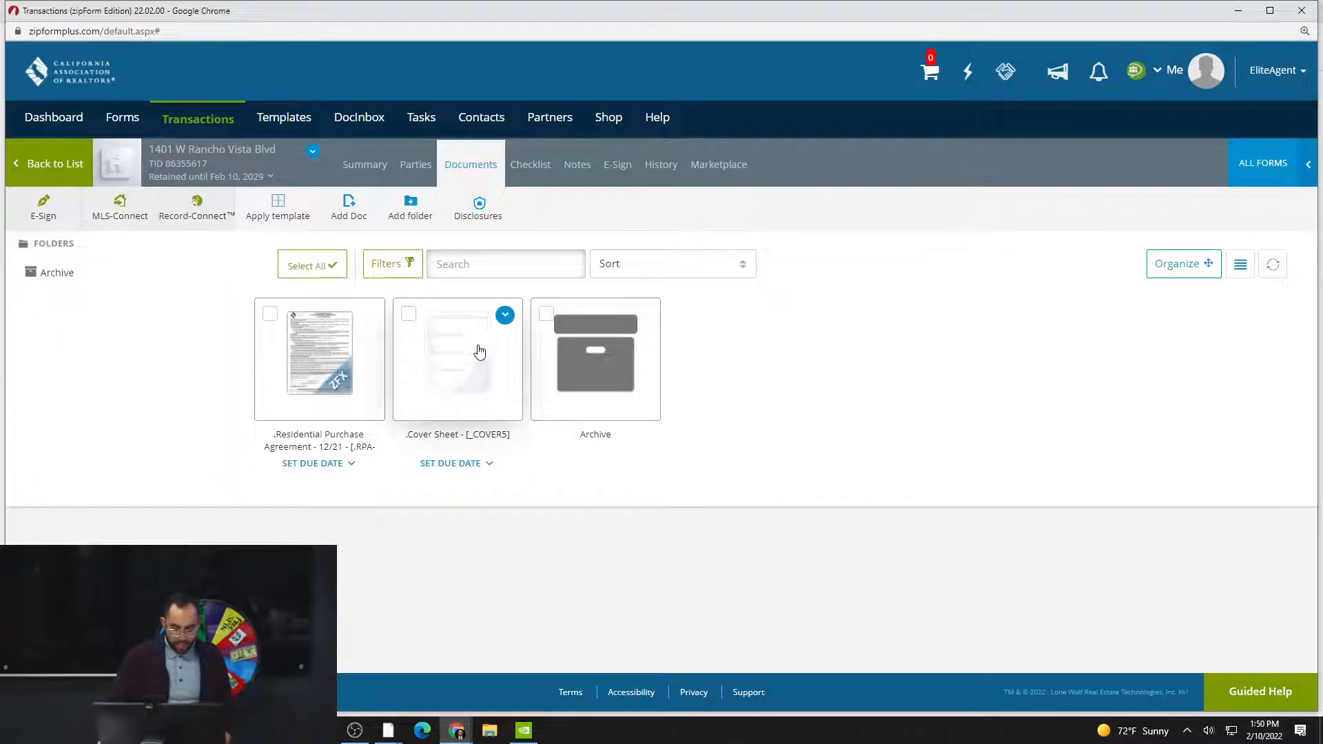
click(319, 350)
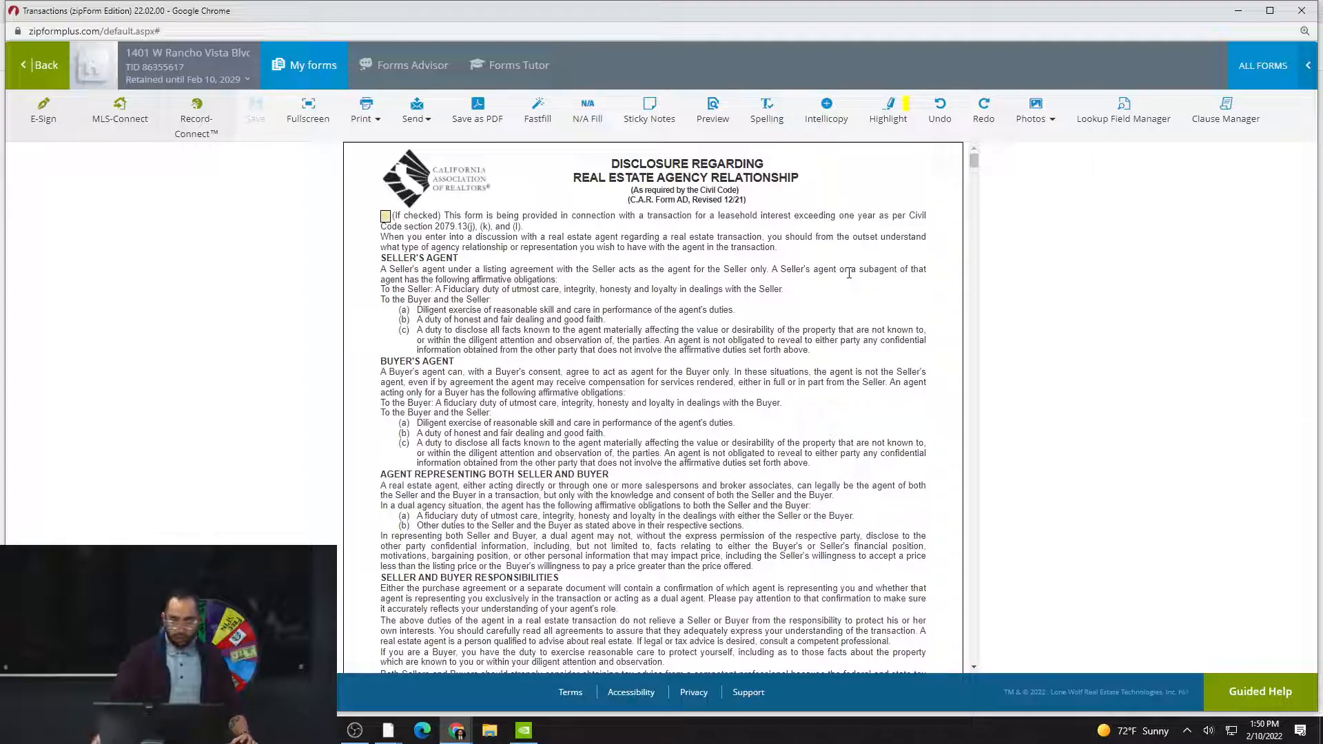
- Print the Residential Purchase Agreement to a 25-page PDF preview, review it, then close it
click(379, 119)
click(345, 146)
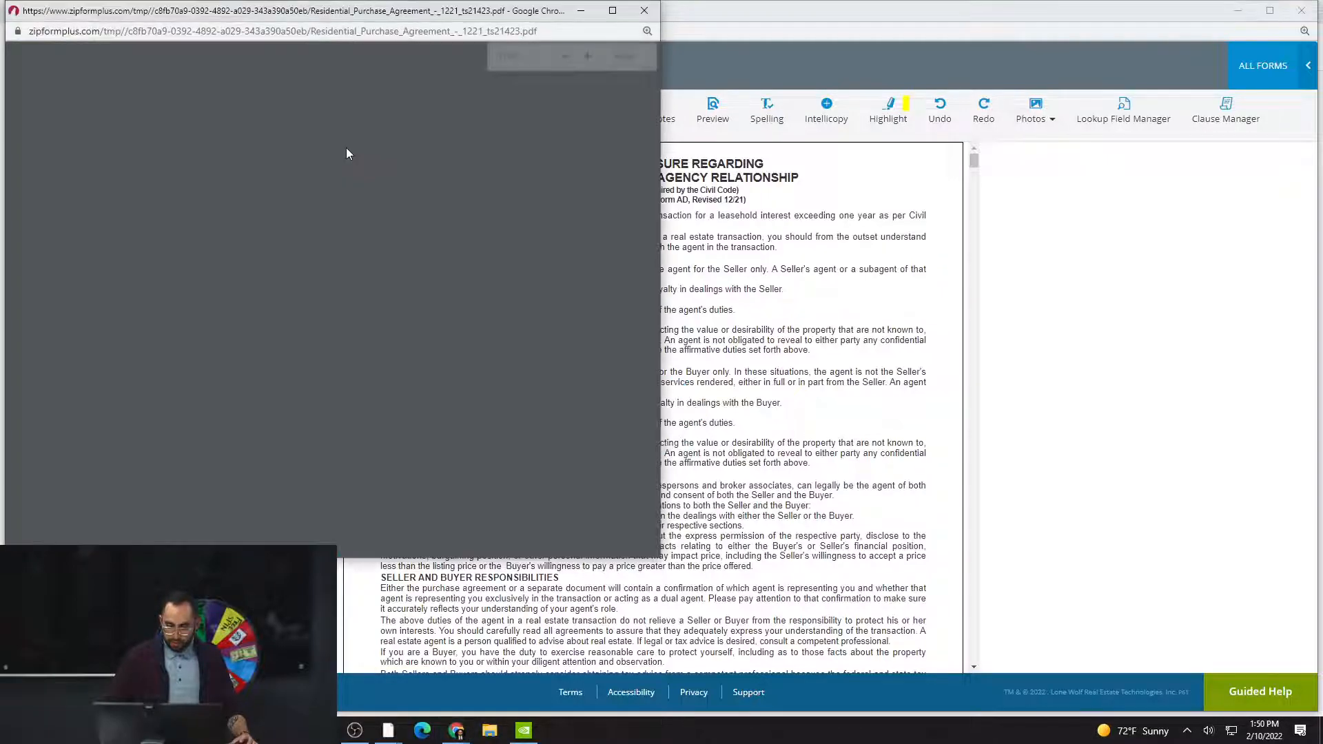
drag(441, 10, 467, 71)
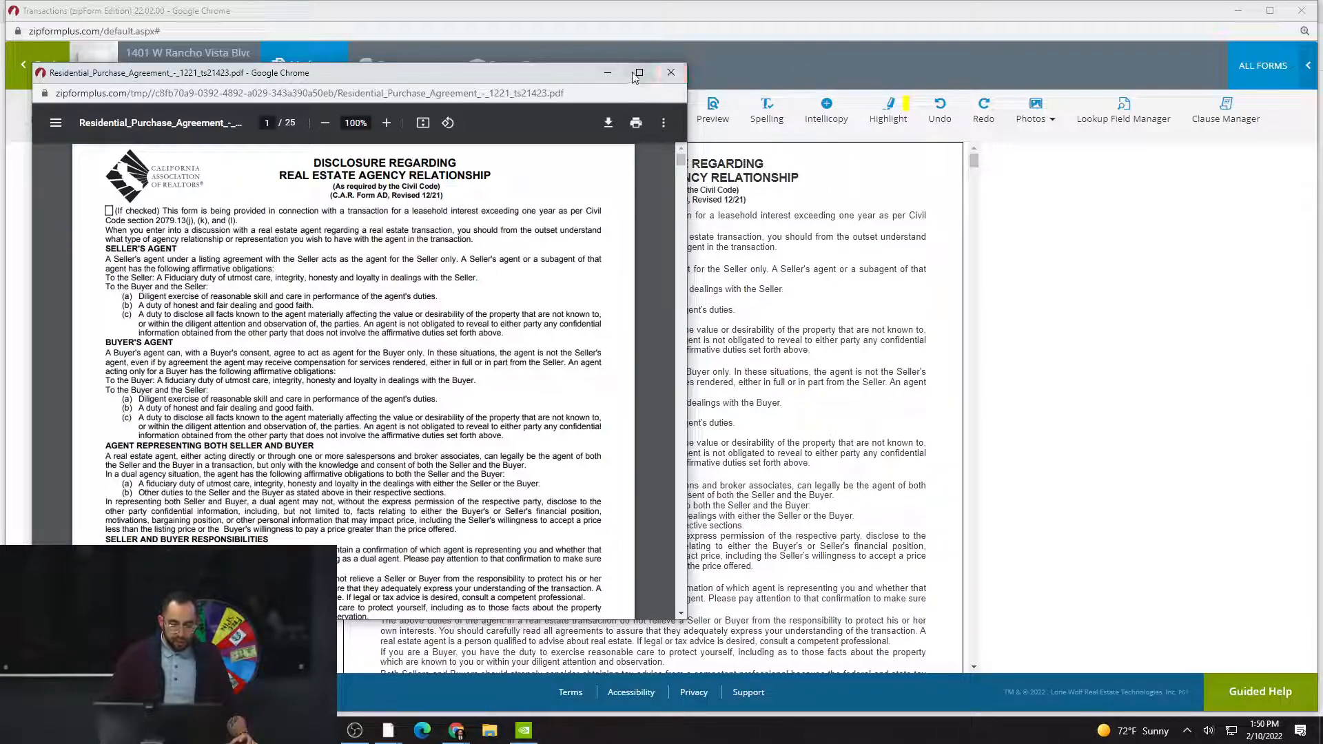
click(671, 71)
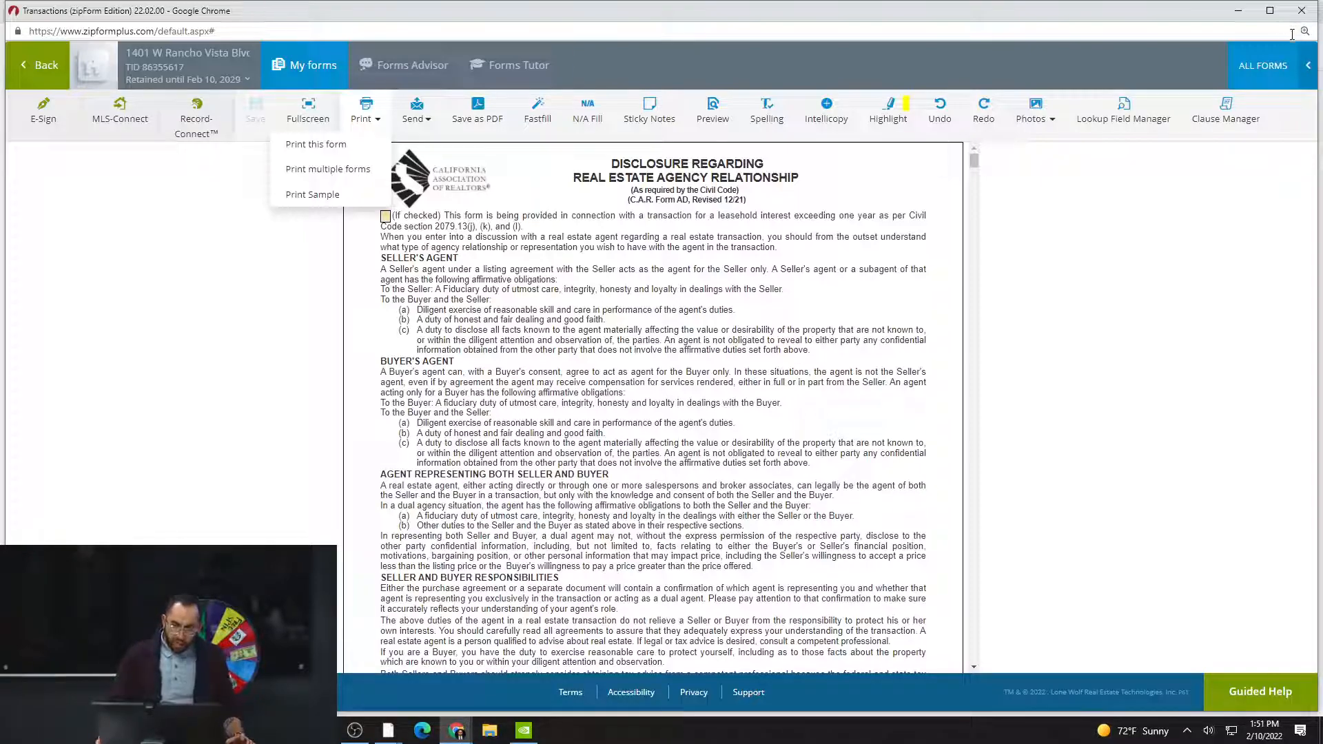
- Reprint the agreement to a PDF preview, close it, and return to the Documents list
right_click(1292, 32)
click(1261, 28)
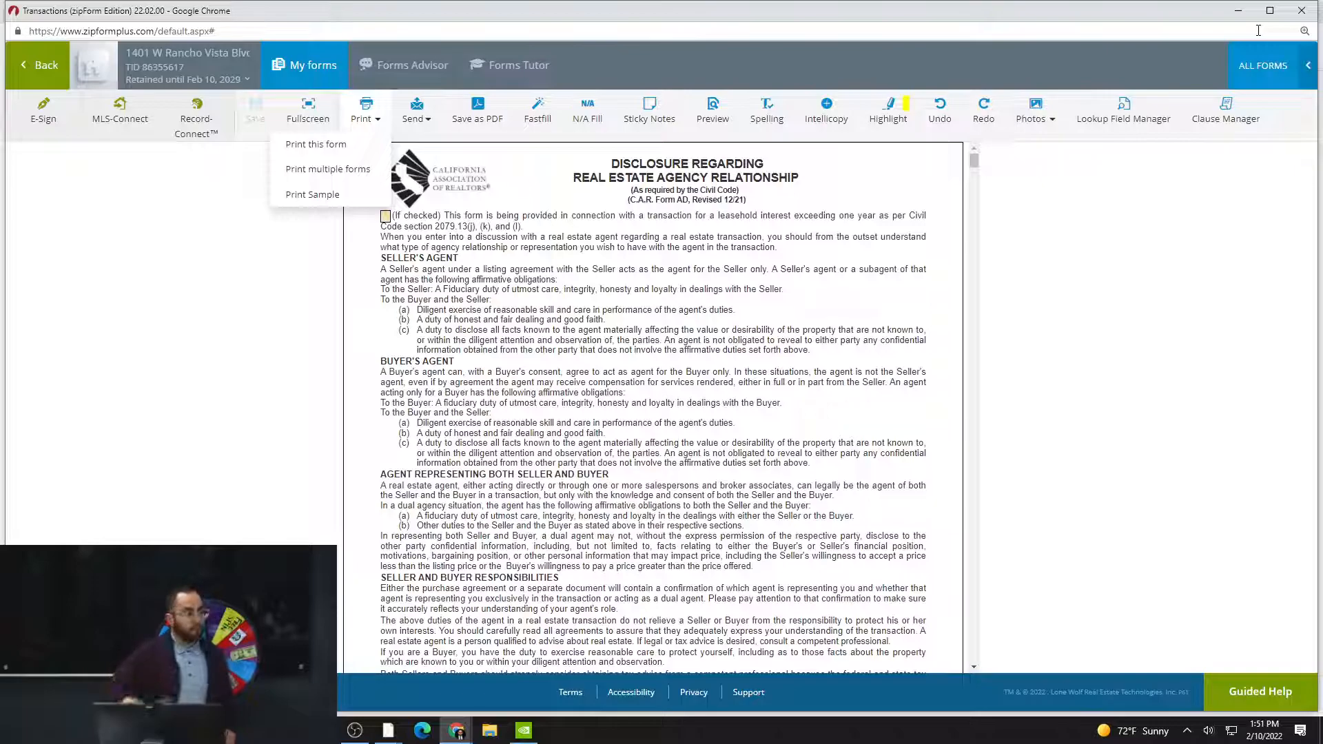
click(1104, 197)
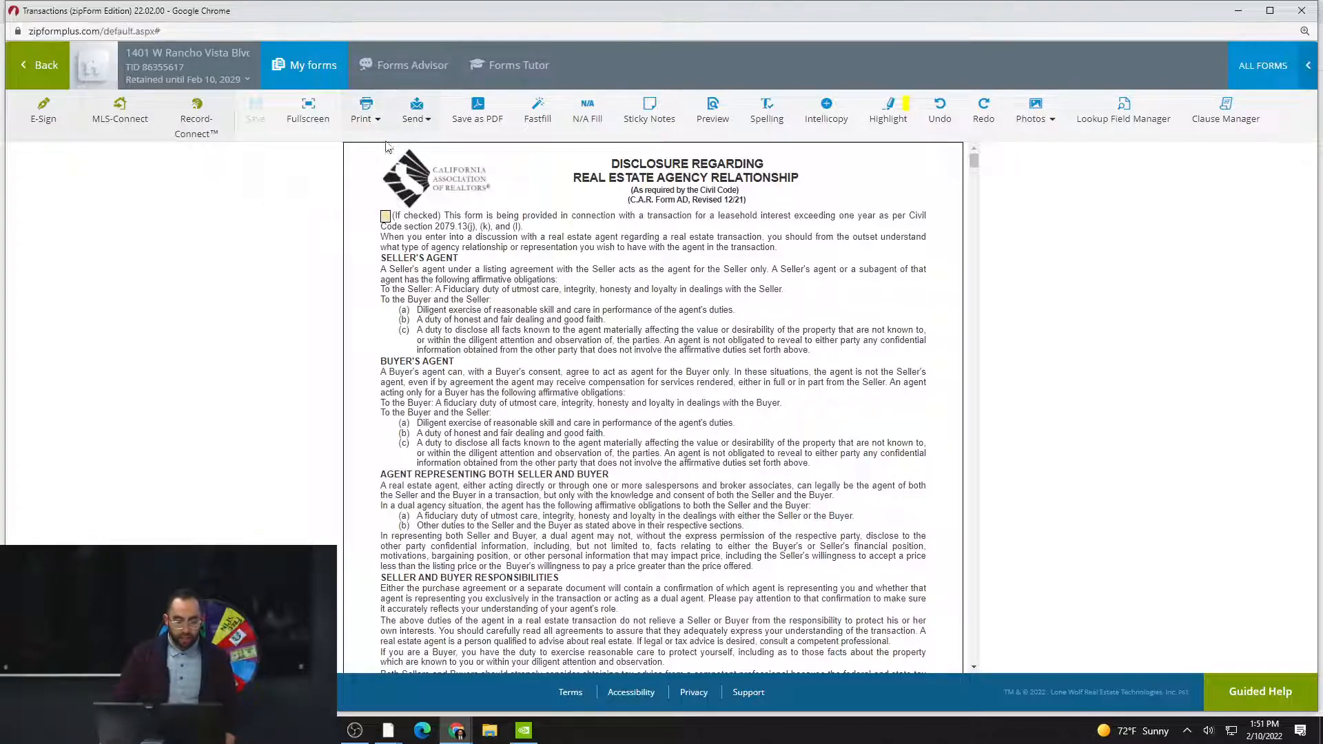
click(366, 118)
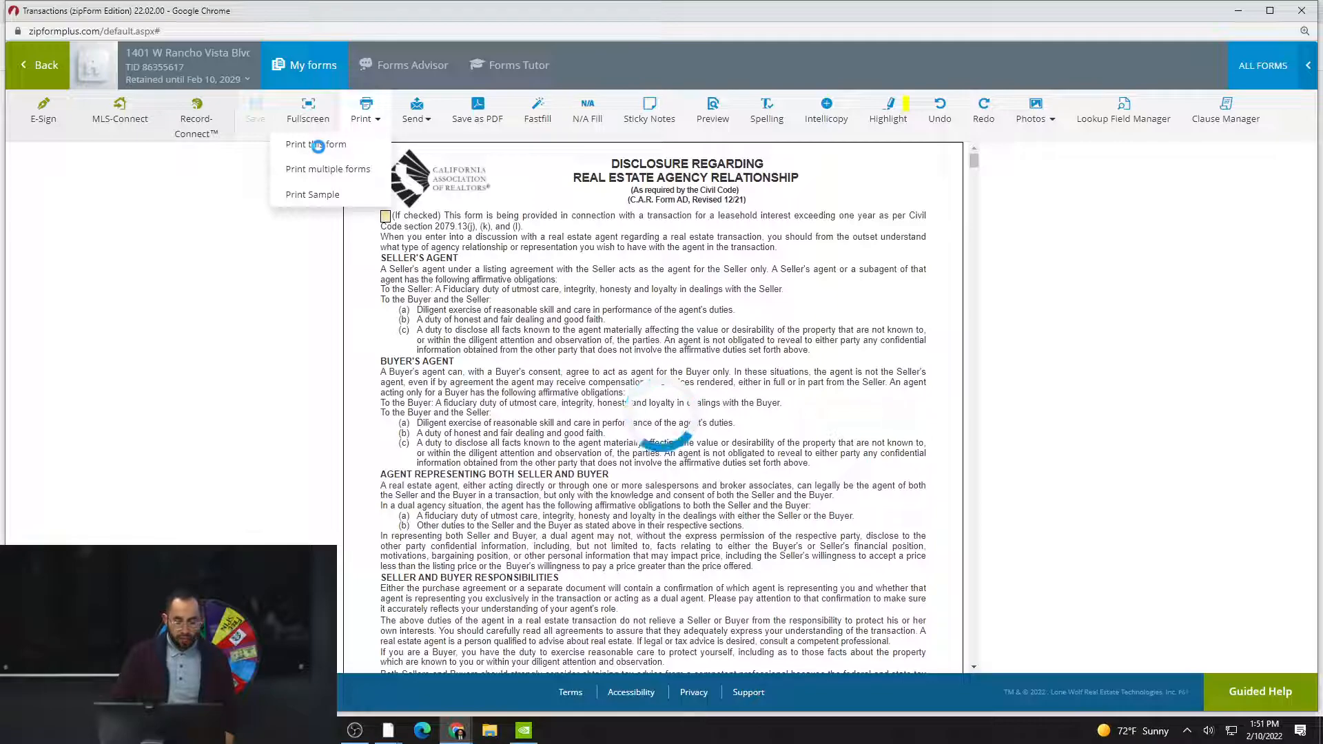
click(319, 152)
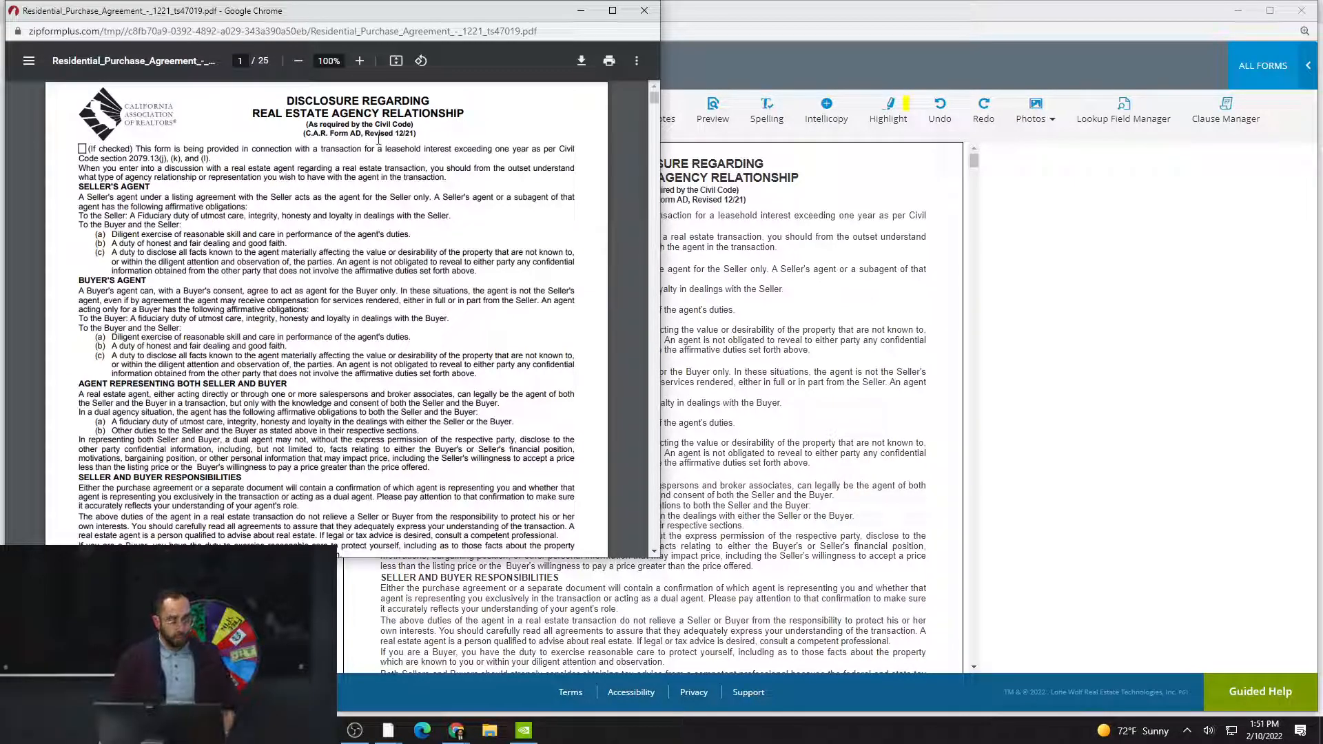
click(644, 11)
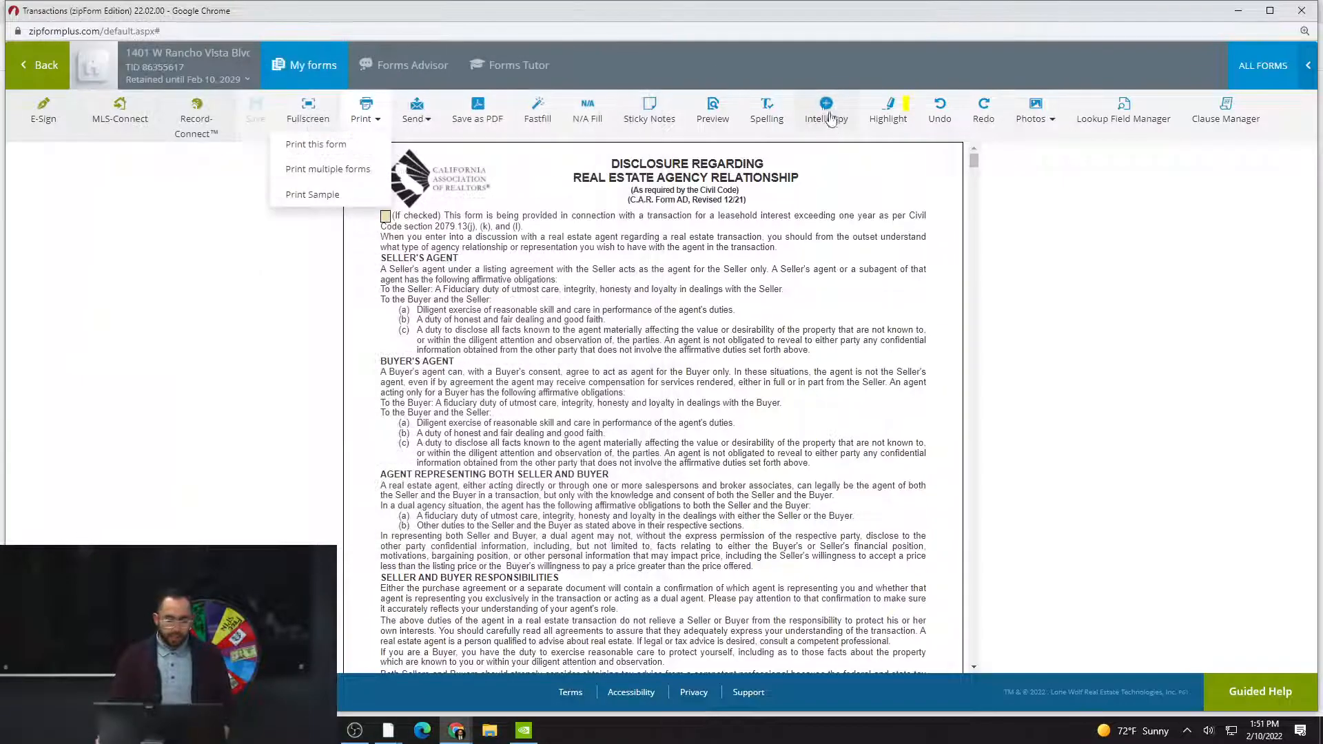
click(1076, 326)
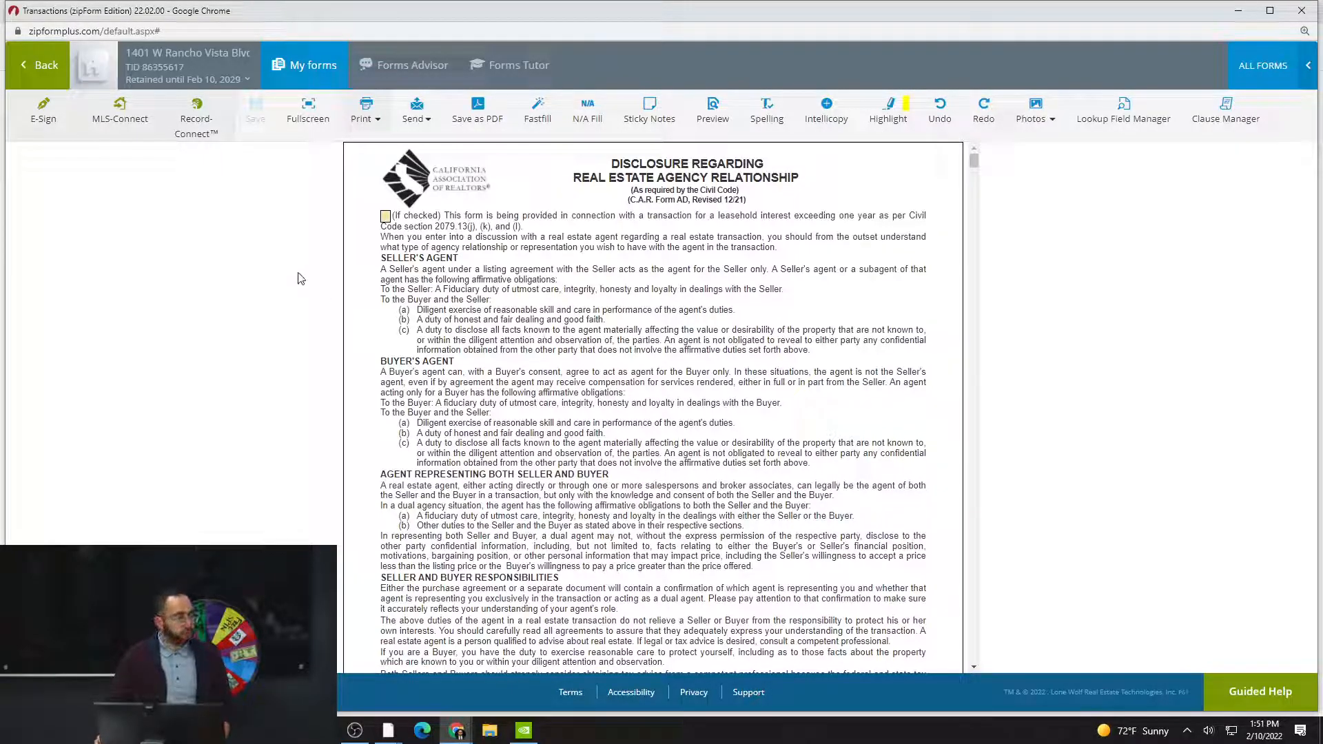
click(45, 72)
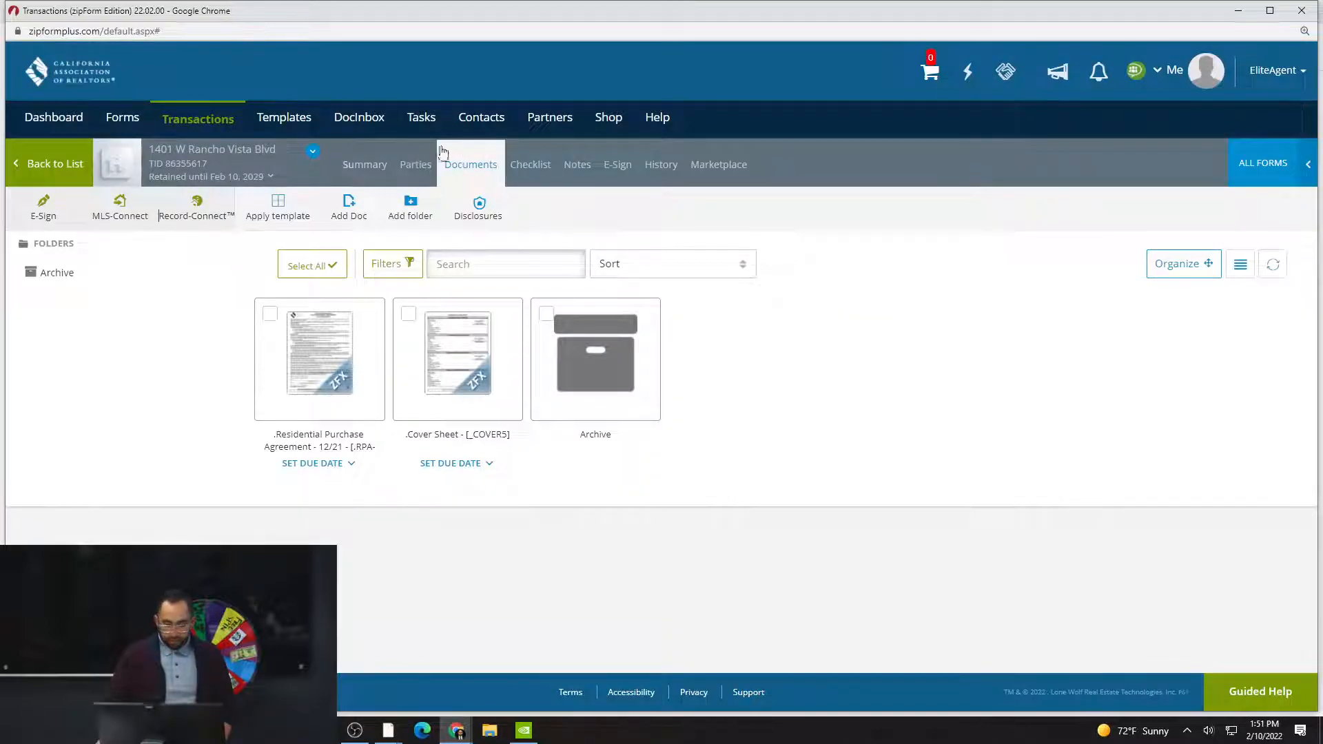